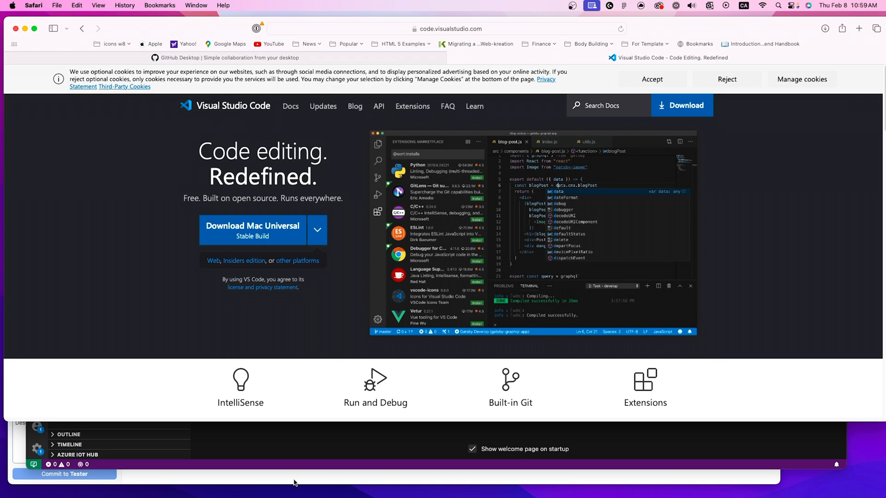
Step: Switch to GitHub Desktop and view the public_html repository, repositioning its window over the browser
left_click(295, 483)
left_click_drag(98, 79, 110, 56)
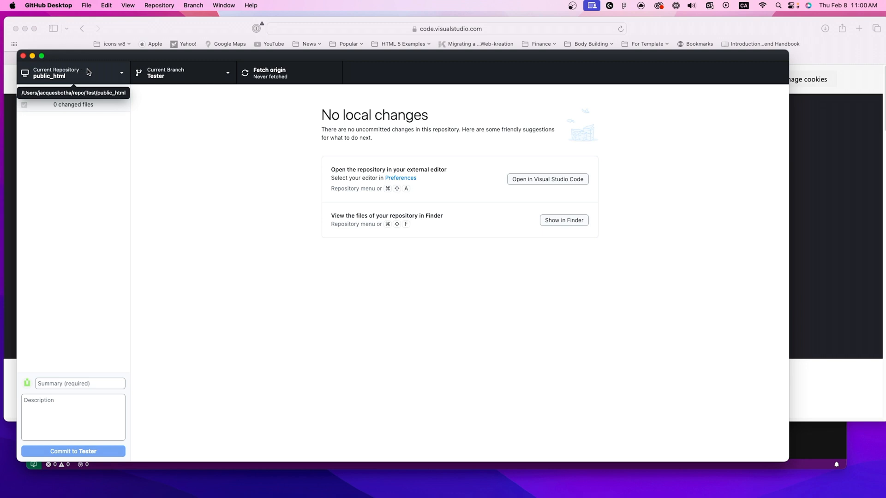
left_click_drag(153, 57, 150, 37)
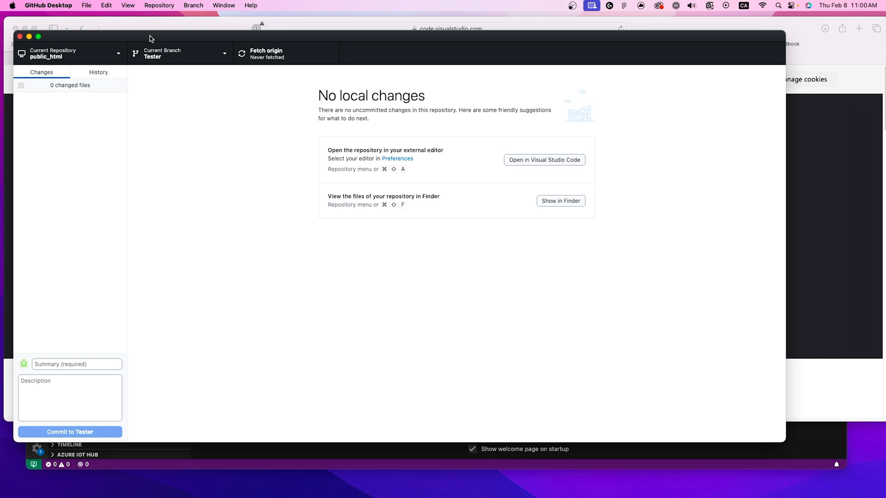
left_click_drag(150, 37, 152, 42)
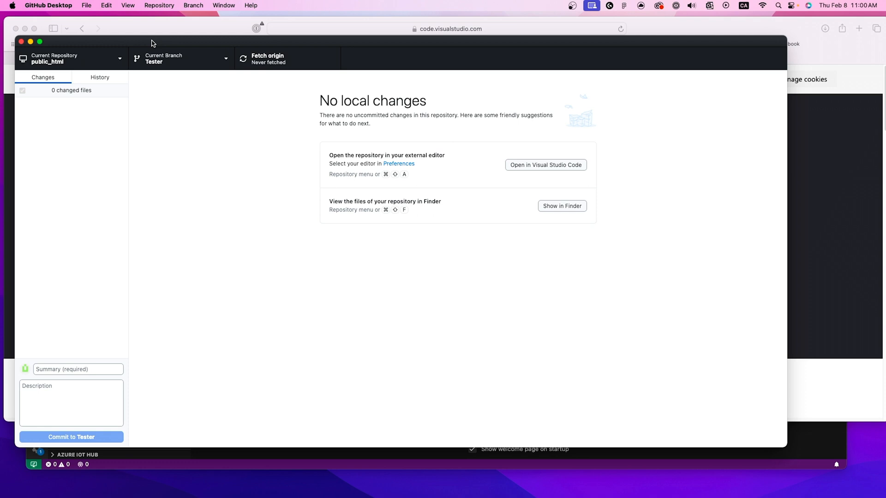
left_click_drag(151, 42, 167, 91)
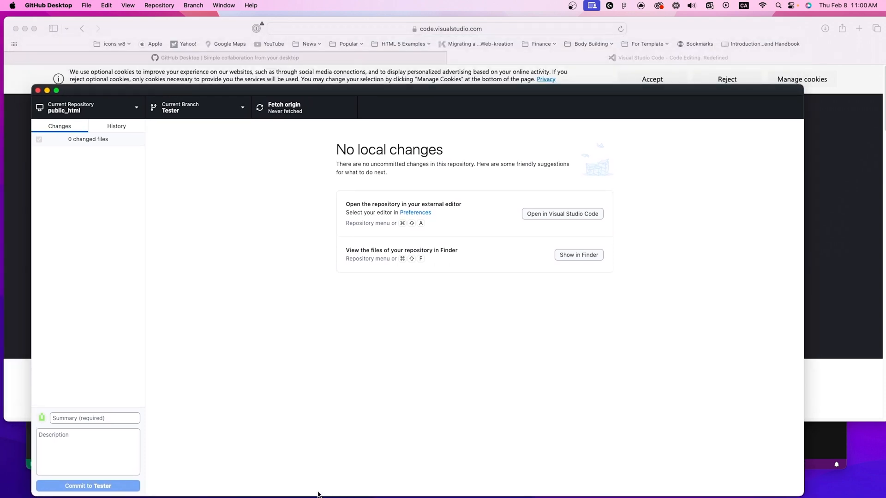
Step: Switch to Visual Studio Code, reposition its window and open a new terminal
left_click(29, 450)
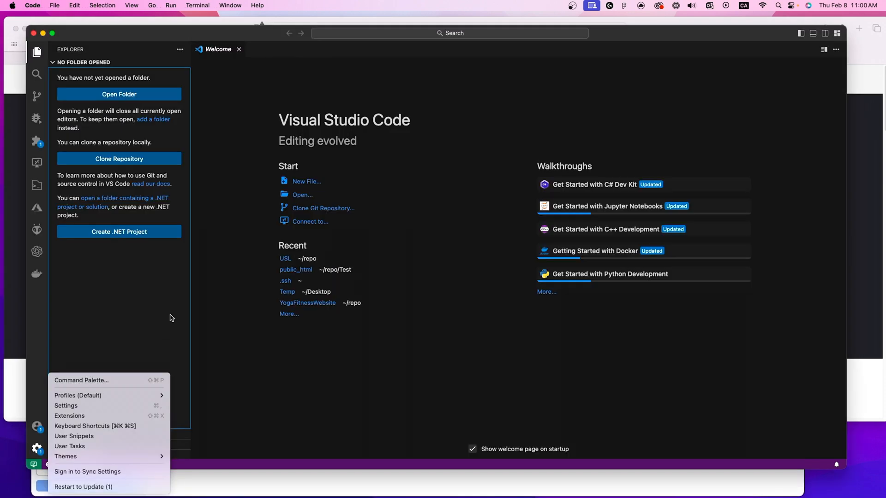
left_click(235, 311)
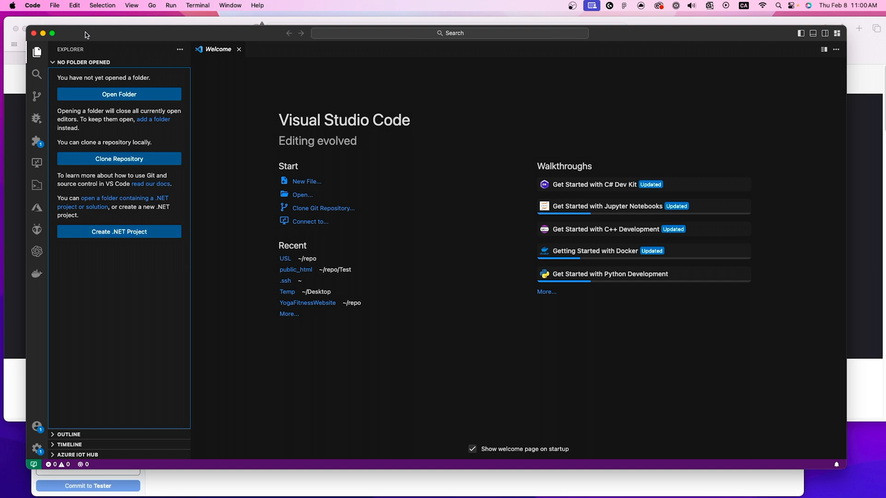
left_click_drag(87, 35, 89, 43)
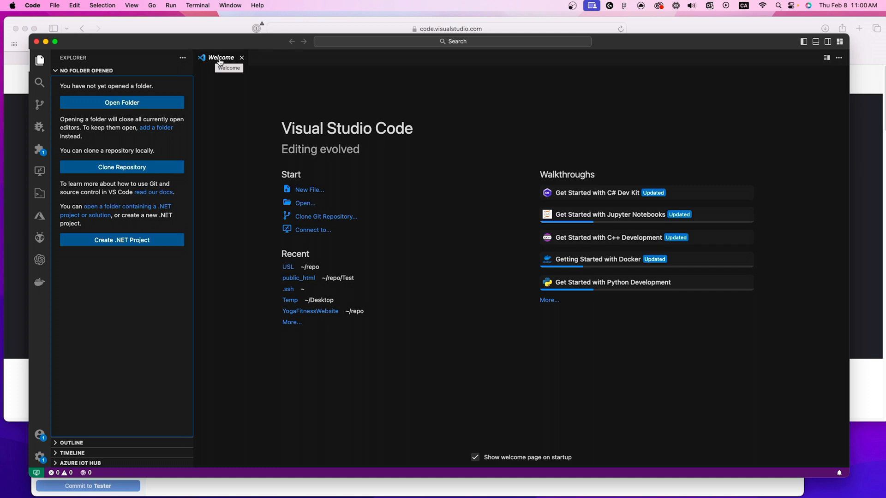
left_click_drag(219, 61, 210, 56)
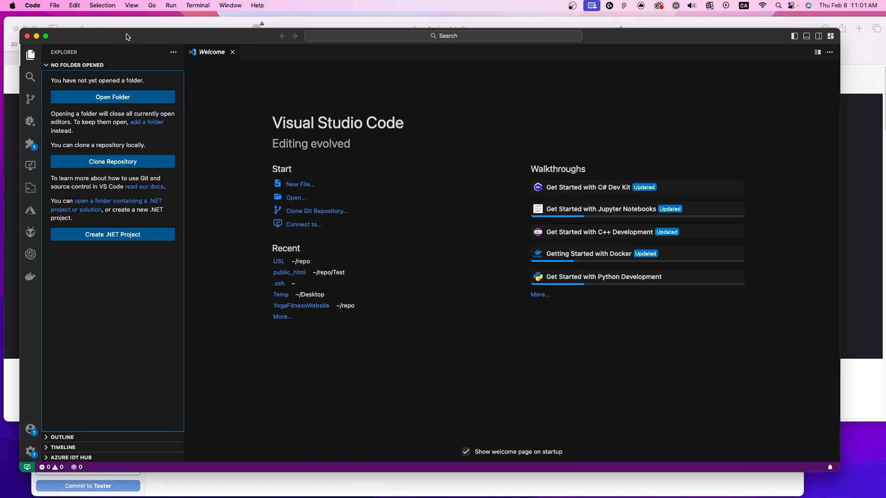
left_click_drag(127, 37, 120, 30)
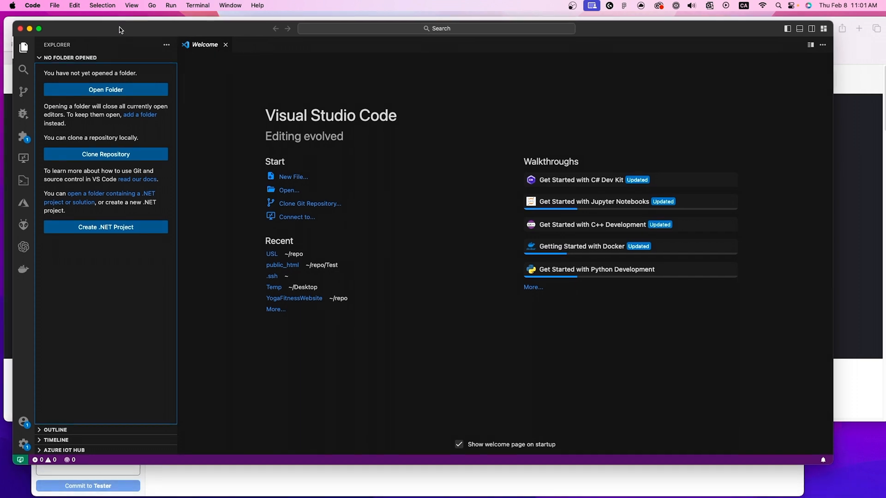
left_click(196, 6)
left_click(207, 20)
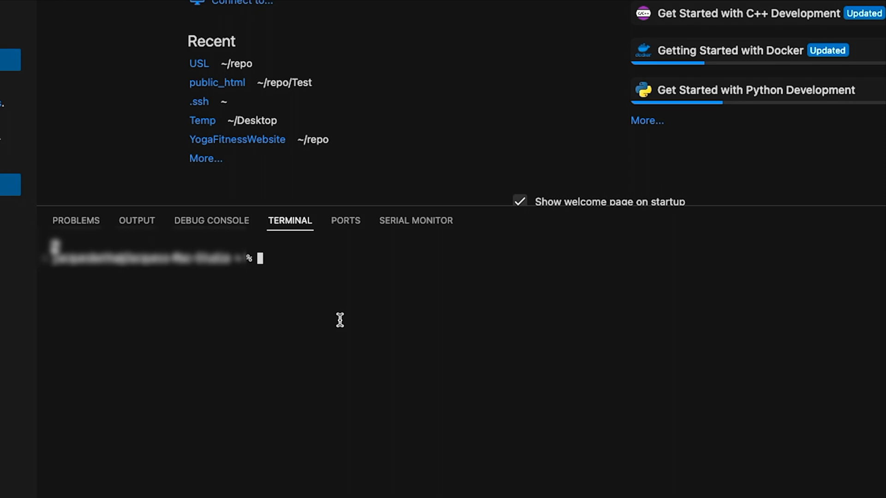
Step: Run ssh-keygen in the terminal to start generating an SSH key pair
type("ssh-ke")
key("BackSpace")
key("BackSpace")
type("keygen")
key("Return")
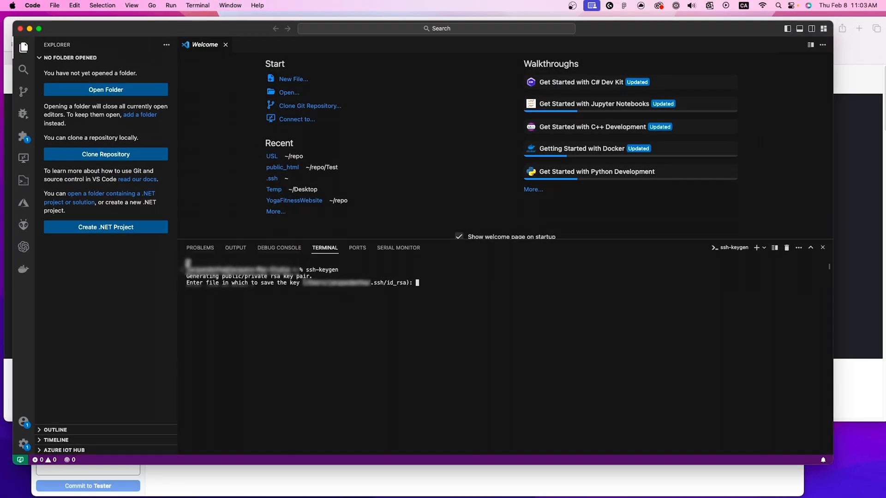
Step: Accept the default id_rsa key file, agree to overwrite it with y and leave the passphrase empty both times
key("Return")
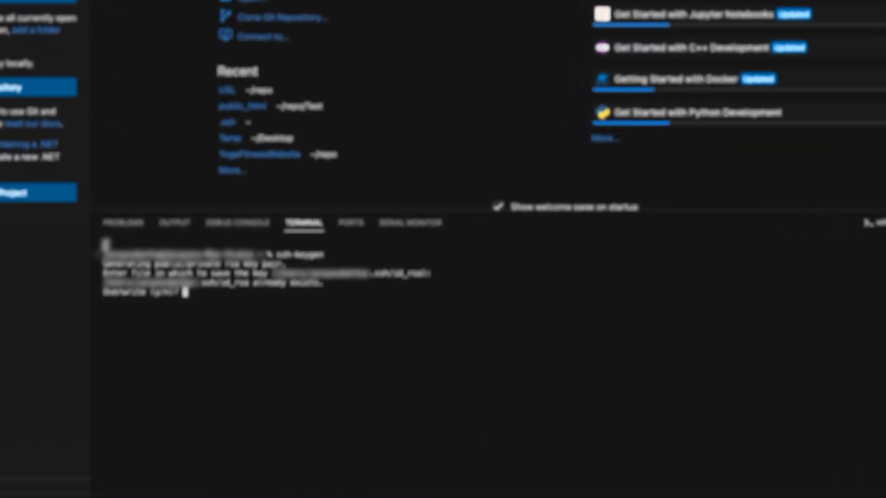
type("y")
key("Return")
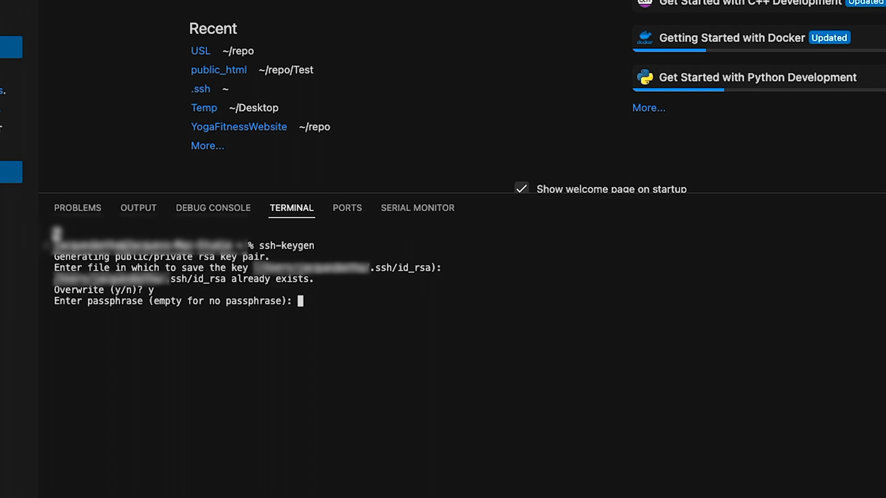
key("Return")
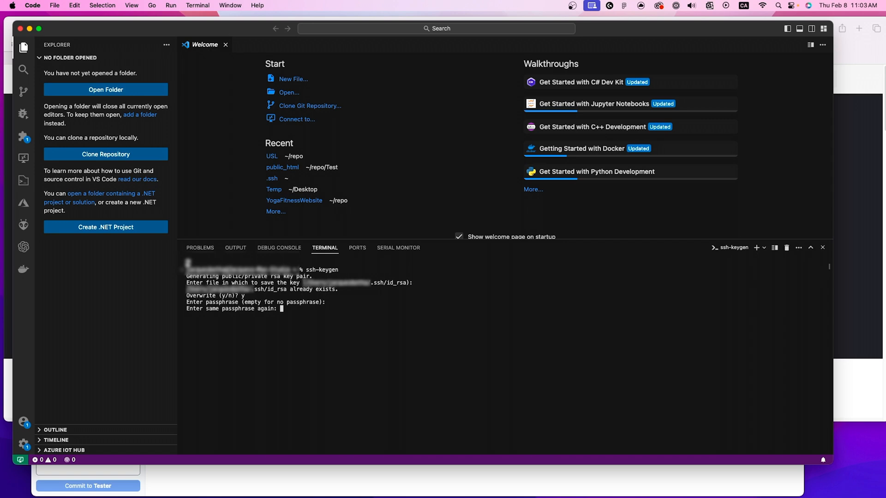
key("Return")
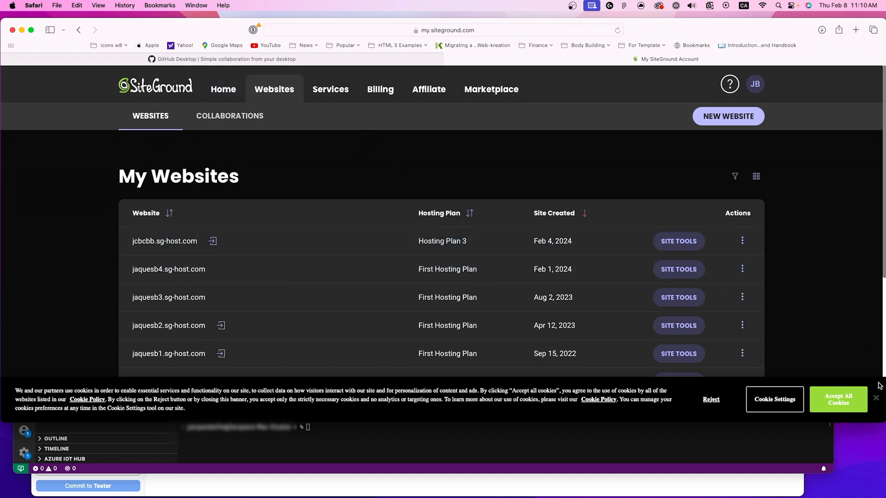
Step: Dismiss the SiteGround cookie notice and start a new website on Hosting Plan 3
left_click(875, 398)
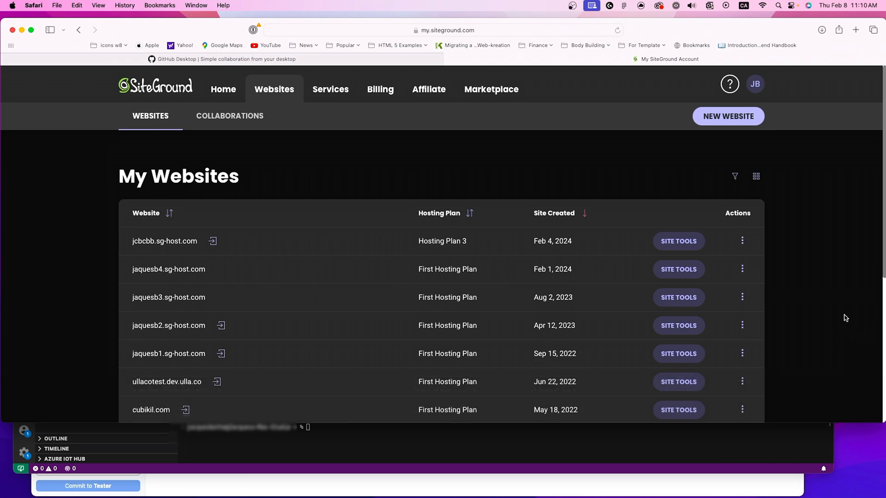
left_click(735, 118)
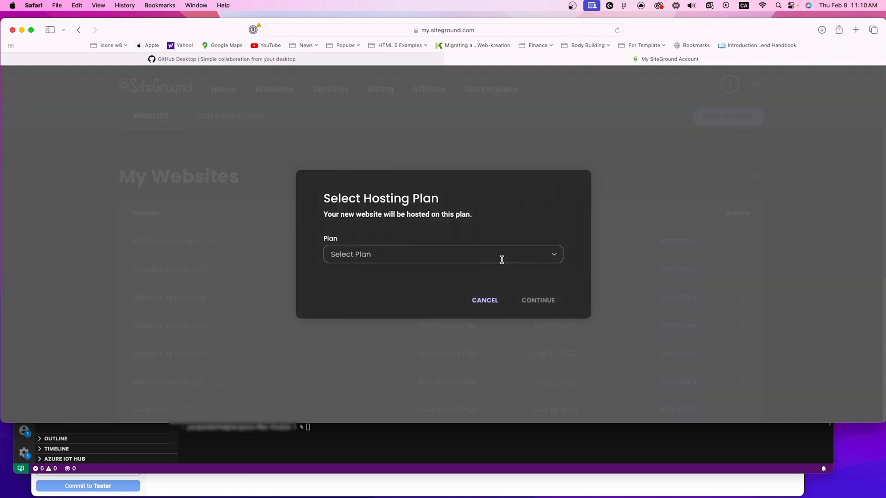
left_click(502, 259)
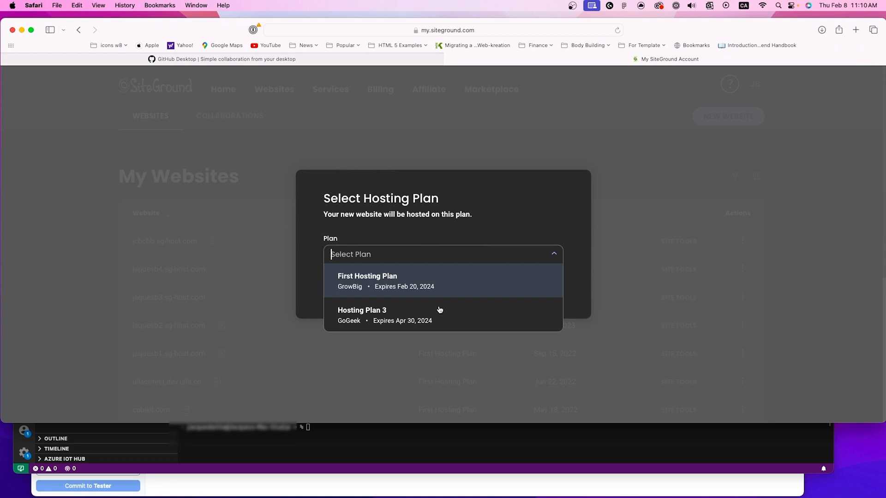
left_click(410, 319)
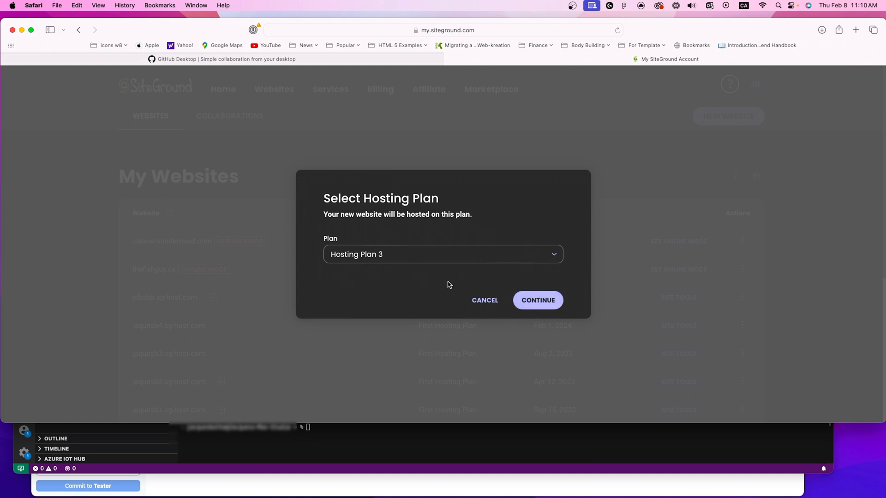
left_click(537, 300)
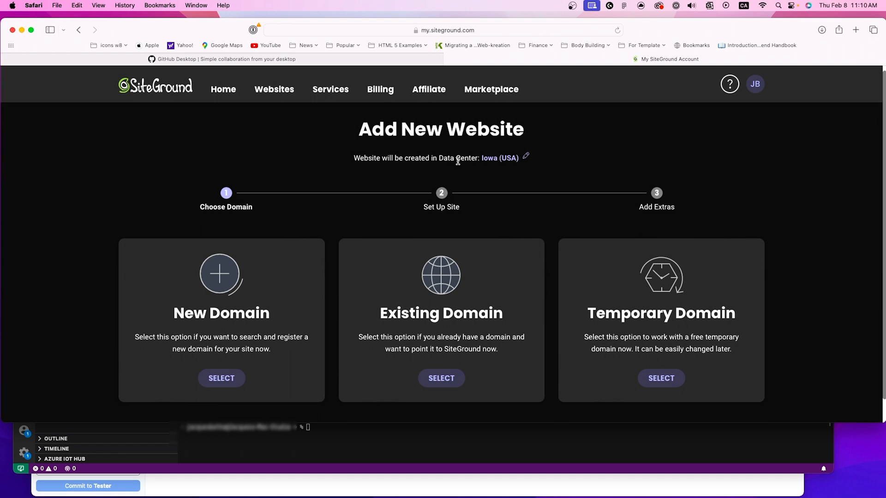
Step: Look through the available data center locations for the new website and close the chooser with USA, Iowa
left_click(528, 158)
left_click(456, 247)
scroll(447, 314, "down", 3)
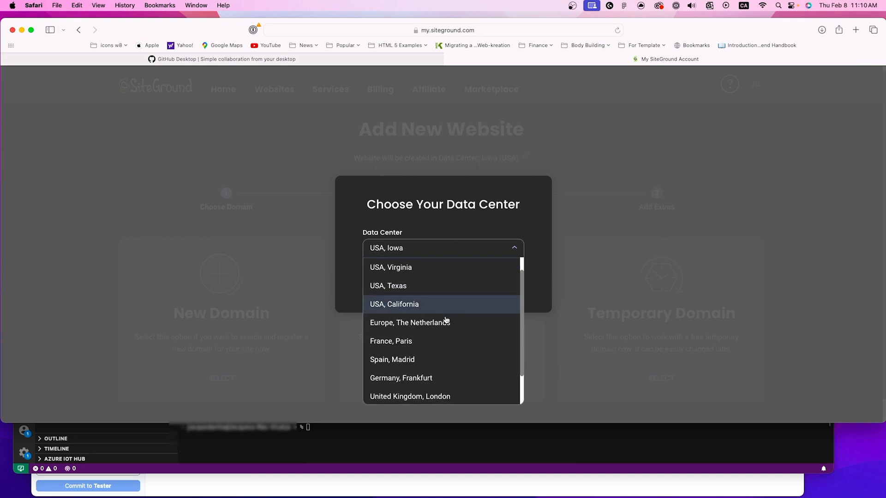
scroll(445, 320, "up", 3)
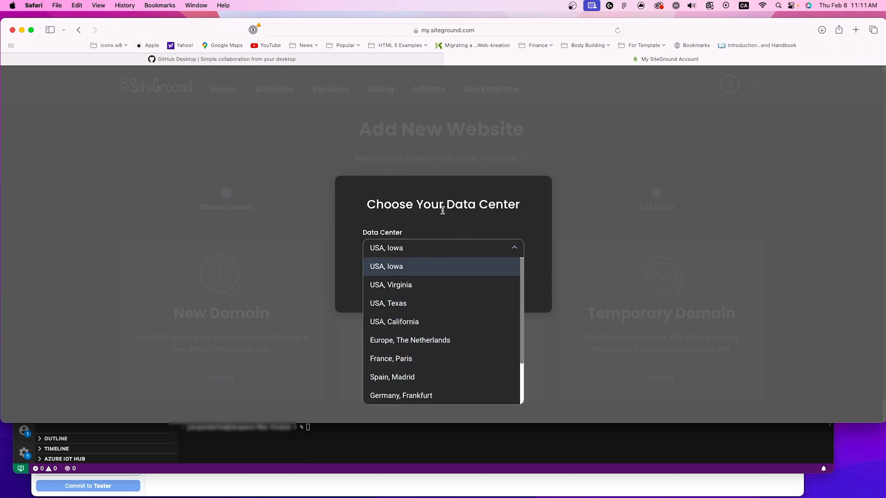
left_click(509, 256)
left_click(508, 293)
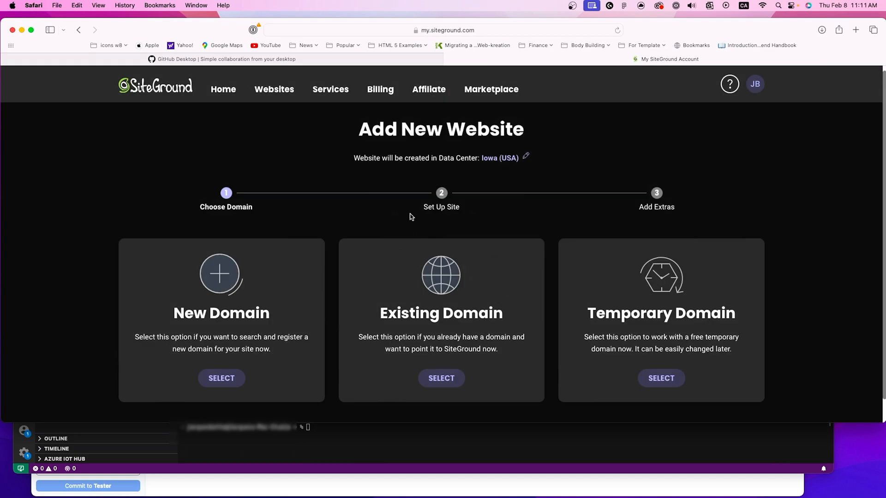
Step: Choose the free temporary domain for the new website and continue to the site setup
scroll(394, 225, "down", 1)
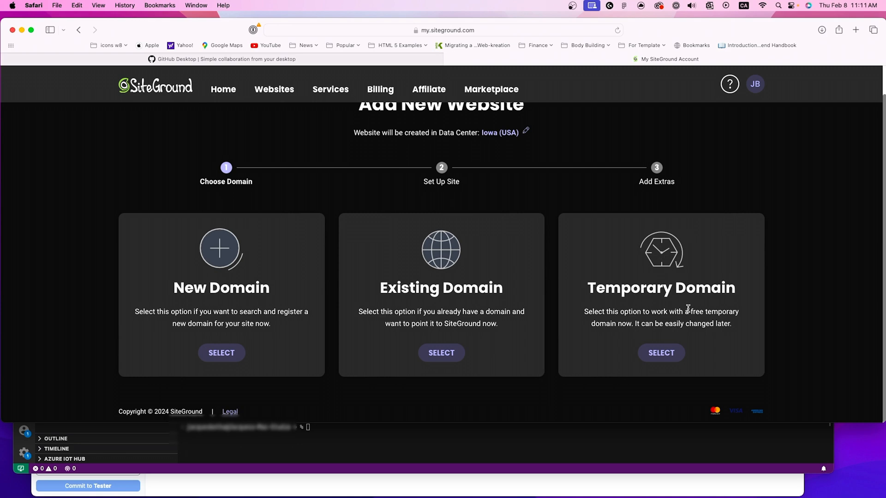
left_click(660, 354)
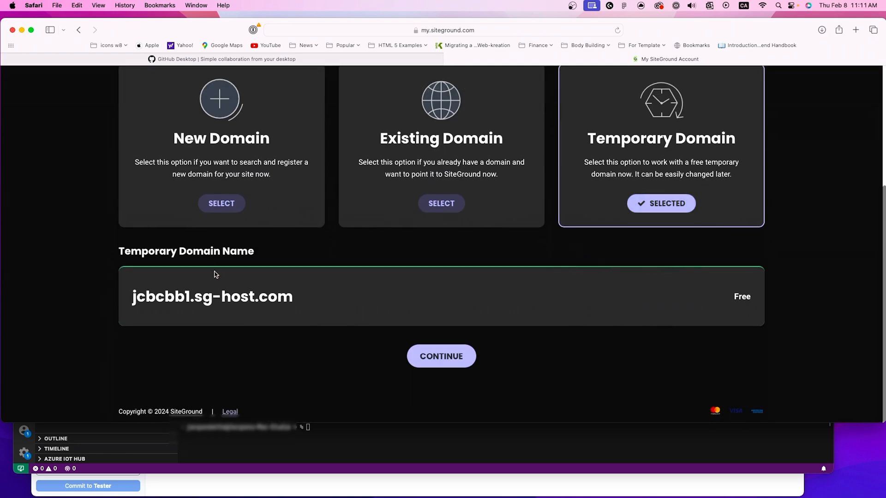
left_click_drag(134, 295, 282, 299)
left_click(307, 303)
left_click_drag(134, 297, 325, 296)
left_click(324, 297)
left_click(445, 357)
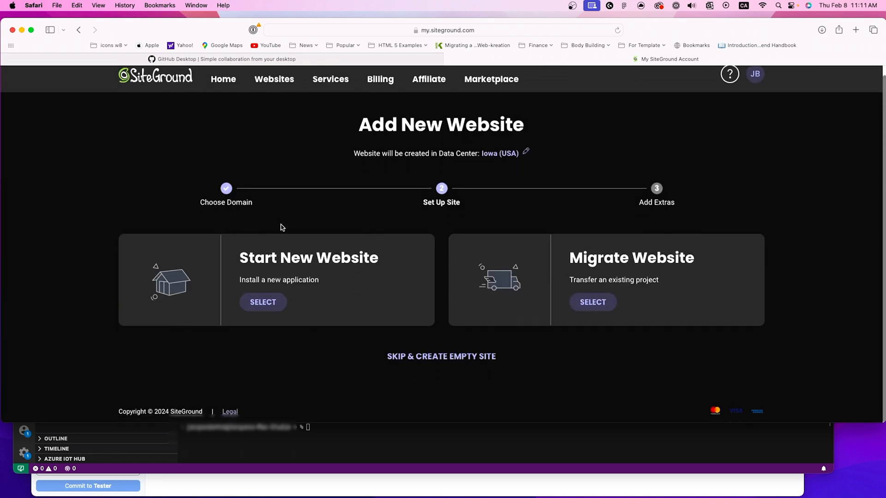
Step: Choose to start a new website and select WordPress as its application
left_click_drag(254, 262, 364, 262)
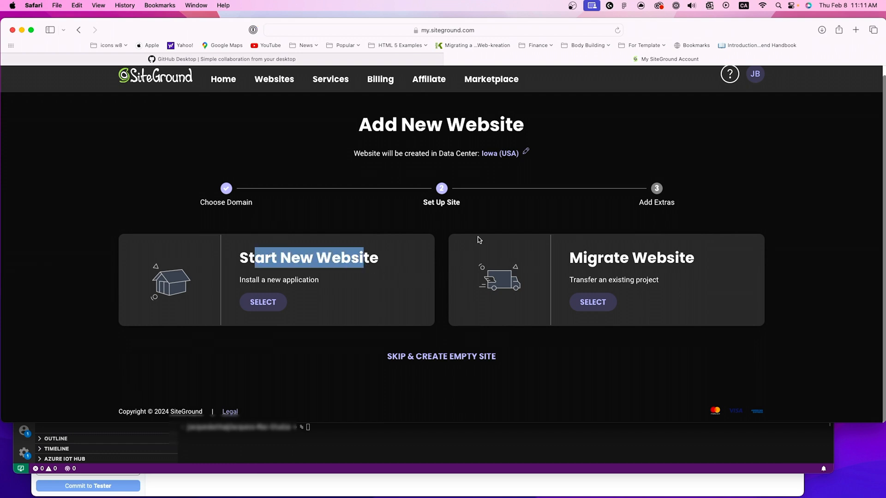
left_click(373, 267)
scroll(372, 266, "up", 1)
left_click(263, 312)
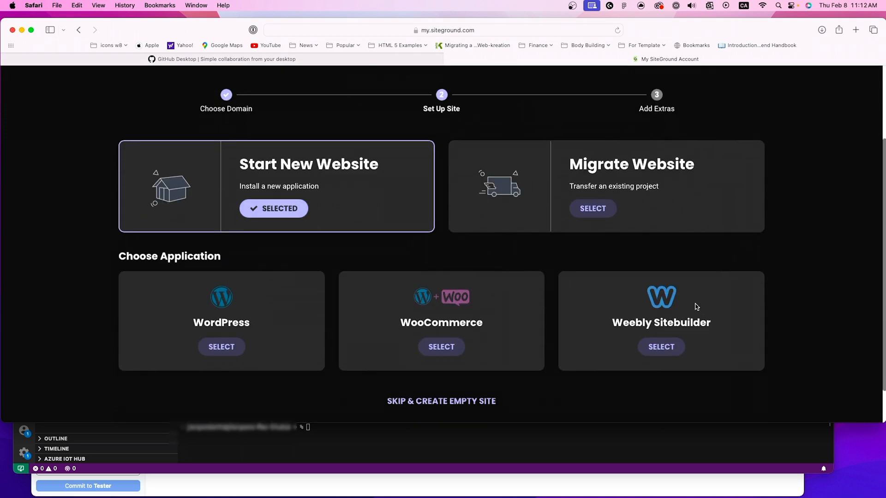
scroll(233, 318, "down", 1)
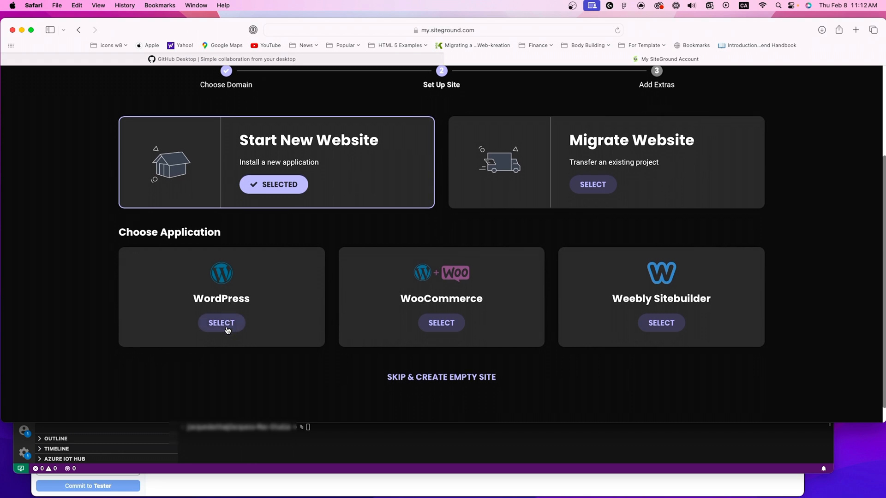
left_click(227, 331)
Step: Enter the administrator's email address in the WordPress login setup
left_click(416, 329)
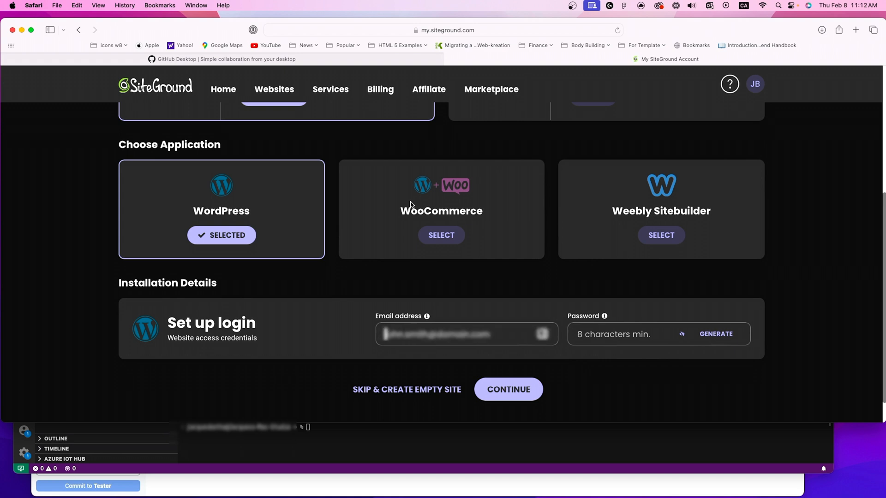
type("jac[blurred]")
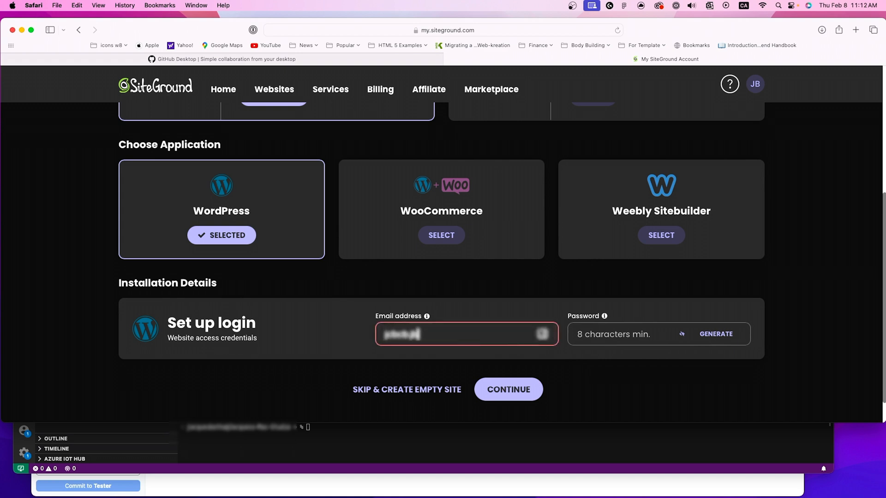
type("l.com")
key("Tab")
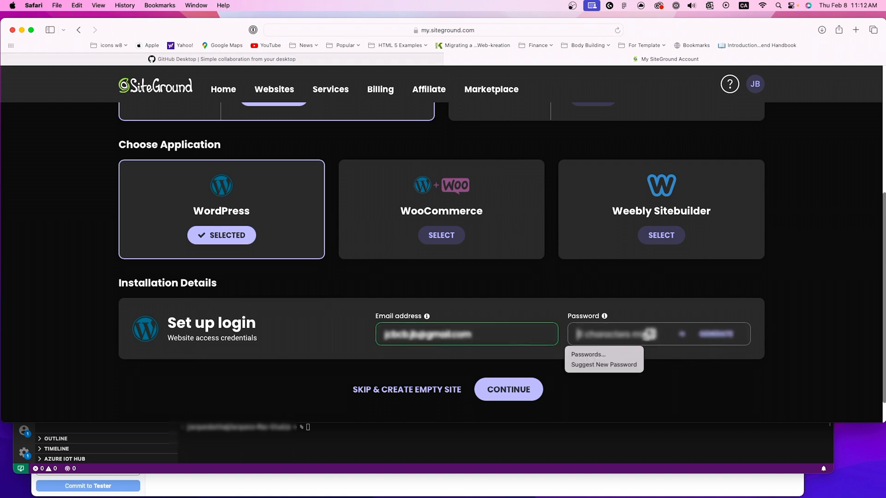
Step: Generate a strong password for the WordPress login's password field and copy it
left_click(715, 333)
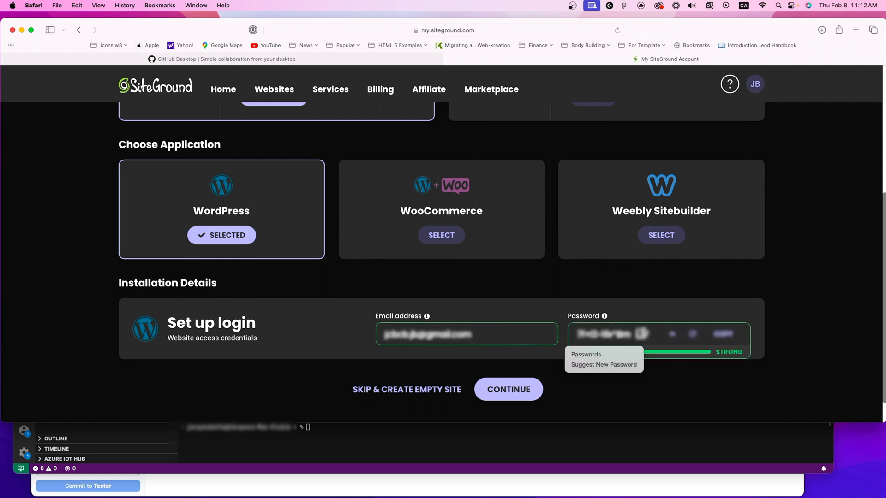
scroll(639, 324, "down", 2)
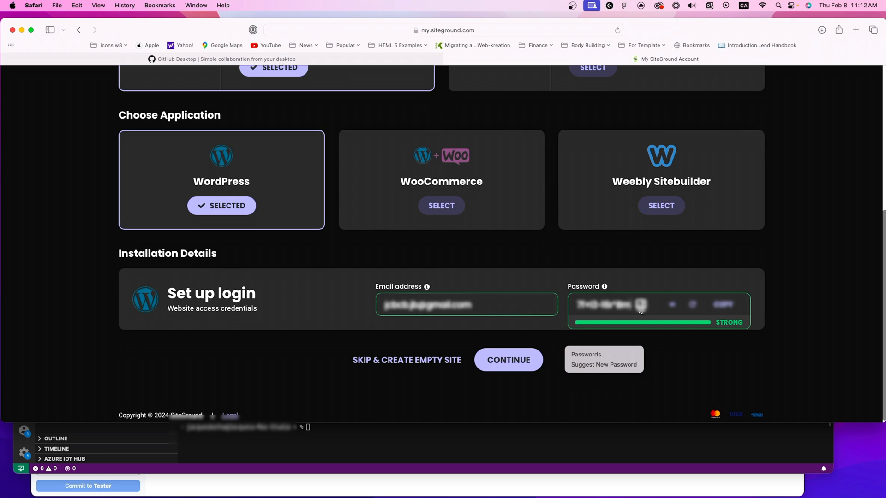
left_click(722, 305)
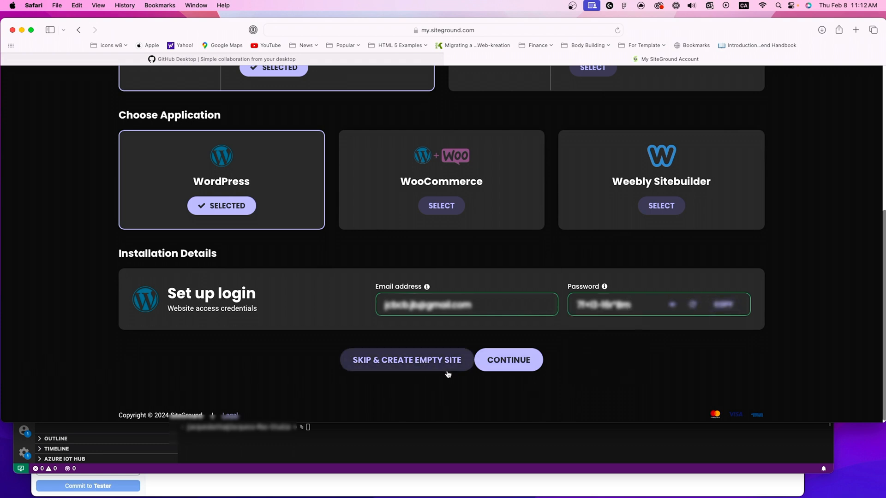
Step: Submit the WordPress login details and continue to the extras stage of the new website
left_click(508, 367)
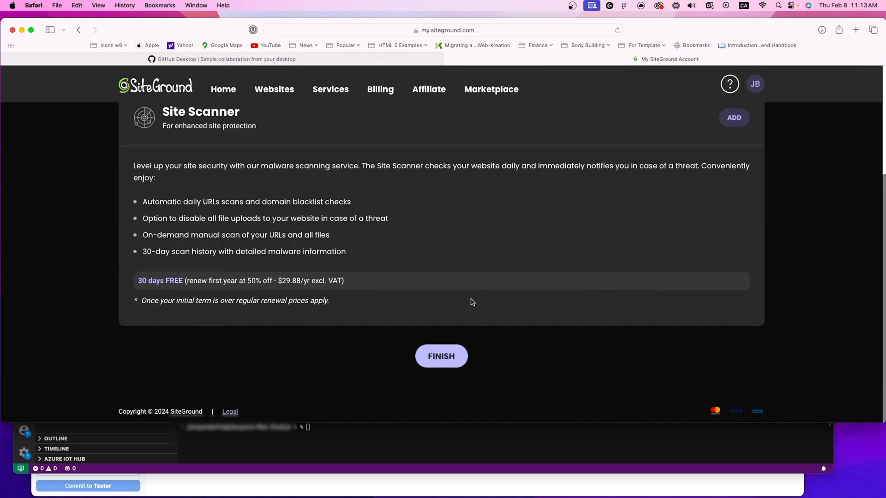
Step: Review the Site Scanner offer's features, free period and renewal terms
scroll(475, 299, "up", 3)
scroll(450, 234, "down", 3)
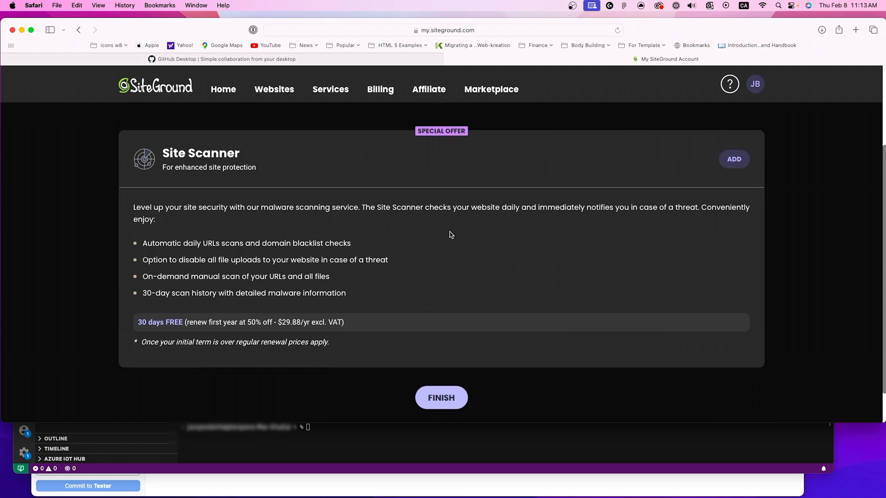
scroll(451, 234, "up", 3)
scroll(450, 234, "down", 1)
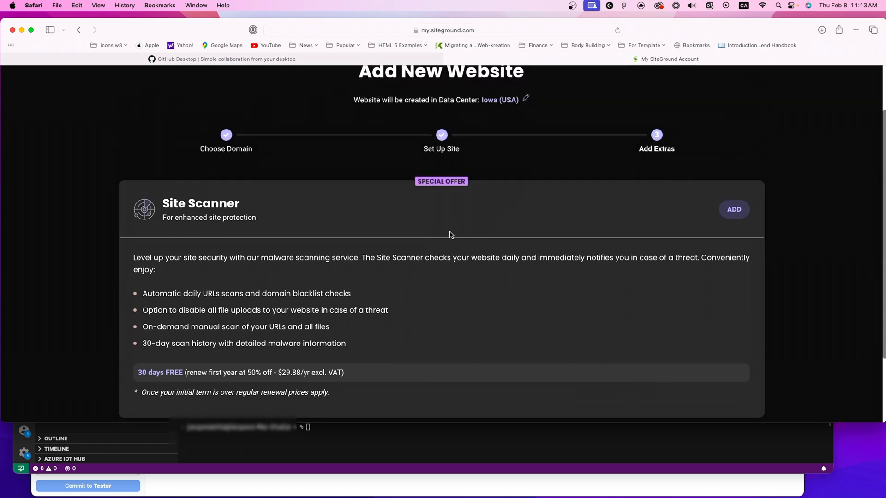
scroll(451, 234, "down", 1)
scroll(451, 234, "down", 2)
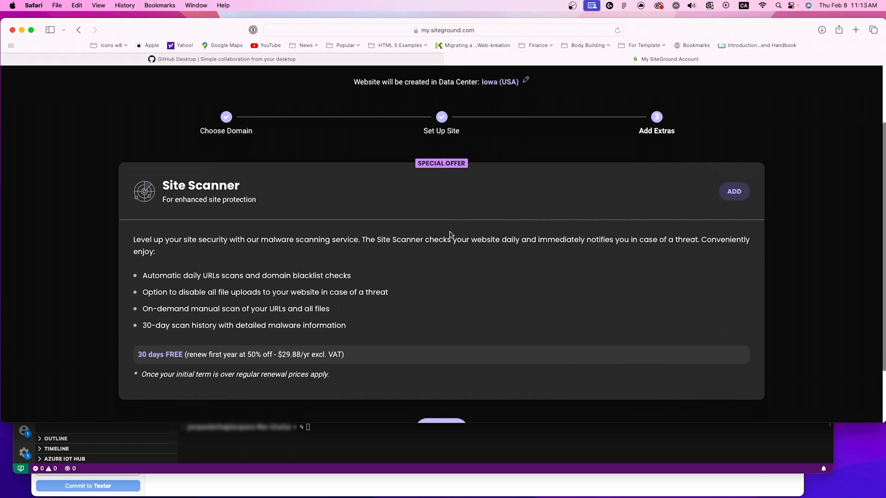
scroll(450, 232, "down", 1)
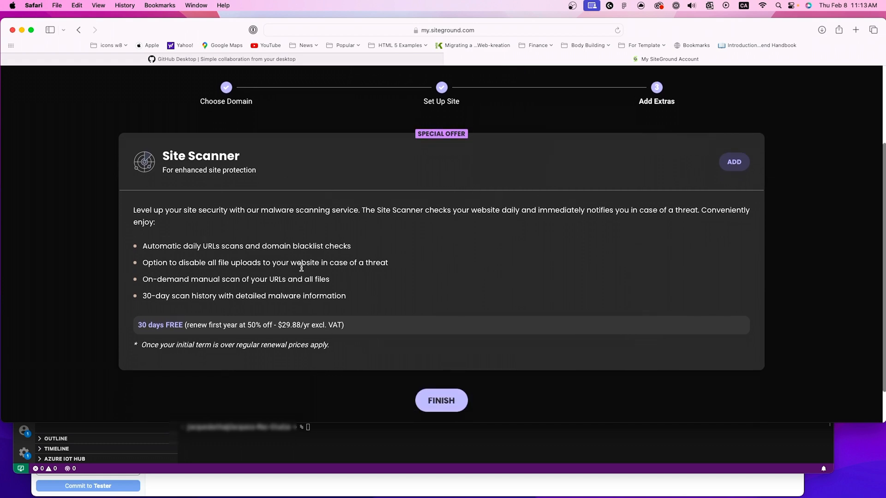
scroll(301, 268, "down", 1)
scroll(301, 267, "up", 2)
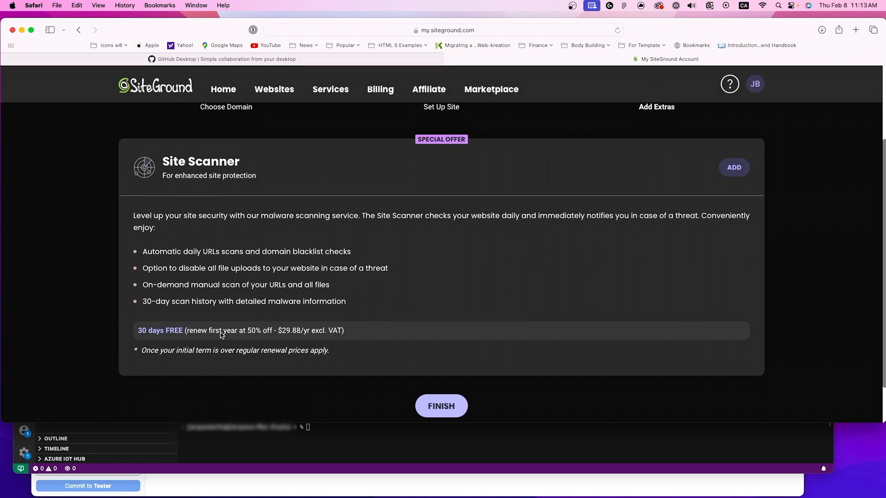
left_click_drag(138, 330, 174, 330)
scroll(252, 344, "down", 1)
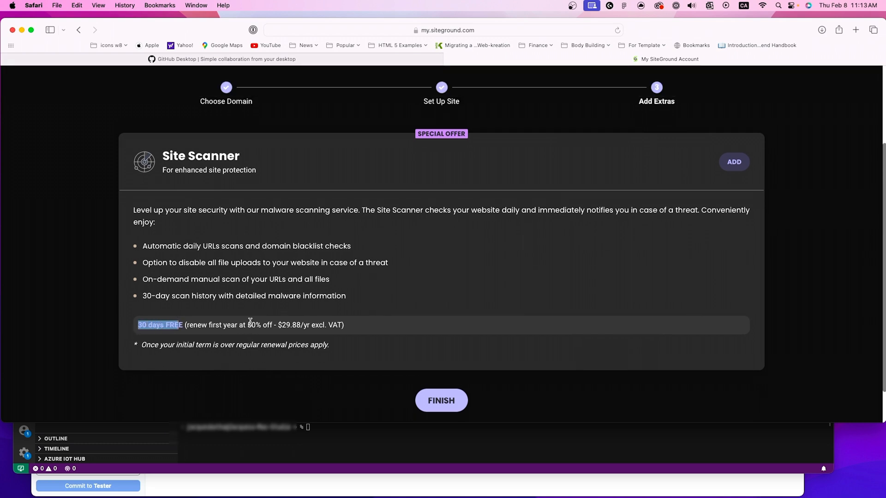
left_click(131, 217)
scroll(329, 300, "down", 1)
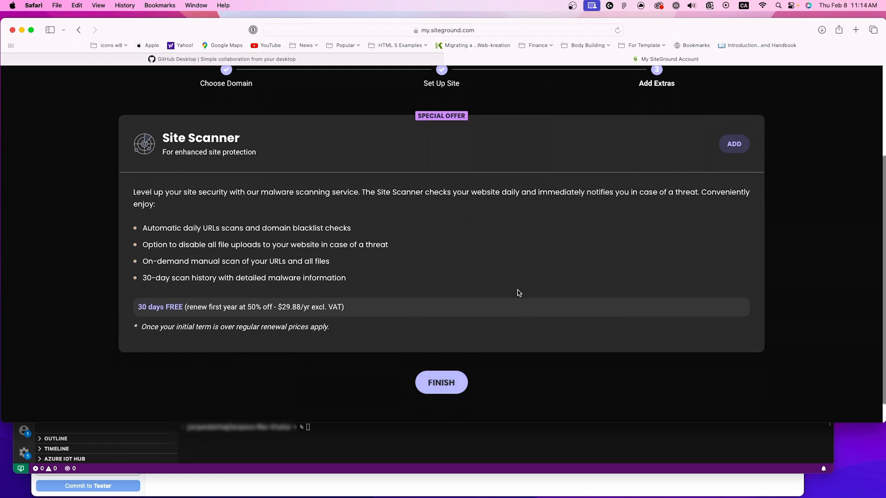
scroll(485, 336, "up", 1)
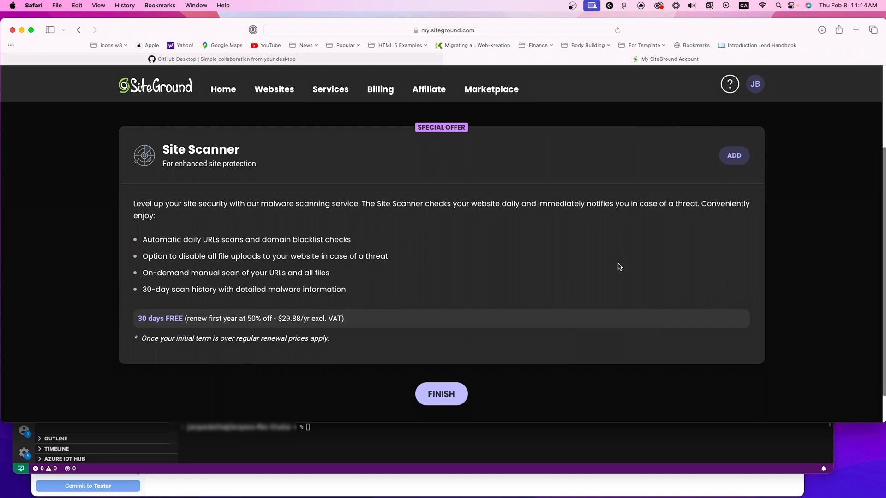
scroll(519, 307, "up", 2)
scroll(518, 306, "down", 3)
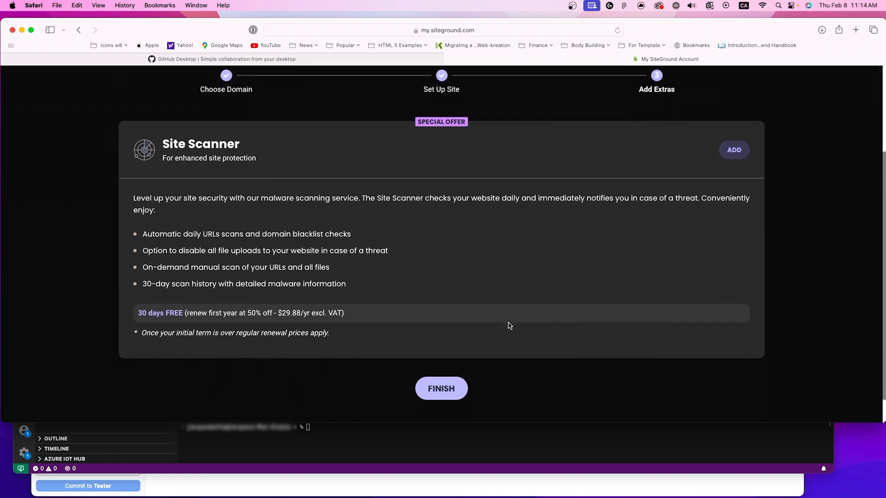
Step: Finish the website setup without adding Site Scanner so that the site gets created
left_click(431, 358)
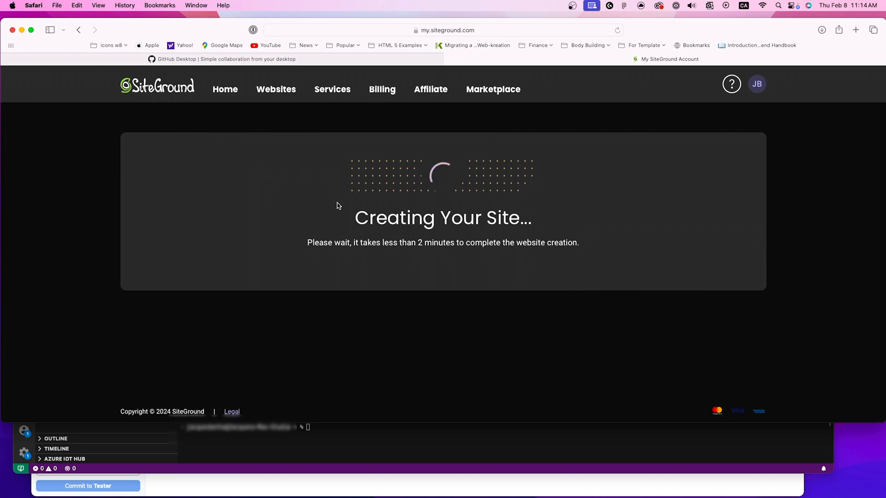
left_click_drag(354, 218, 509, 229)
left_click(480, 255)
Step: Open the list of websites and sort it by site creation date, newest first
left_click(276, 89)
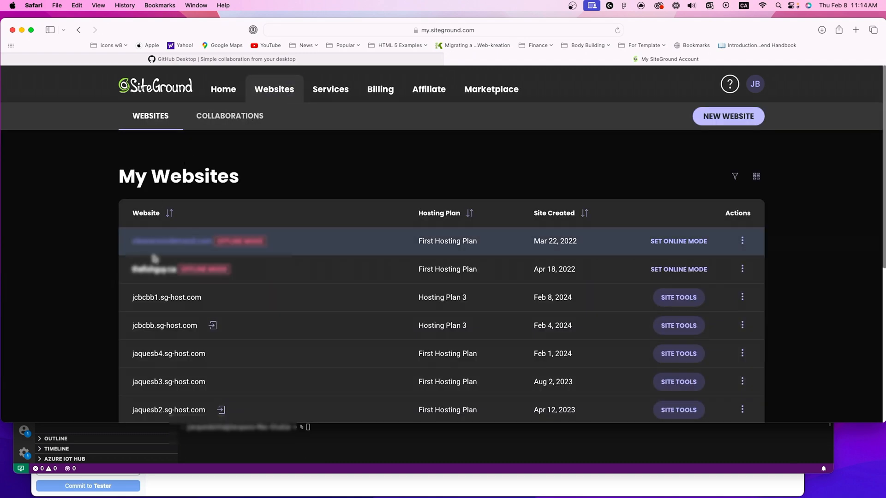
left_click_drag(183, 36, 205, 33)
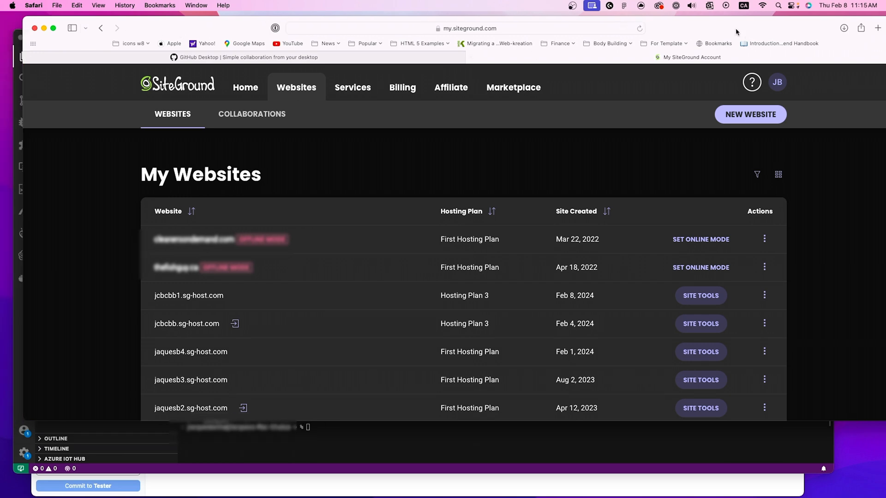
left_click(639, 29)
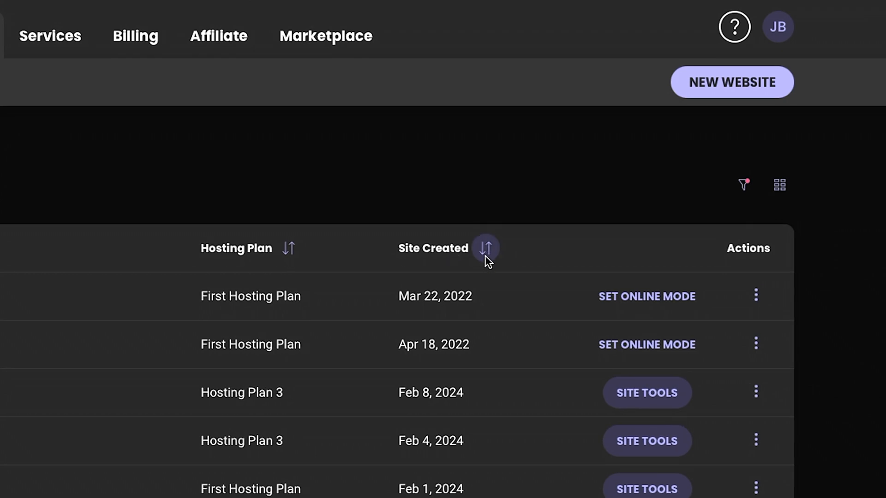
left_click(485, 249)
left_click(485, 251)
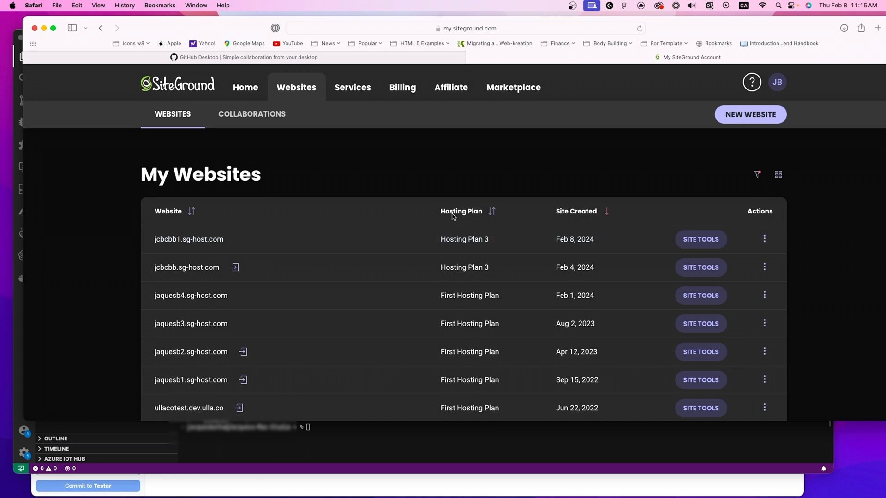
Step: Check the available actions for the newest website, jcbcbb1.sg-host.com, and open its Site Tools
left_click_drag(442, 241, 494, 240)
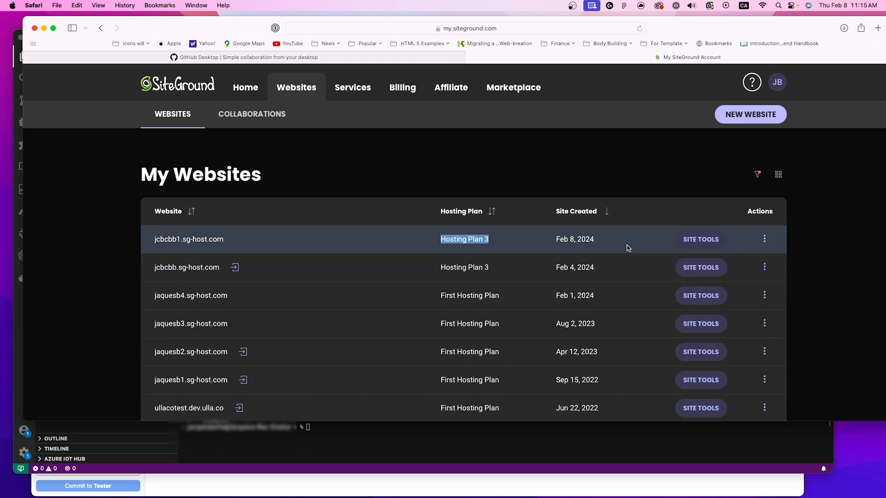
left_click(764, 239)
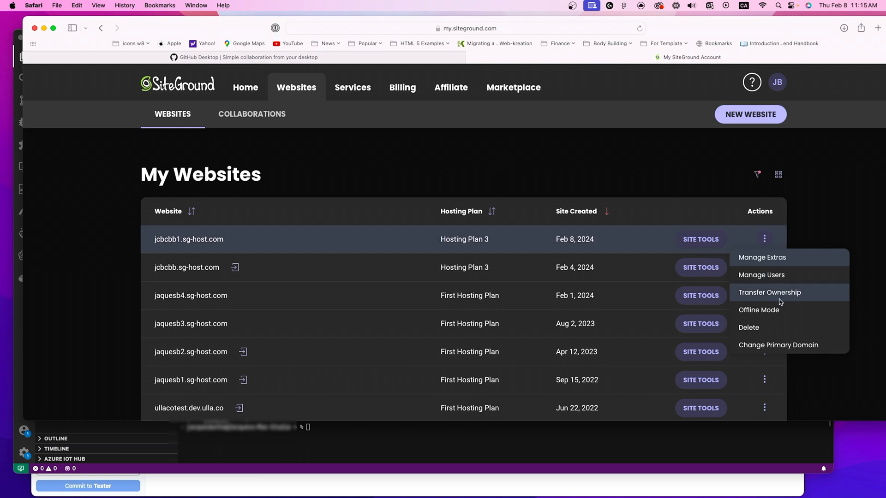
left_click(492, 194)
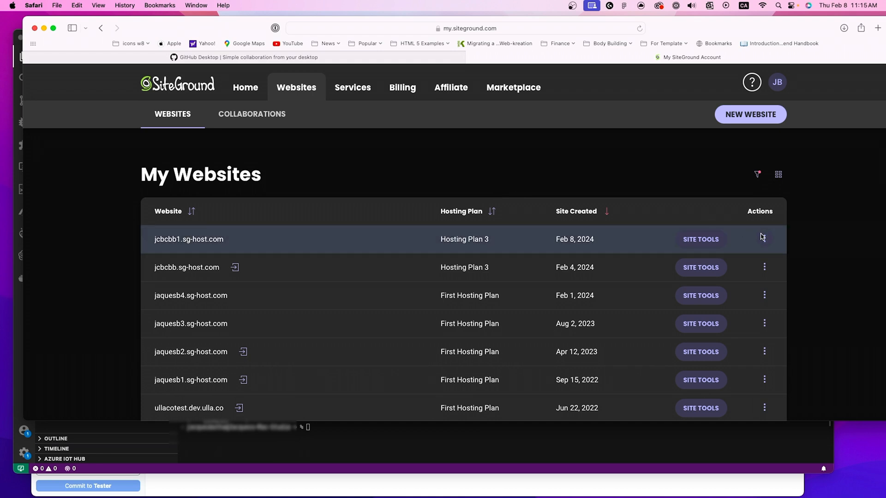
left_click(702, 243)
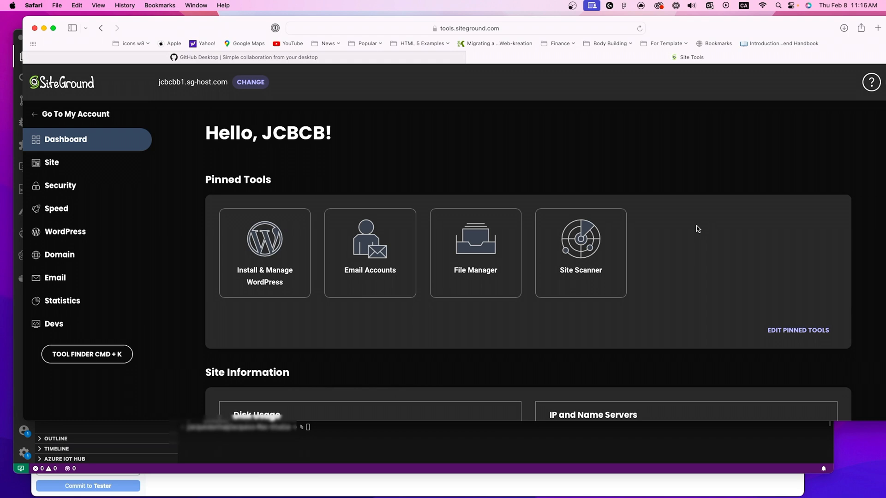
Step: Examine the site information on the dashboard, especially the site IP and name servers
scroll(697, 229, "down", 5)
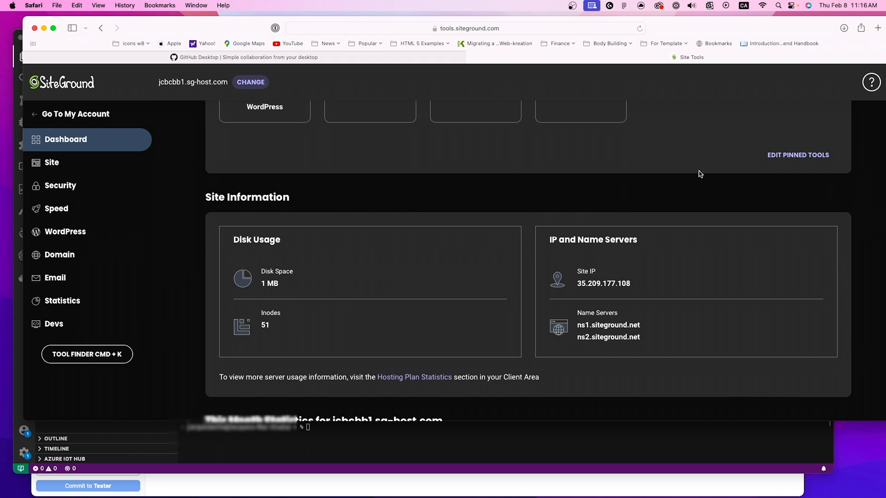
scroll(653, 193, "down", 1)
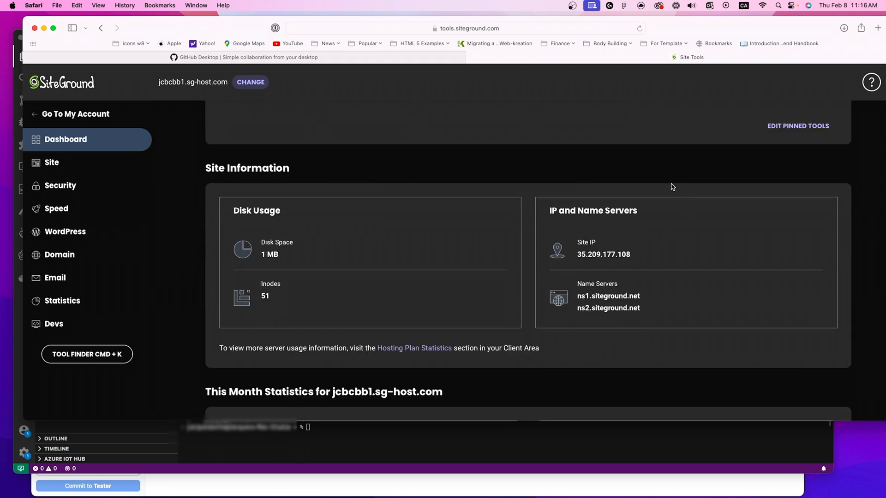
left_click_drag(580, 251, 607, 250)
left_click(422, 191)
scroll(422, 192, "up", 1)
scroll(424, 190, "up", 2)
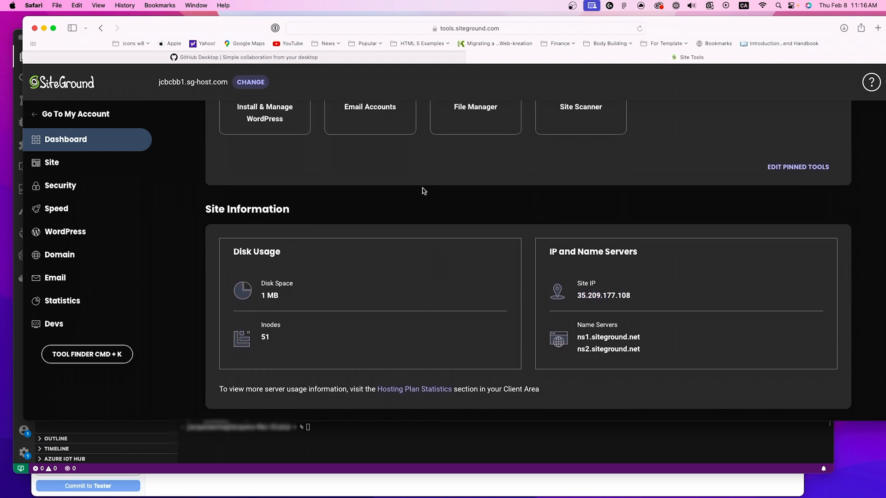
scroll(423, 190, "up", 1)
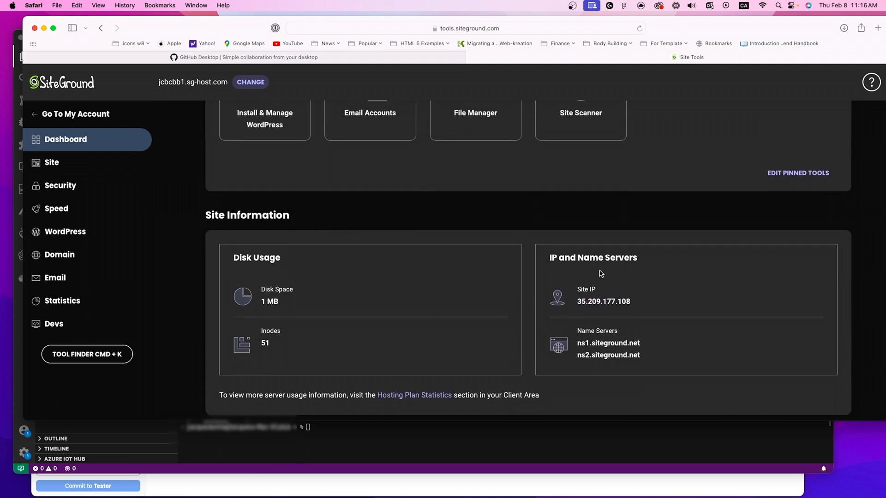
left_click_drag(631, 301, 577, 302)
left_click(222, 211)
scroll(222, 212, "up", 1)
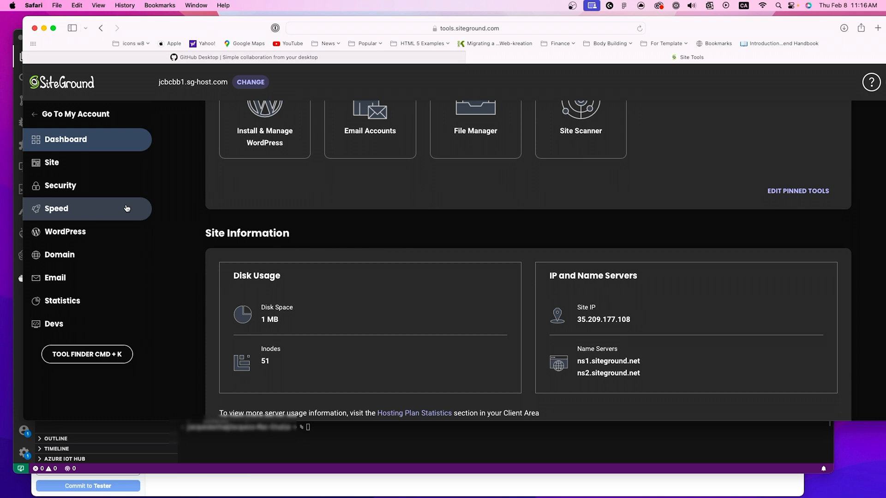
scroll(223, 175, "up", 2)
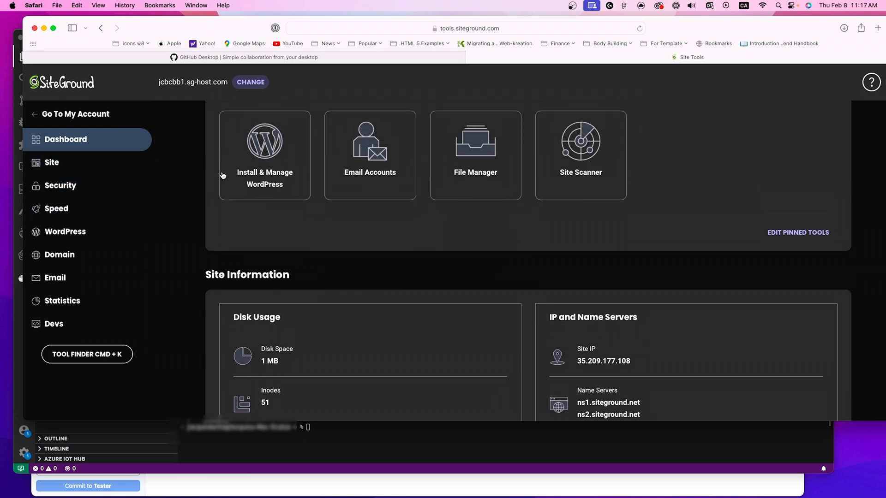
scroll(223, 175, "up", 2)
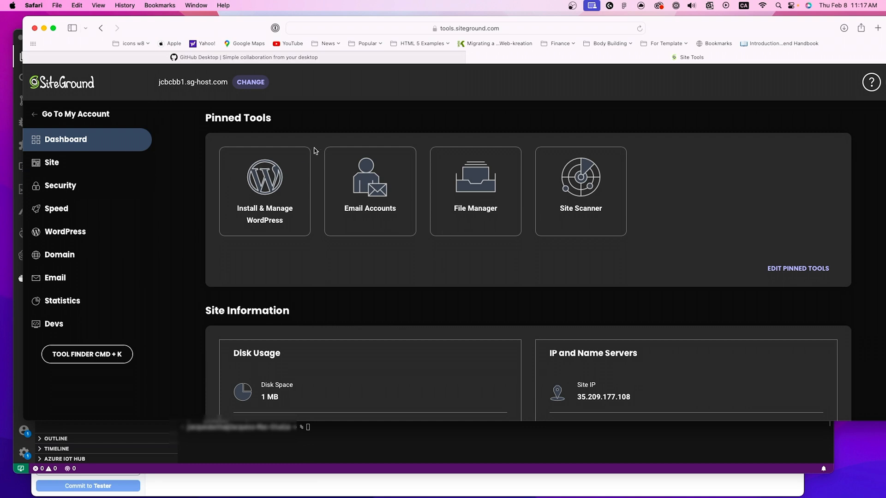
Step: Open the SSH Keys Manager from the site's developer tools
left_click(55, 170)
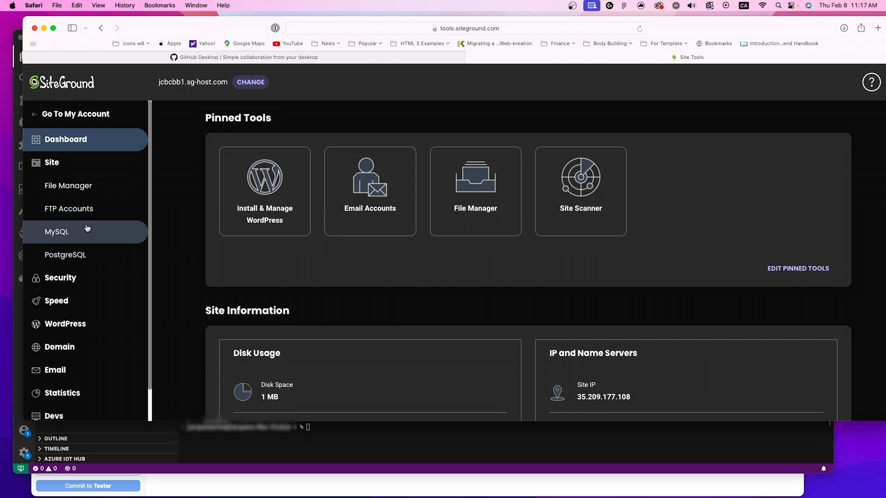
scroll(88, 231, "down", 1)
scroll(113, 266, "down", 2)
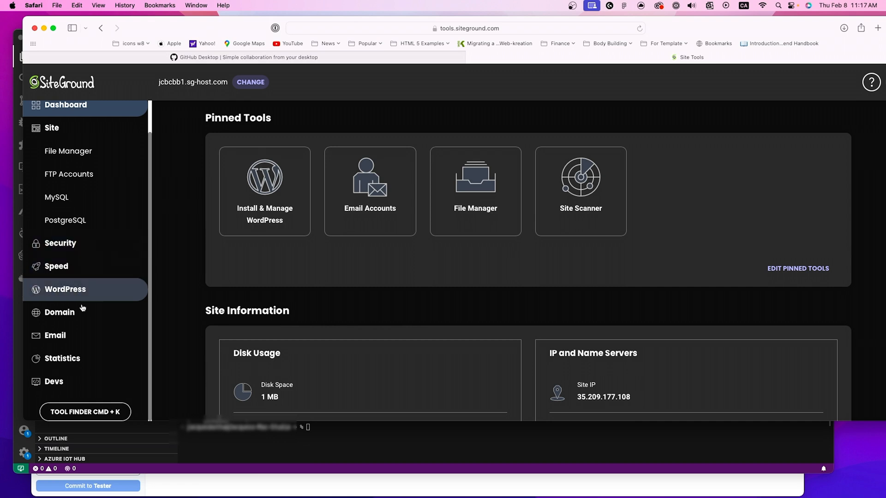
left_click(67, 382)
scroll(70, 249, "down", 6)
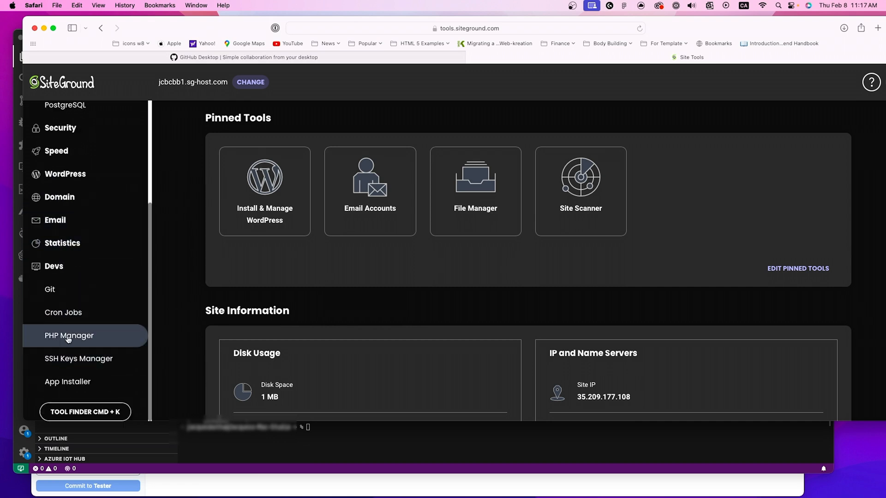
left_click(71, 359)
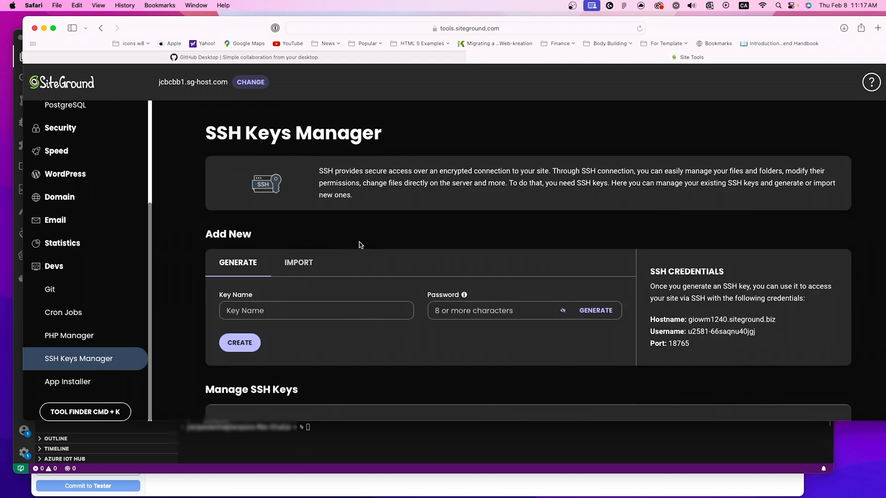
Step: Review the SSH key generation form and switch to importing an existing public key
scroll(360, 245, "down", 3)
scroll(359, 245, "down", 4)
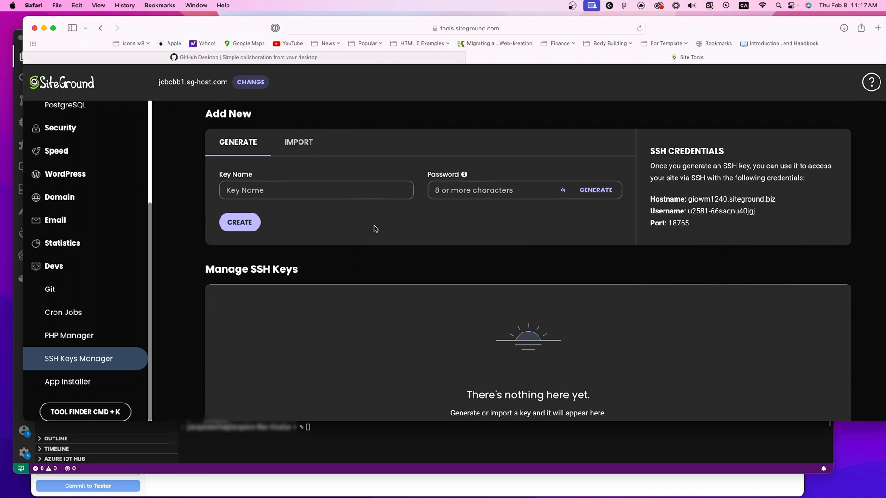
scroll(374, 299, "up", 1)
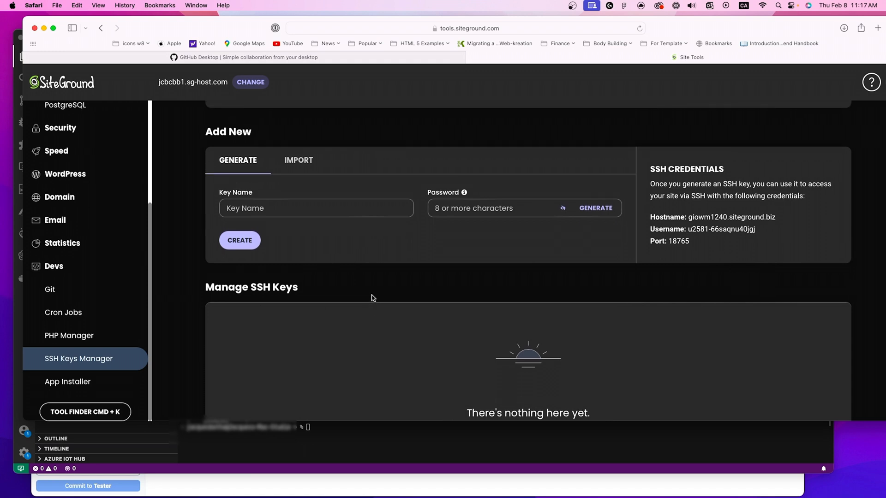
left_click(308, 208)
left_click(444, 295)
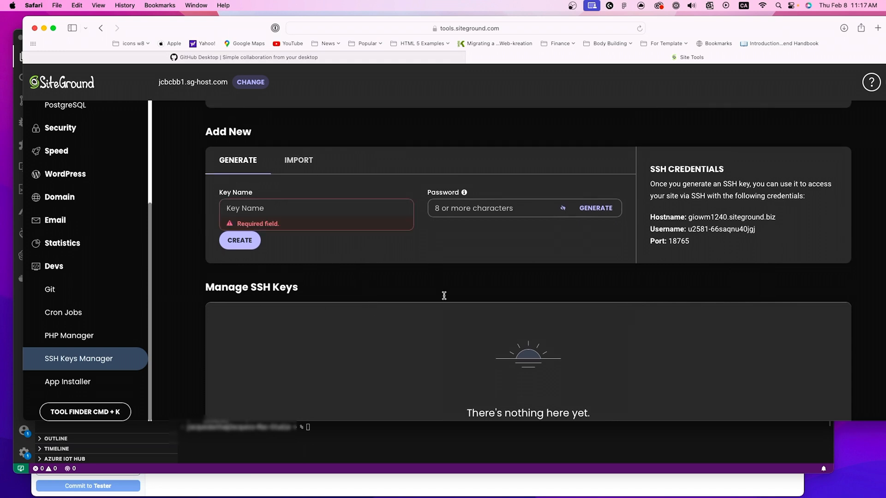
left_click(290, 206)
left_click(301, 189)
left_click(300, 160)
scroll(337, 307, "down", 1)
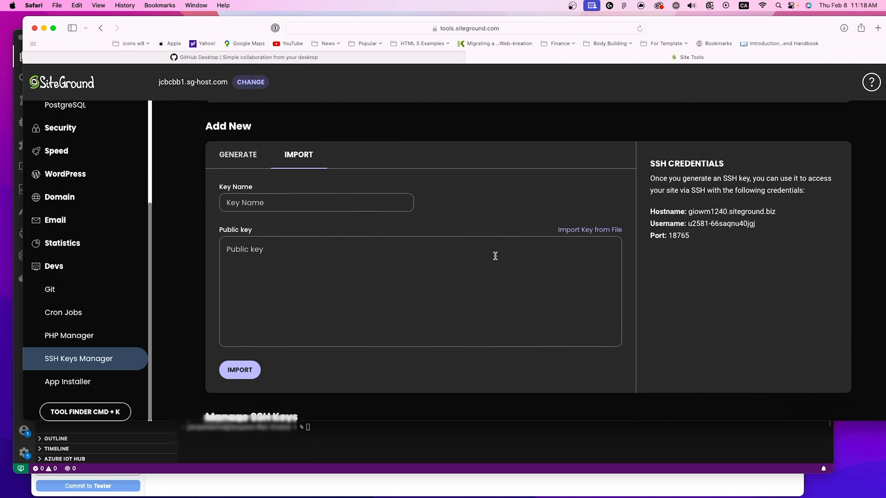
Step: Load the public key for import from the file id_rsa.pub in the ~/.ssh/ folder
left_click(475, 266)
left_click(574, 230)
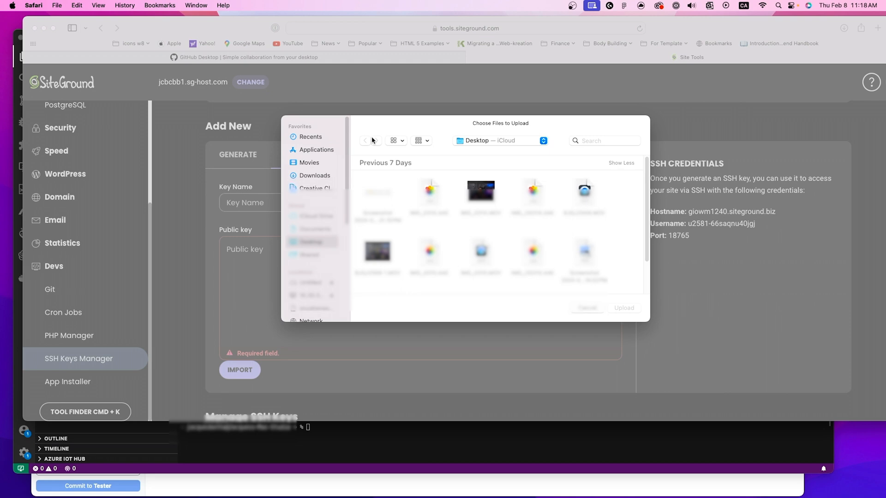
key("super+shift+g")
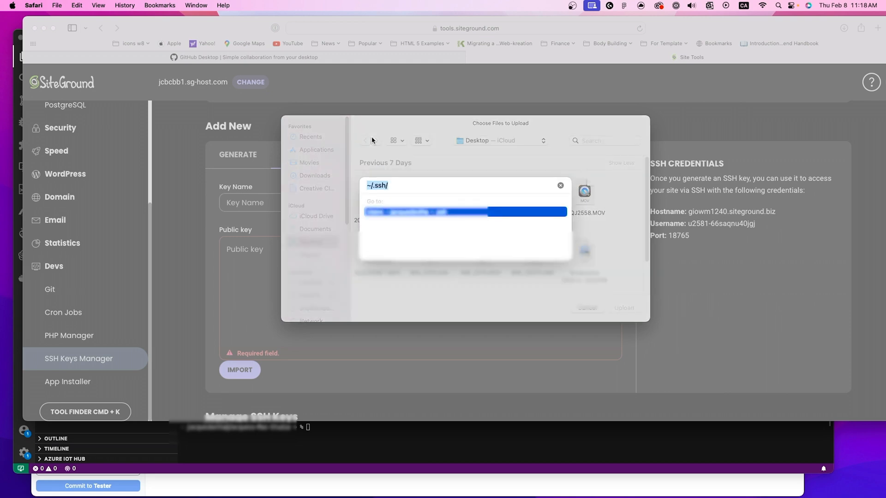
key("Left")
key("Right")
key("Right")
key("Right")
key("Right")
key("Right")
key("Return")
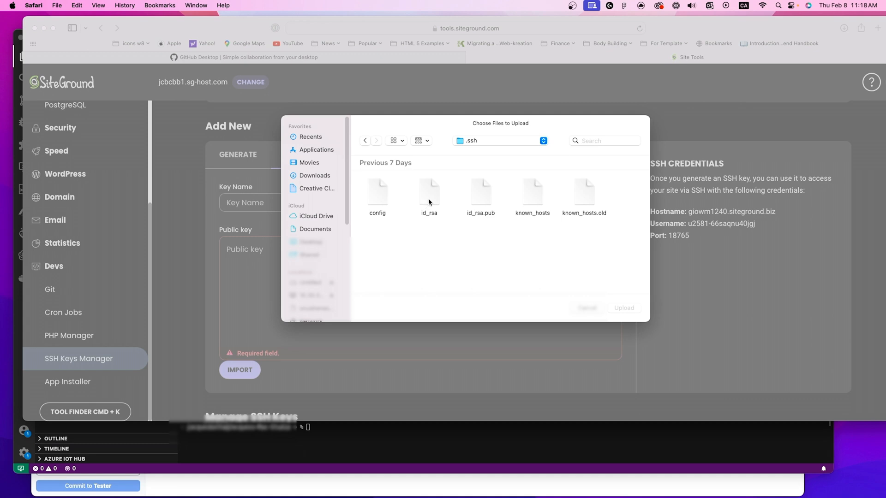
left_click(478, 189)
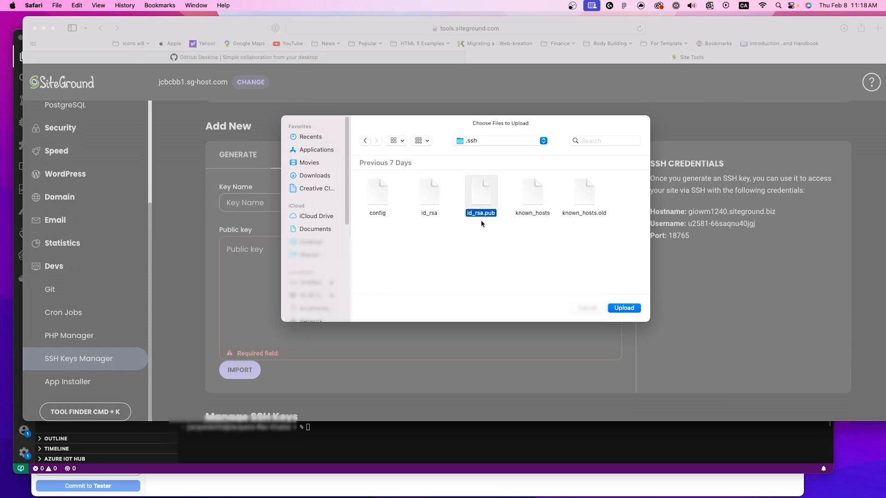
left_click(624, 307)
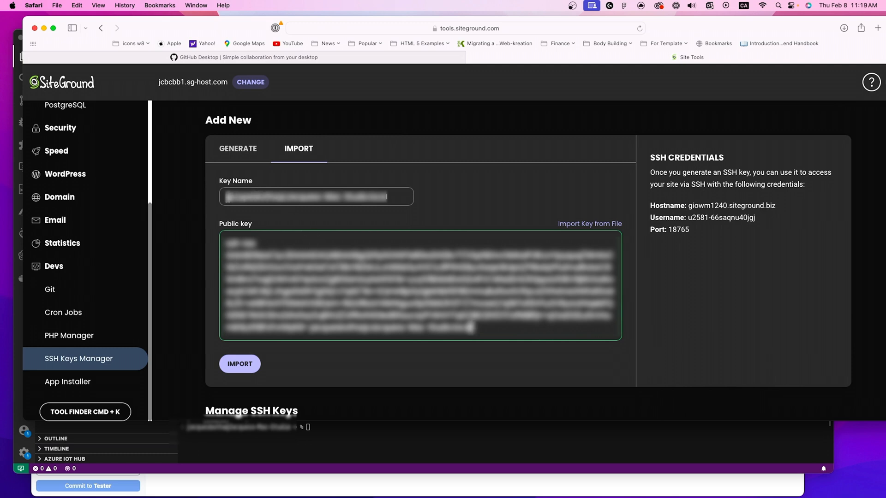
Step: Check the filled-in key name and public key, and import the key into the site
left_click_drag(226, 197, 429, 208)
left_click(443, 204)
scroll(415, 210, "down", 1)
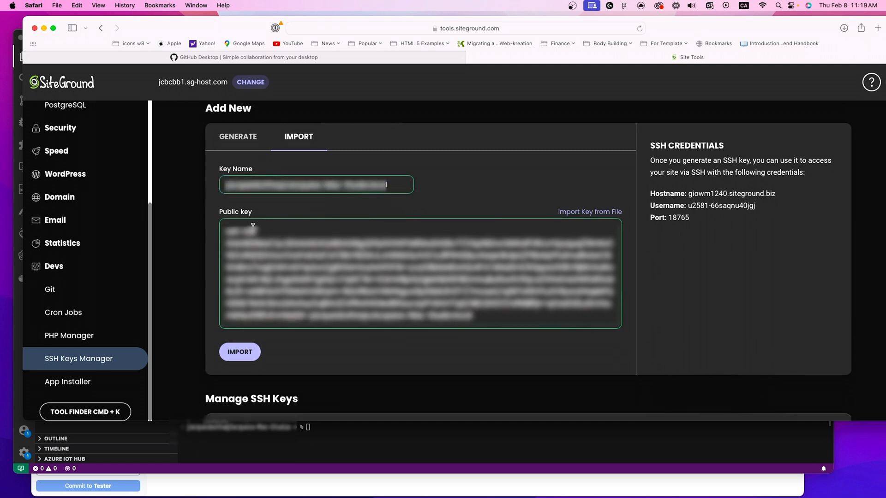
scroll(259, 281, "down", 5)
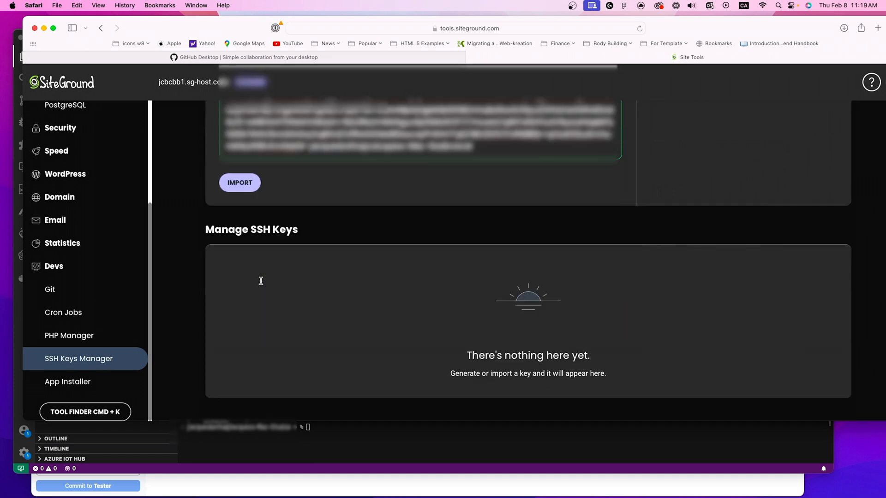
scroll(258, 282, "up", 3)
left_click(239, 266)
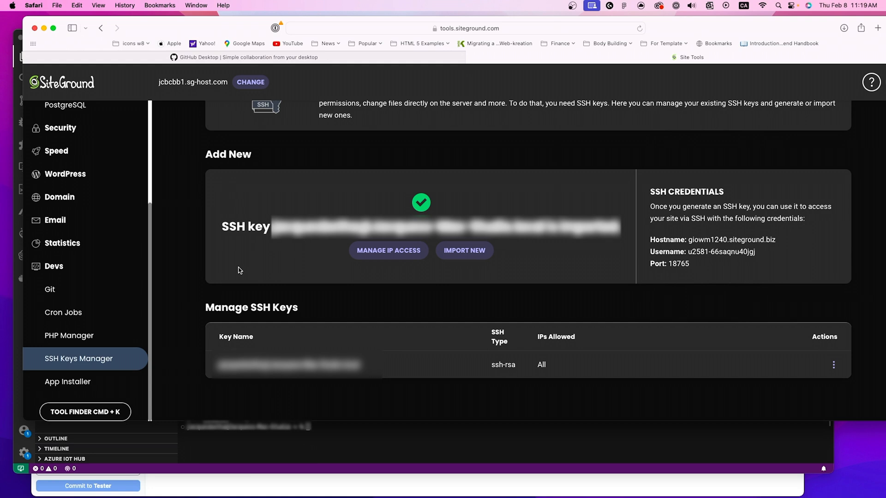
Step: Open the IP access settings for the imported key in the Manage SSH Keys list
left_click_drag(195, 29, 184, 30)
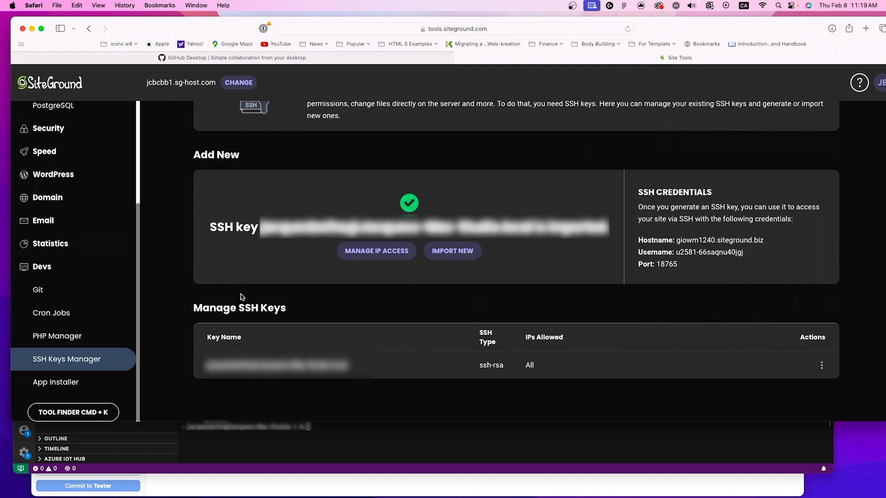
scroll(240, 297, "up", 3)
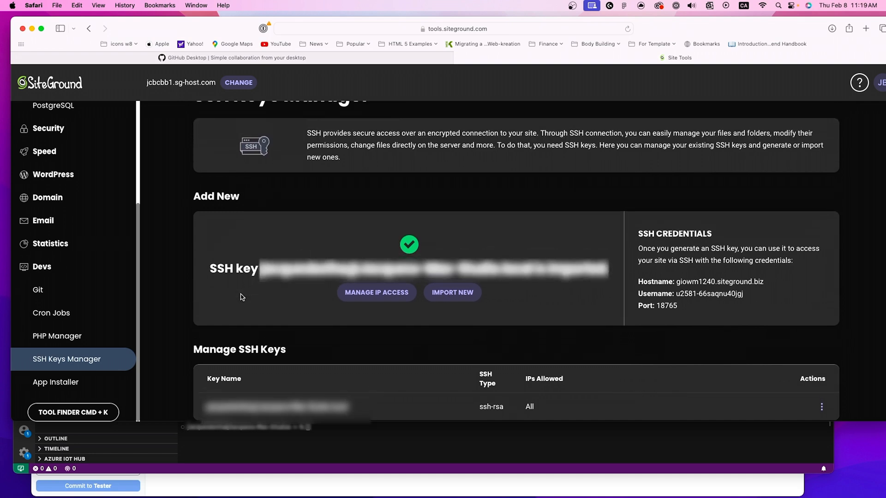
scroll(240, 297, "down", 3)
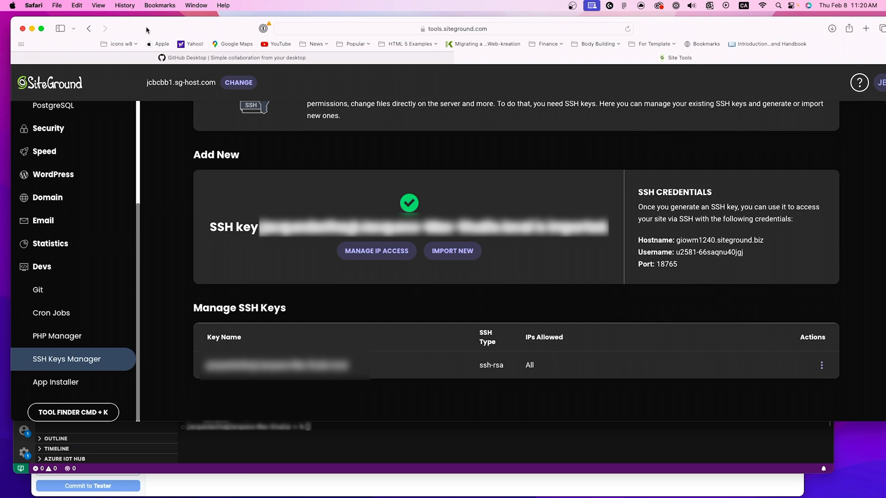
left_click(823, 367)
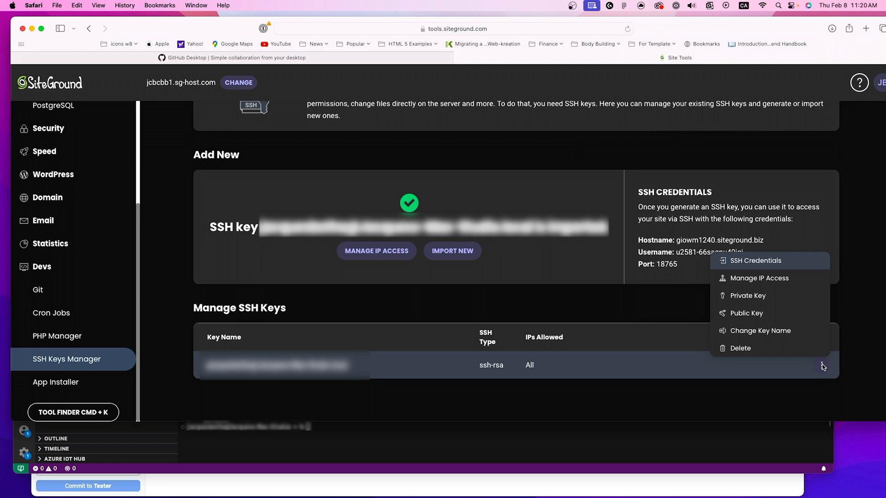
left_click(738, 278)
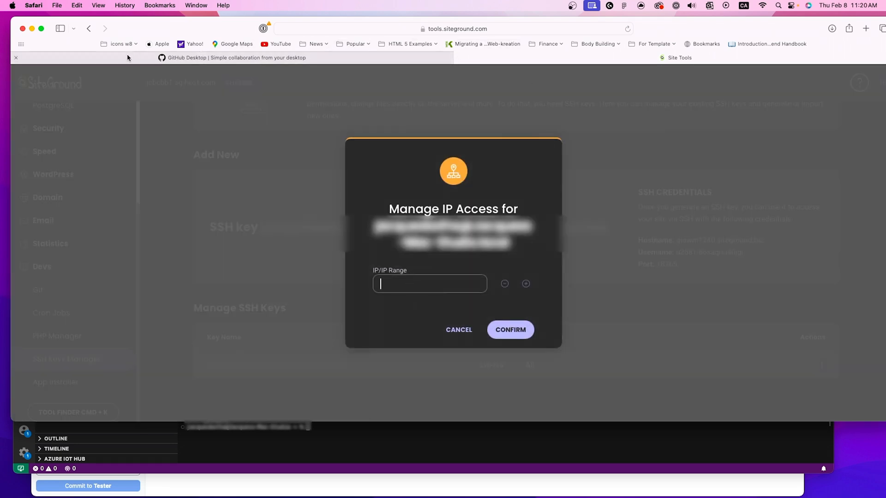
Step: Search the web for "whatmyip" in the browser tab showing the GitHub Desktop page
left_click(110, 59)
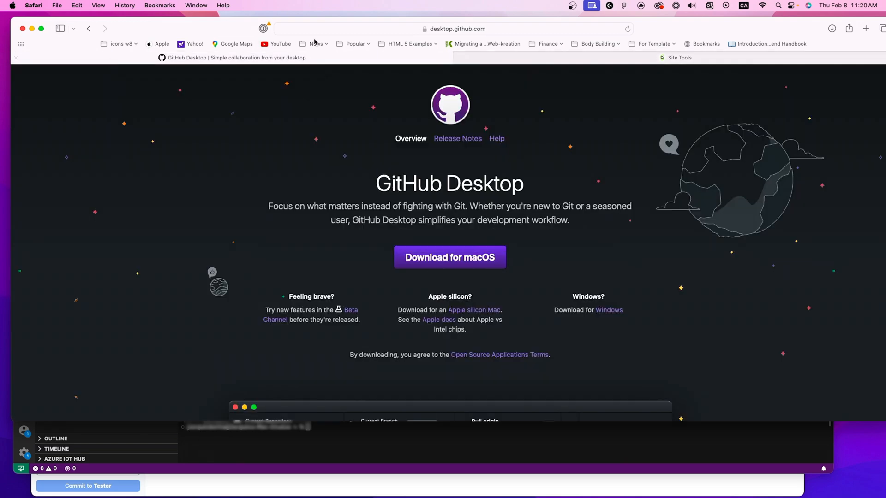
left_click(336, 28)
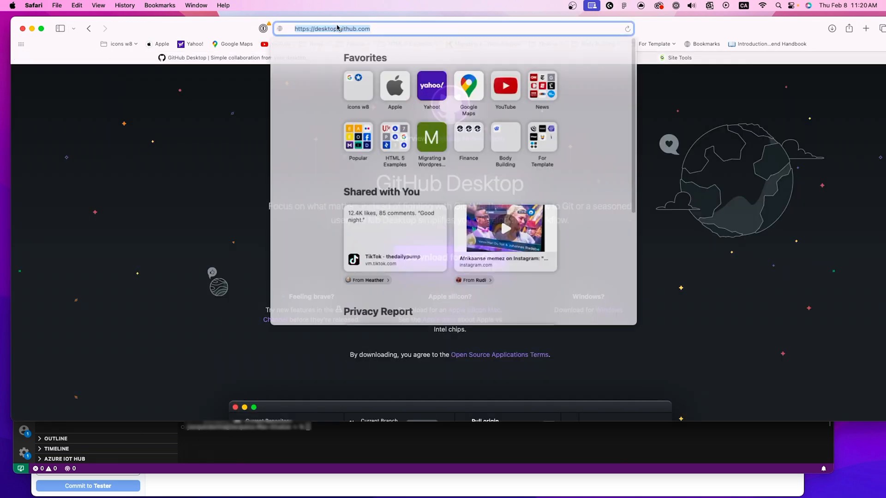
type("whatmyip")
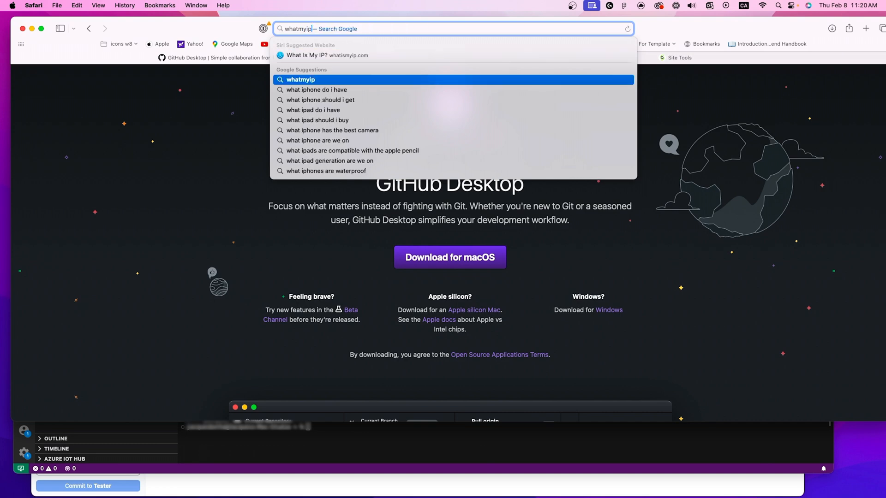
key("Return")
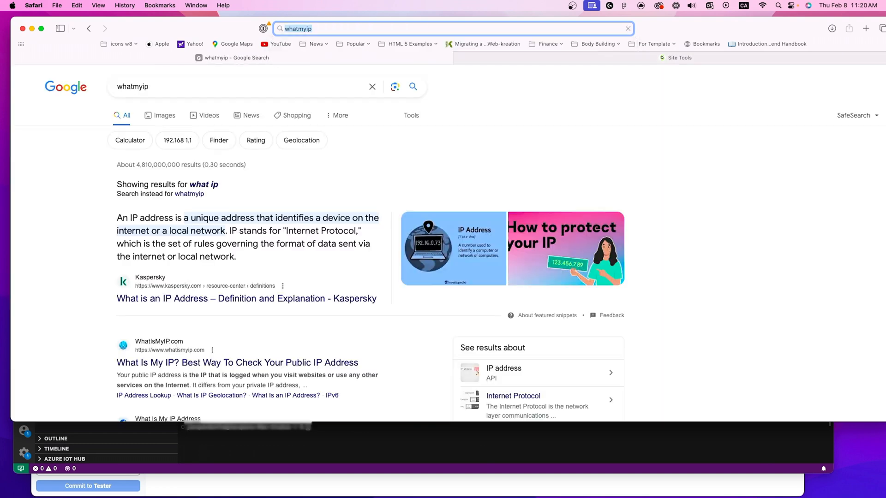
scroll(188, 207, "down", 2)
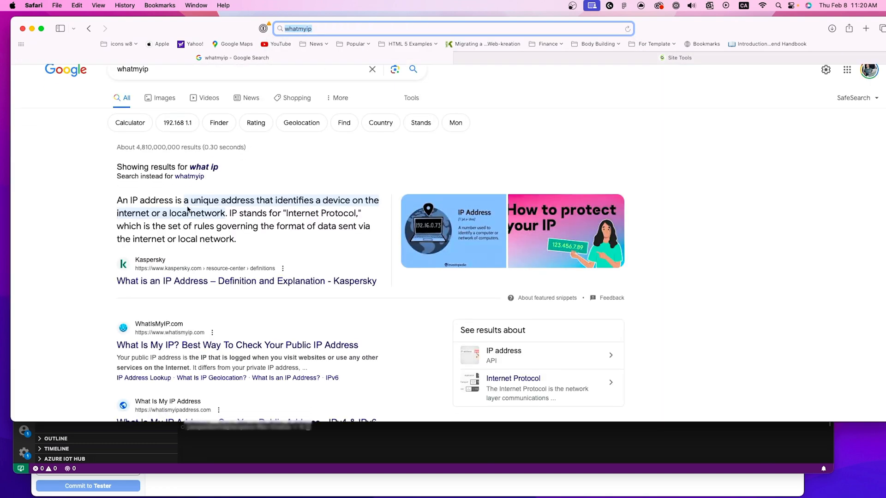
left_click(205, 150)
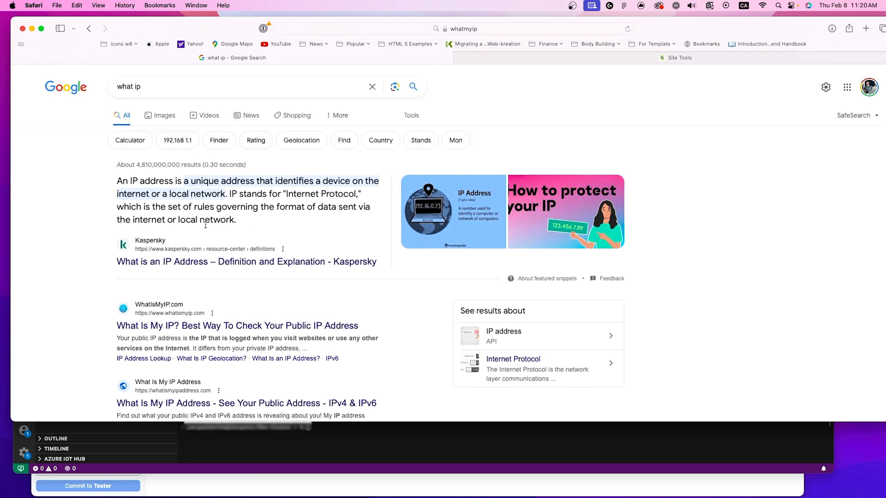
Step: Look through the search results and open the WhatIsMyIP.com page
scroll(149, 228, "down", 1)
scroll(149, 229, "down", 1)
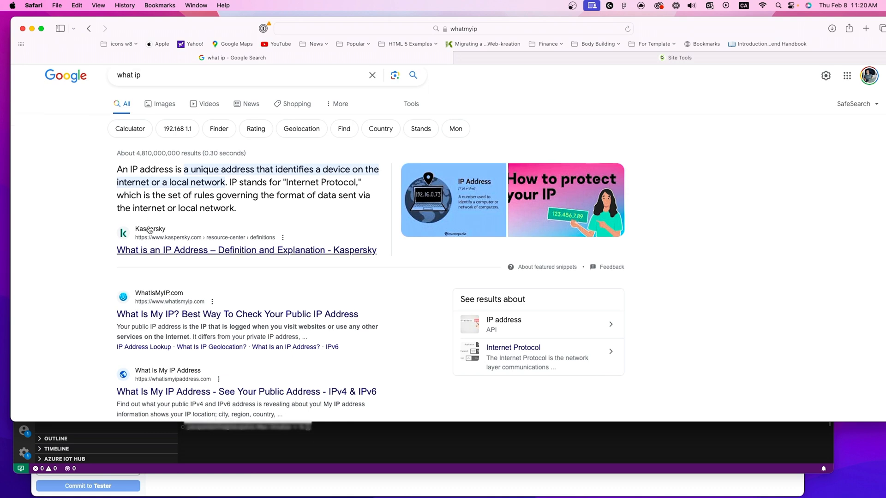
scroll(147, 230, "up", 1)
scroll(166, 268, "down", 2)
left_click(186, 305)
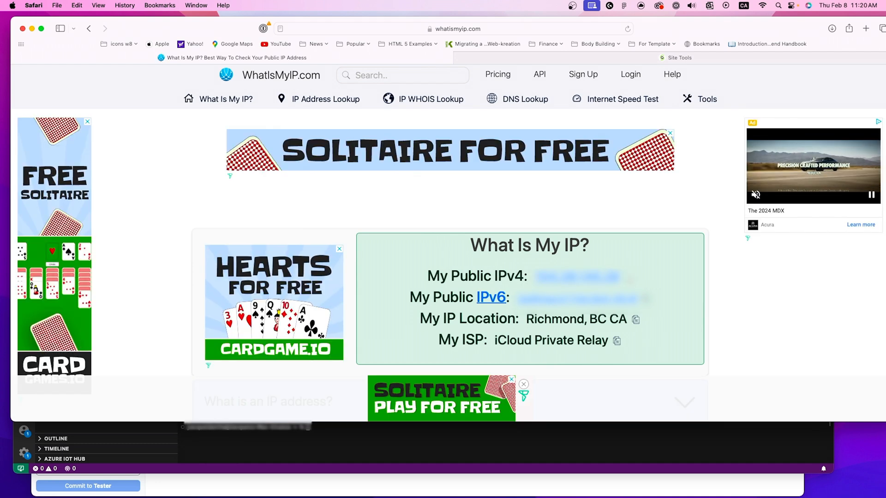
Step: Copy the public IPv4 address from WhatIsMyIP.com into the first IP/IP Range field of the SSH key's access settings
left_click_drag(143, 31, 139, 31)
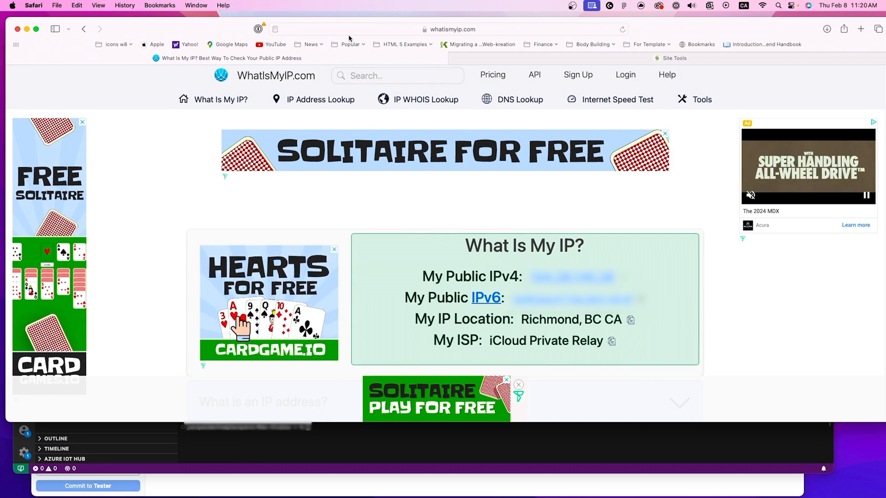
left_click(577, 58)
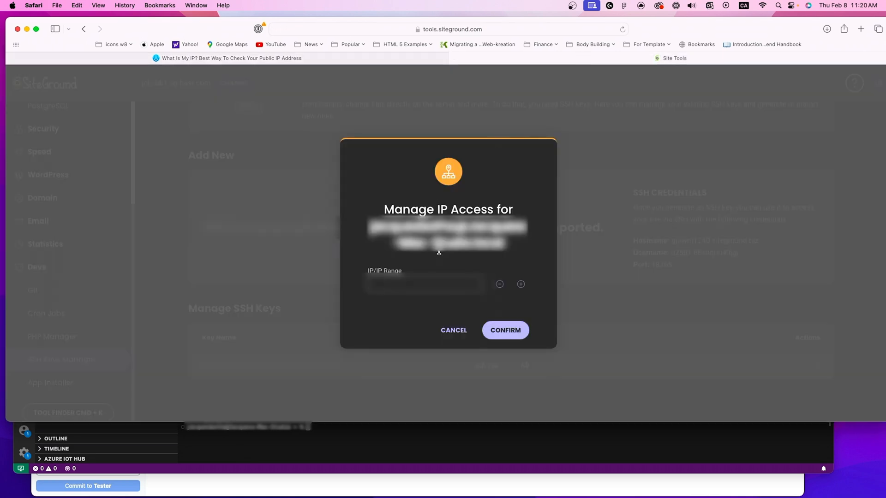
right_click(401, 282)
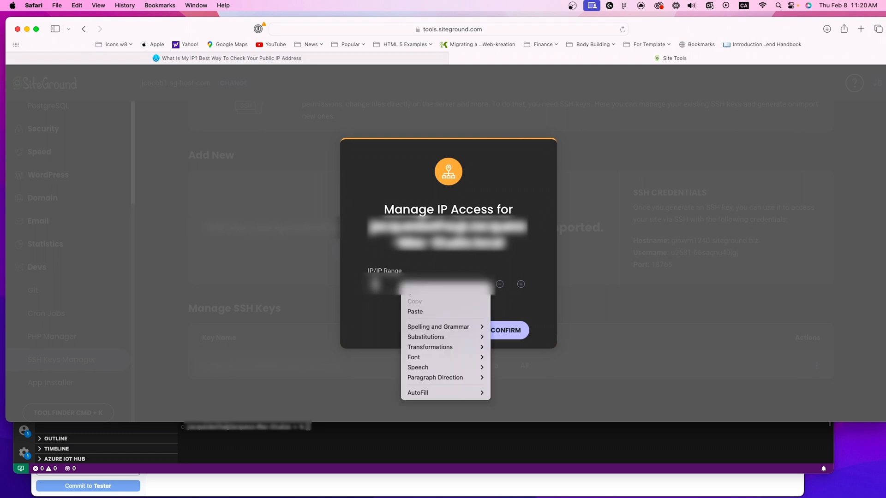
left_click(433, 312)
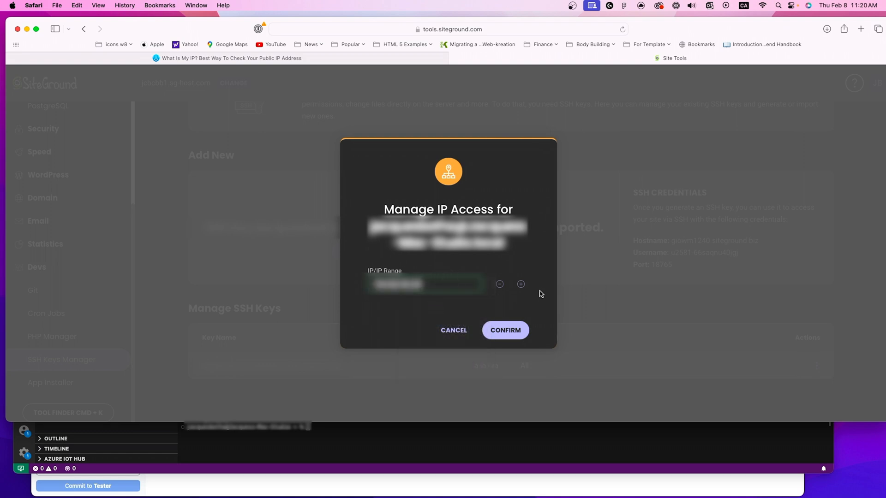
Step: Add a second allowed IP entry containing the public IPv6 address from WhatIsMyIP.com and confirm the key's access restrictions
left_click(520, 285)
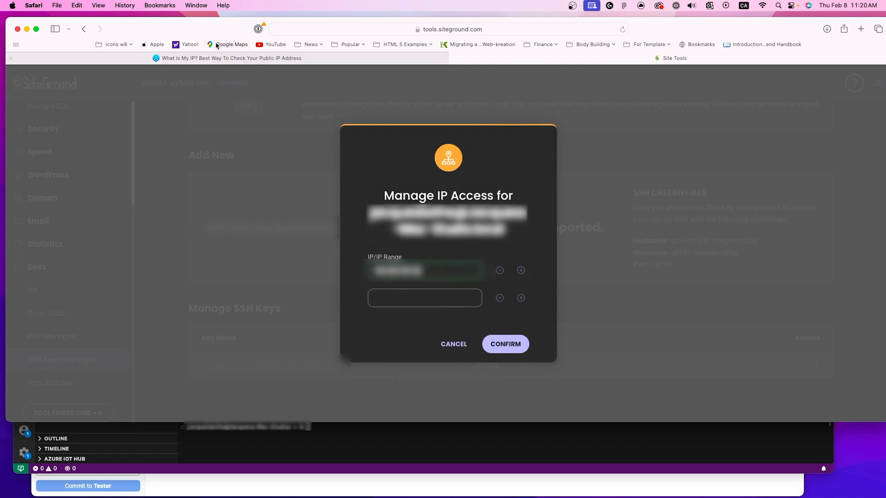
left_click(181, 60)
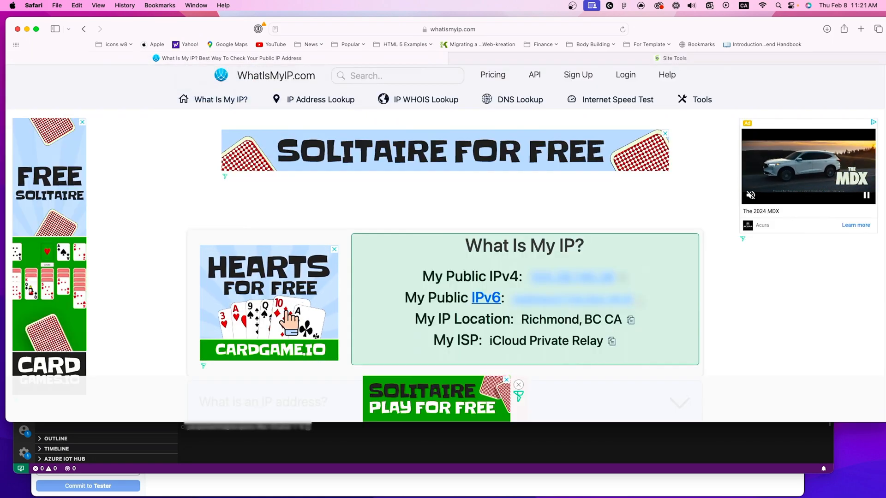
left_click(595, 64)
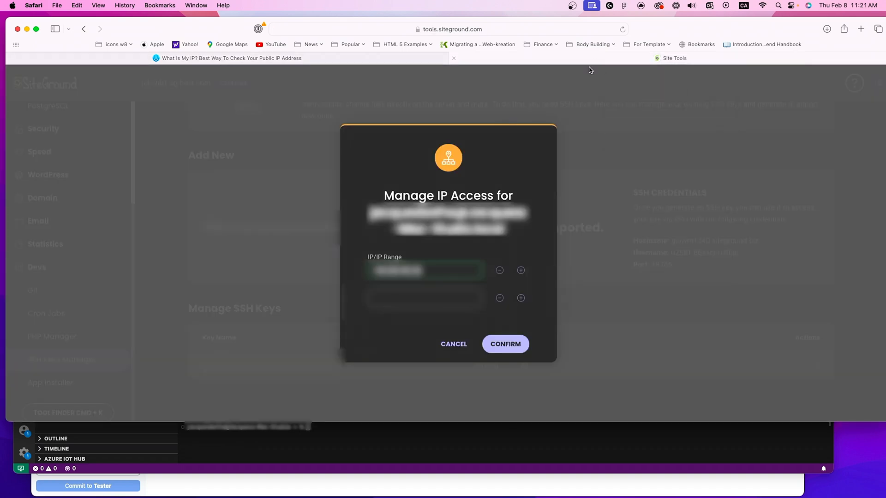
left_click(418, 296)
key("super+v")
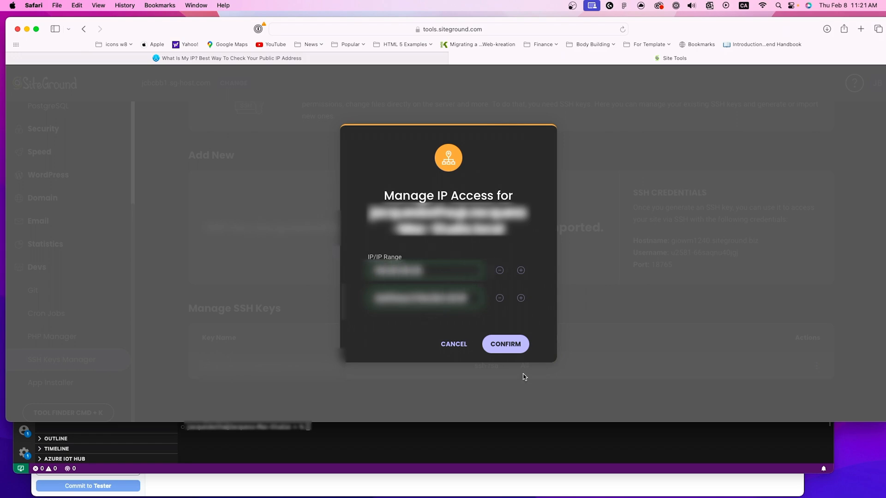
left_click(510, 347)
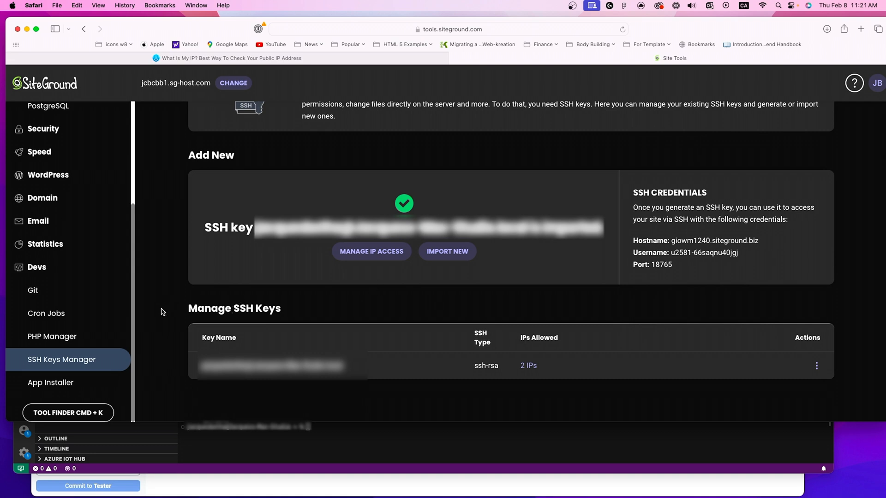
left_click(35, 283)
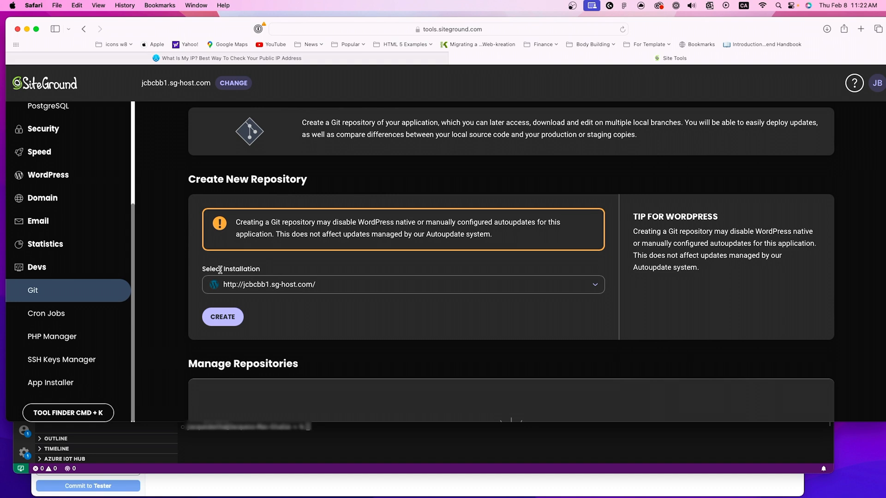
left_click(312, 289)
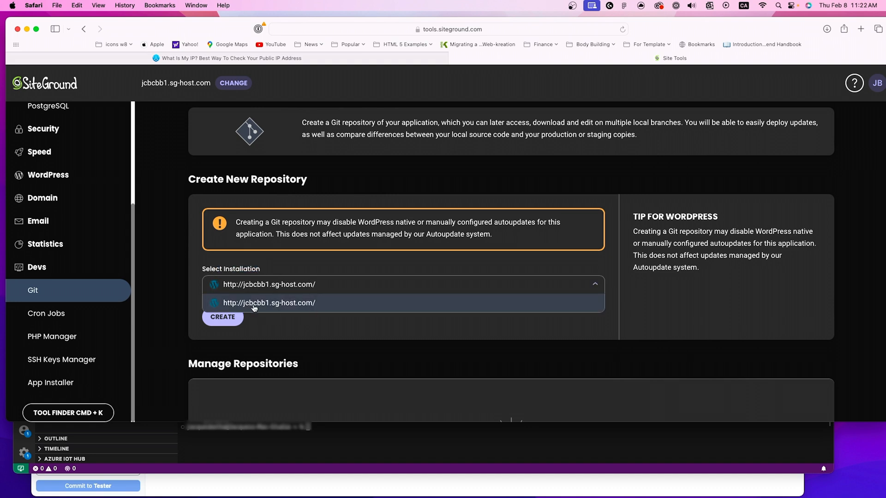
left_click(253, 305)
left_click(223, 317)
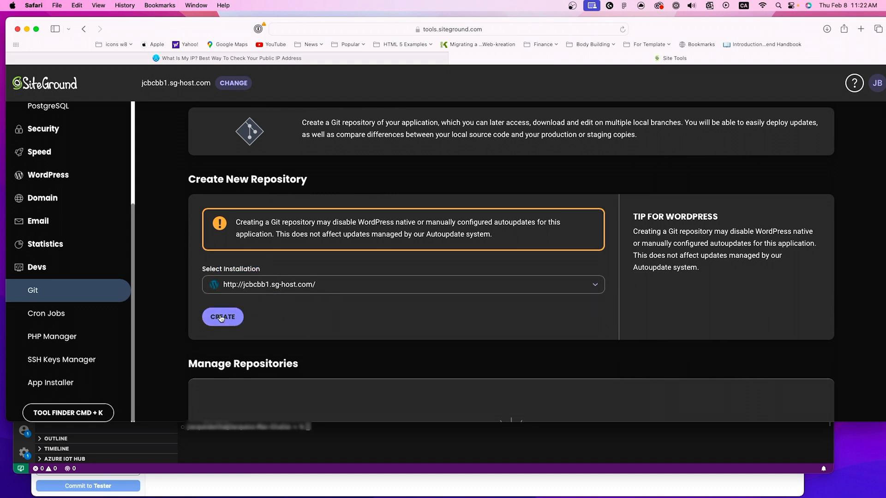
scroll(356, 314, "down", 3)
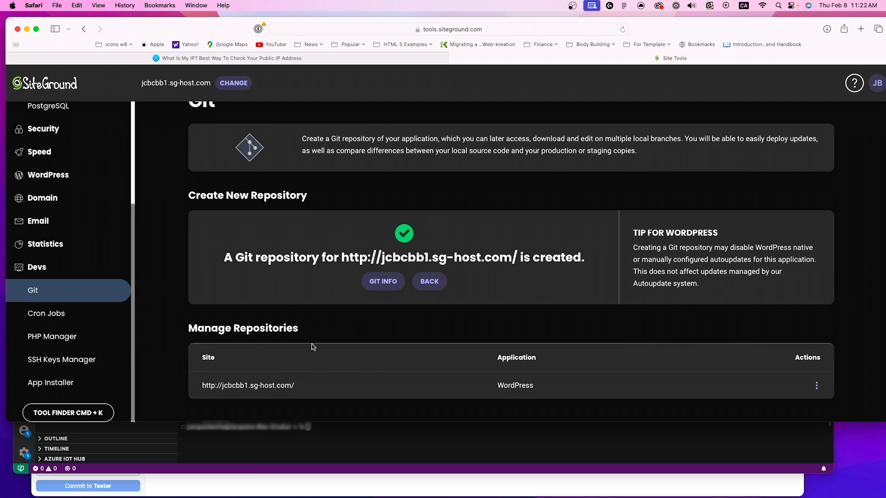
scroll(356, 308, "up", 1)
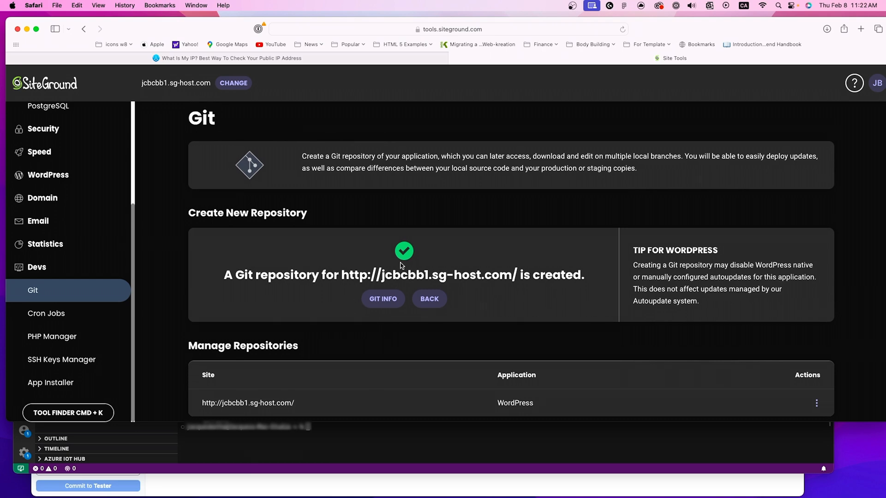
left_click(382, 300)
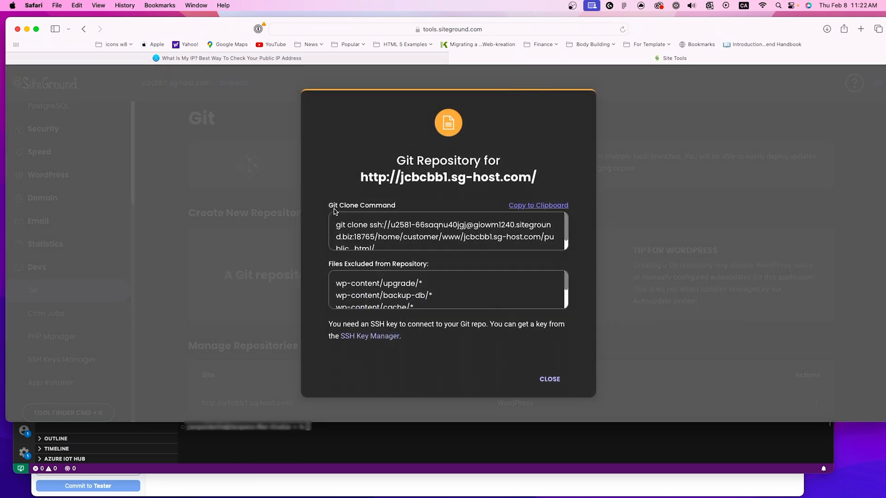
left_click_drag(334, 208, 407, 211)
left_click(402, 237)
scroll(371, 281, "down", 2)
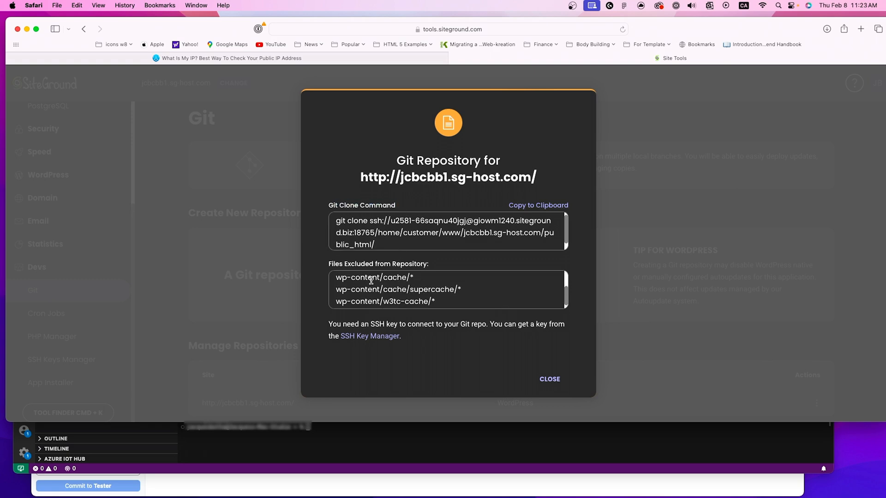
scroll(371, 280, "up", 1)
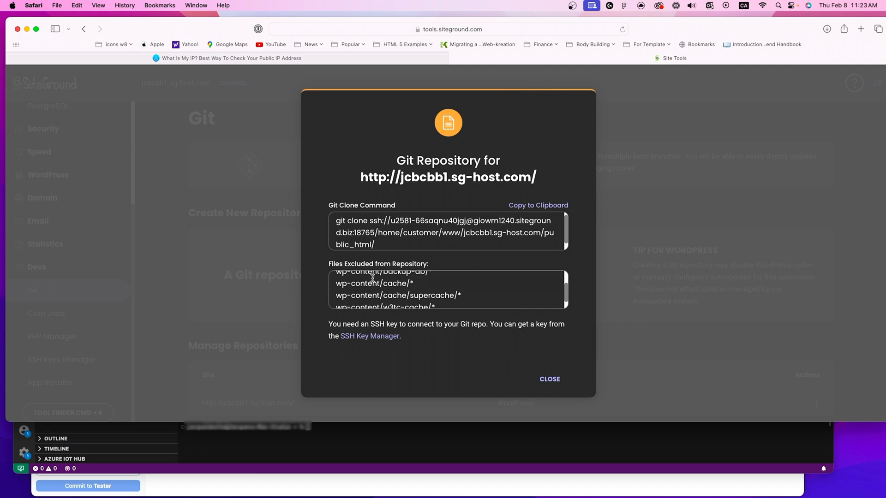
scroll(370, 280, "down", 1)
scroll(371, 278, "up", 3)
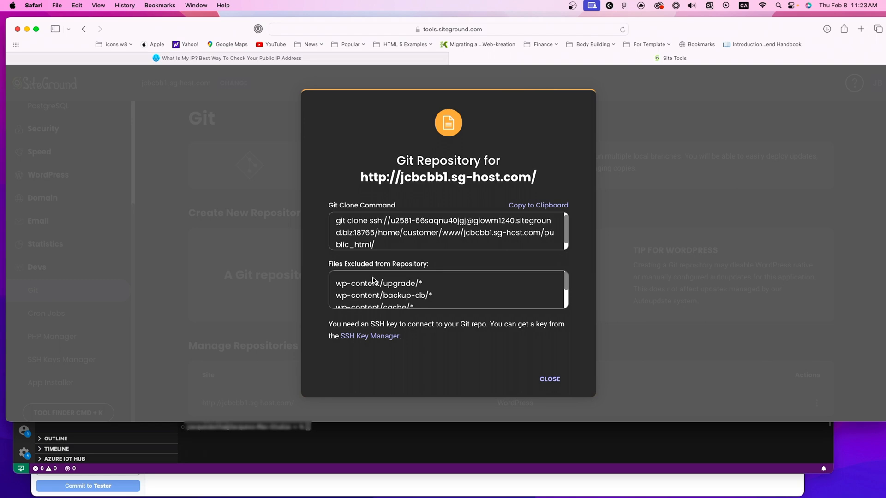
left_click(550, 379)
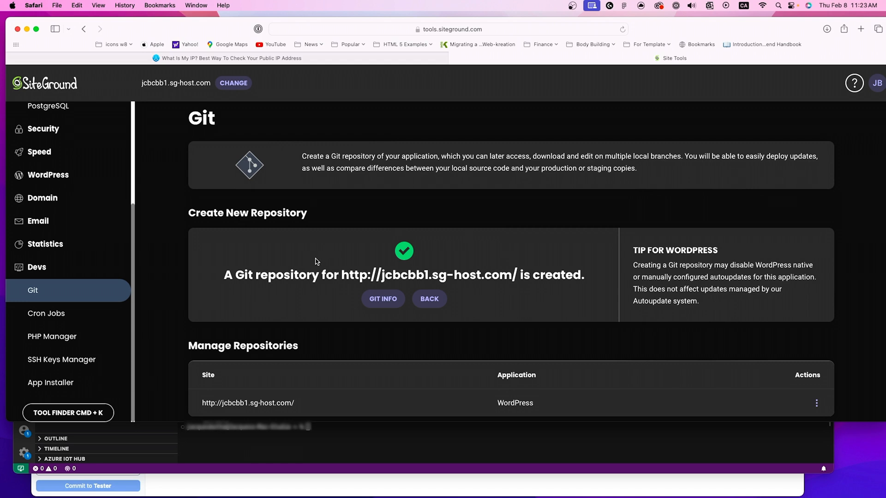
Step: Open the site's WordPress Install & Manage page and examine its list of managed installations
scroll(317, 258, "up", 1)
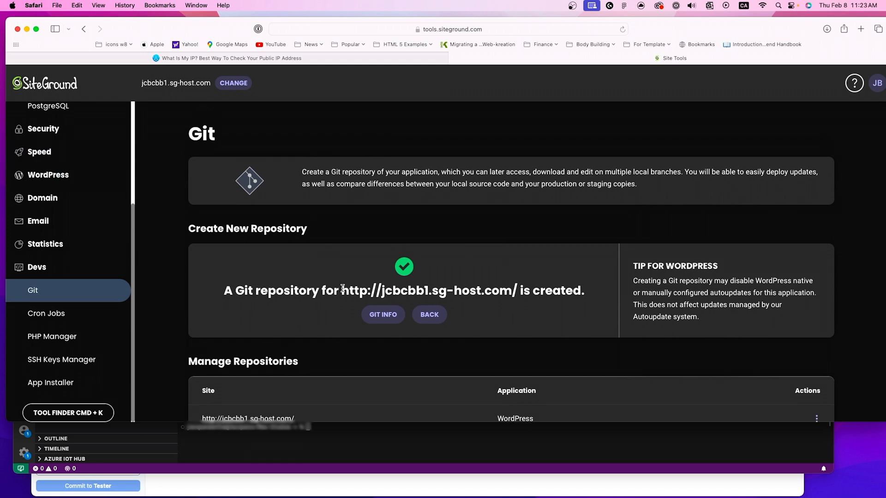
left_click_drag(342, 291, 377, 292)
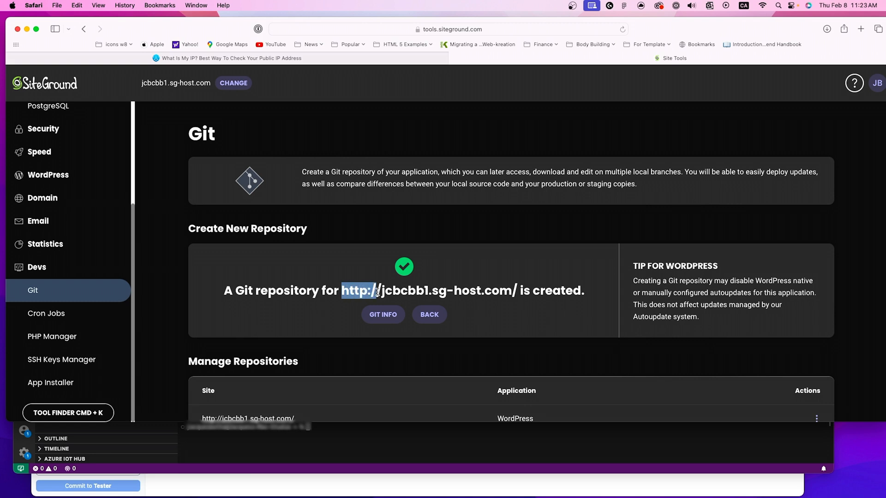
scroll(92, 194, "up", 5)
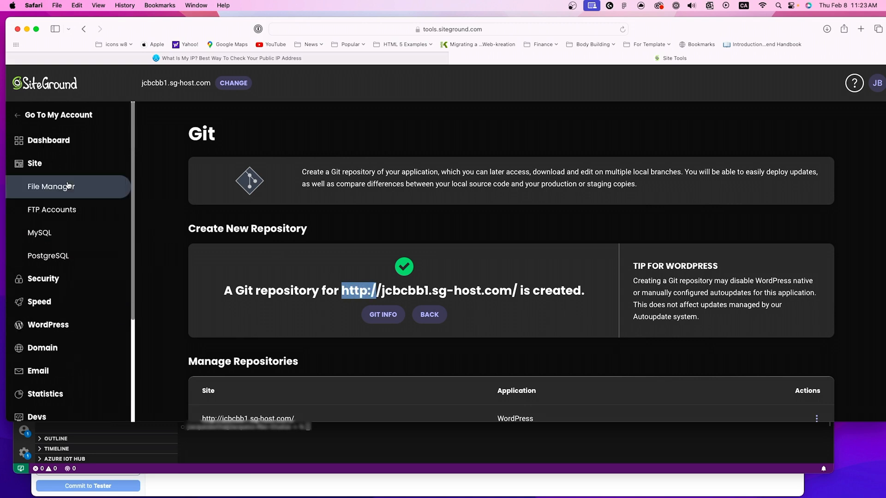
left_click(48, 143)
scroll(320, 195, "down", 5)
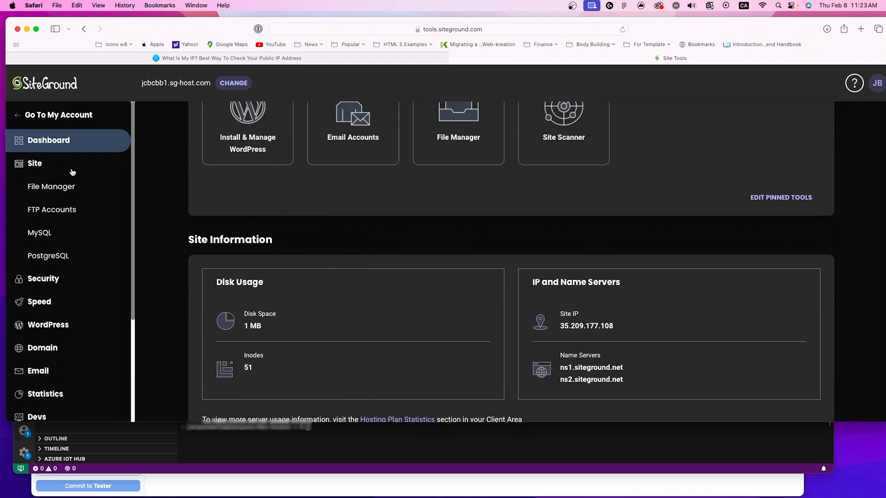
left_click(73, 326)
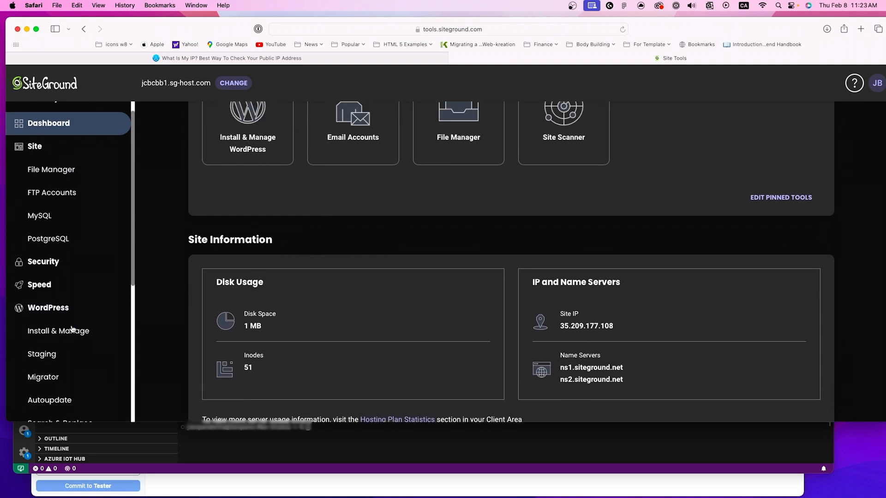
left_click(60, 302)
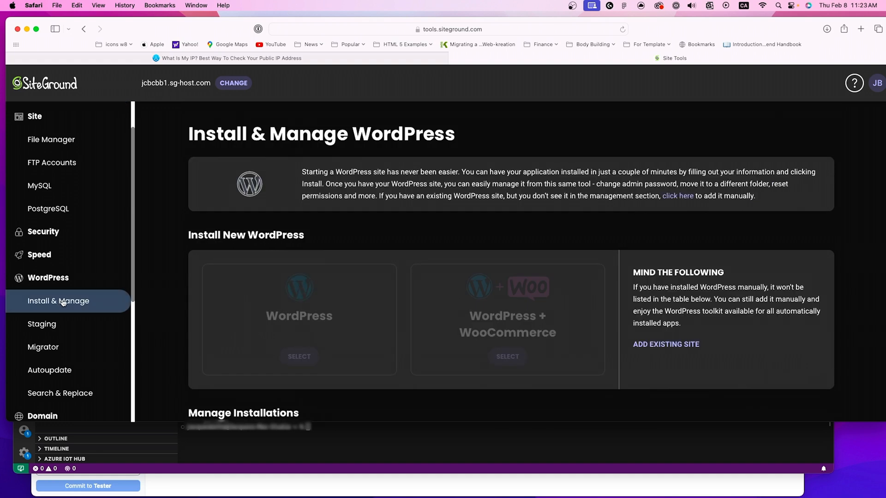
scroll(528, 312, "down", 3)
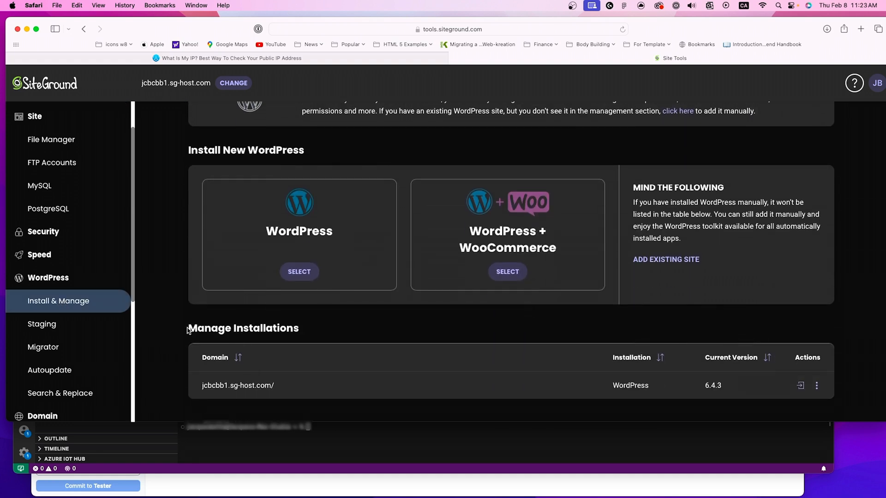
left_click_drag(189, 331, 303, 340)
left_click(355, 328)
scroll(311, 323, "up", 3)
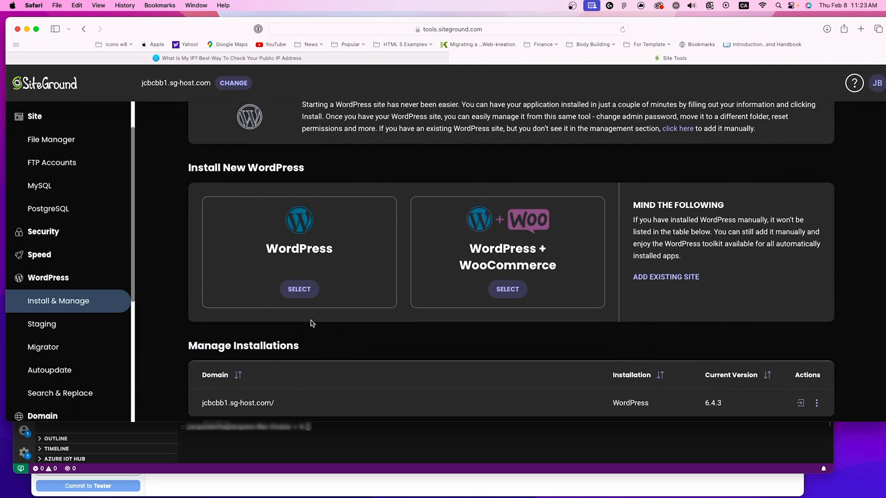
scroll(309, 320, "down", 3)
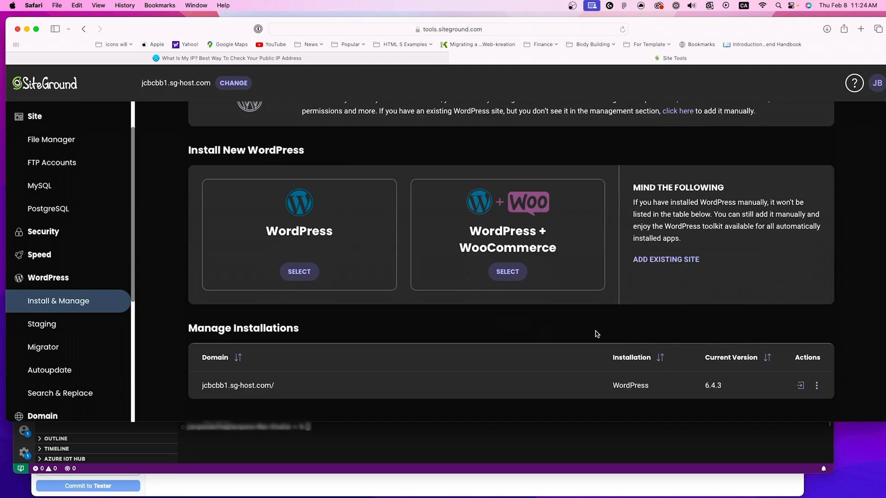
Step: Try to log in to the WordPress admin panel of the jcbcbb1.sg-host.com/ installation
left_click(801, 386)
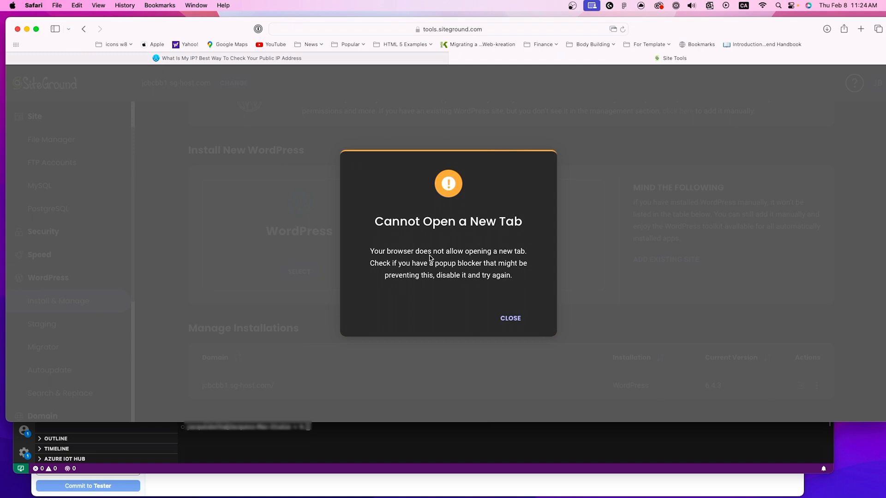
left_click(507, 320)
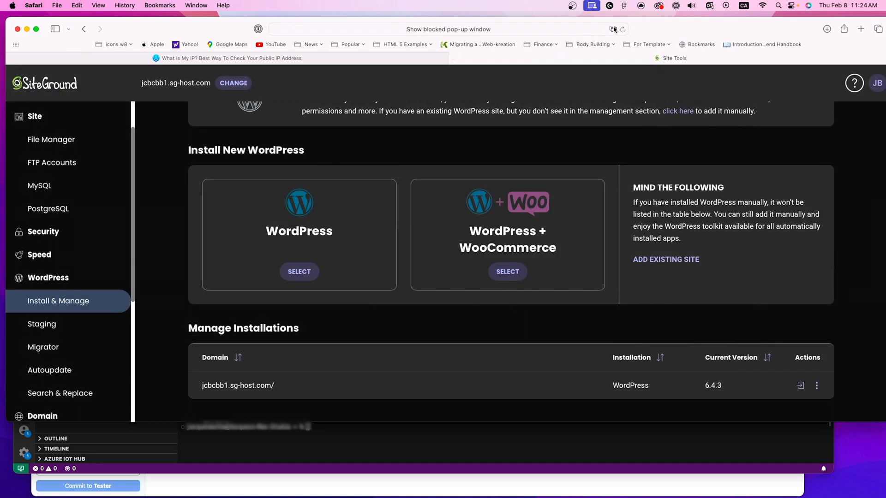
right_click(801, 390)
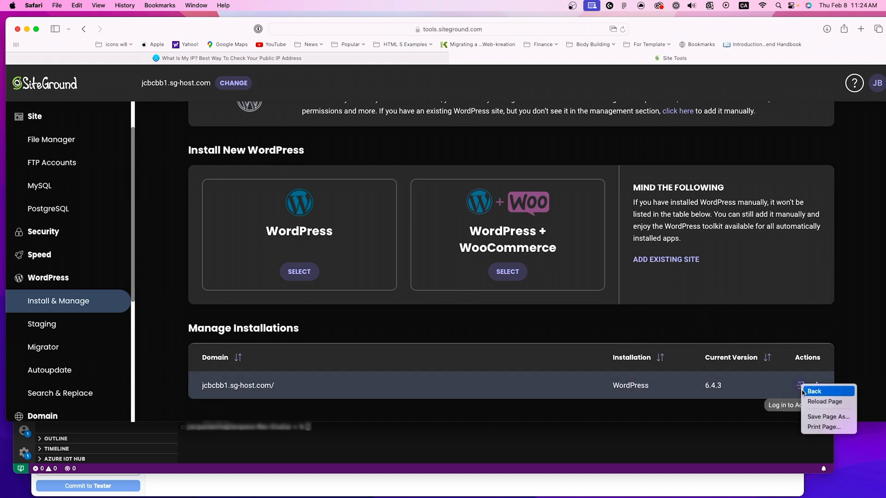
left_click(759, 415)
left_click(802, 384)
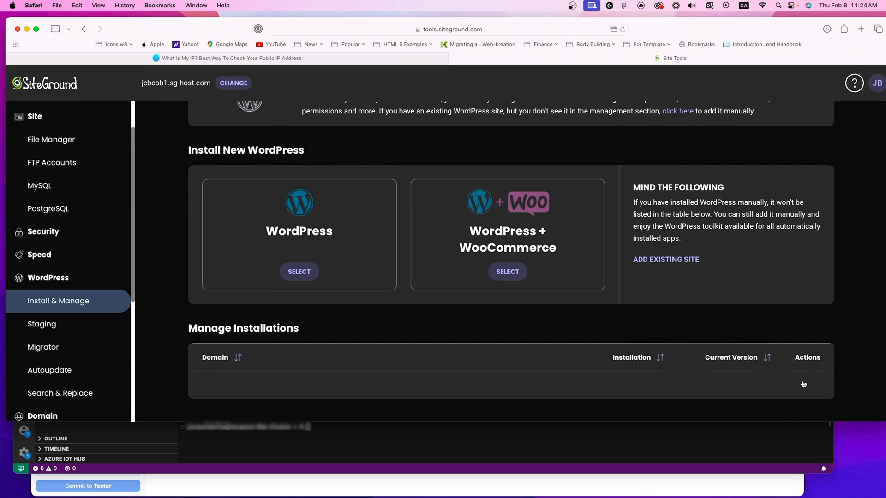
left_click(509, 317)
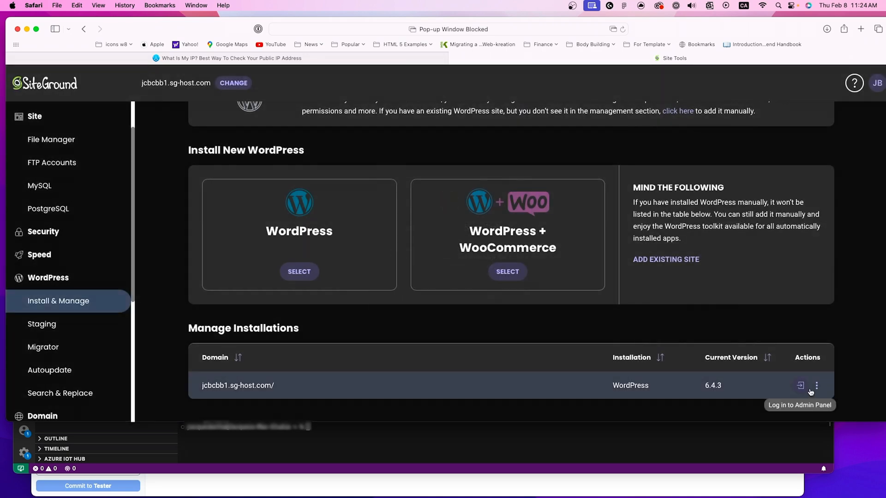
left_click(815, 388)
left_click(789, 403)
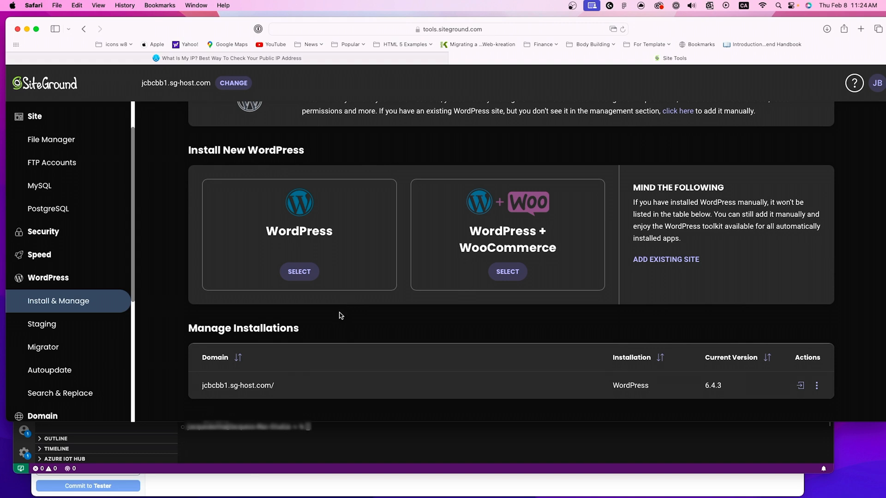
Step: Request a Let's Encrypt SSL certificate for jcbcbb1.sg-host.com in the SSL Manager
scroll(85, 310, "up", 1)
scroll(85, 310, "up", 2)
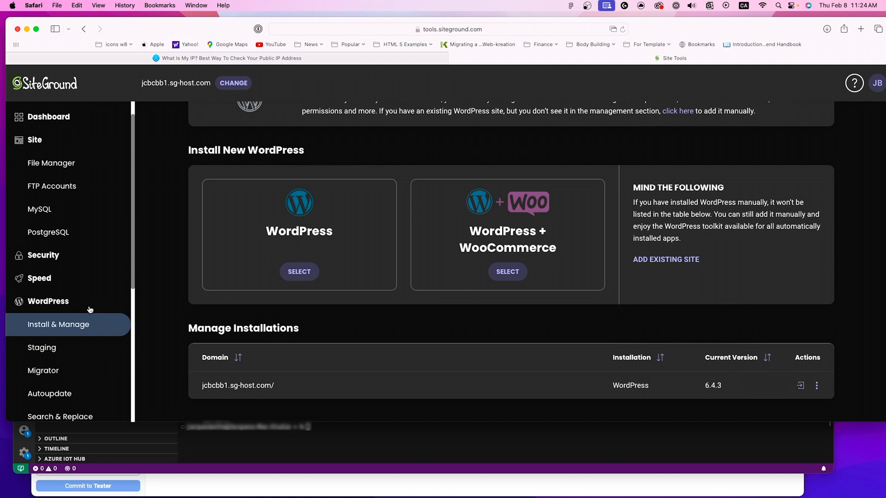
scroll(87, 309, "down", 1)
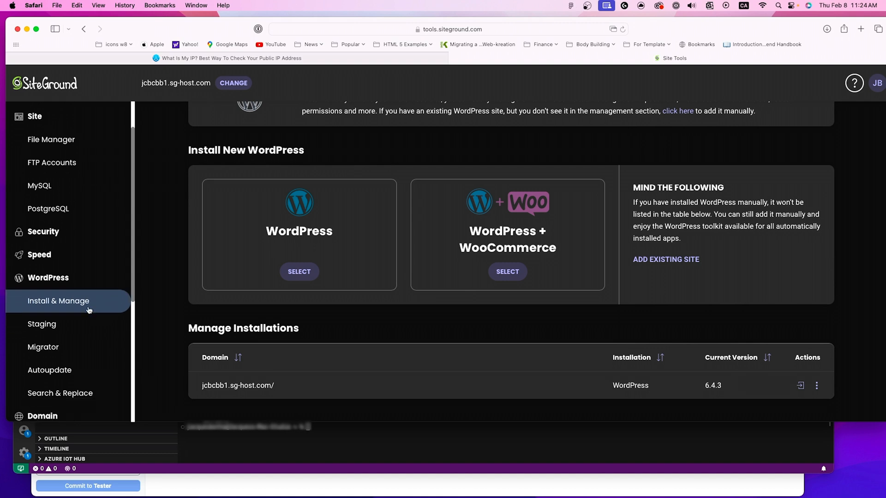
scroll(89, 310, "up", 1)
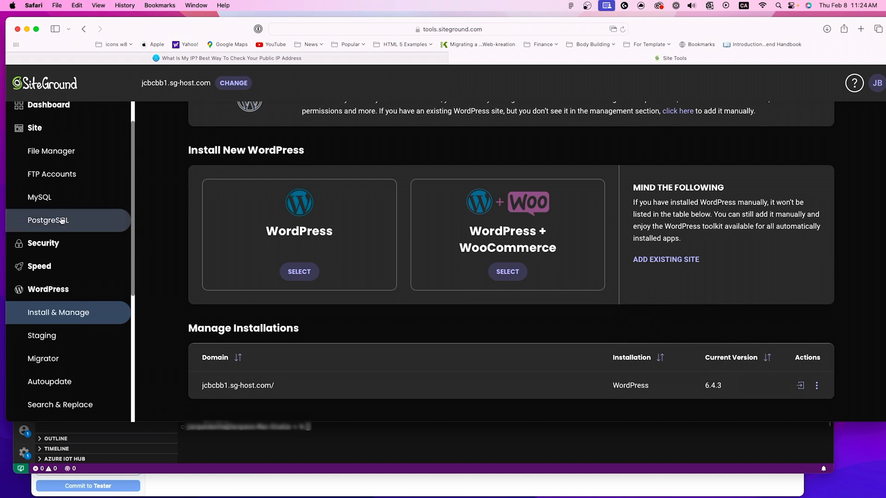
left_click(54, 241)
left_click(50, 294)
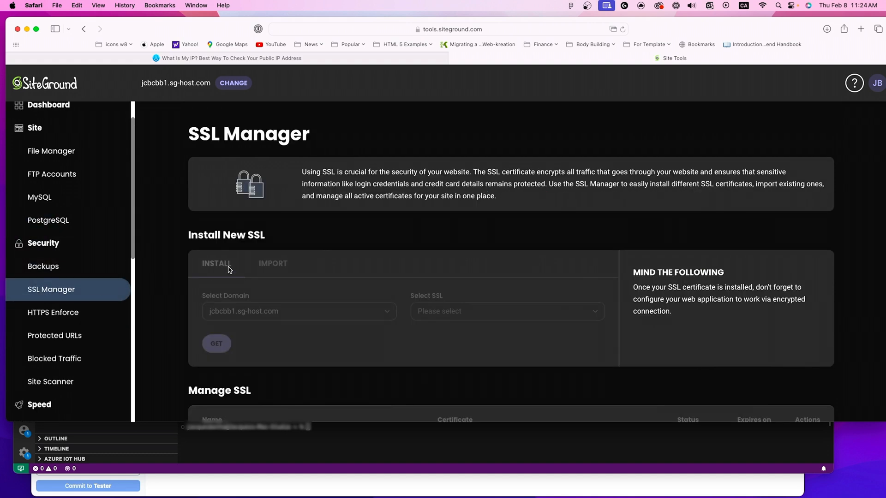
scroll(381, 266, "down", 3)
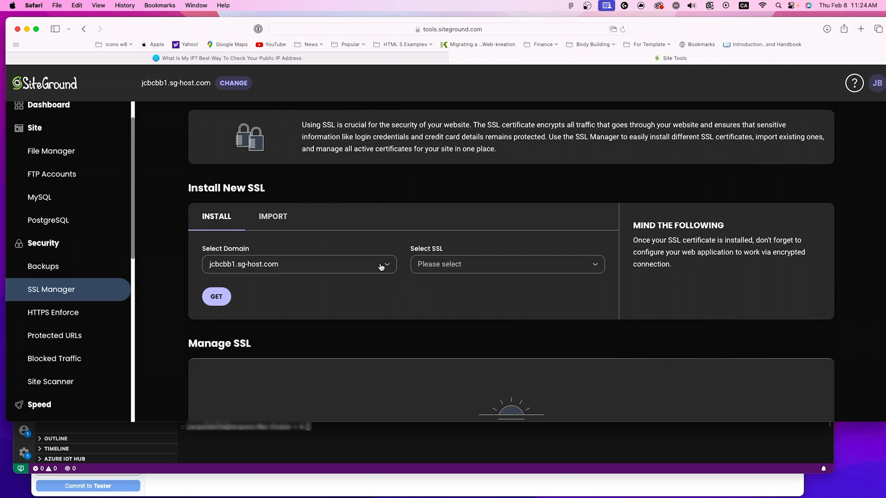
left_click(341, 248)
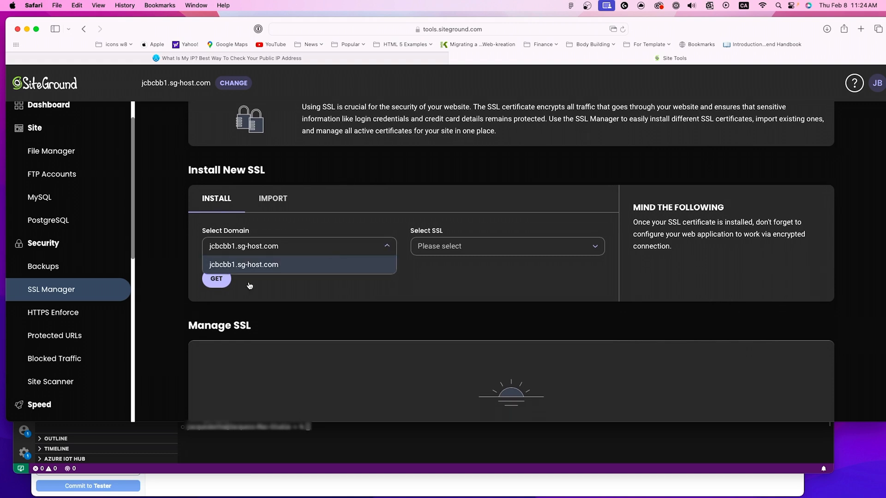
left_click(263, 274)
left_click(473, 250)
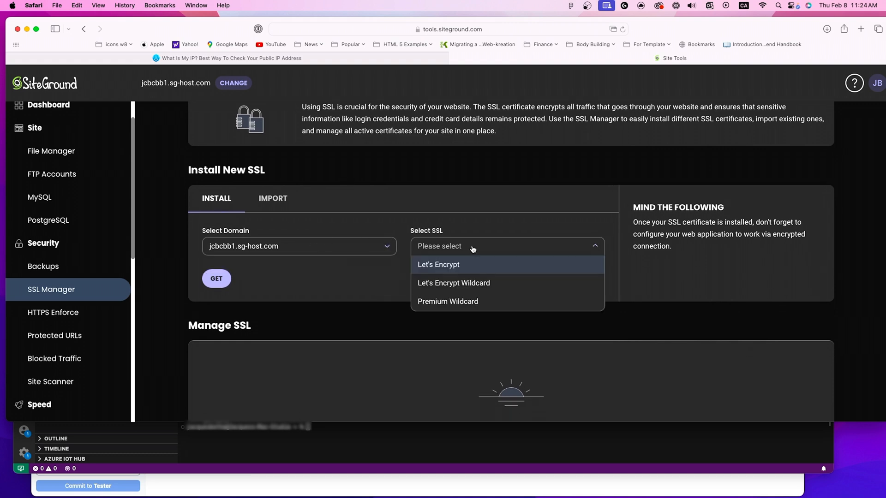
left_click(436, 266)
left_click(214, 279)
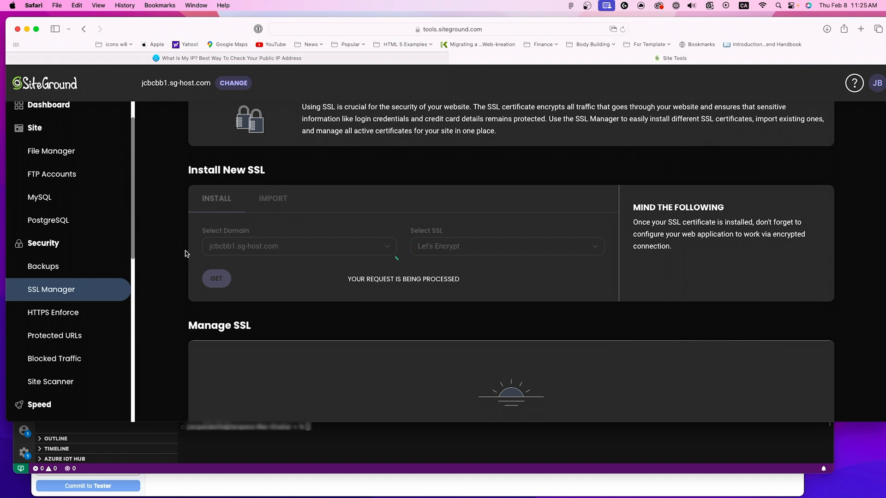
Step: Recheck the SSL Manager and view the HTTPS Enforce settings for jcbcbb1.sg-host.com
left_click(71, 287)
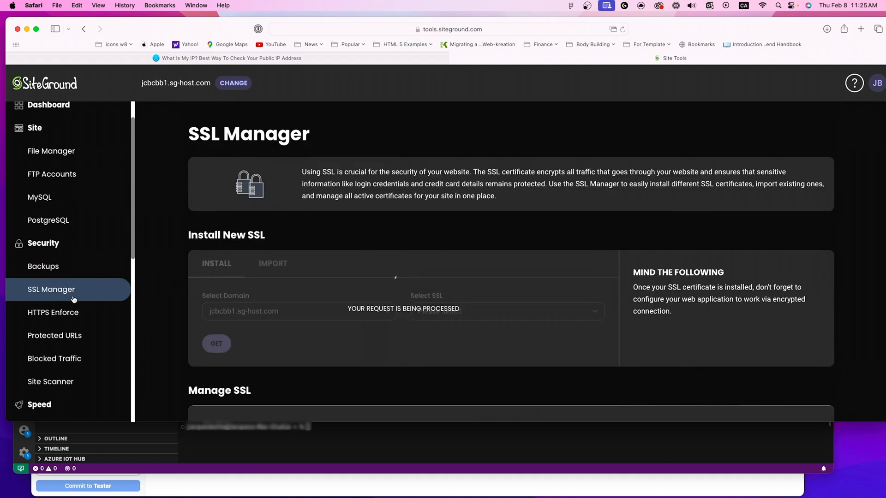
left_click(74, 313)
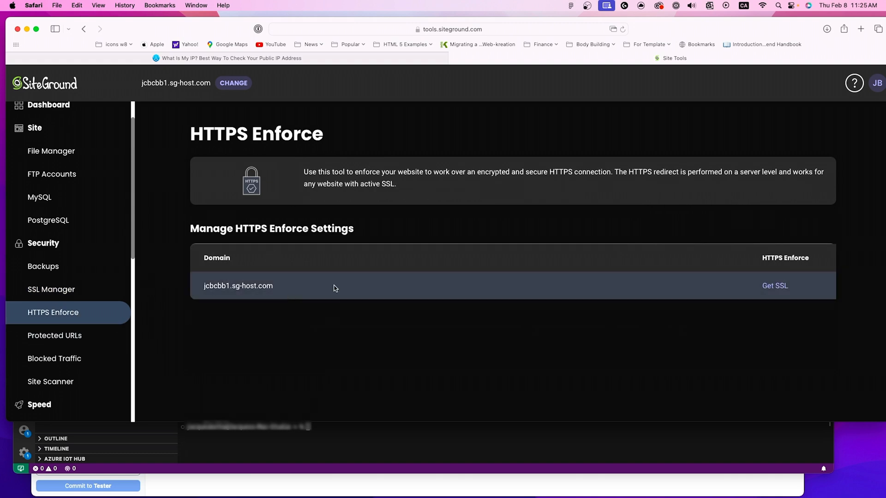
scroll(51, 251, "down", 3)
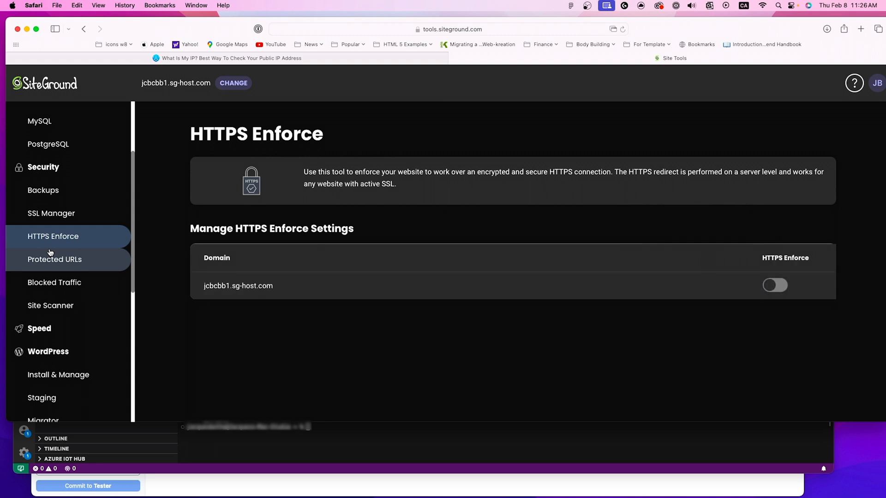
scroll(50, 252, "down", 3)
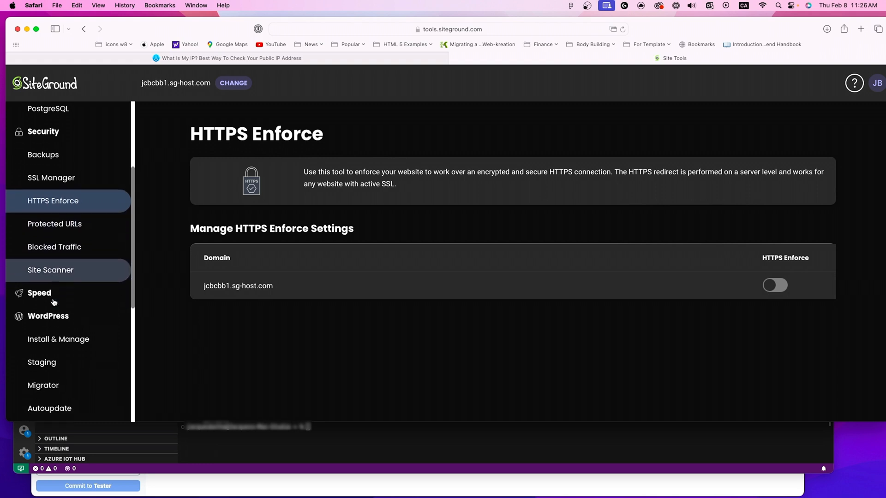
left_click(60, 390)
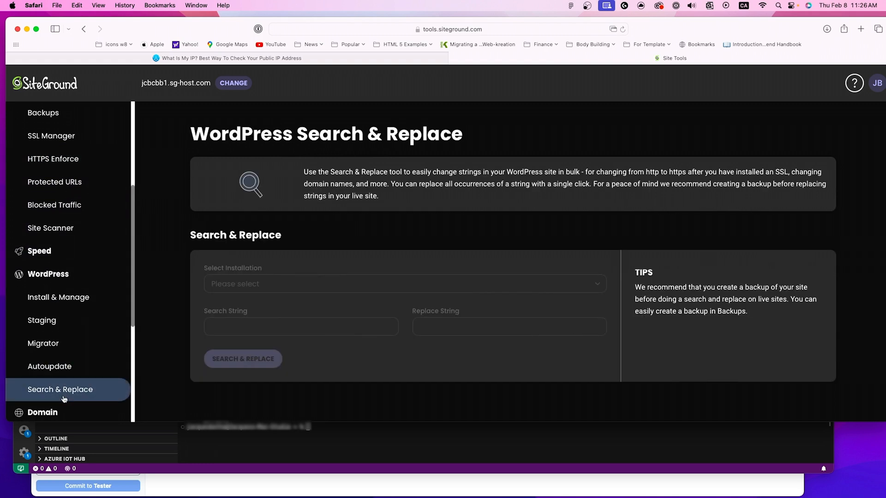
left_click(225, 284)
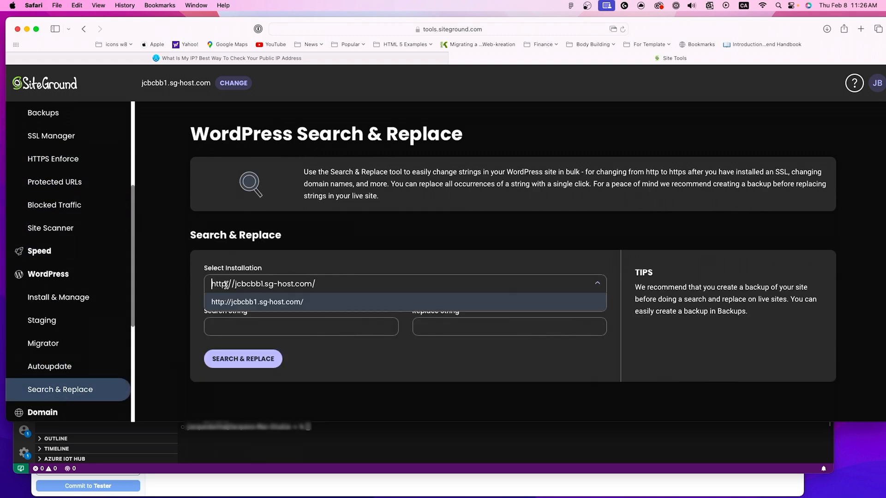
left_click(248, 321)
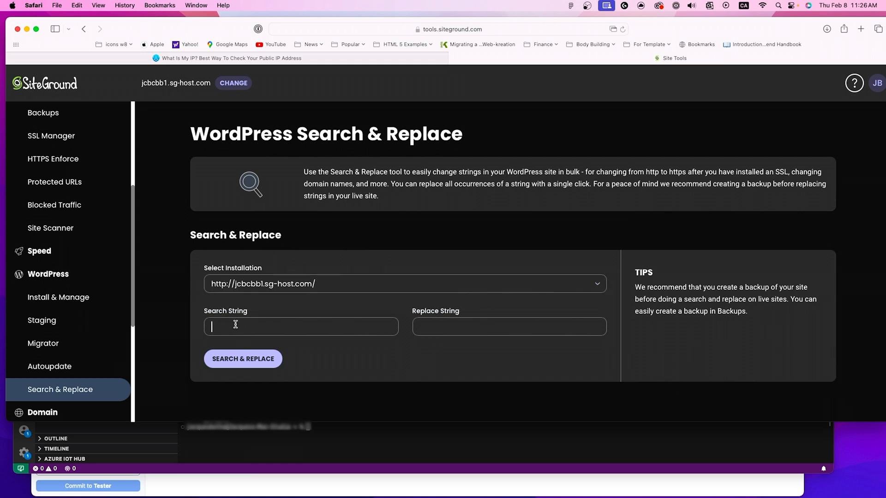
type("http")
left_click(494, 326)
type("https")
Step: Open the SSL Manager and view the Let's Encrypt certificate details for jcbcbb1.sg-host.com, closing them when done
scroll(56, 284, "down", 5)
scroll(56, 285, "up", 10)
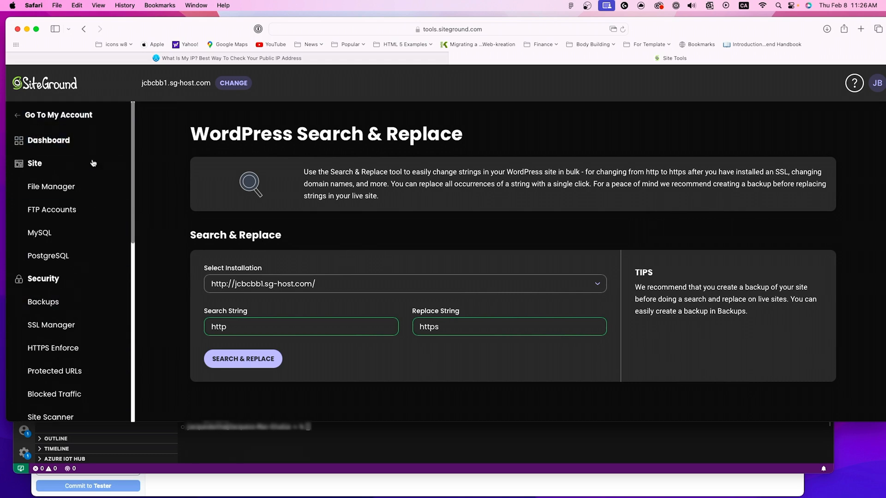
scroll(69, 295, "down", 1)
left_click(76, 319)
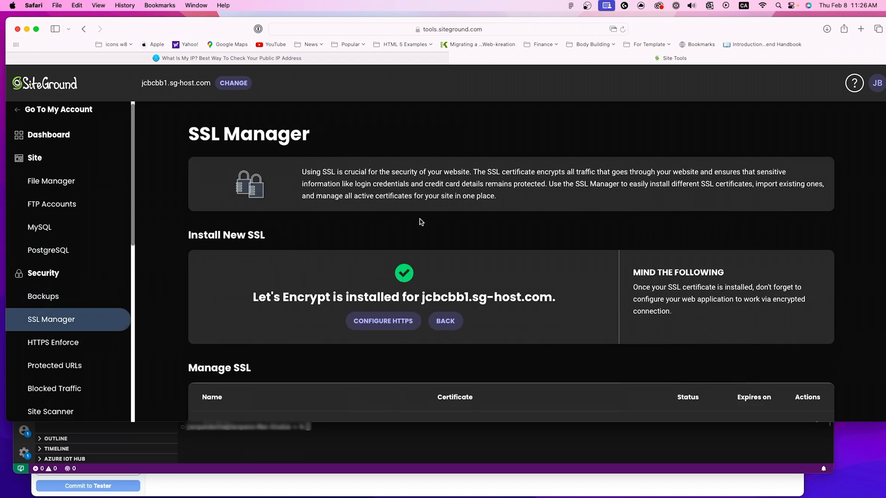
scroll(352, 266, "down", 1)
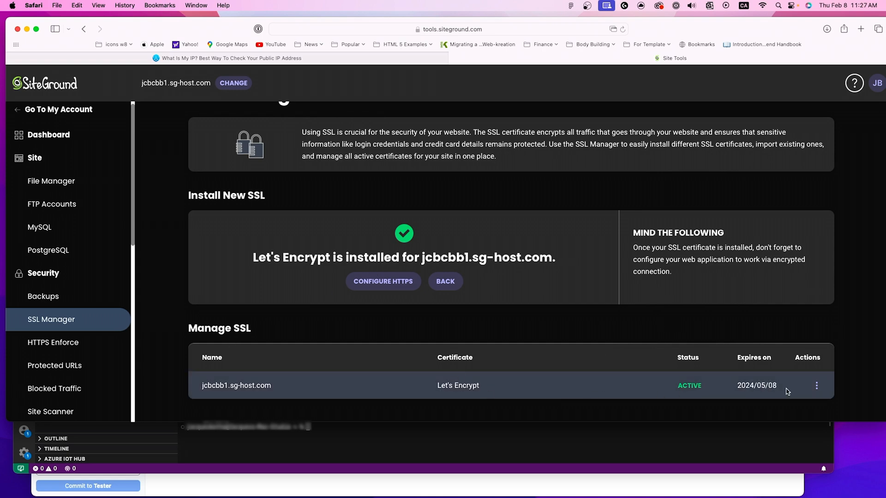
left_click(816, 385)
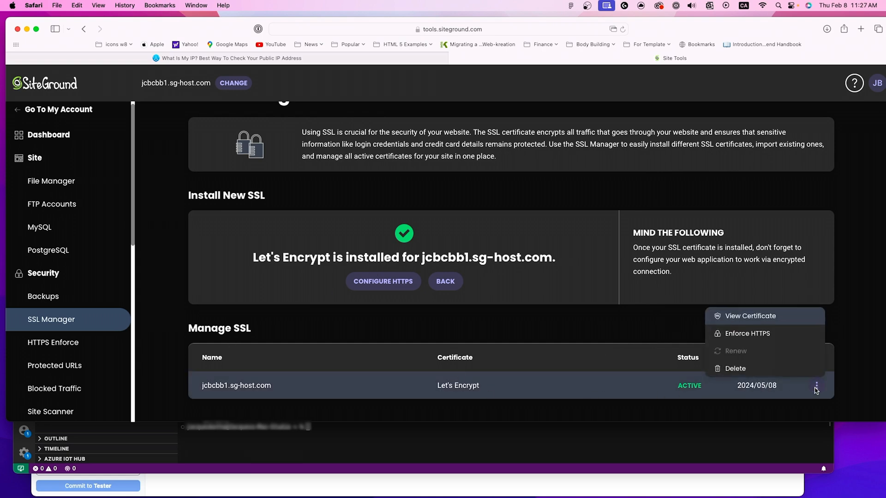
left_click(743, 316)
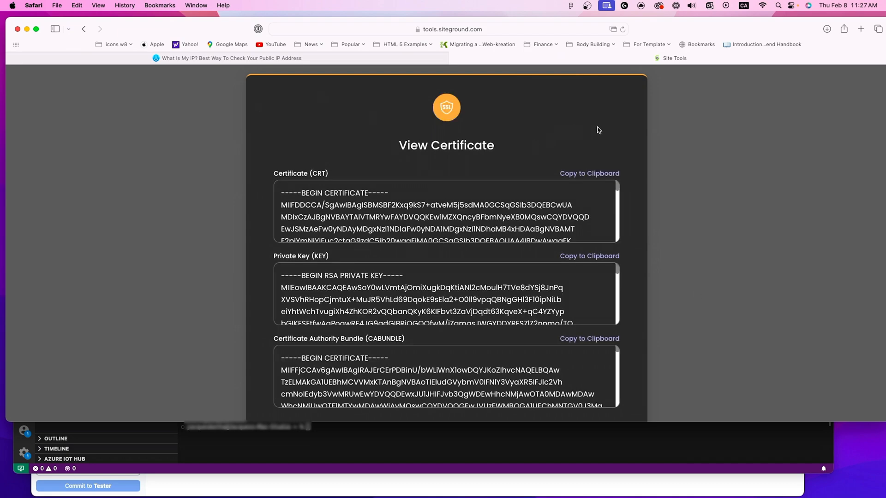
left_click(707, 144)
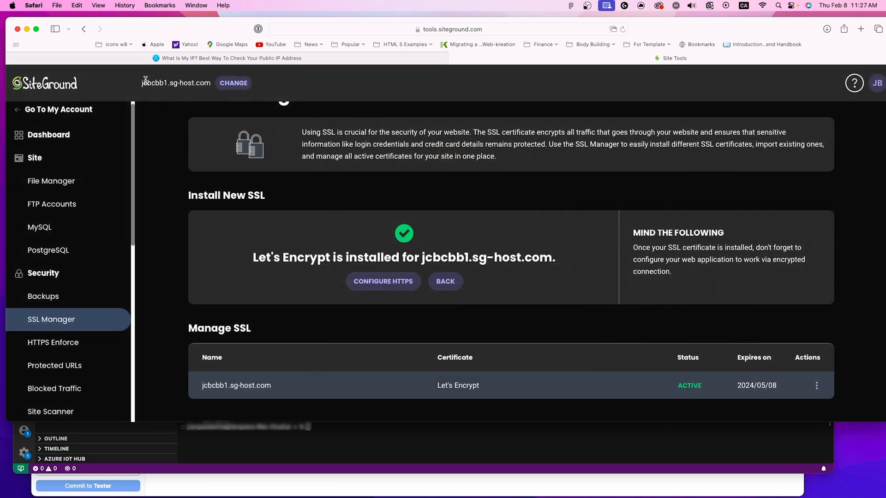
Step: Copy the site's domain and open jcbcbb1.sg-host.com in the browser tab showing the IP lookup page
left_click_drag(142, 82, 208, 85)
key("super+c")
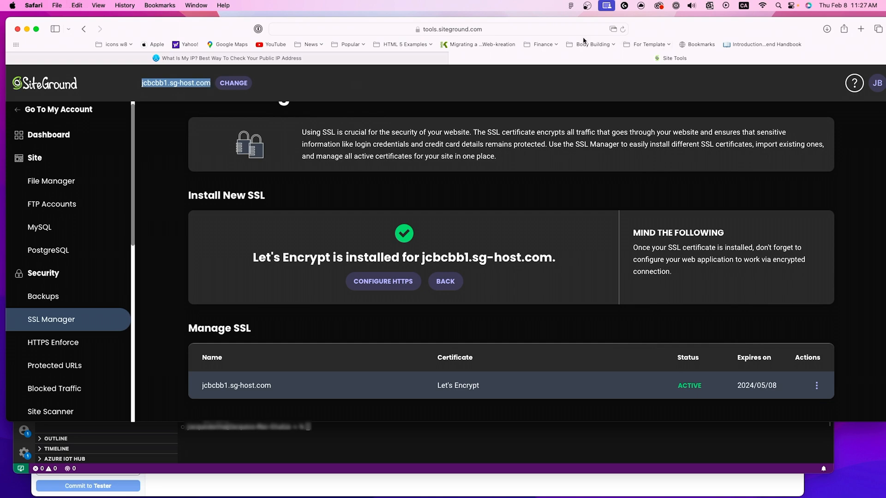
left_click(182, 58)
left_click(345, 29)
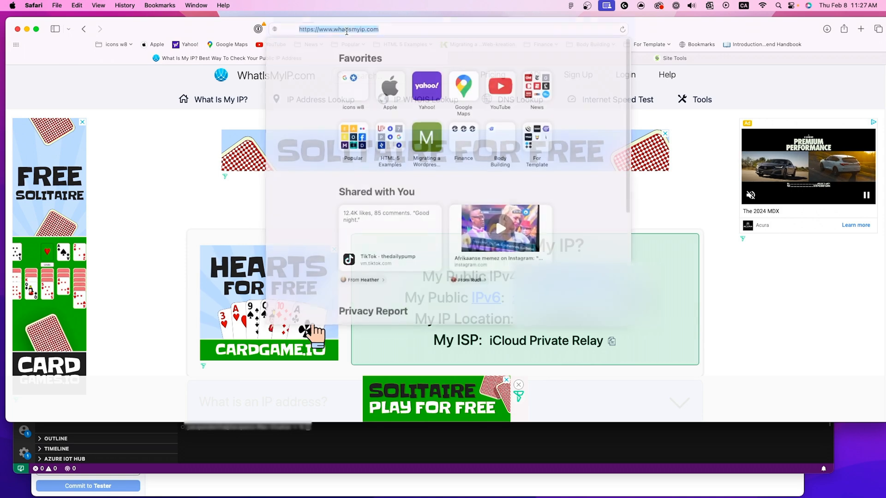
key("super+v")
key("Return")
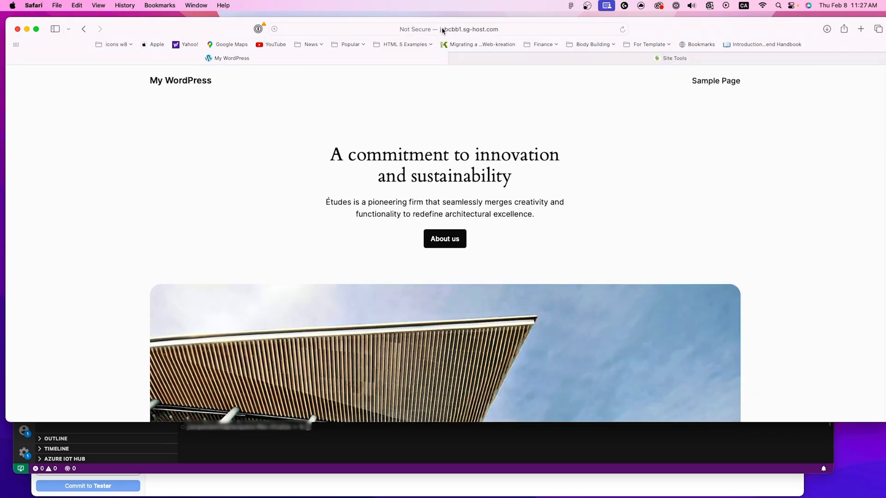
left_click(421, 30)
left_click(281, 29)
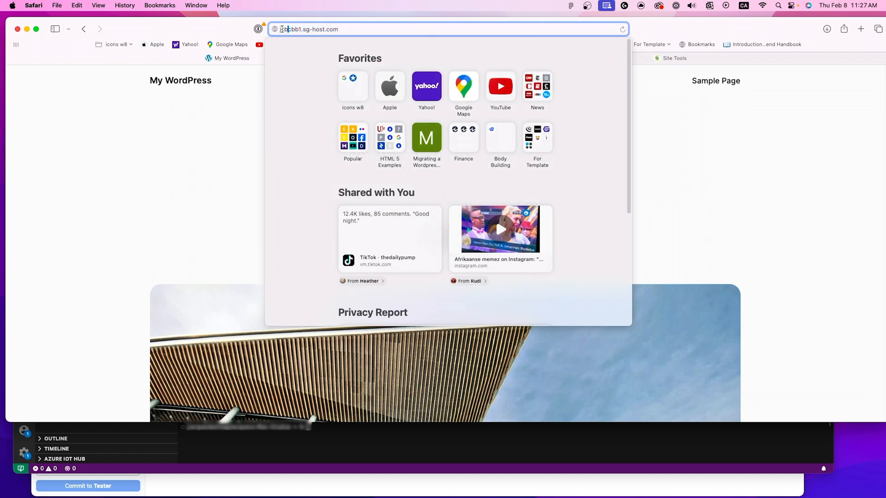
left_click(278, 30)
left_click(367, 29)
type("https")
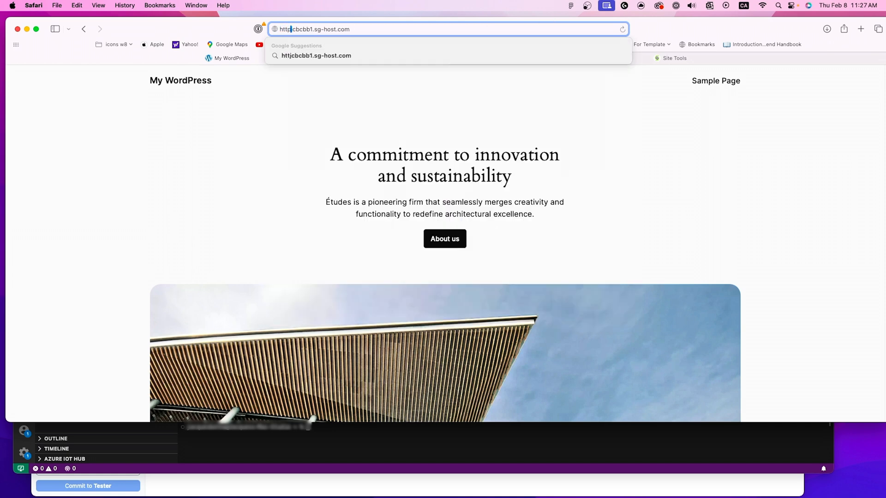
type("://")
key("Return")
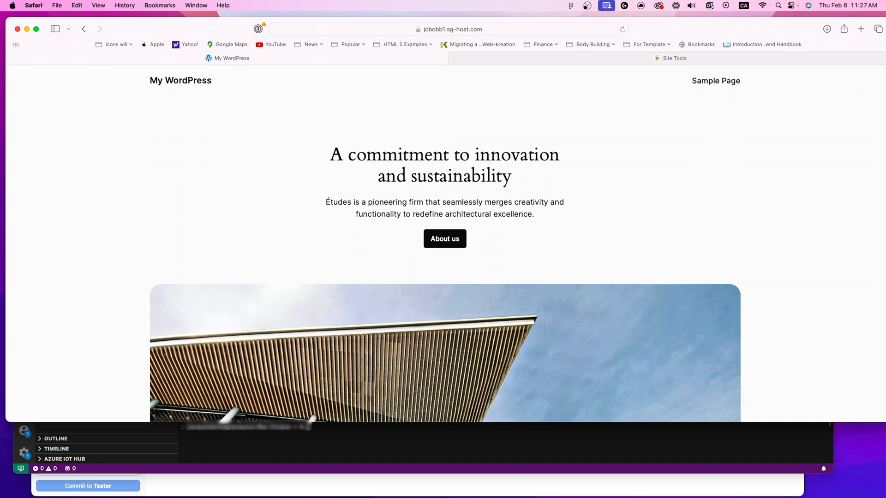
left_click(417, 29)
left_click(385, 247)
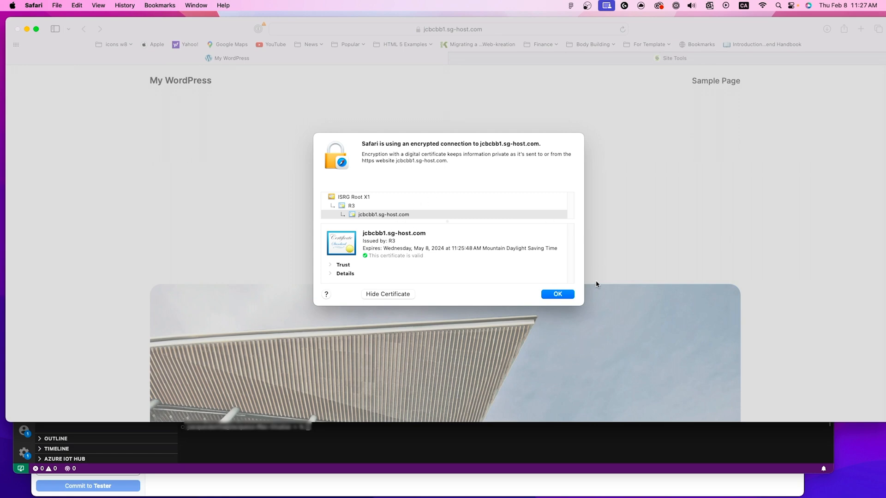
left_click(558, 295)
left_click(615, 61)
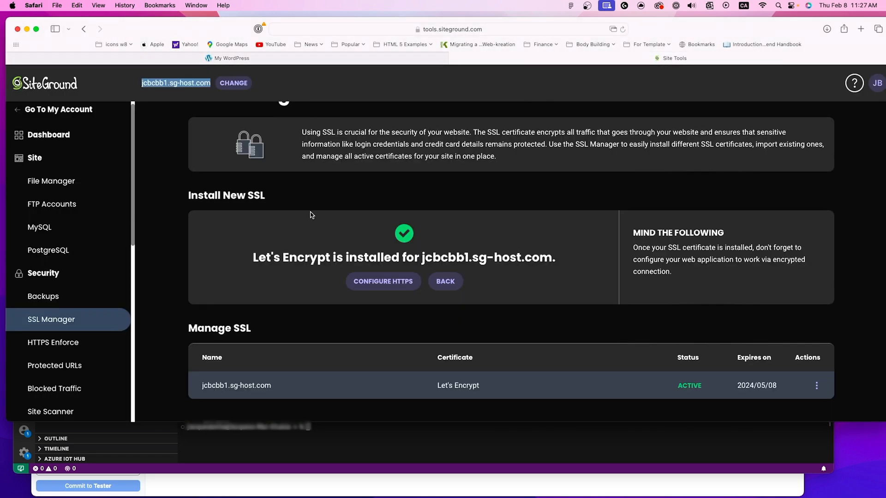
scroll(77, 317, "down", 7)
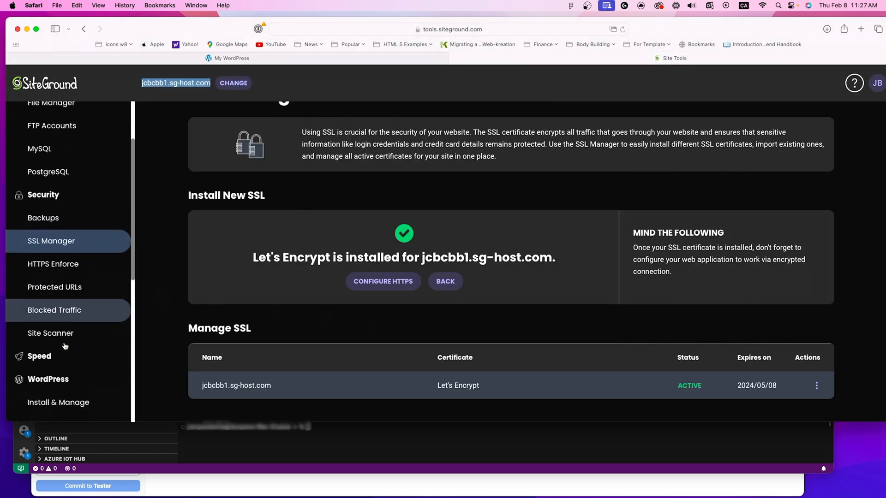
left_click(59, 367)
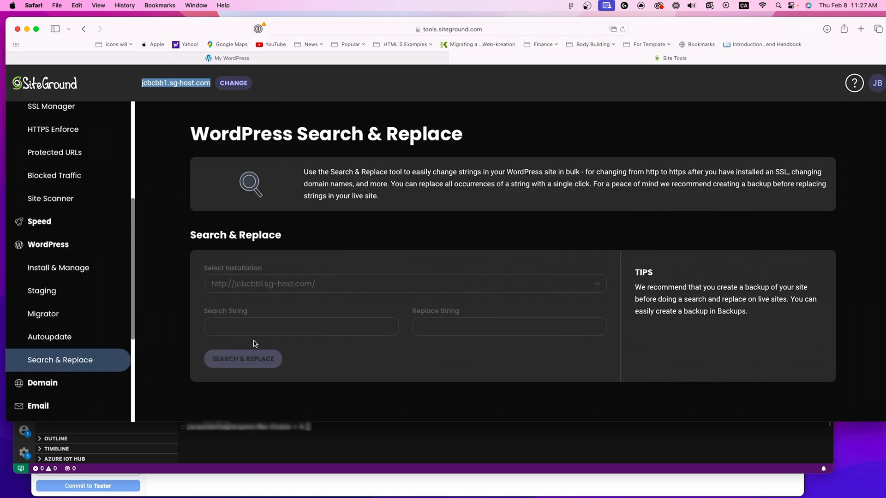
left_click(278, 323)
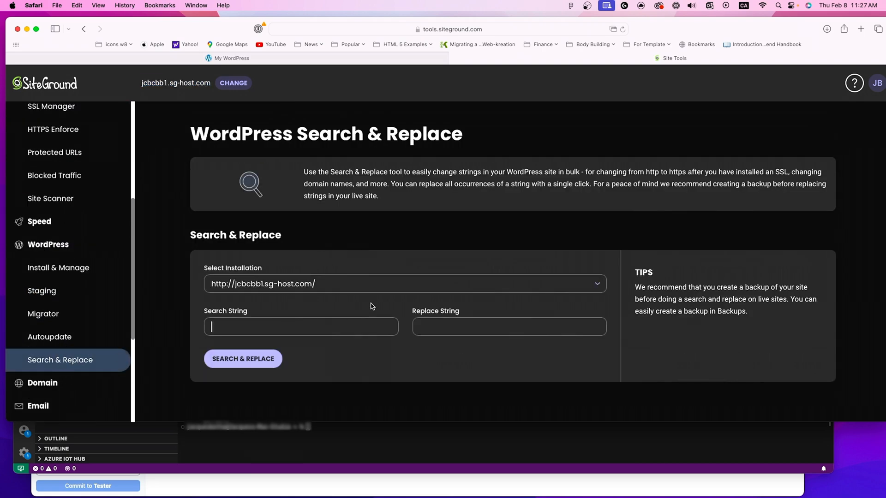
type("htt")
type("p")
type("ht")
left_click(243, 360)
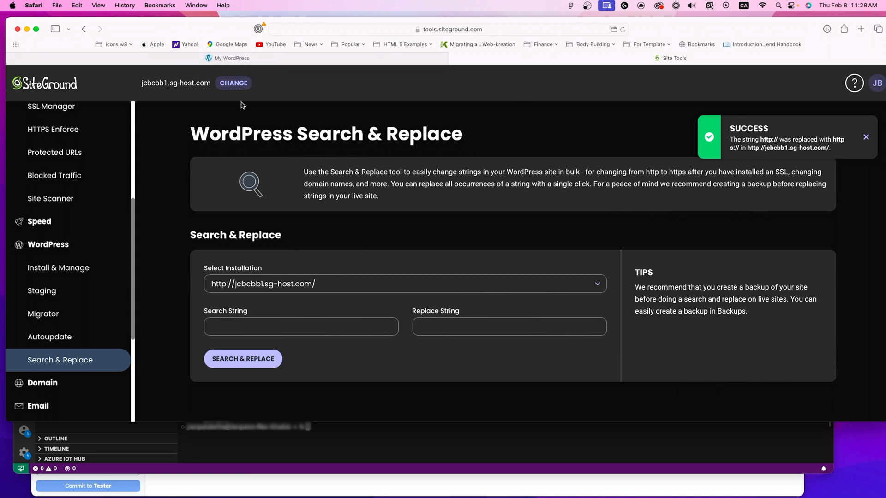
Step: Open the HTTPS Enforce settings and enable enforcement for jcbcbb1.sg-host.com
left_click_drag(122, 31, 117, 31)
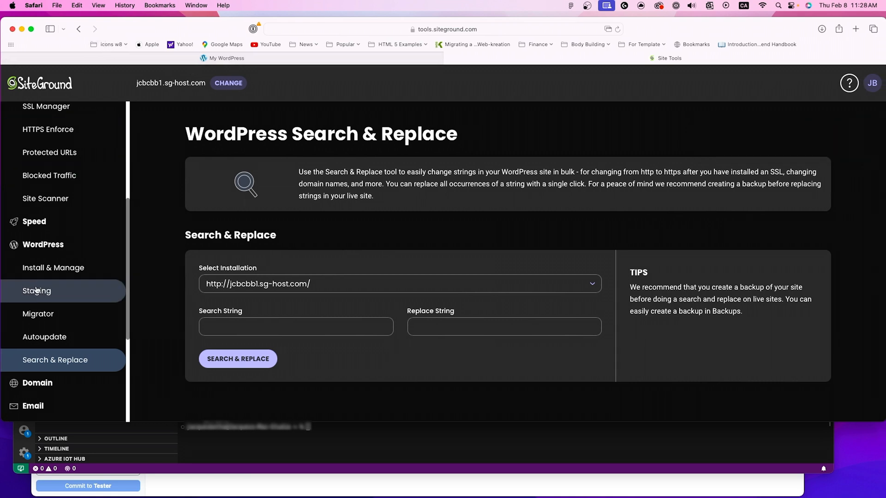
scroll(36, 290, "up", 1)
scroll(37, 290, "up", 3)
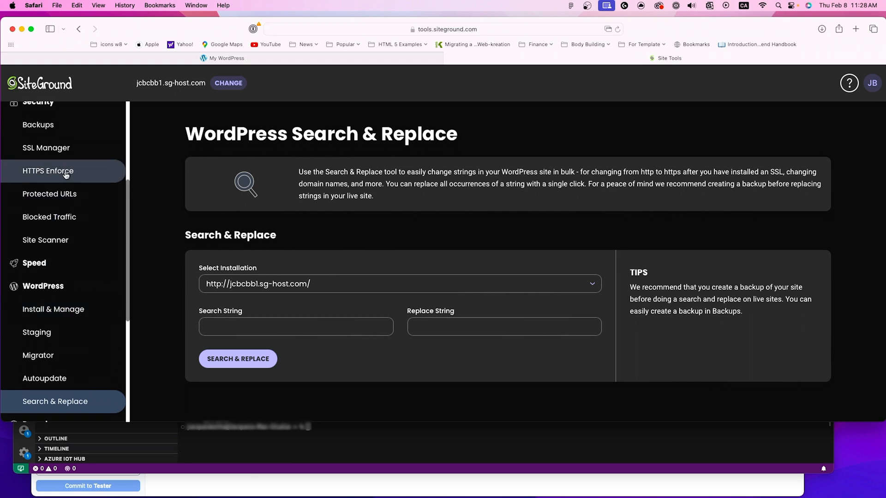
left_click(66, 173)
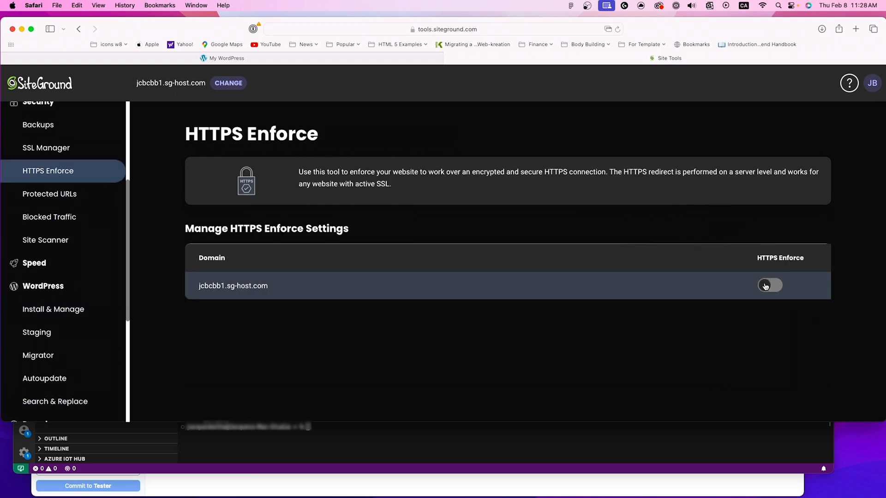
left_click(765, 286)
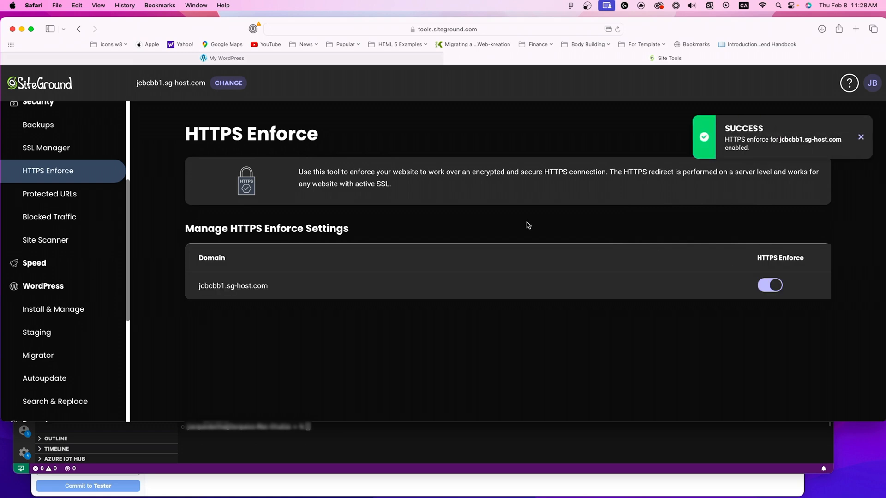
Step: Copy the domain jcbcbb1.sg-host.com and load it again in the My WordPress tab to check the HTTPS redirect
left_click_drag(277, 286, 205, 284)
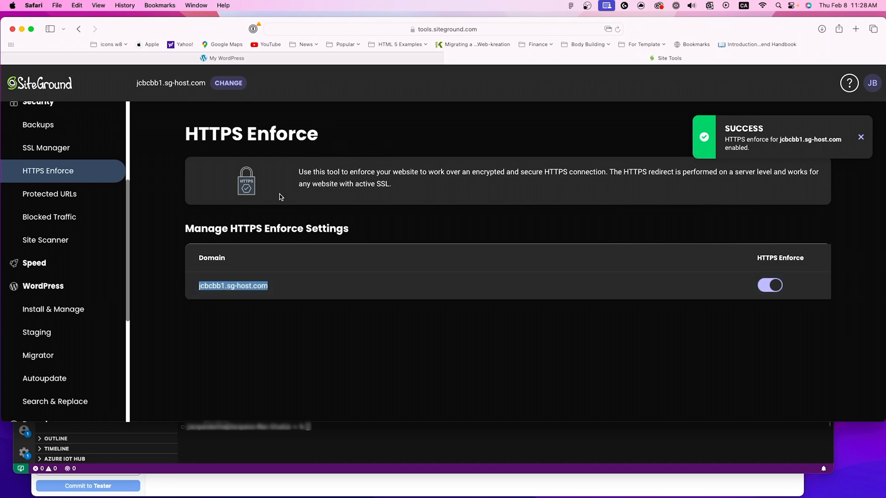
left_click(341, 56)
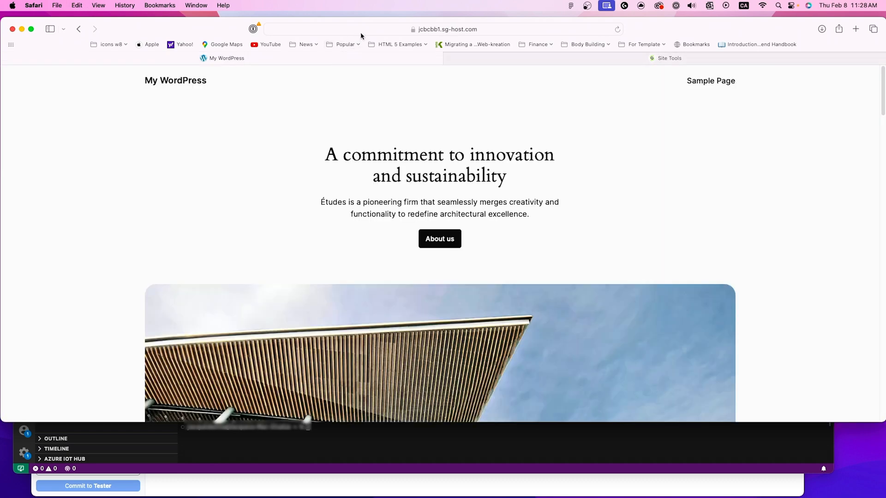
left_click(360, 32)
key("Return")
left_click(551, 62)
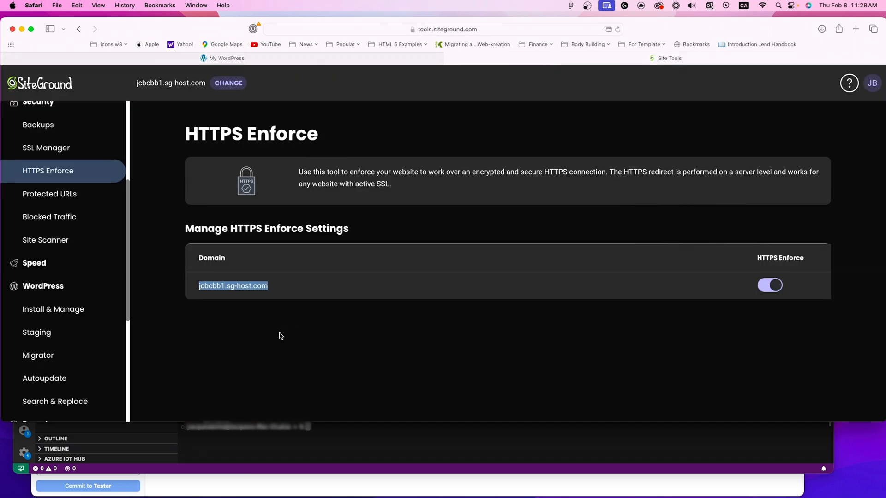
scroll(75, 256, "up", 2)
scroll(75, 256, "down", 6)
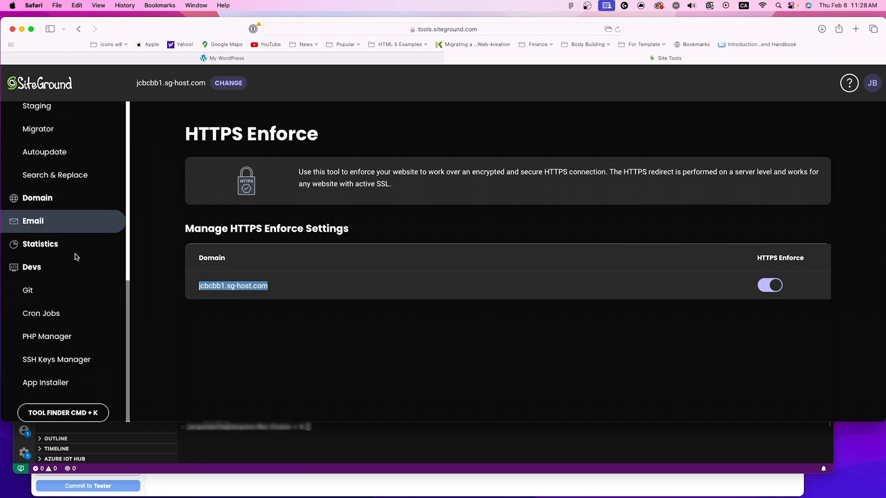
left_click(49, 299)
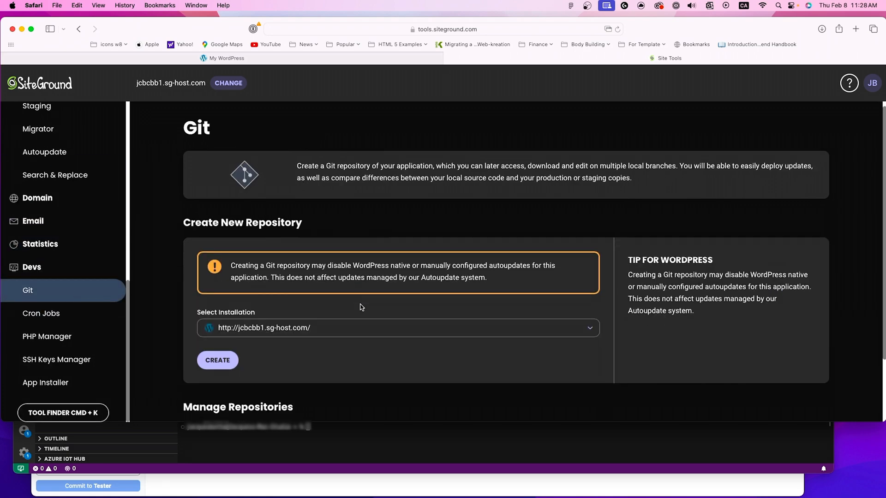
scroll(361, 307, "down", 3)
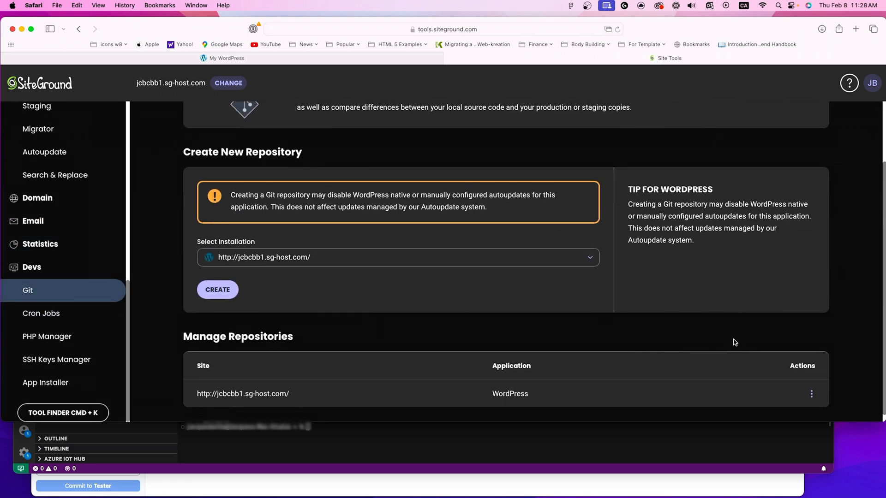
left_click(811, 394)
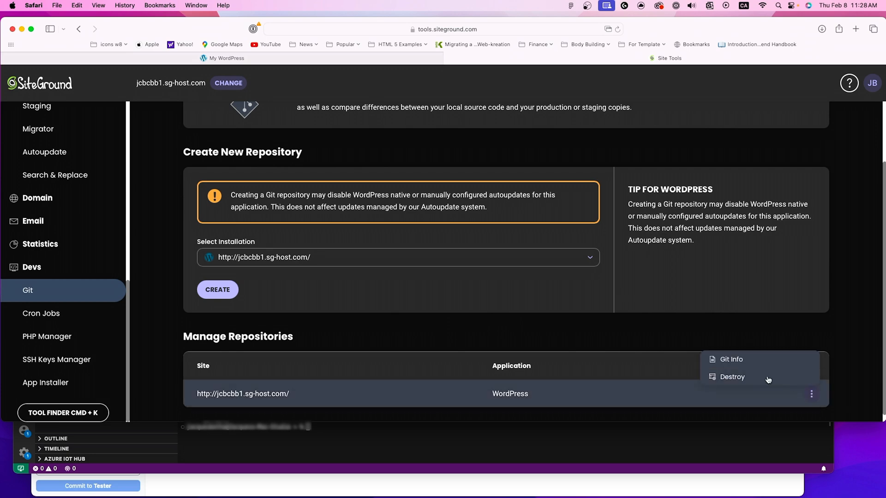
left_click(762, 379)
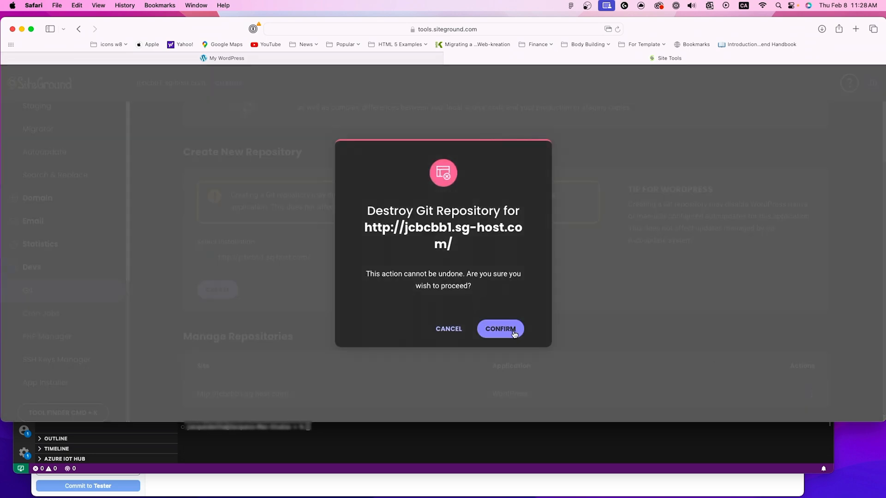
left_click(512, 330)
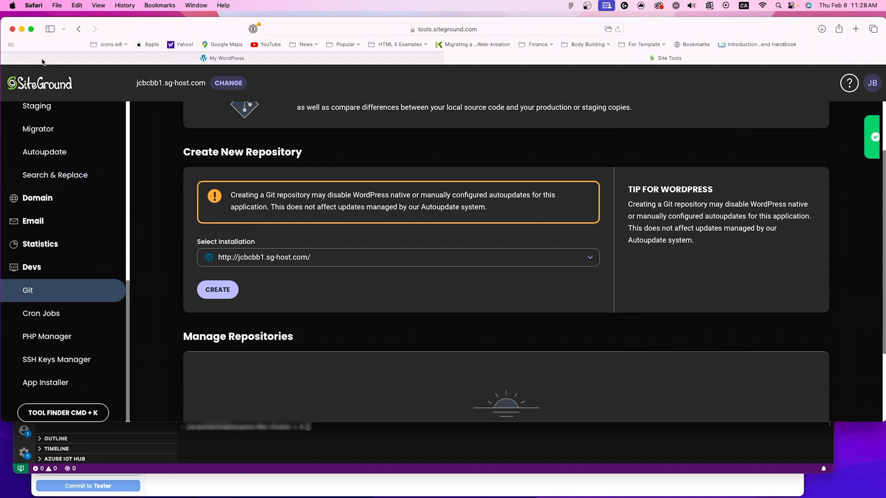
left_click(356, 255)
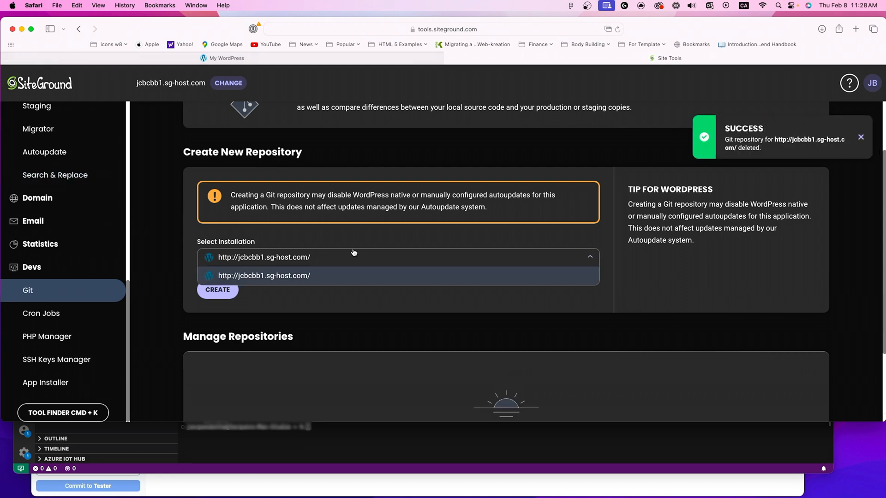
scroll(354, 253, "up", 2)
right_click(201, 184)
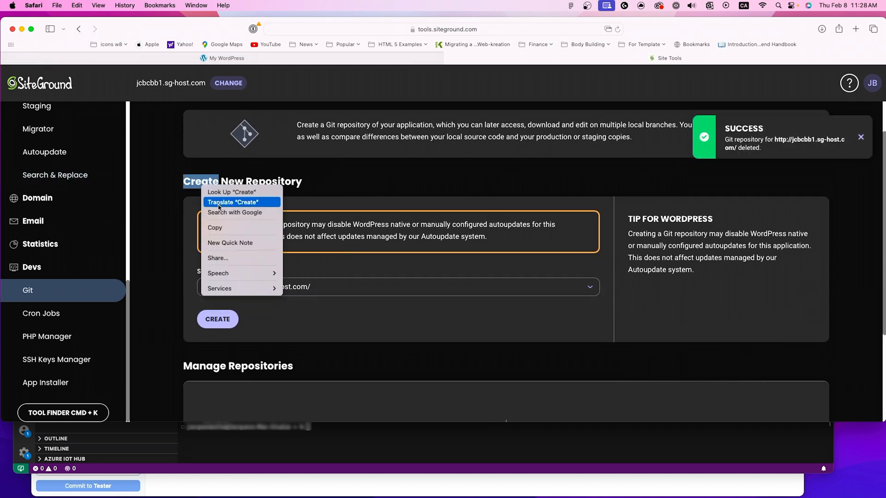
left_click(192, 182)
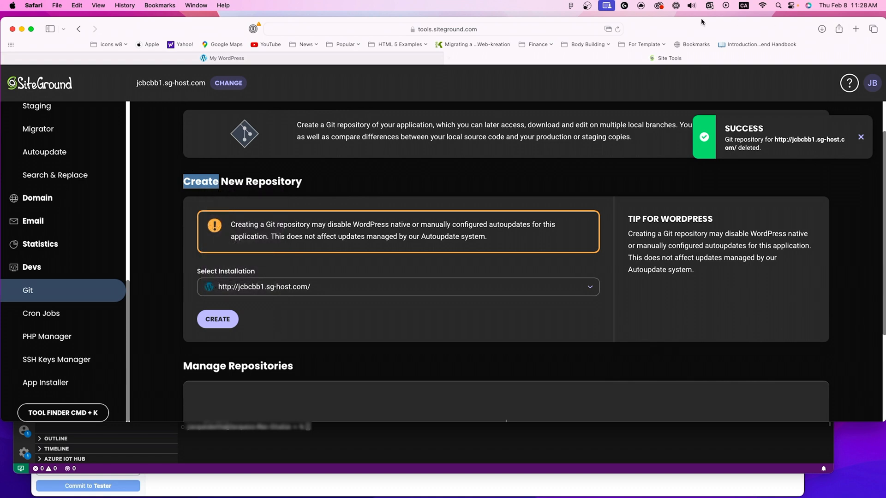
left_click(618, 29)
scroll(274, 196, "down", 1)
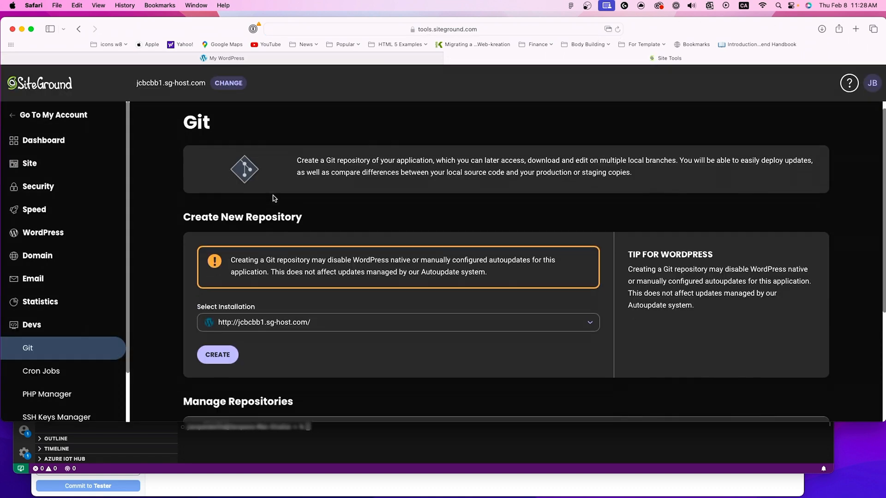
left_click(279, 307)
left_click(258, 328)
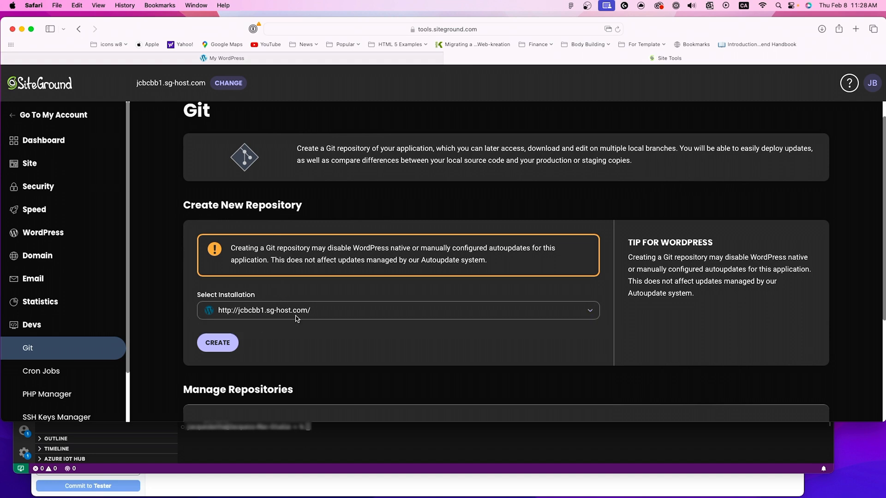
scroll(335, 315, "down", 2)
left_click(217, 306)
scroll(323, 298, "down", 1)
scroll(338, 299, "down", 2)
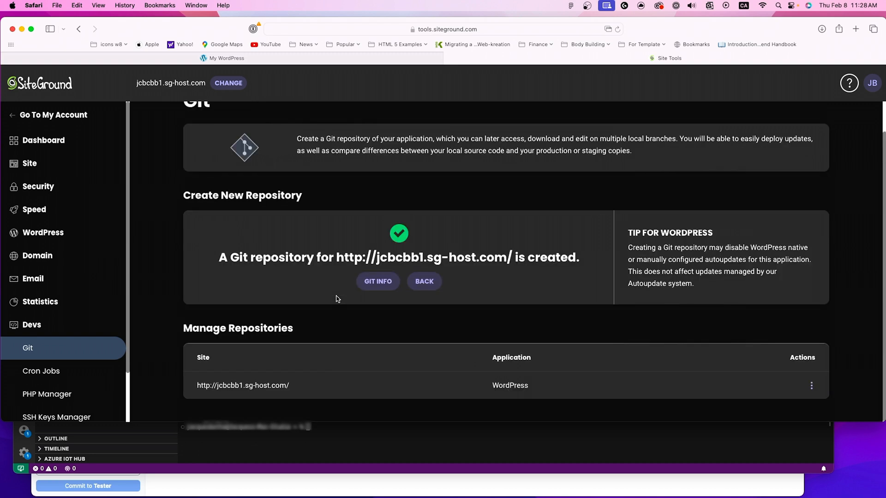
Step: Open the SSH Keys Manager and review the SSH credentials and existing keys
scroll(64, 388, "down", 1)
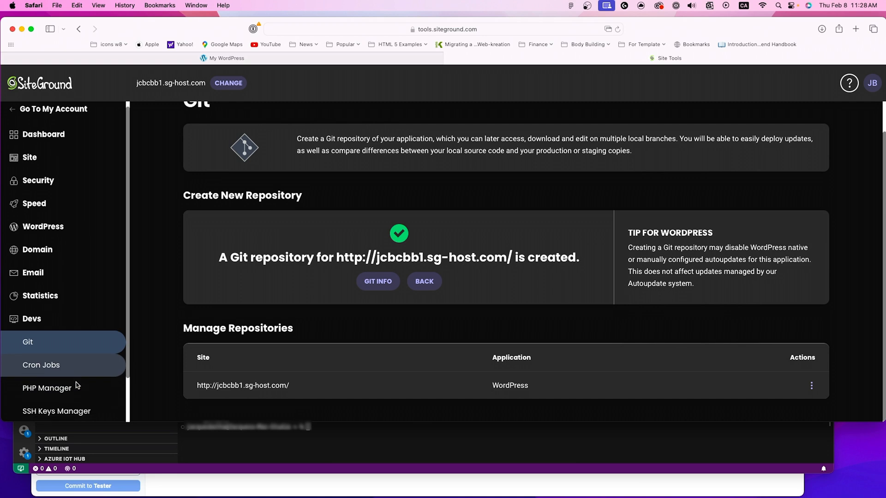
left_click(60, 405)
scroll(261, 251, "down", 2)
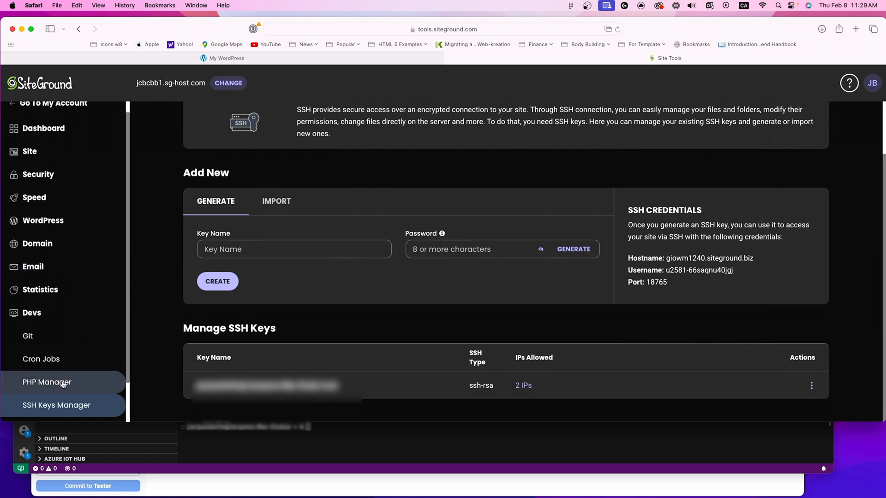
Step: Open the PHP Manager and check the PHP setup and current version for jcbcbb1.sg-host.com
left_click(63, 383)
scroll(369, 287, "down", 2)
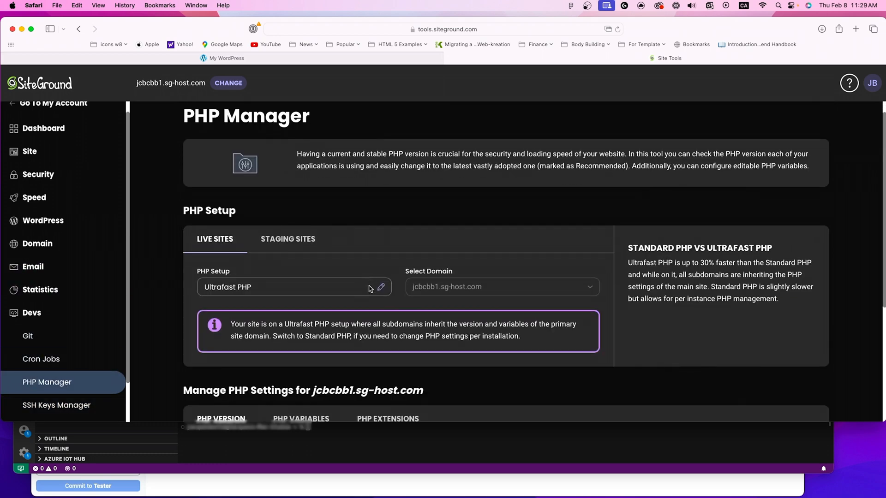
scroll(369, 289, "down", 4)
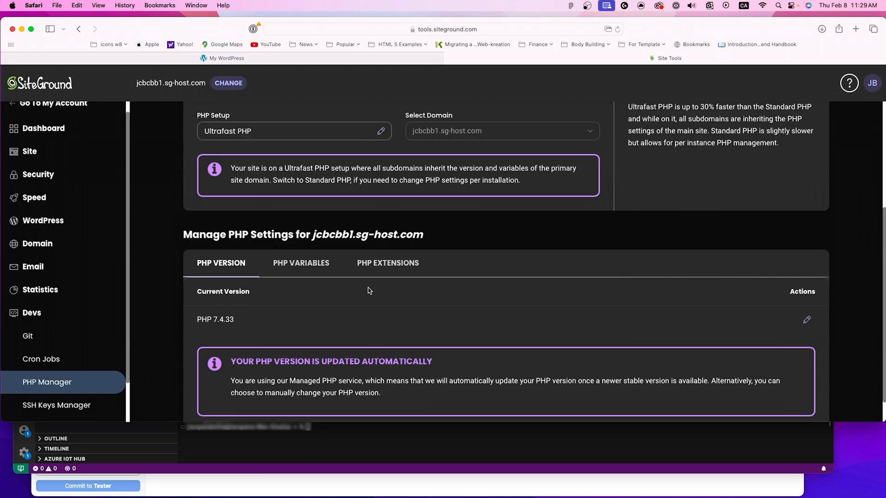
left_click_drag(199, 320, 236, 316)
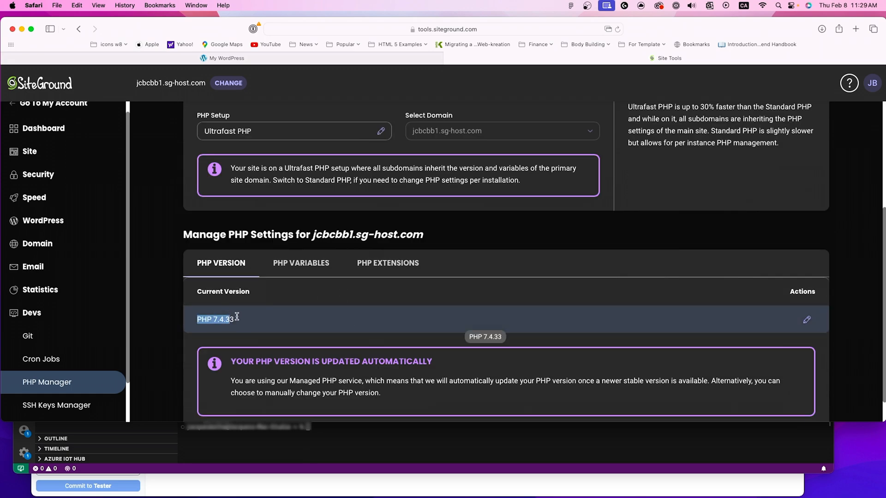
left_click(546, 240)
Step: Inspect the options for changing the PHP version of jcbcbb1.sg-host.com, then cancel without applying a change
left_click(806, 319)
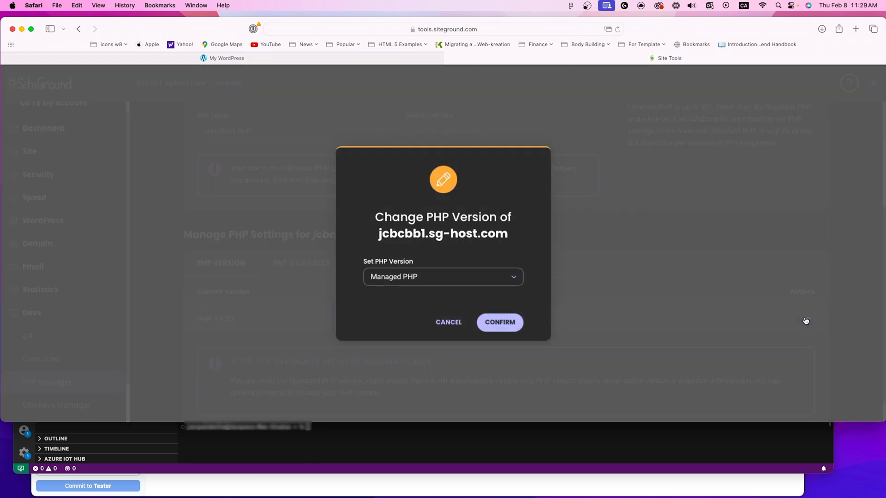
left_click(467, 276)
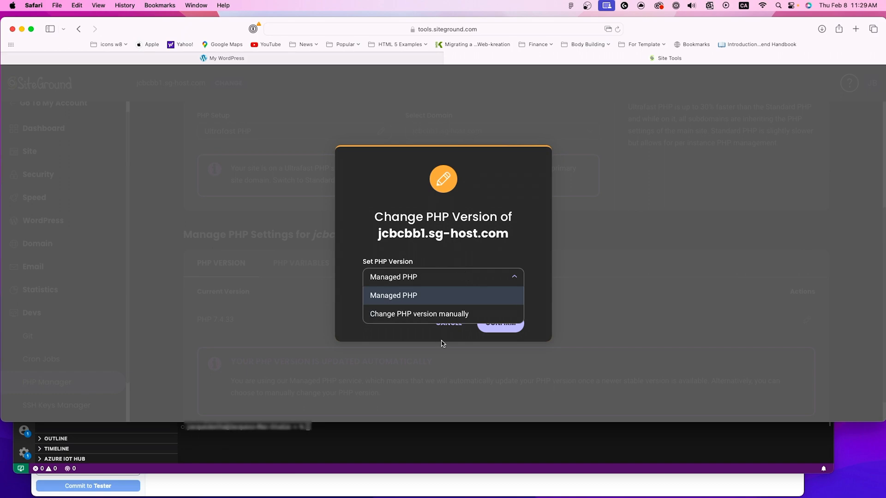
left_click(479, 238)
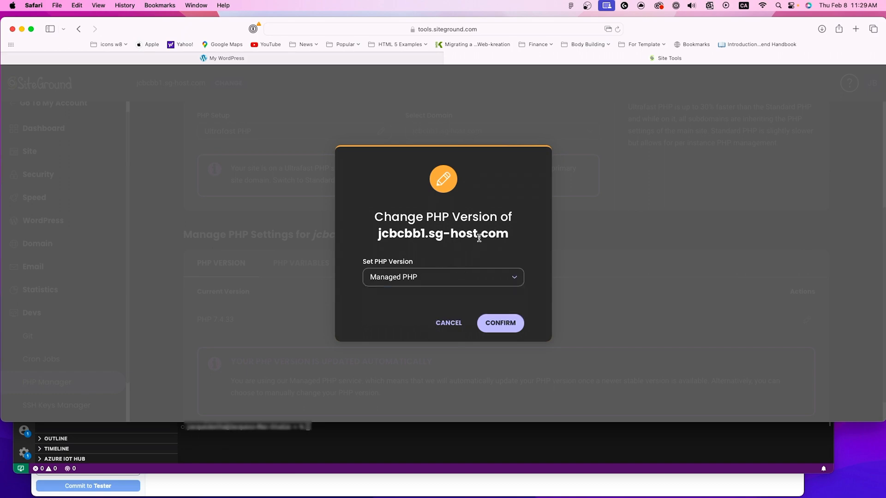
left_click(457, 328)
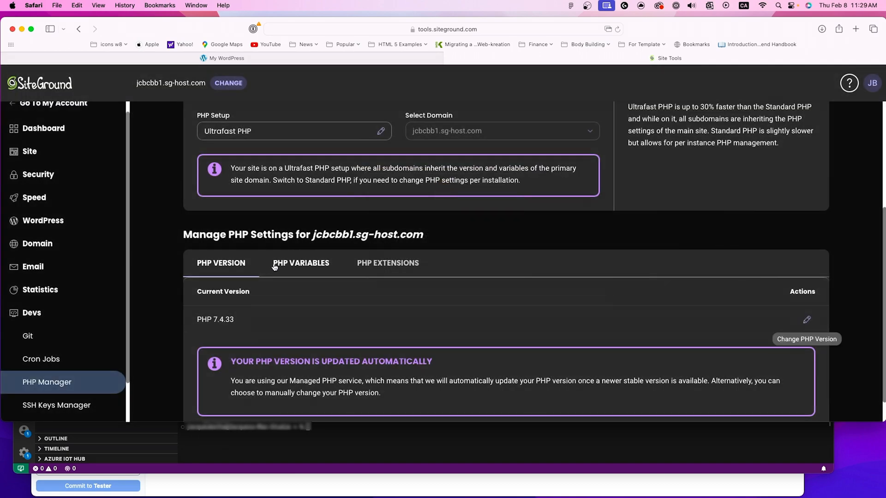
Step: View the PHP variables for jcbcbb1.sg-host.com and return to the PHP version settings
scroll(263, 258, "up", 2)
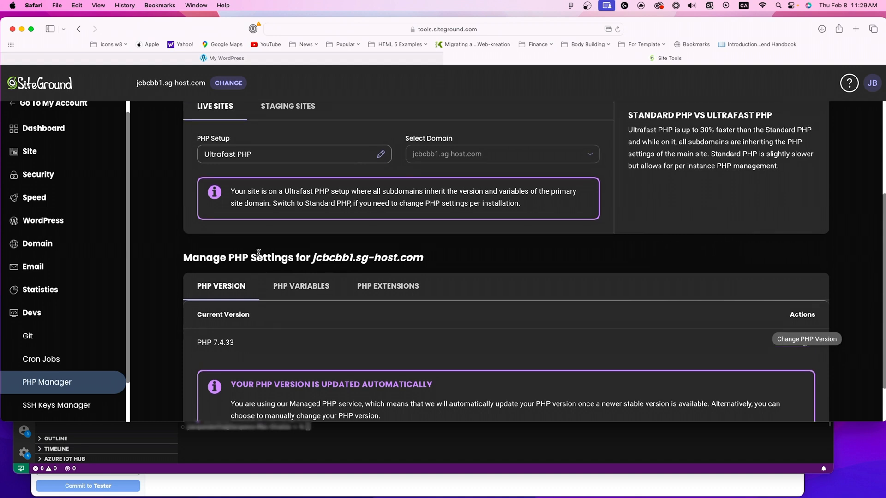
scroll(258, 255, "down", 3)
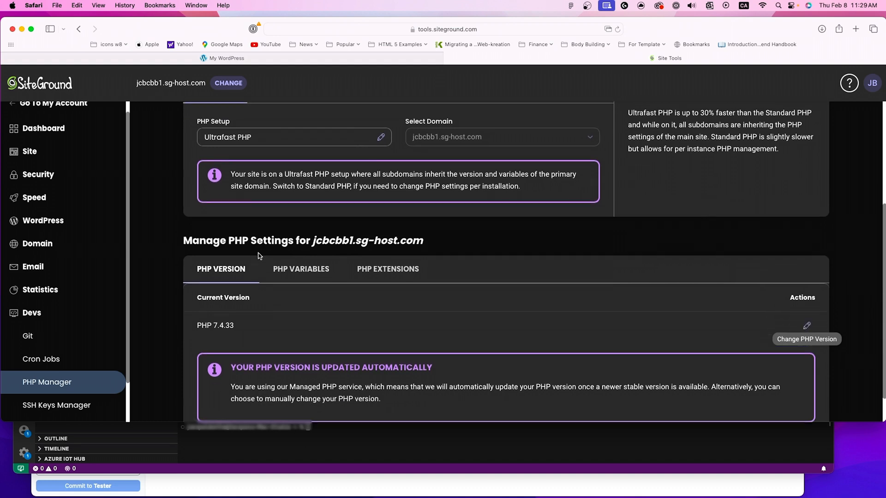
left_click(303, 261)
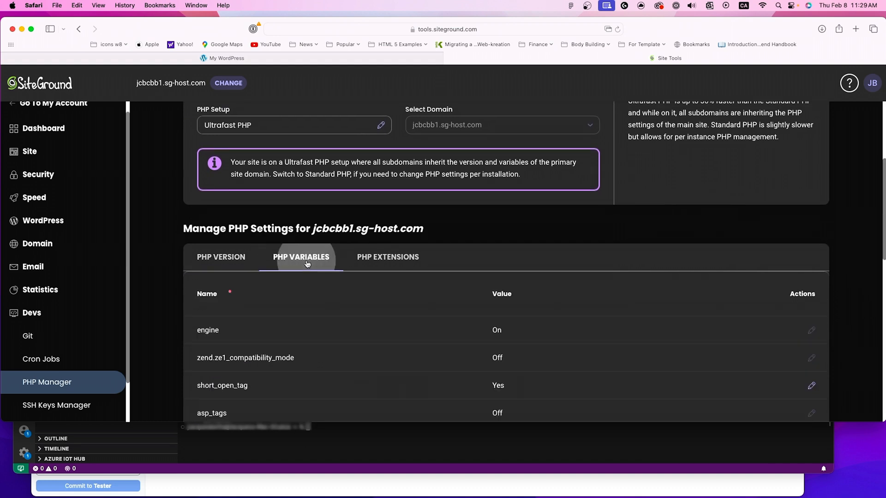
left_click(231, 258)
scroll(179, 313, "down", 1)
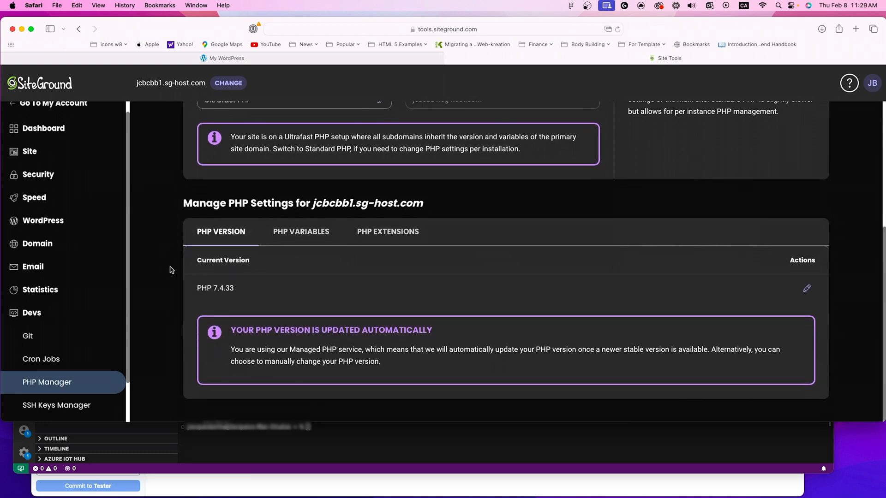
scroll(170, 270, "up", 1)
scroll(170, 270, "up", 4)
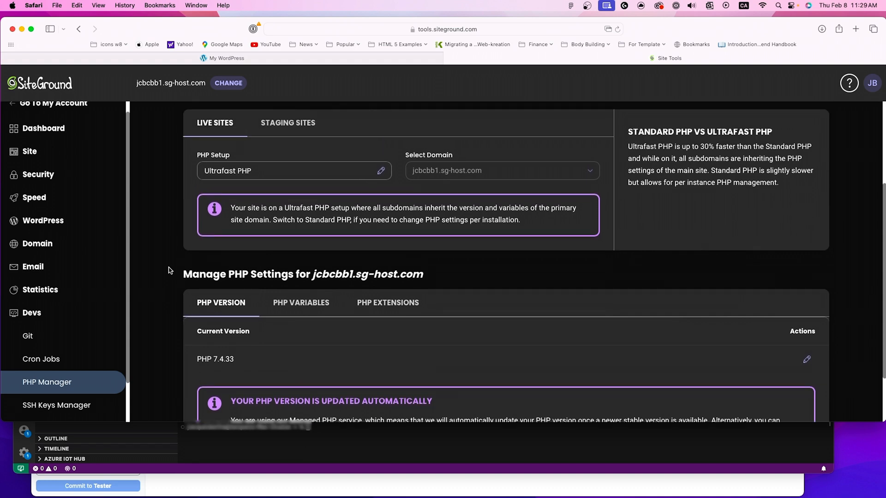
Step: Open the Cron Jobs tool and review its job creation form and the list of existing jobs
scroll(77, 328, "down", 2)
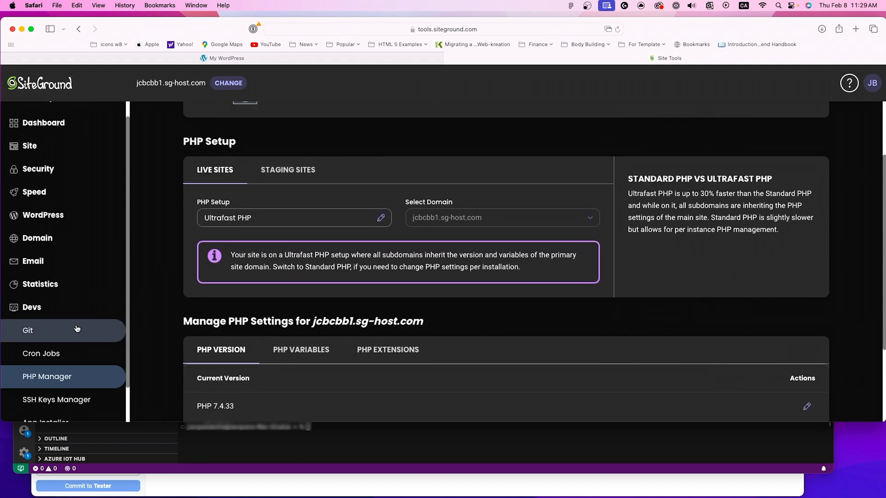
scroll(77, 329, "down", 1)
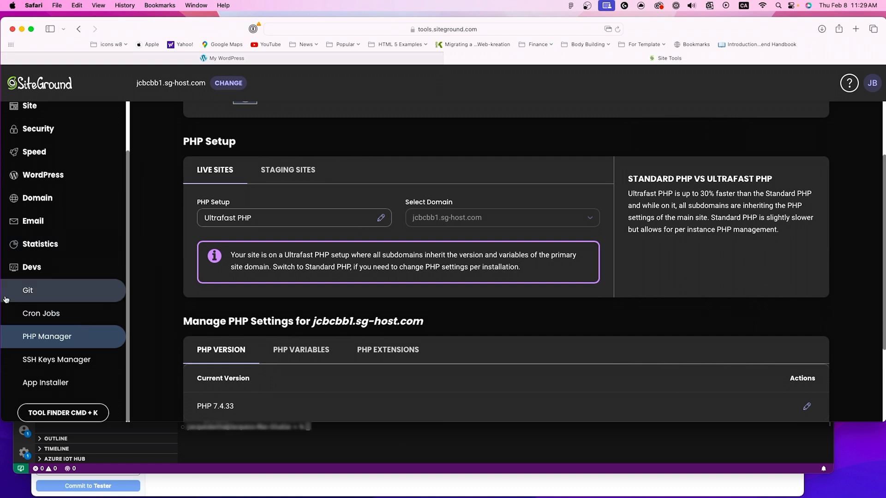
left_click(39, 322)
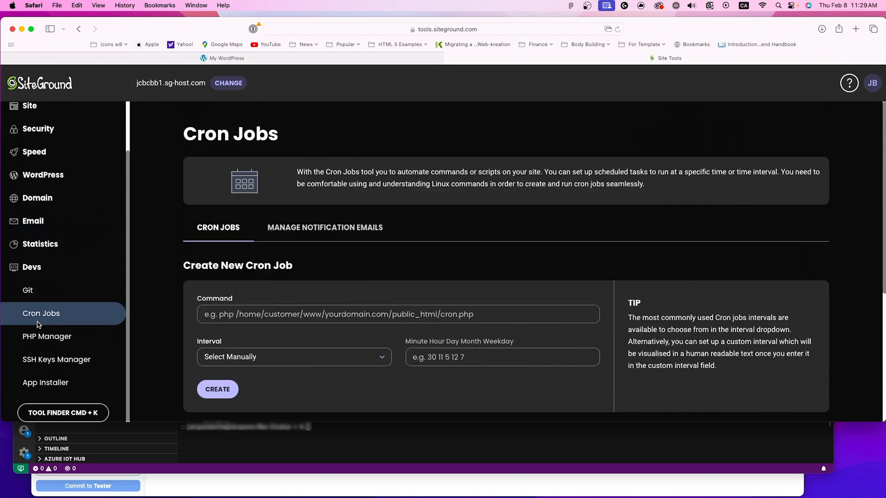
scroll(203, 318, "down", 5)
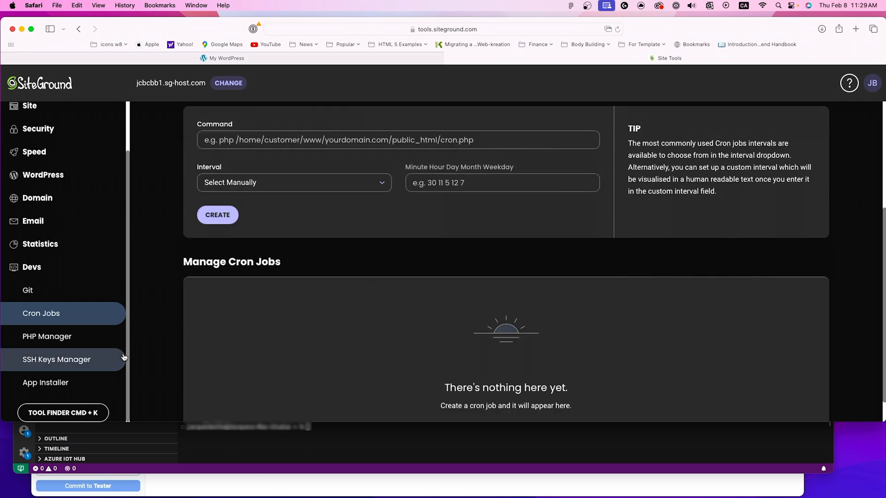
Step: Open the App Installer and browse the applications available to install, without selecting one
left_click(46, 380)
scroll(278, 312, "down", 1)
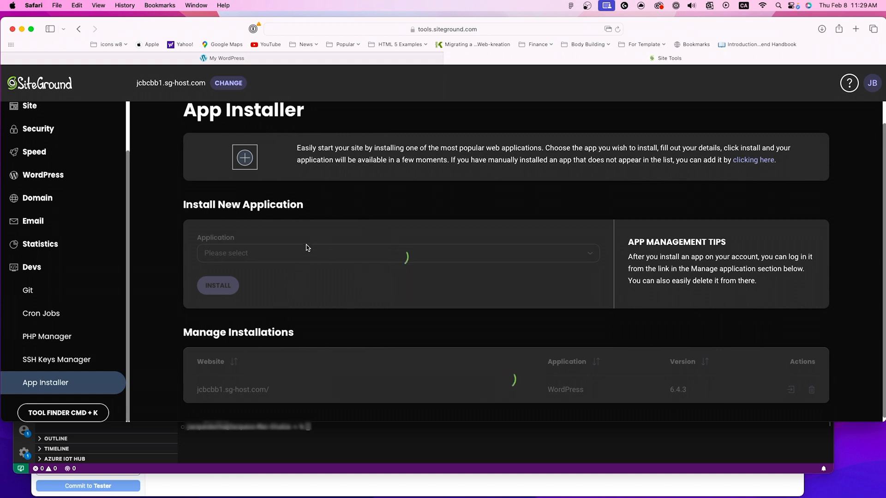
left_click(249, 255)
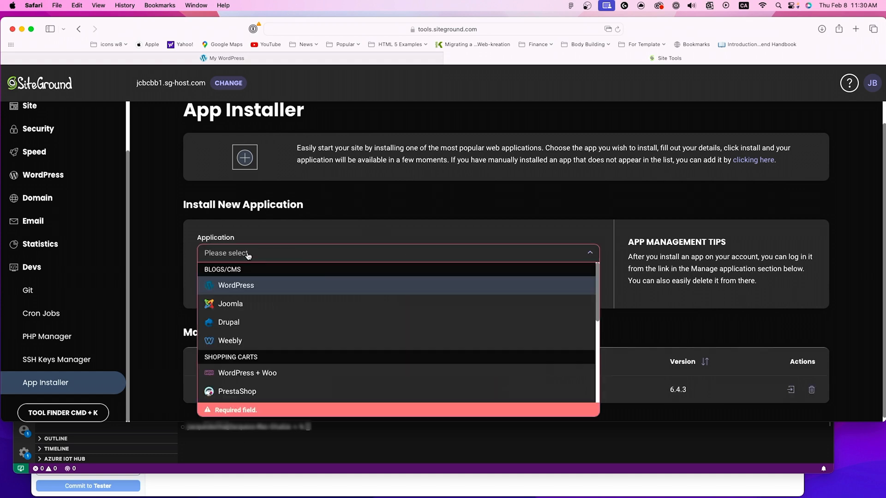
left_click(161, 209)
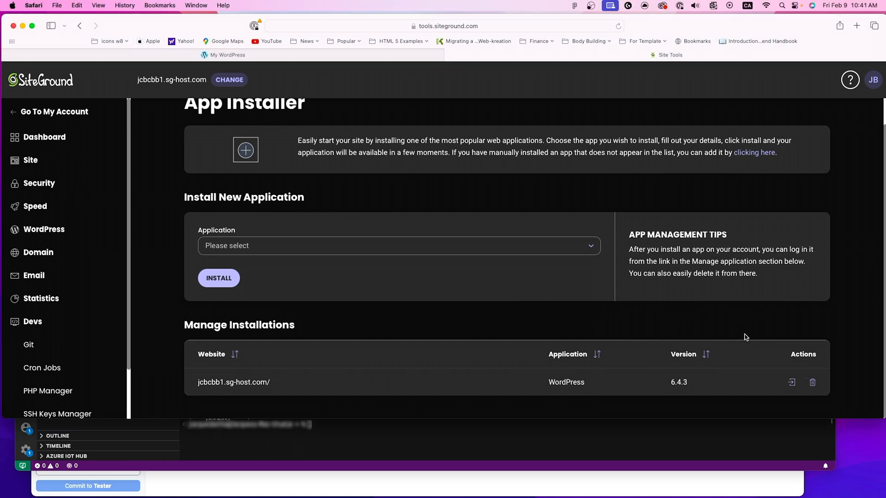
Step: Log in to the admin area of the jcbcbb1.sg-host.com WordPress installation from the App Installer
left_click(792, 383)
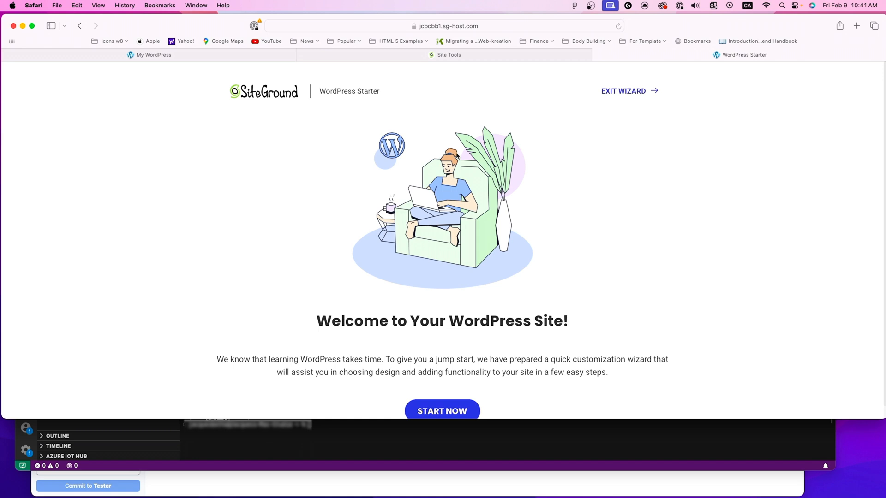
Step: Exit the WordPress Starter wizard and review the admin dashboard's design options and useful links
left_click(607, 92)
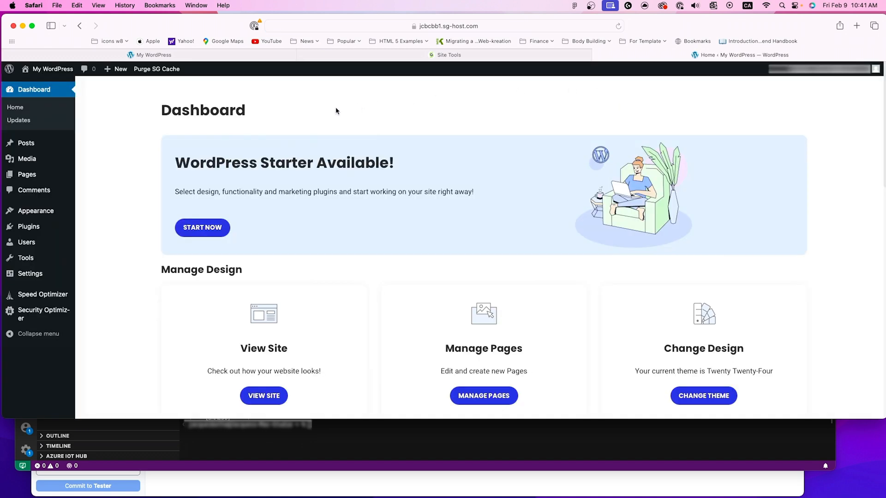
mouse_move(54, 247)
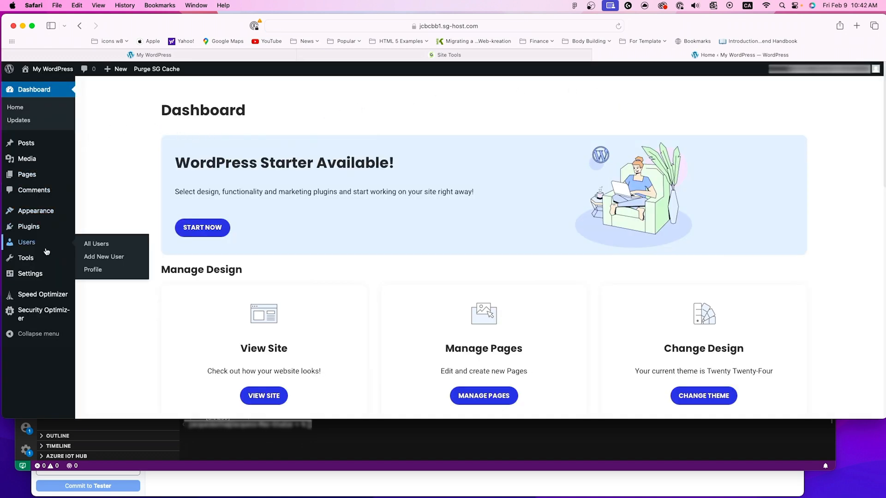
mouse_move(44, 231)
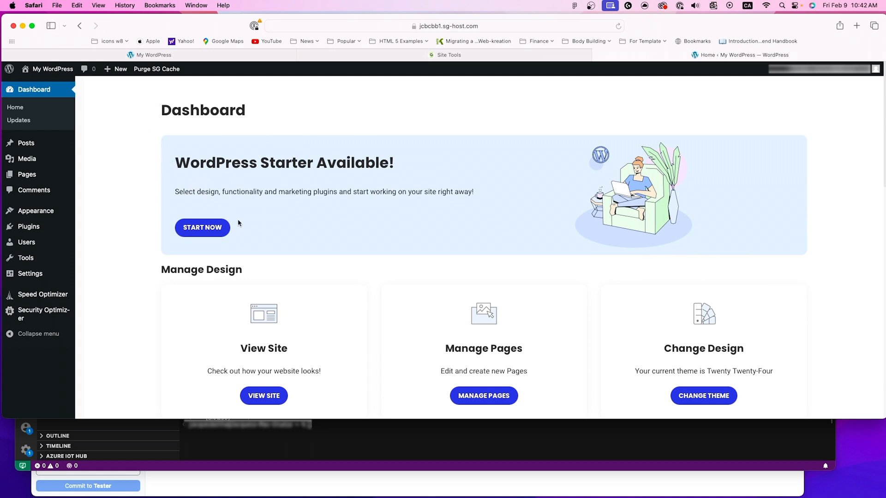
scroll(238, 222, "down", 1)
scroll(238, 223, "down", 5)
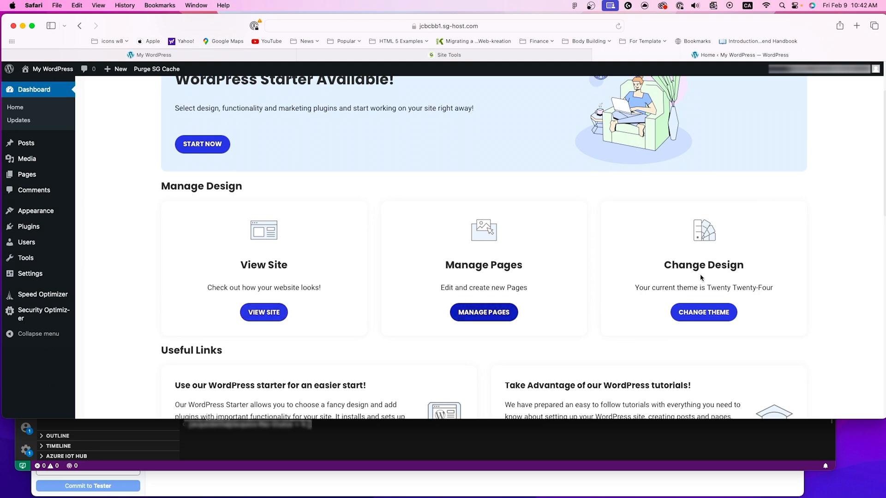
scroll(203, 180, "down", 10)
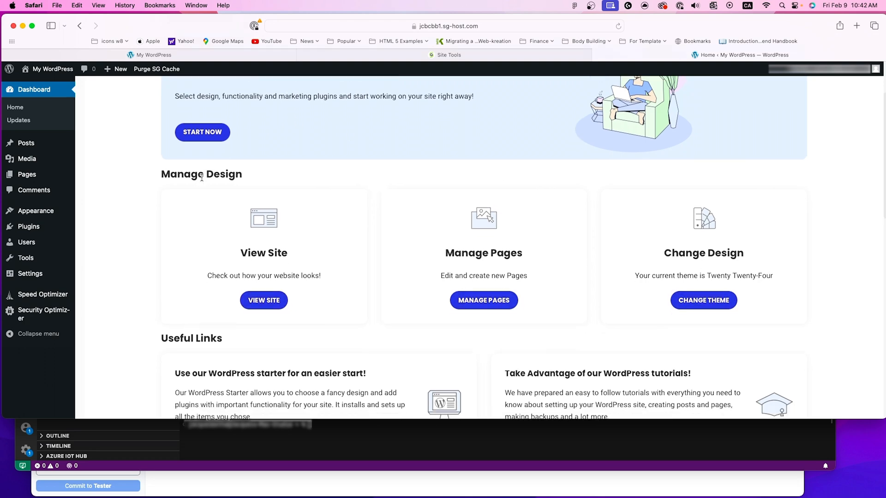
scroll(203, 230, "up", 2)
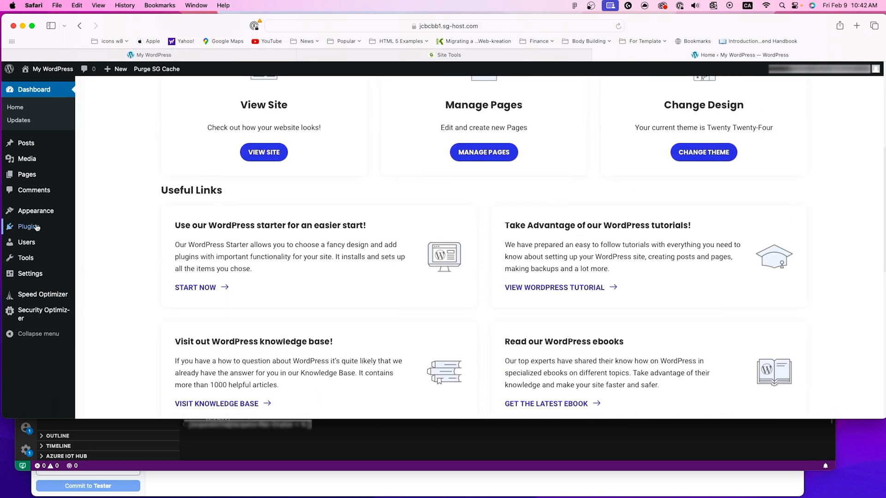
Step: View the installed plugins and the installed themes in the WordPress admin area
left_click(39, 227)
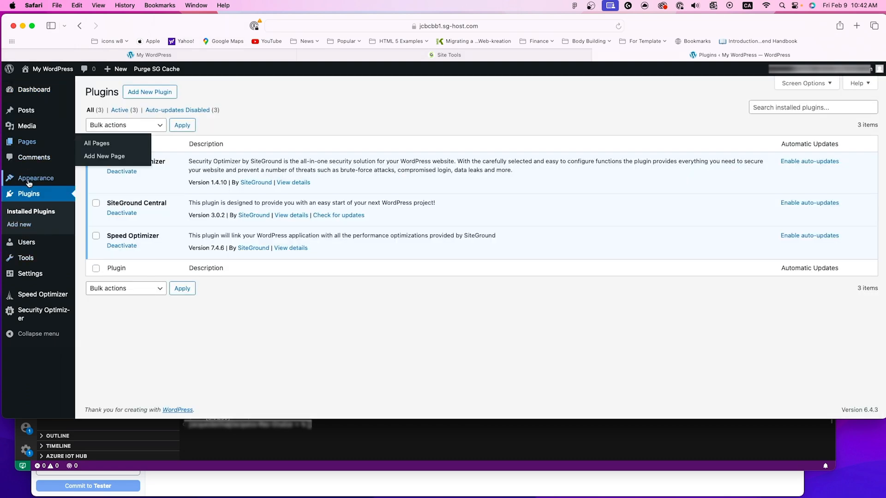
mouse_move(37, 178)
left_click(110, 183)
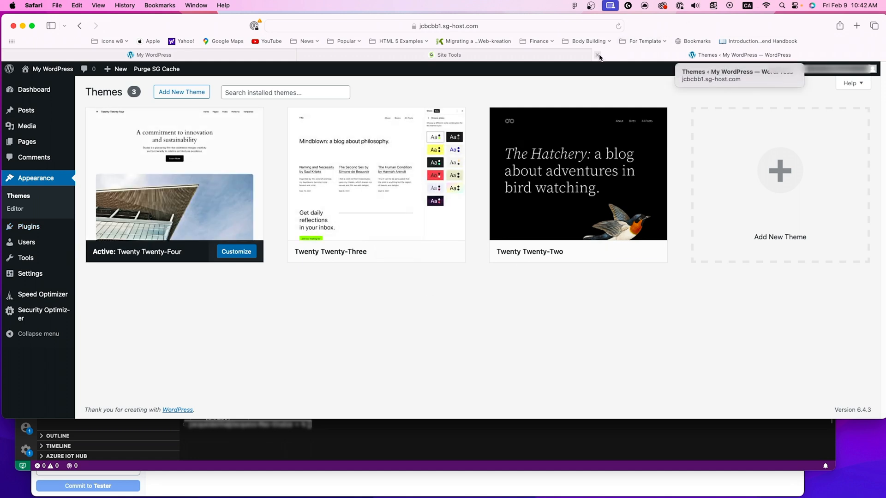
left_click_drag(645, 29, 639, 31)
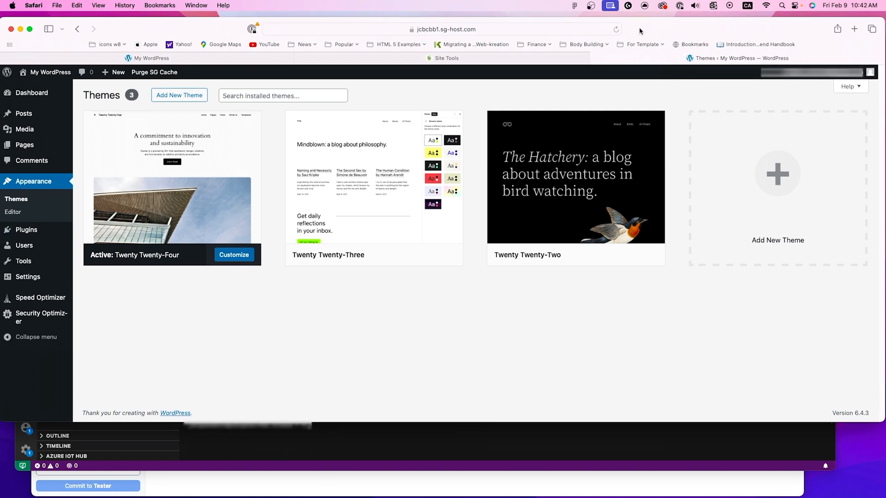
Step: Return to SiteGround Site Tools and open WordPress Install & Manage to review the installation options and existing installations
left_click(460, 60)
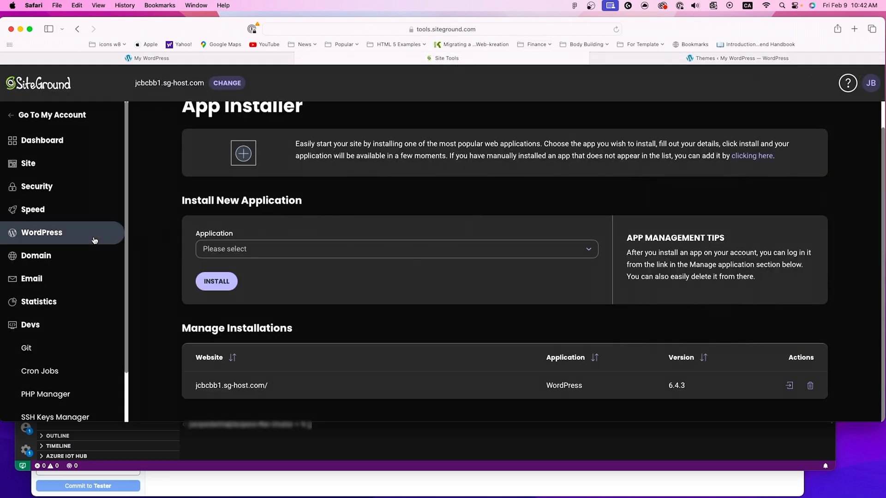
left_click(67, 189)
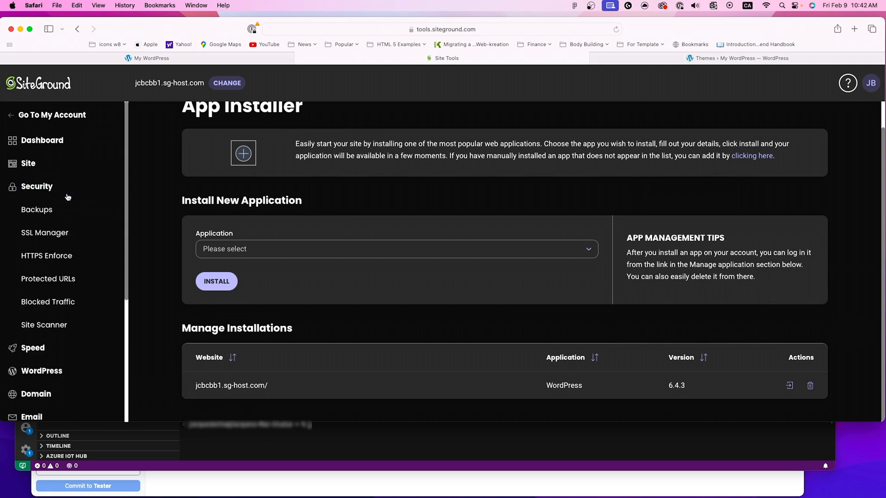
left_click(42, 165)
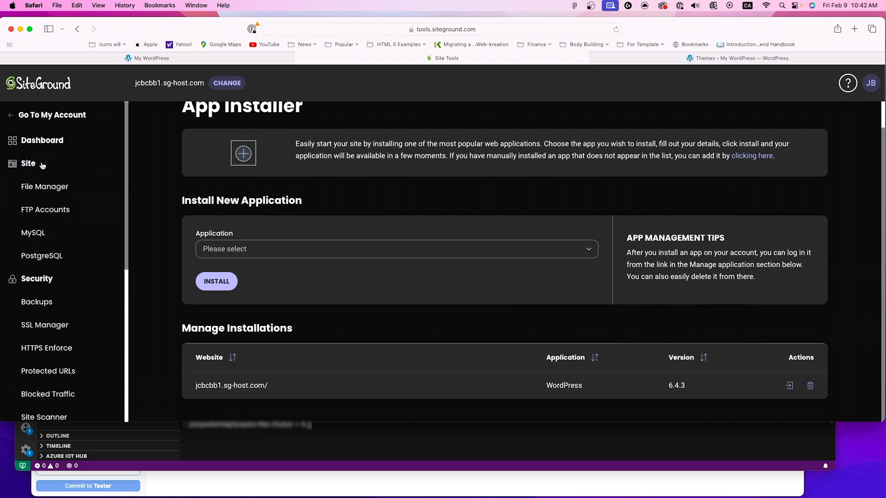
scroll(59, 402, "down", 2)
scroll(59, 403, "down", 5)
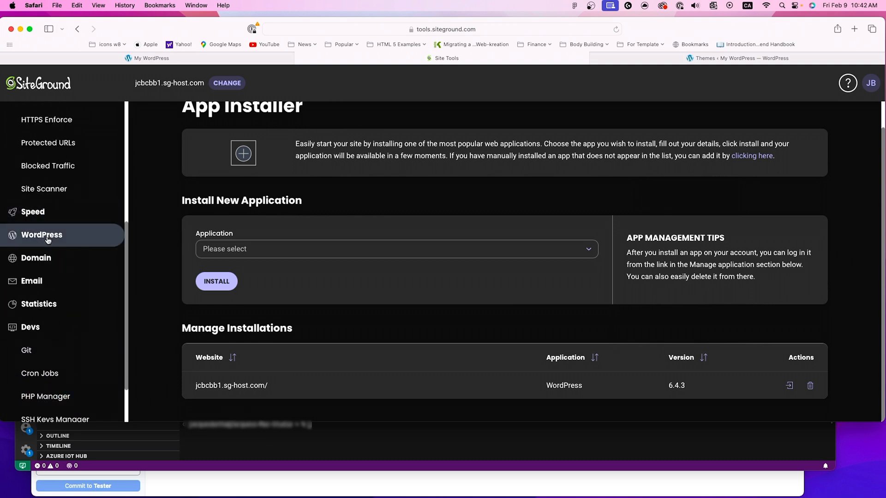
left_click(51, 235)
left_click(51, 235)
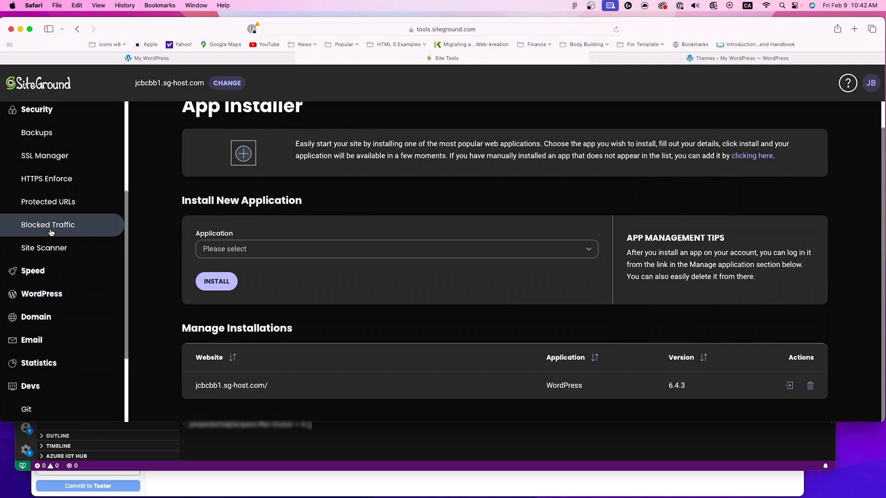
scroll(28, 185, "up", 1)
left_click(28, 129)
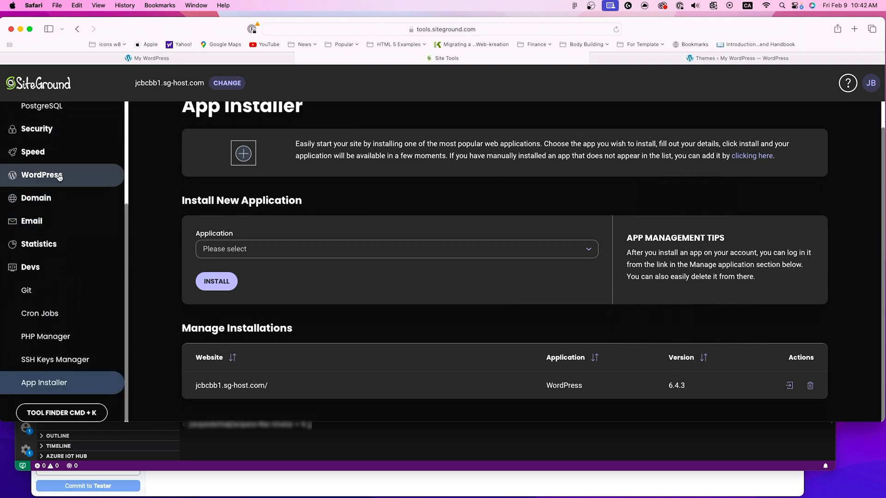
left_click(42, 175)
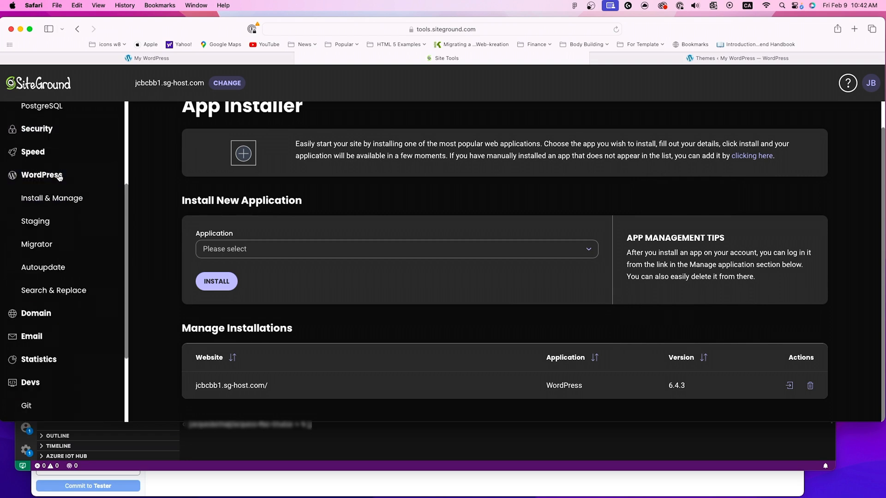
left_click(51, 206)
scroll(333, 362, "down", 3)
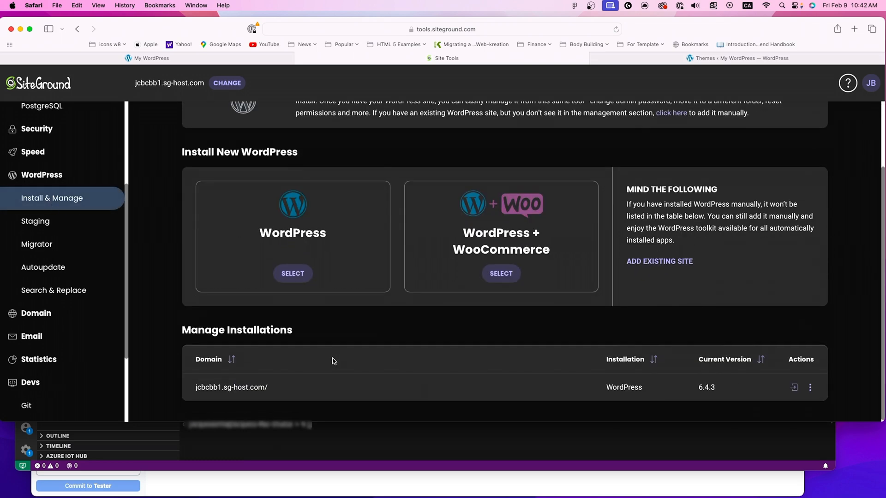
Step: Open the WordPress Staging tool and review its installation selector, staging copy creation form, deploy tip and staging copies list
left_click(42, 230)
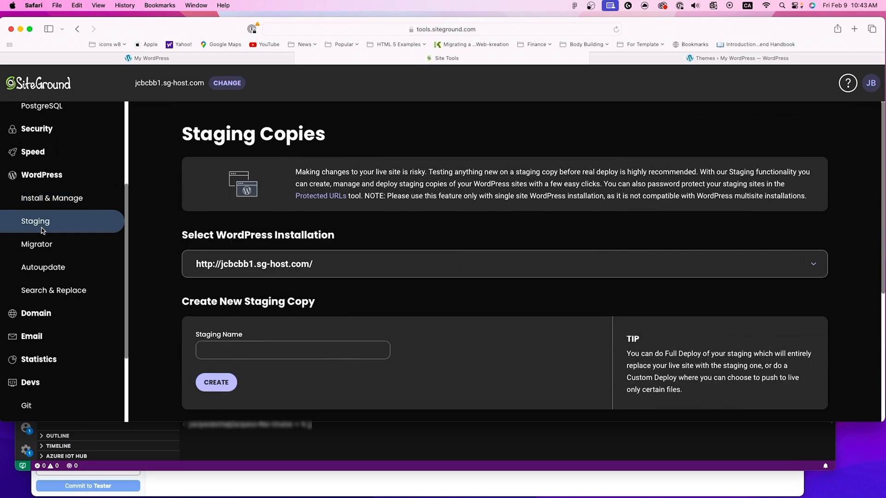
scroll(389, 254, "down", 1)
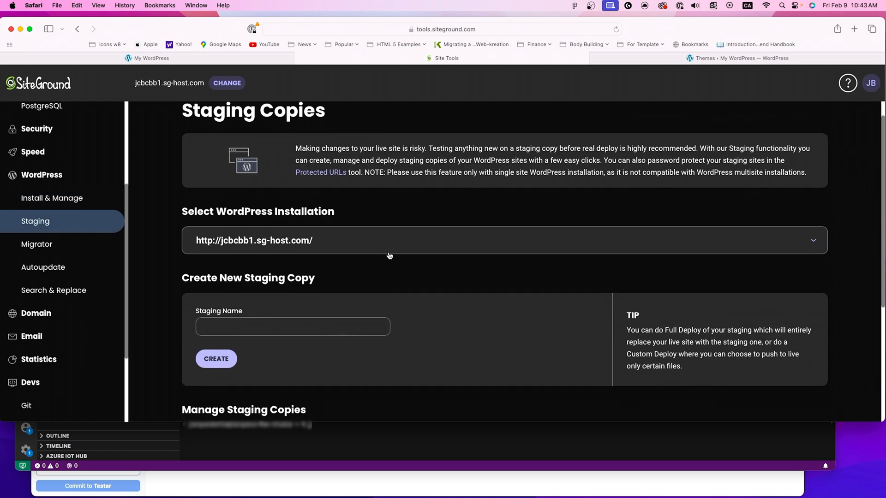
left_click(674, 248)
left_click(398, 192)
scroll(240, 275, "down", 1)
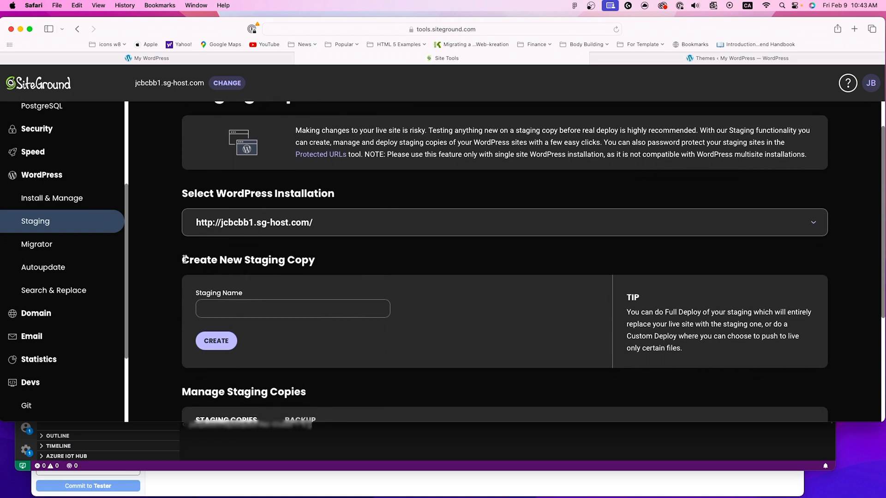
left_click_drag(181, 259, 323, 261)
scroll(362, 290, "down", 1)
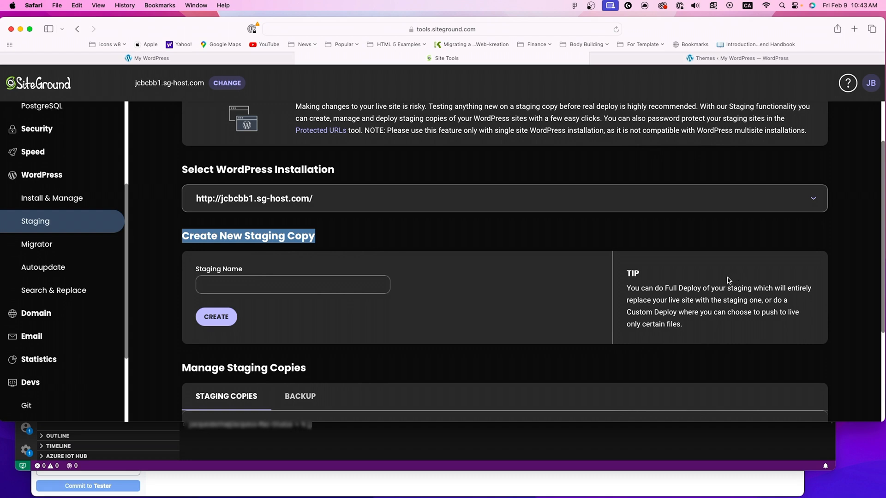
scroll(425, 312, "down", 1)
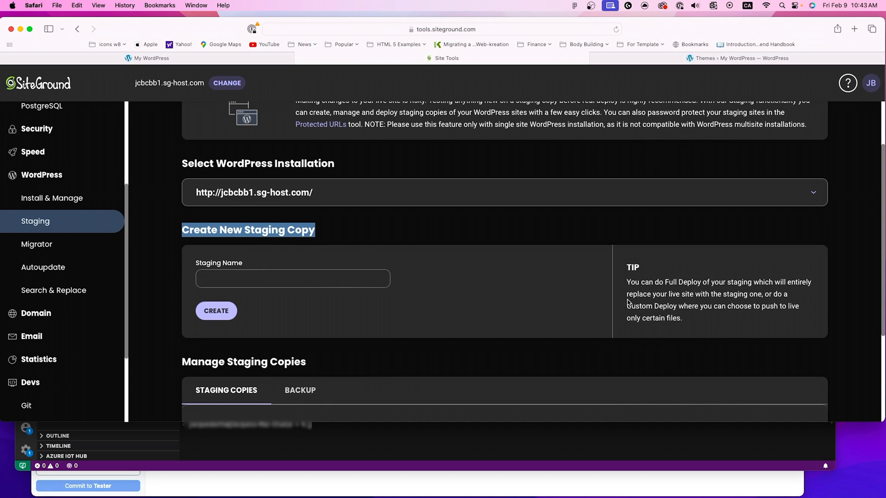
scroll(528, 308, "down", 3)
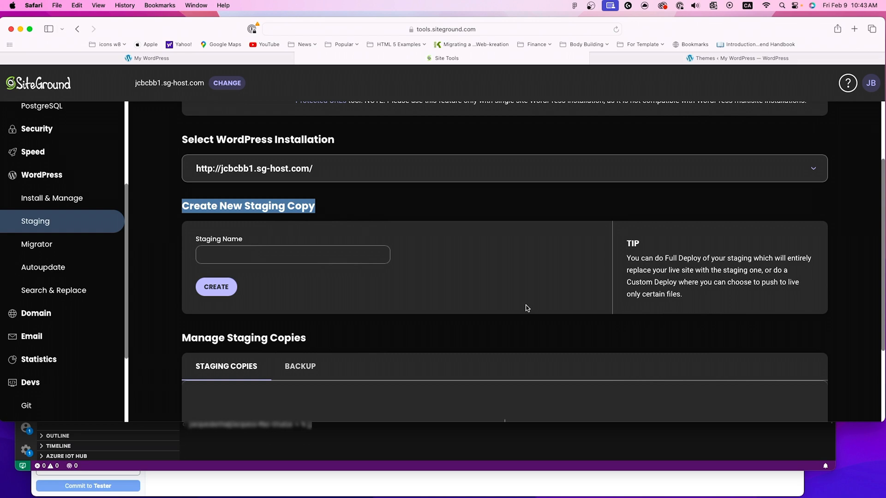
scroll(527, 308, "down", 1)
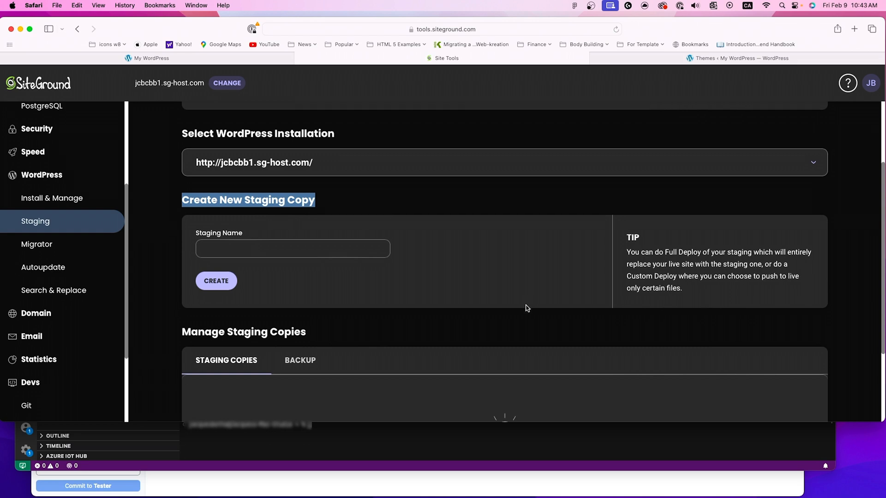
scroll(527, 308, "down", 1)
Step: Create a staging copy of the jcbcbb1.sg-host.com WordPress installation with the name nightly
left_click(299, 244)
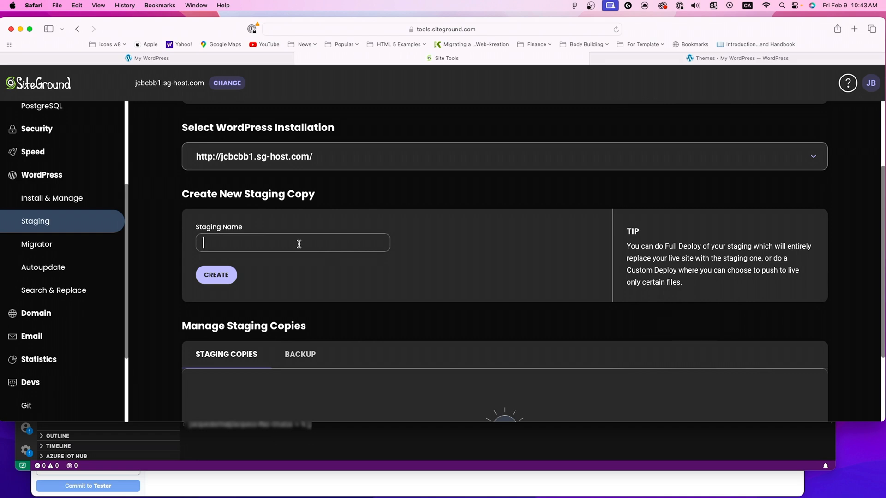
type("nightly")
left_click(212, 273)
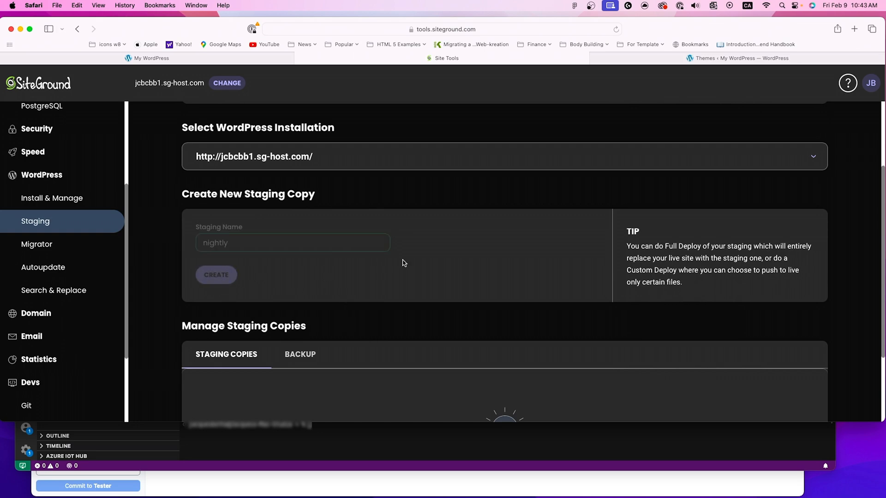
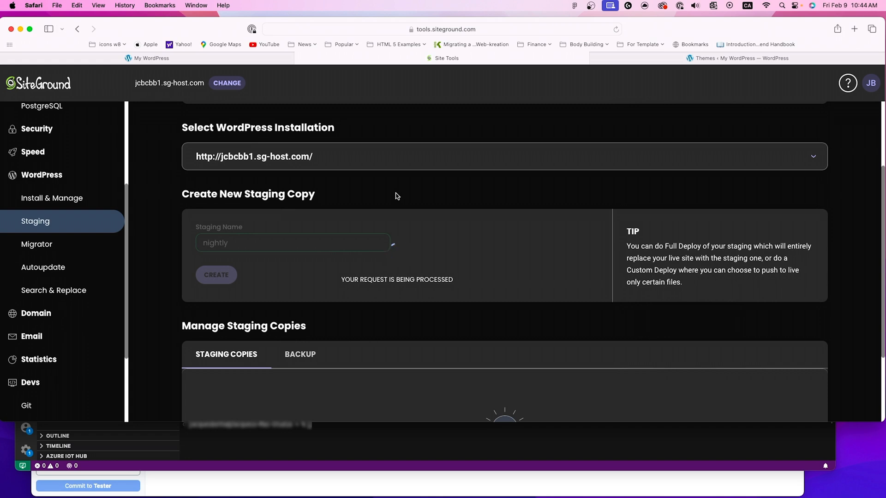
Step: Review the nightly staging copy's creation result, the password protection recommendation and the staging copies list
scroll(397, 196, "up", 1)
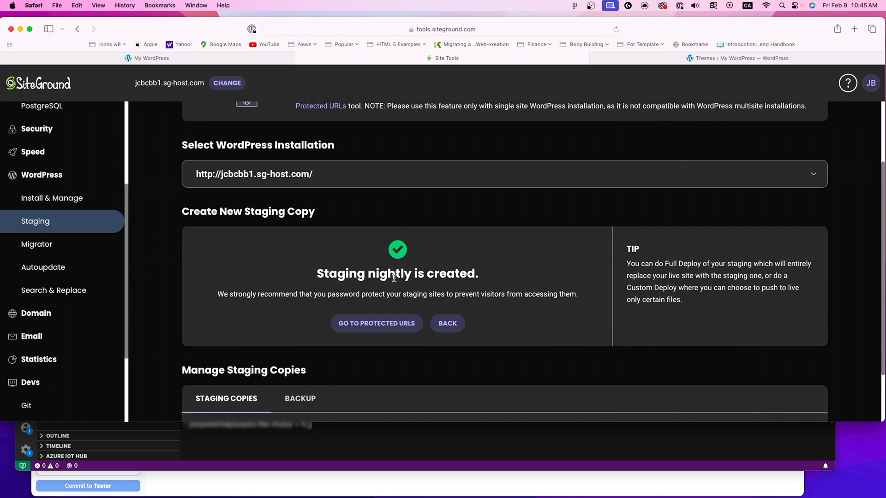
scroll(389, 279, "down", 3)
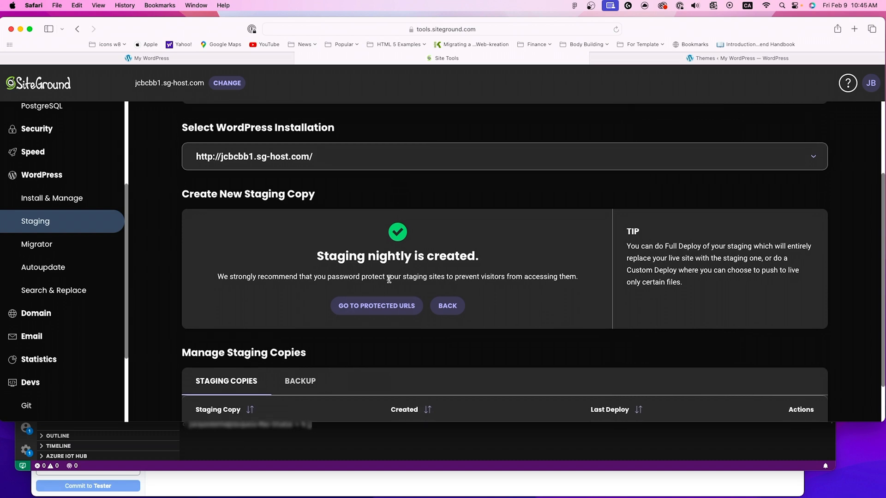
scroll(389, 281, "down", 2)
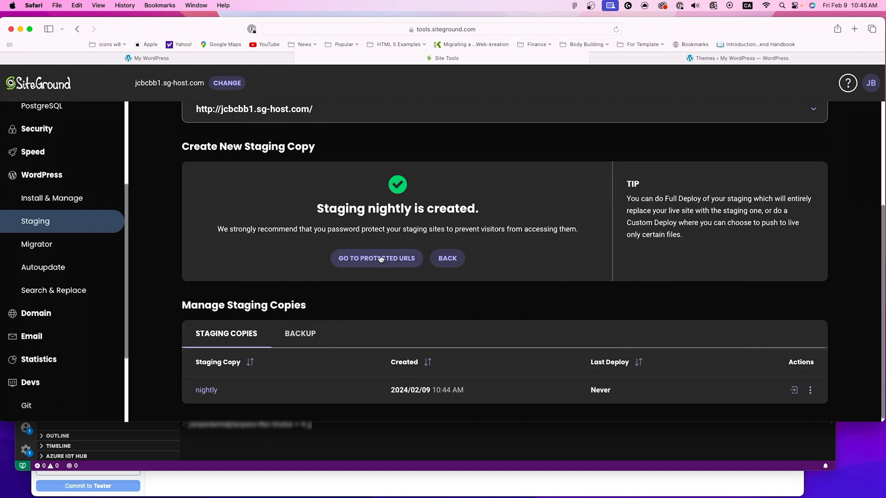
scroll(414, 260, "up", 1)
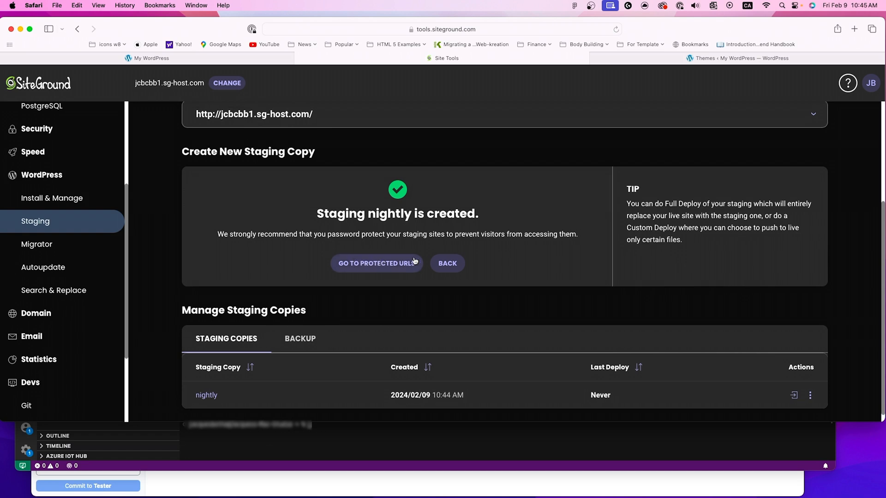
scroll(404, 243, "up", 3)
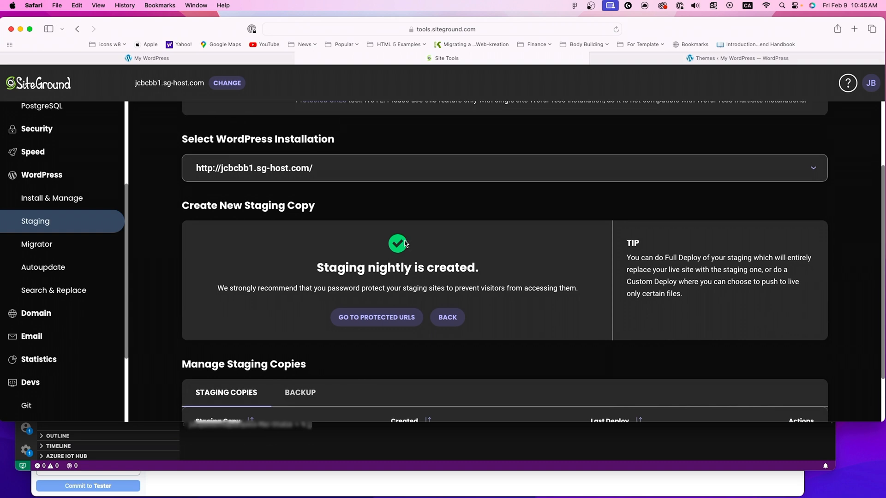
scroll(404, 243, "down", 3)
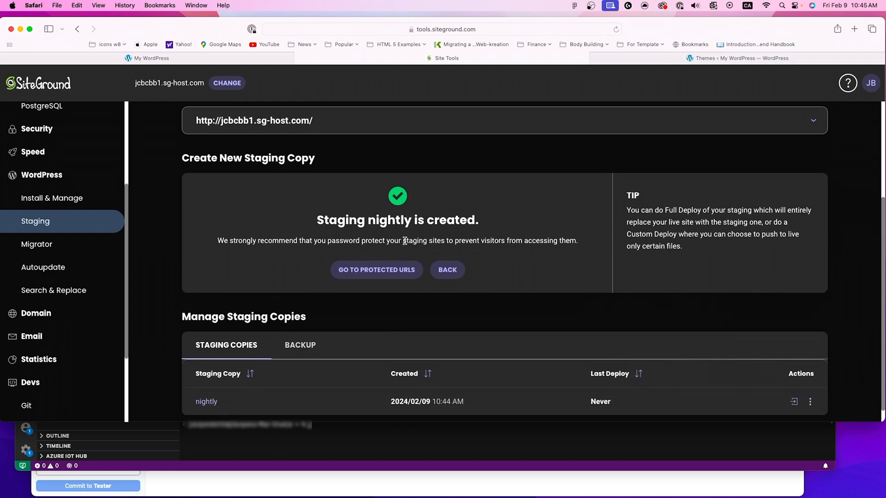
scroll(405, 240, "down", 1)
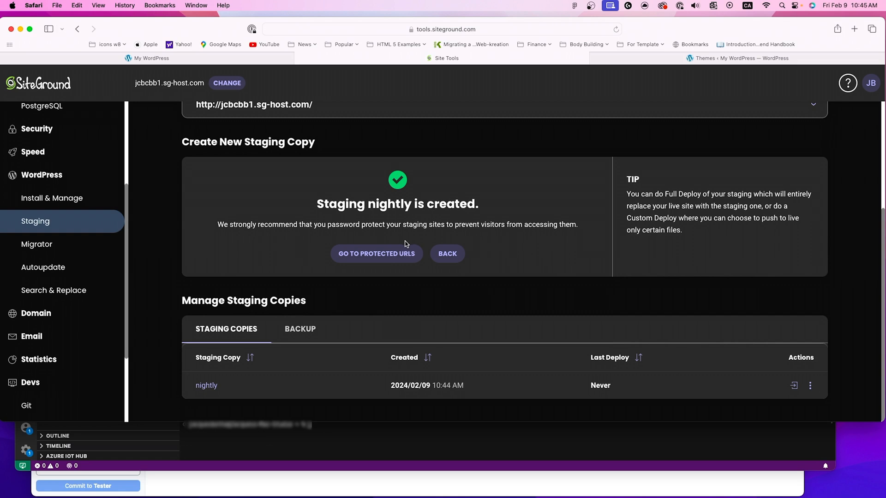
Step: Go to Protected URLs from the staging result and choose jcbcbb1.sg-host.com as the domain for a new protected URL
left_click(376, 257)
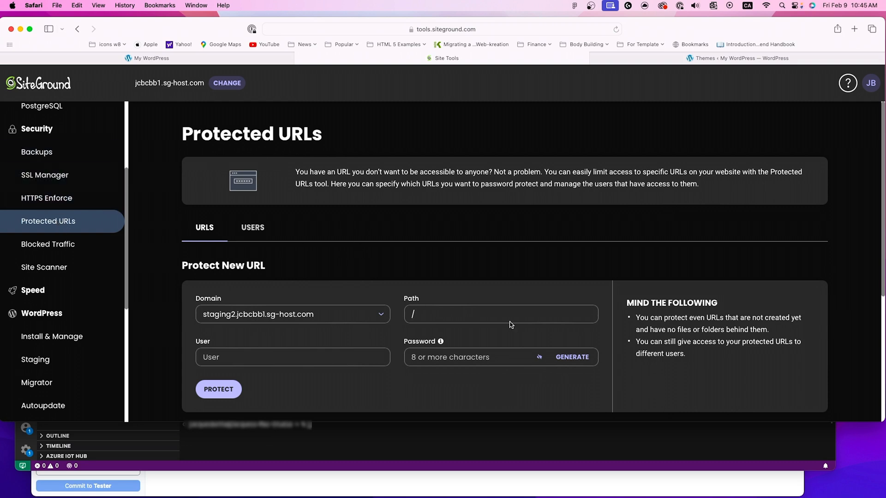
scroll(418, 279, "down", 2)
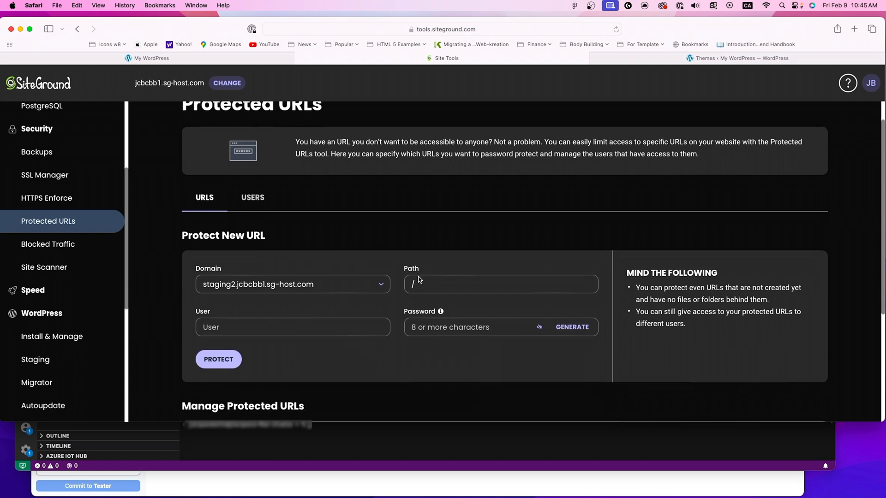
left_click(336, 278)
left_click(369, 296)
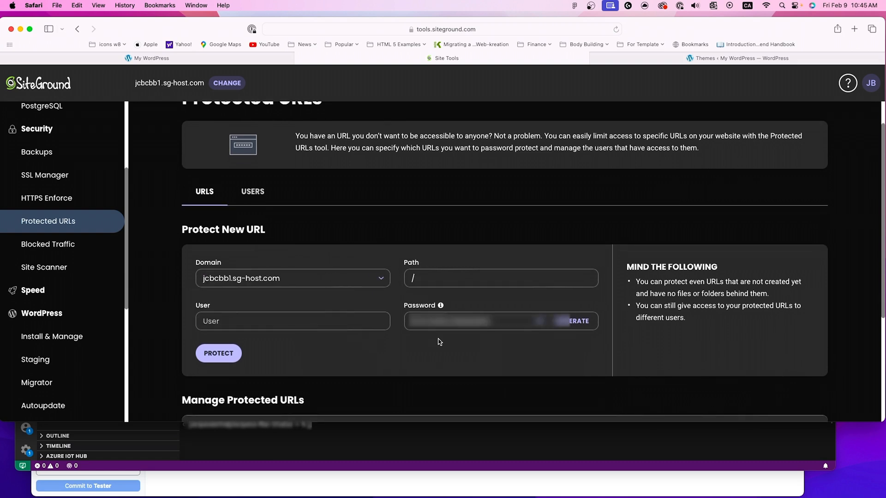
Step: Fill in the user field of the new protected URL with the user's e-mail address
left_click(280, 317)
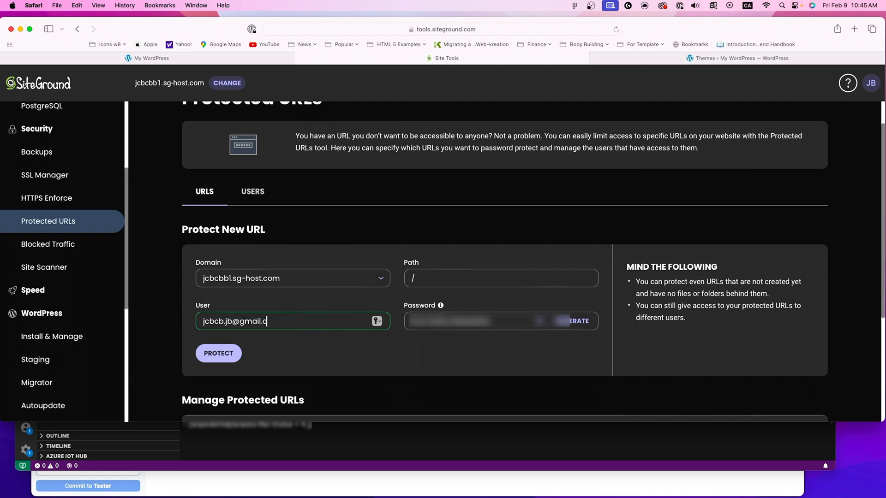
key("Tab")
Step: Generate a password for the protected URL's user, copy it and protect the root path of jcbcbb1.sg-host.com
left_click(559, 321)
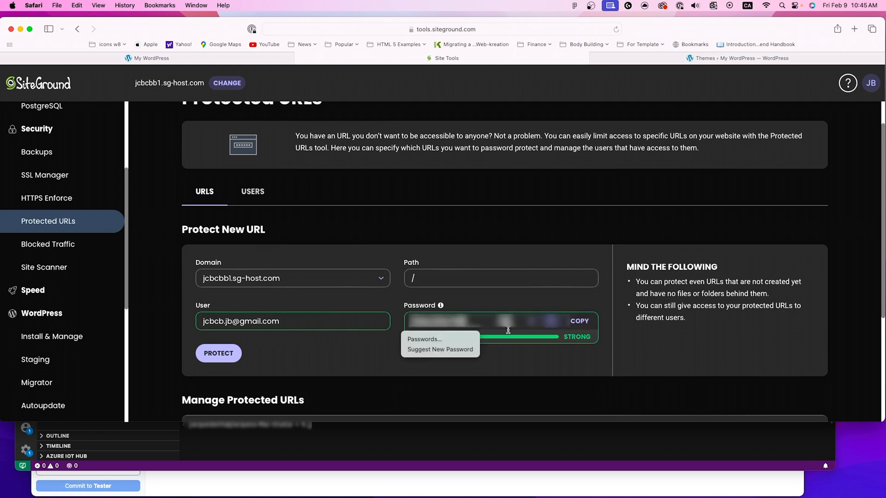
left_click_drag(472, 325, 406, 319)
right_click(419, 324)
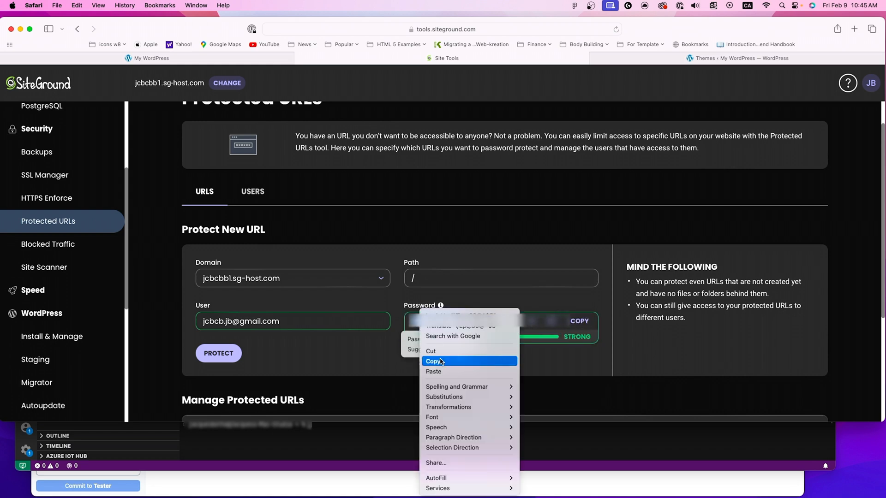
left_click(441, 361)
left_click(219, 353)
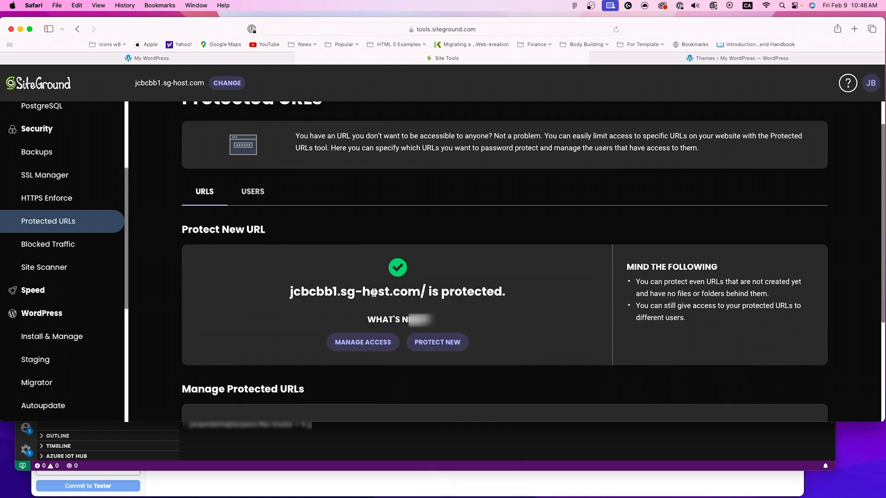
Step: Review the Manage Protected URLs list and the access settings for jcbcbb1.sg-host.com/, closing them without changes
scroll(373, 292, "down", 3)
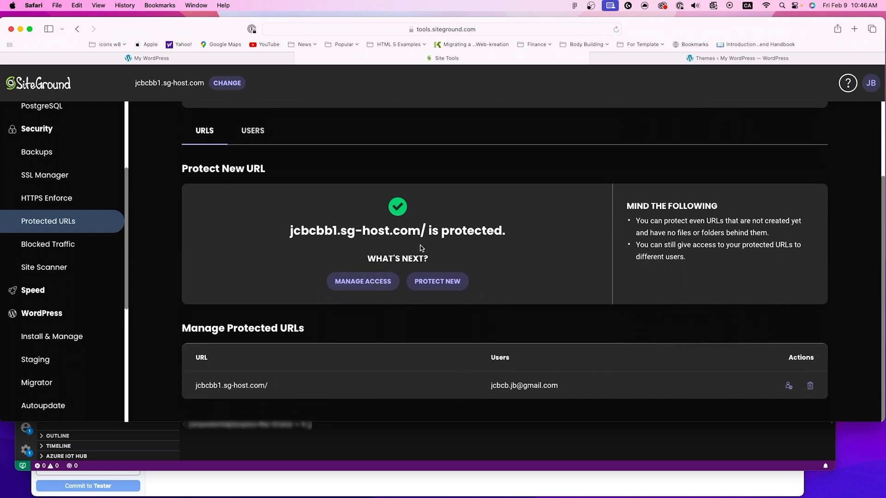
left_click(361, 282)
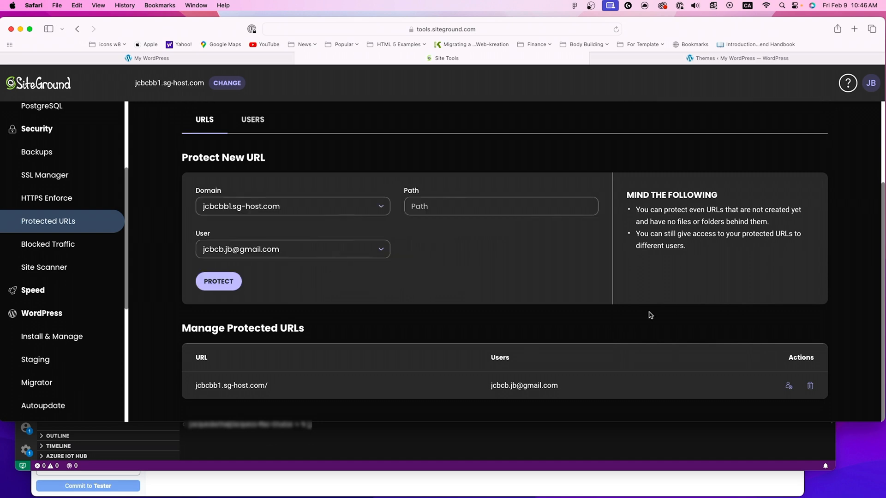
left_click_drag(188, 330, 278, 340)
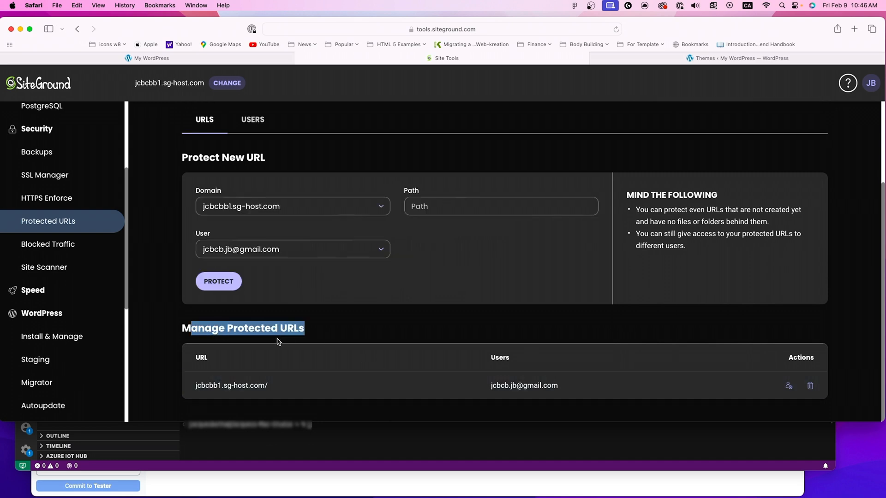
left_click(317, 331)
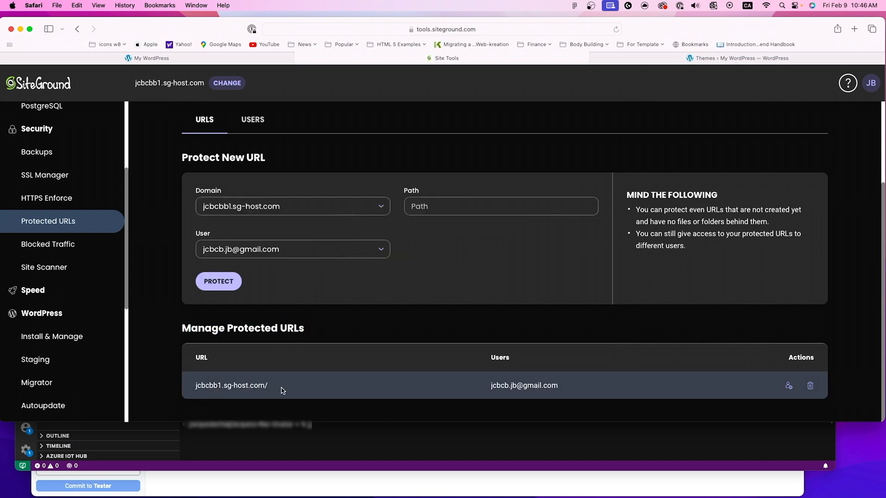
left_click_drag(494, 386, 558, 386)
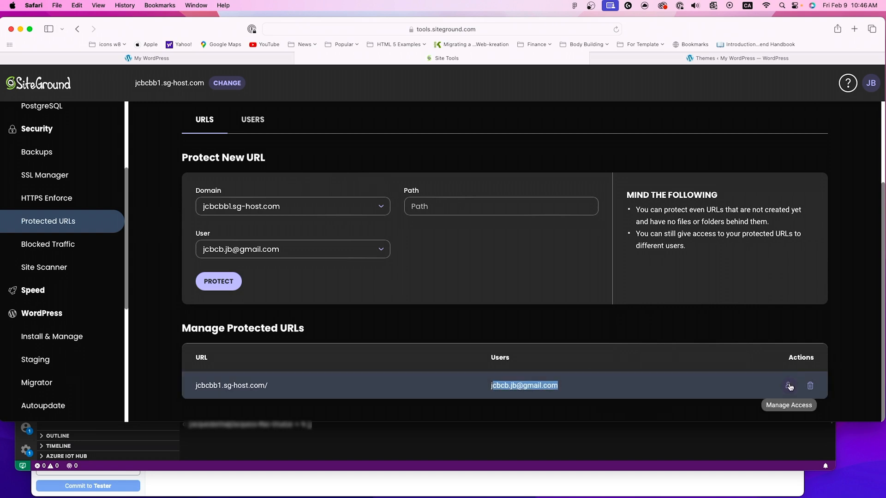
left_click(789, 387)
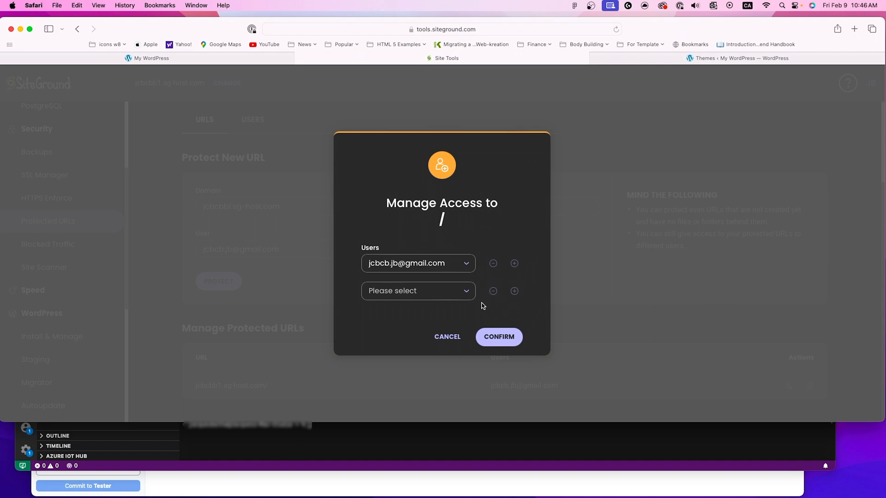
left_click(447, 337)
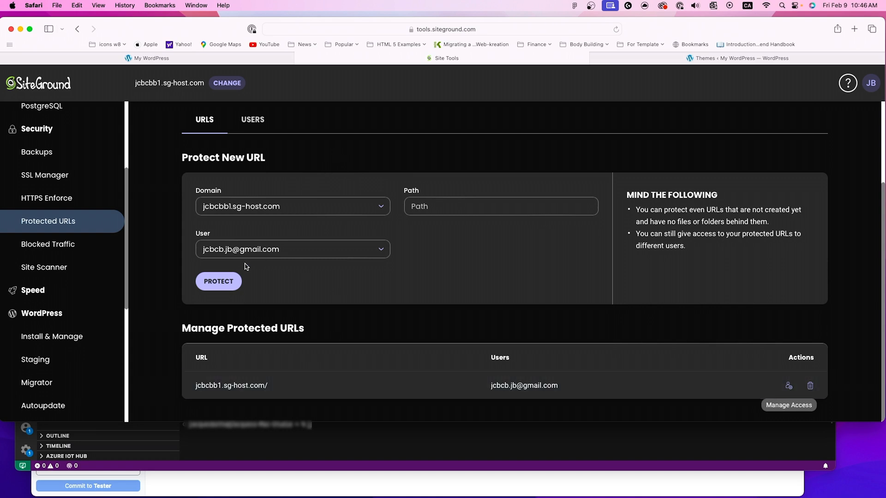
Step: Open File Manager and browse the public_html folder of staging2.jcbcbb1.sg-host.com
scroll(88, 222, "up", 5)
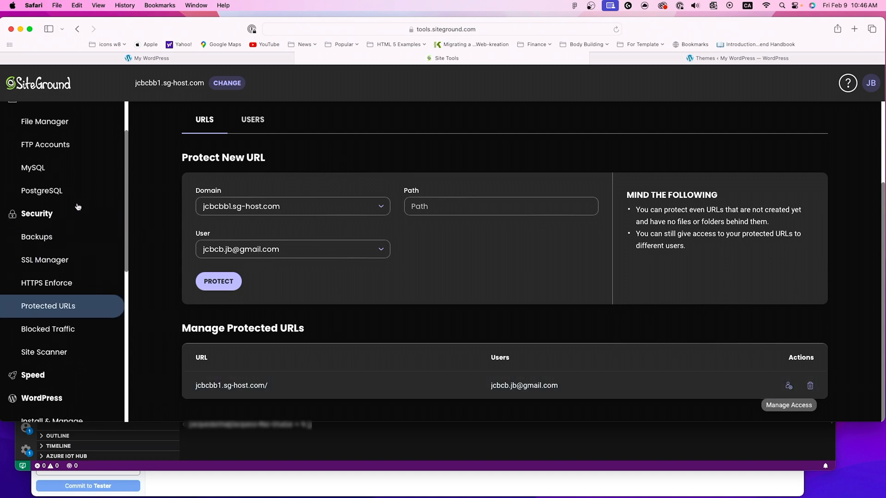
left_click(44, 133)
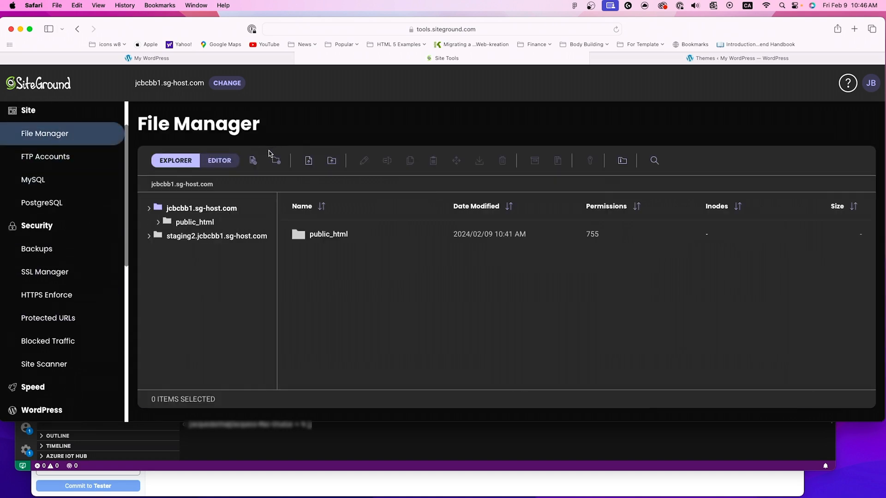
left_click(149, 210)
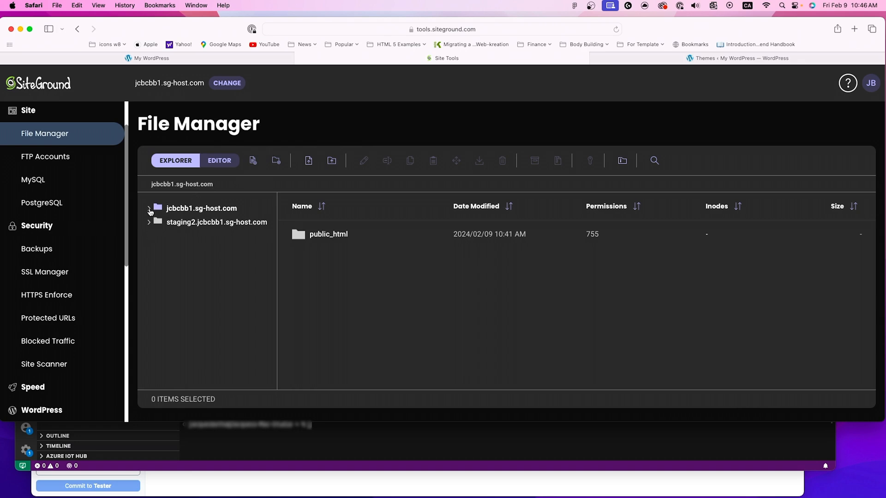
left_click(186, 214)
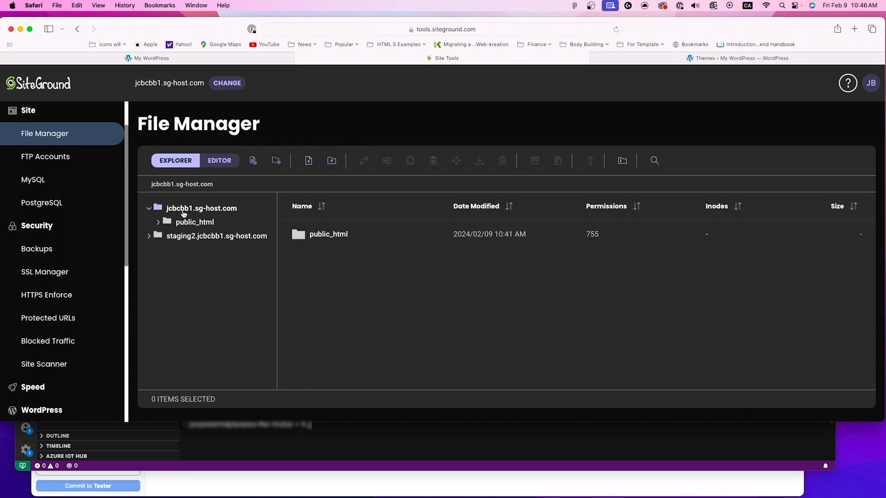
left_click(182, 238)
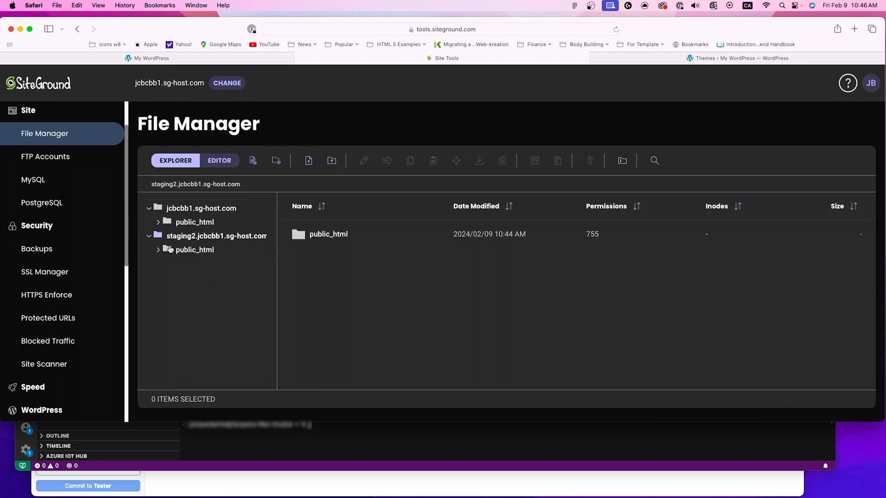
left_click(181, 256)
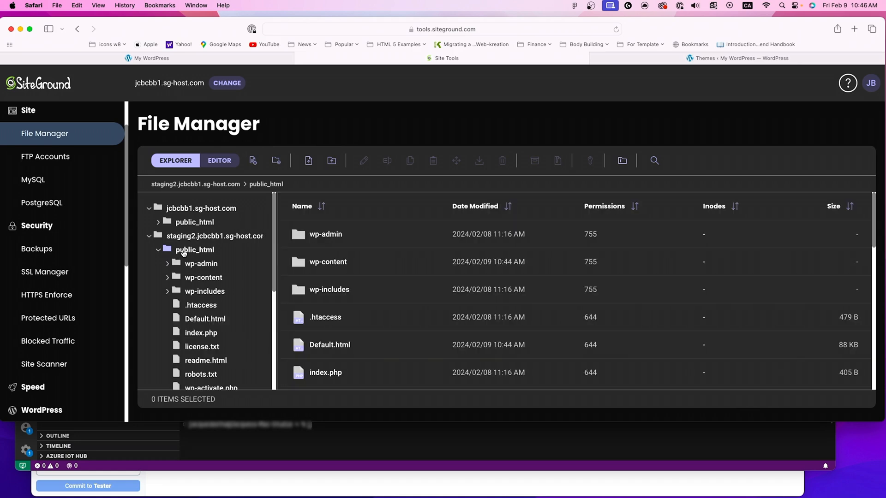
scroll(283, 240, "down", 1)
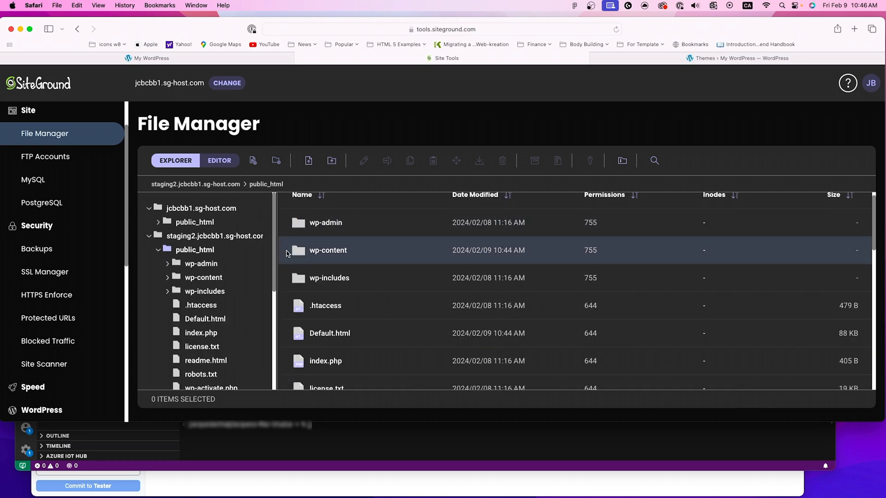
Step: Compare the folder trees of jcbcbb1.sg-host.com and staging2.jcbcbb1.sg-host.com down to their public_html folders
left_click(148, 236)
left_click(149, 208)
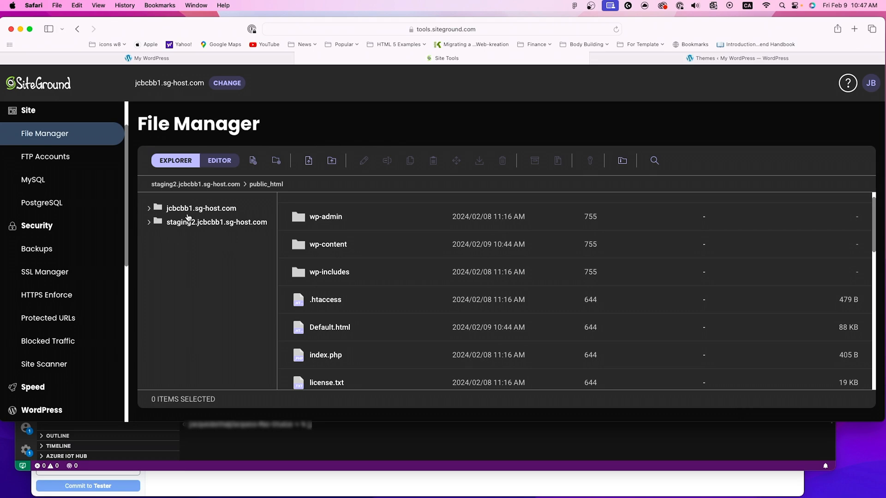
left_click(148, 222)
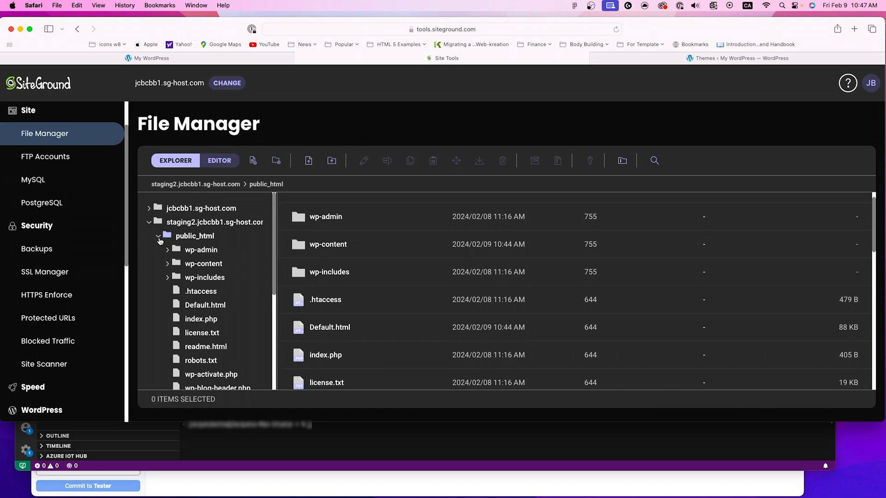
left_click(158, 236)
left_click(148, 208)
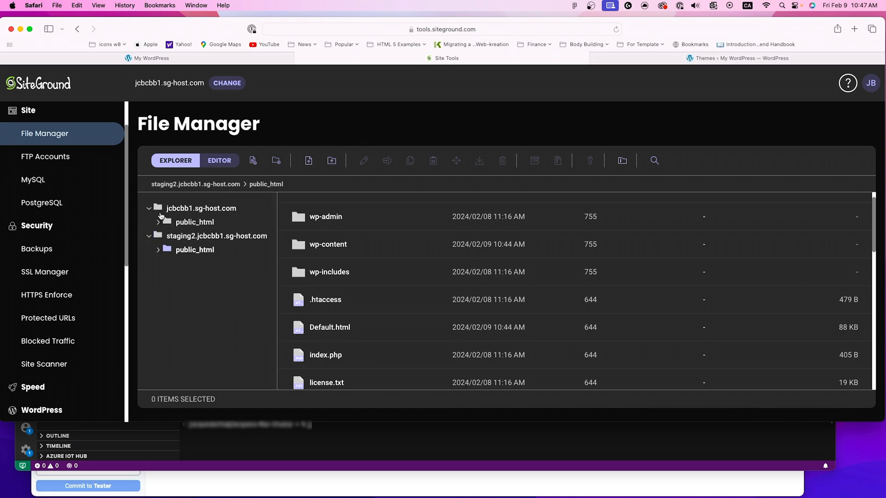
left_click(159, 223)
Step: Open the Git tool in the Devs section to reach the new repository form
scroll(53, 226, "down", 2)
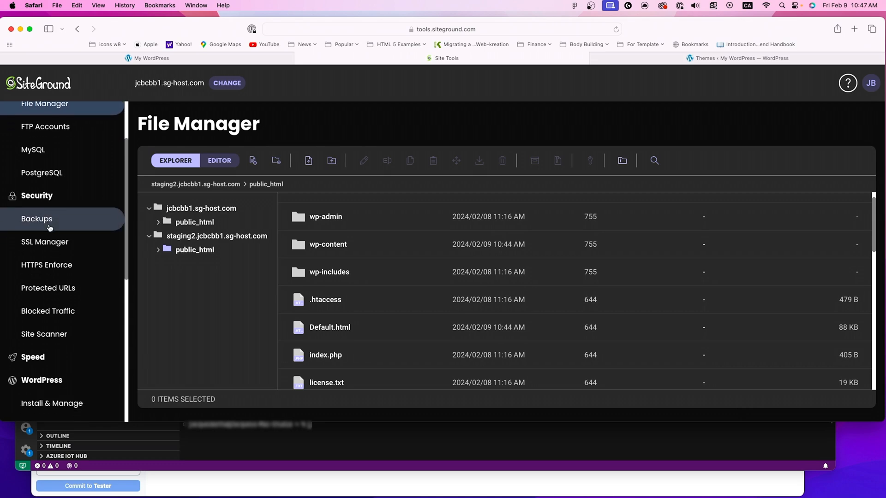
scroll(50, 225, "down", 2)
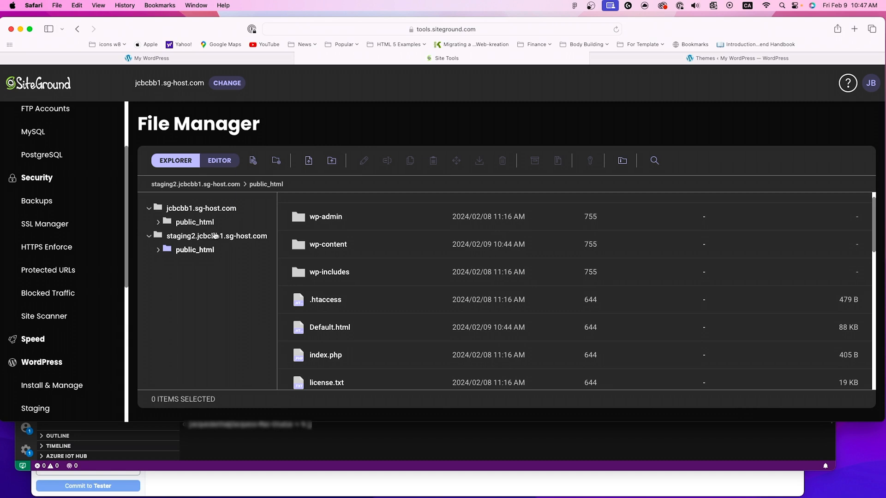
scroll(51, 224, "down", 1)
scroll(69, 224, "down", 10)
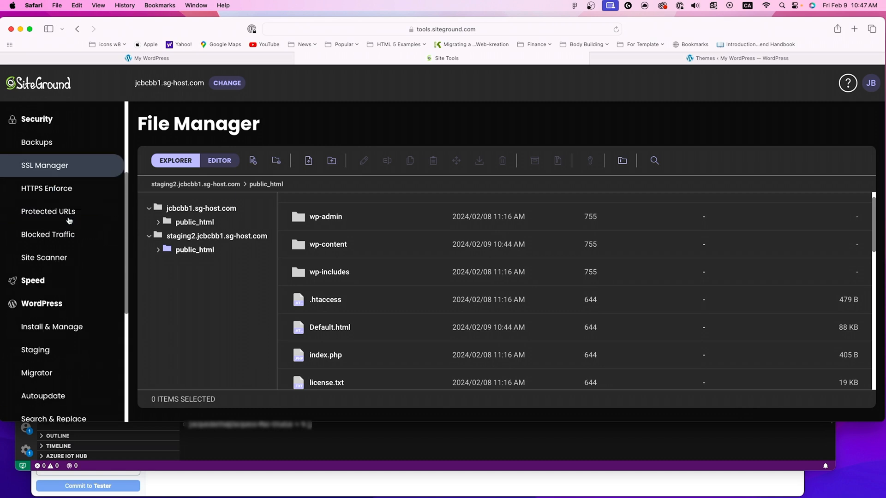
left_click(53, 301)
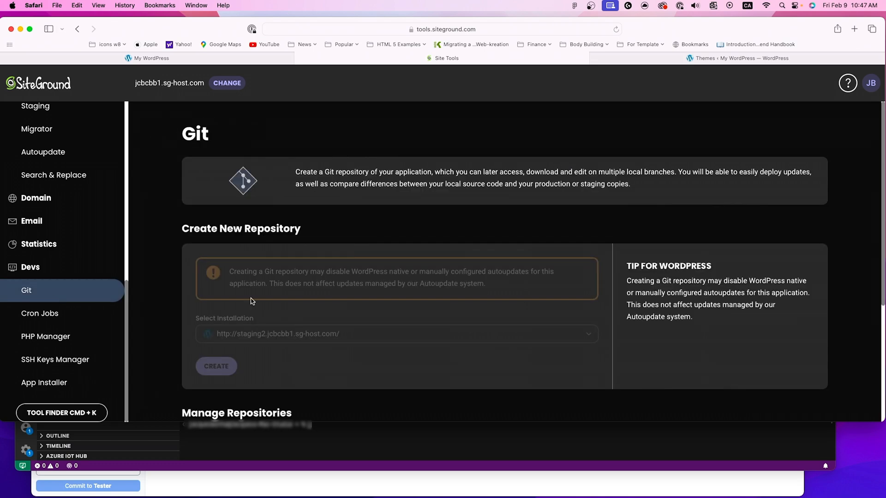
left_click(275, 335)
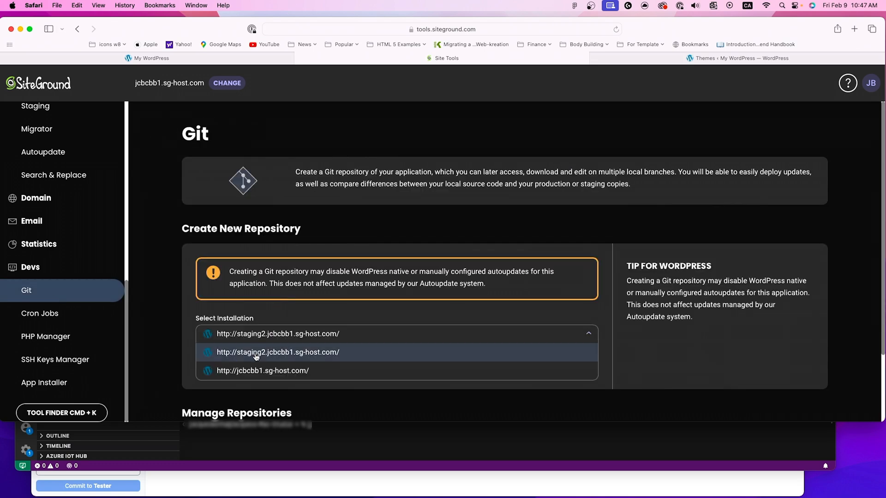
left_click(289, 355)
scroll(292, 320, "down", 3)
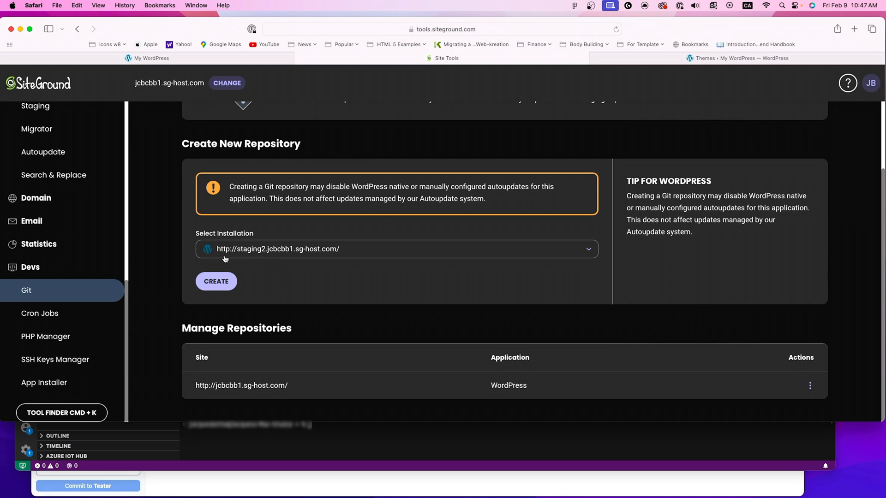
left_click(232, 286)
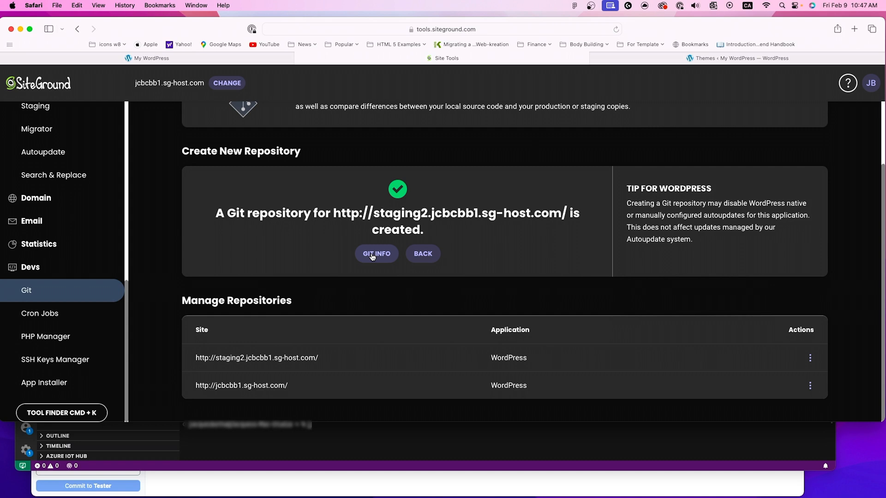
Step: Open the Git info of the staging2.jcbcbb1.sg-host.com repository and copy its Git clone command to the clipboard
left_click(249, 458)
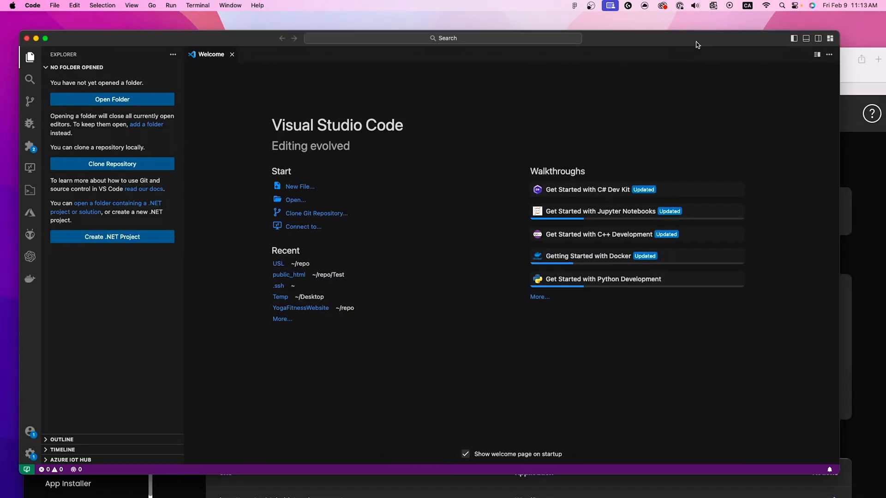
left_click(840, 67)
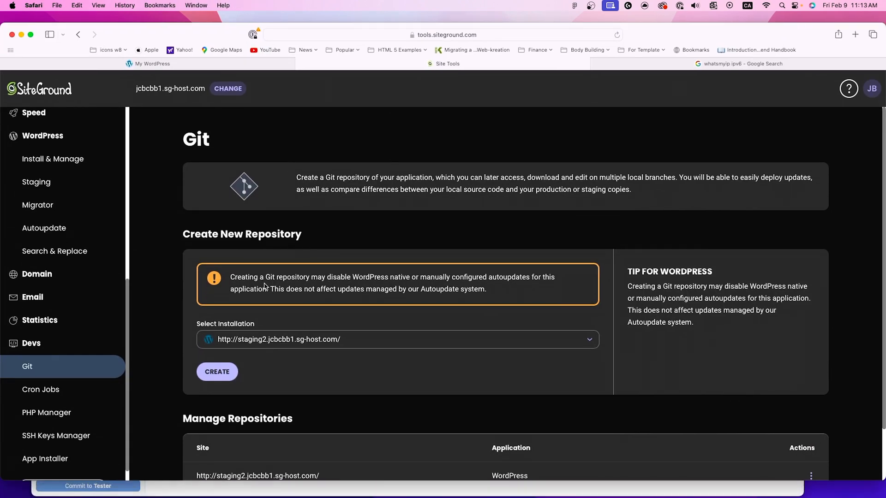
scroll(253, 311, "down", 2)
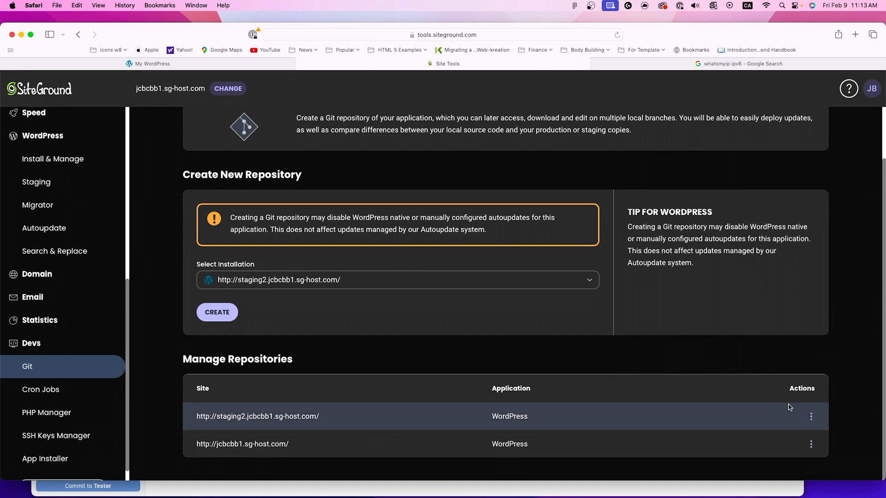
left_click(811, 418)
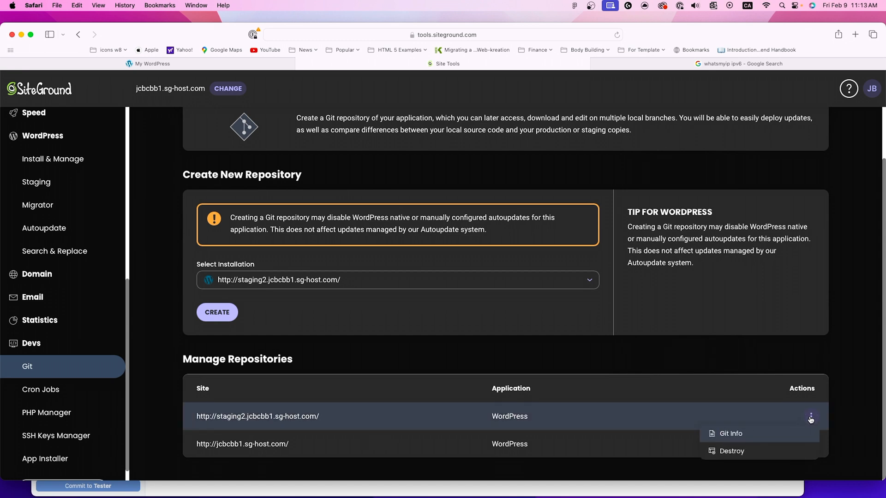
left_click(743, 438)
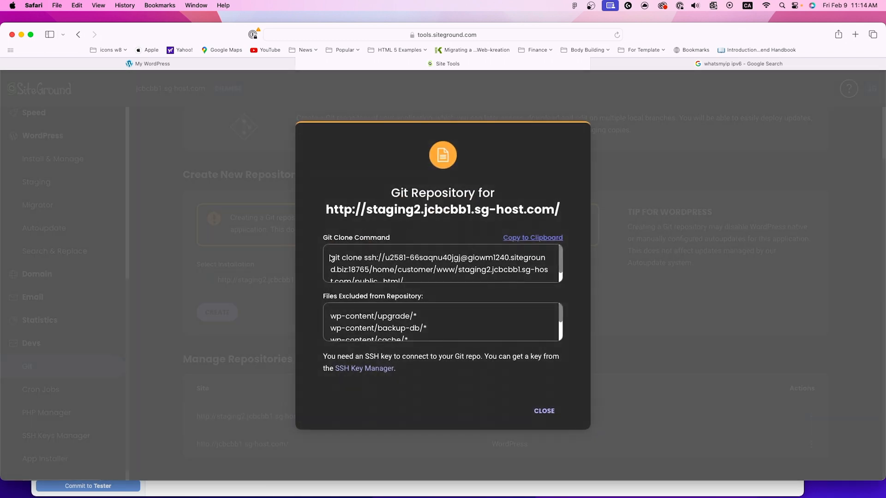
left_click_drag(325, 240, 399, 236)
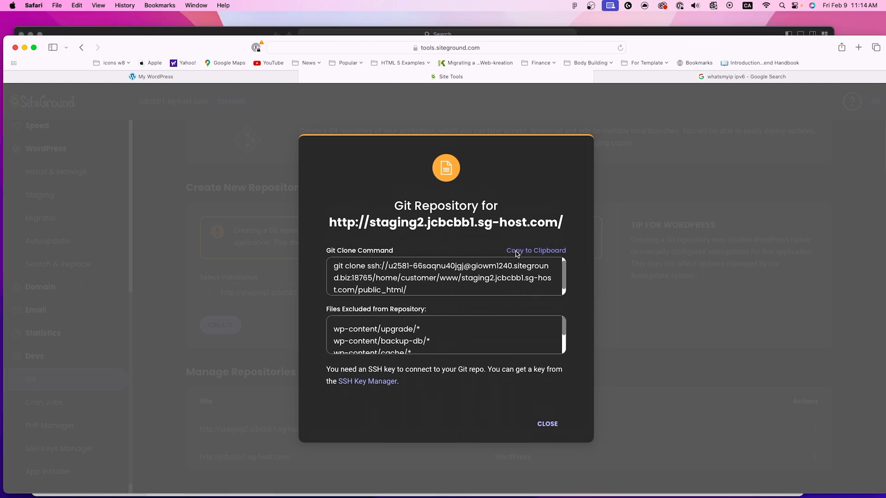
left_click(532, 238)
Step: Switch to Visual Studio Code and start cloning a Git repository from the copied staging clone command URL
left_click(183, 31)
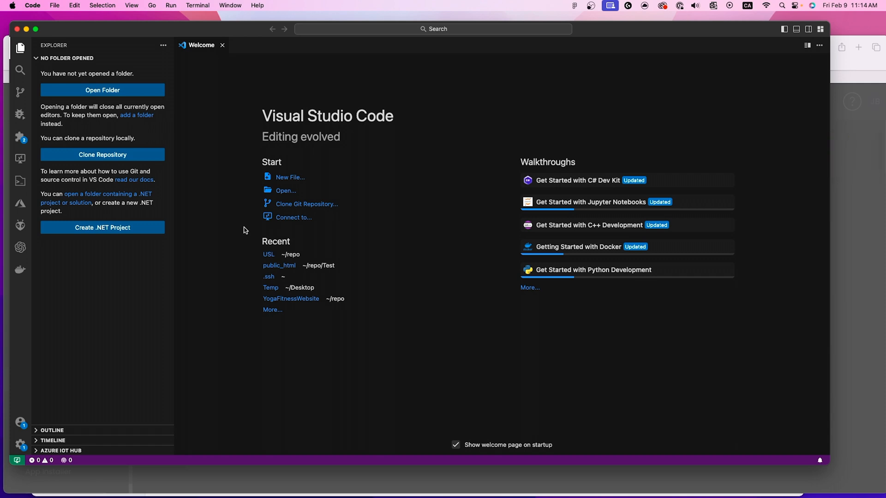
left_click(290, 206)
right_click(341, 33)
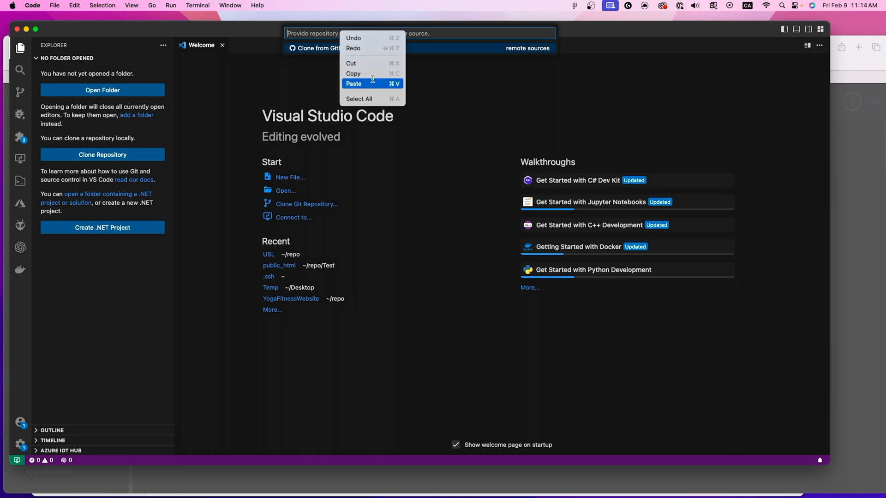
left_click(373, 76)
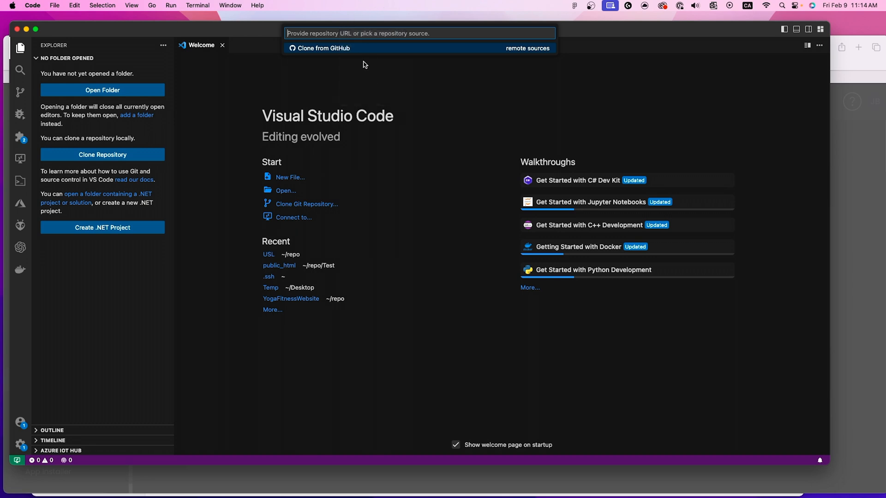
right_click(340, 33)
left_click(360, 85)
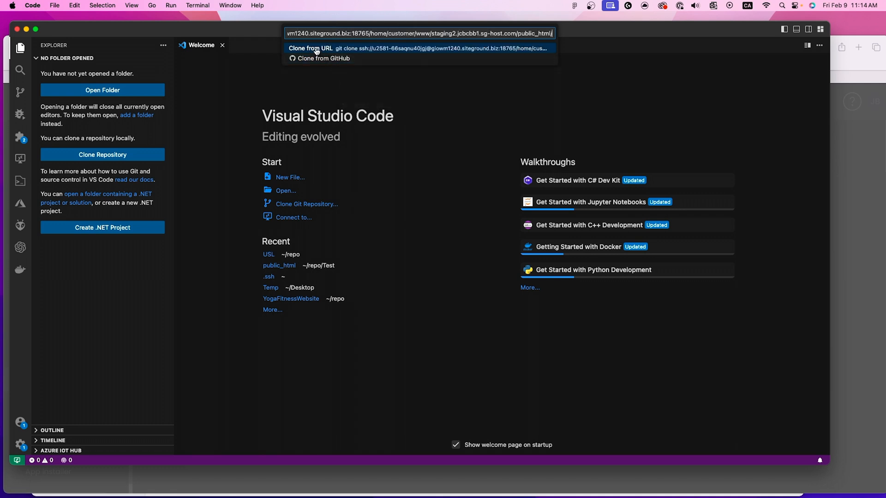
left_click(317, 49)
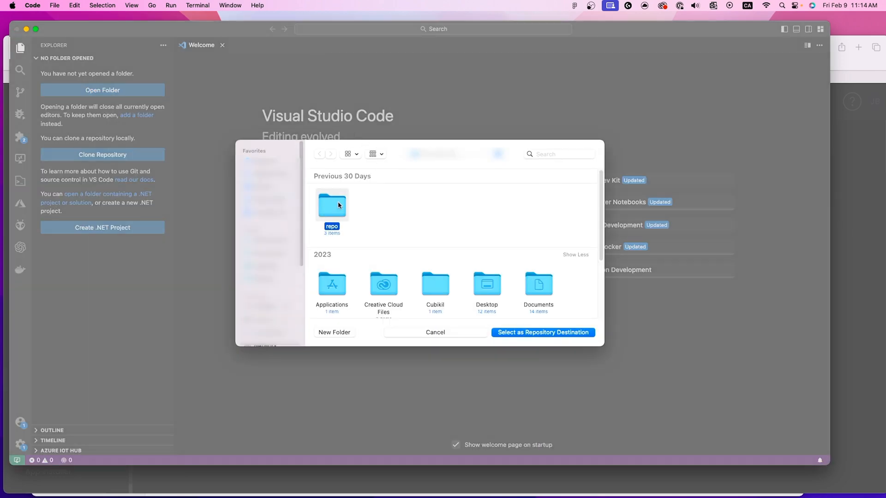
Step: Create a new folder named Temp in the home folder and choose it as the repository destination
left_click(334, 332)
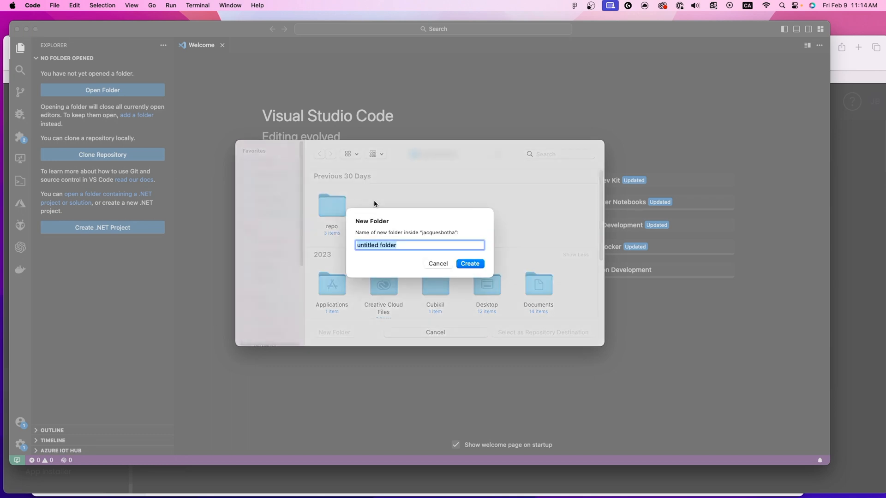
type("Temp")
key("Return")
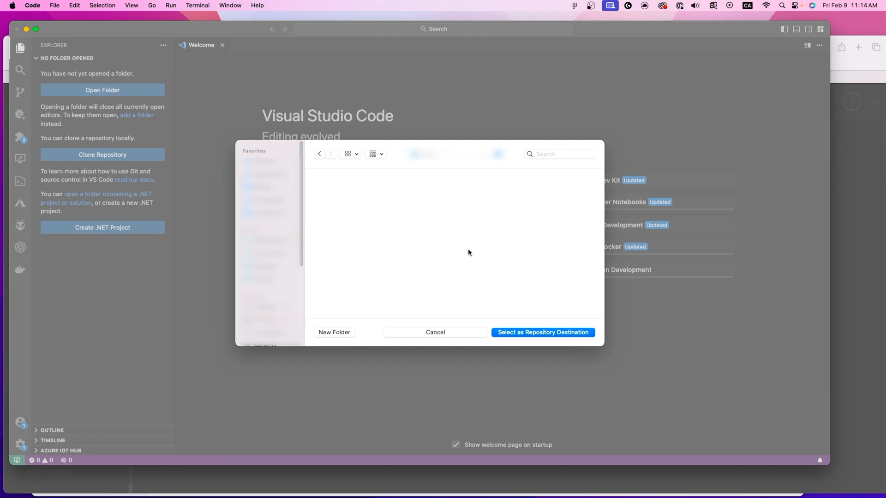
left_click(531, 334)
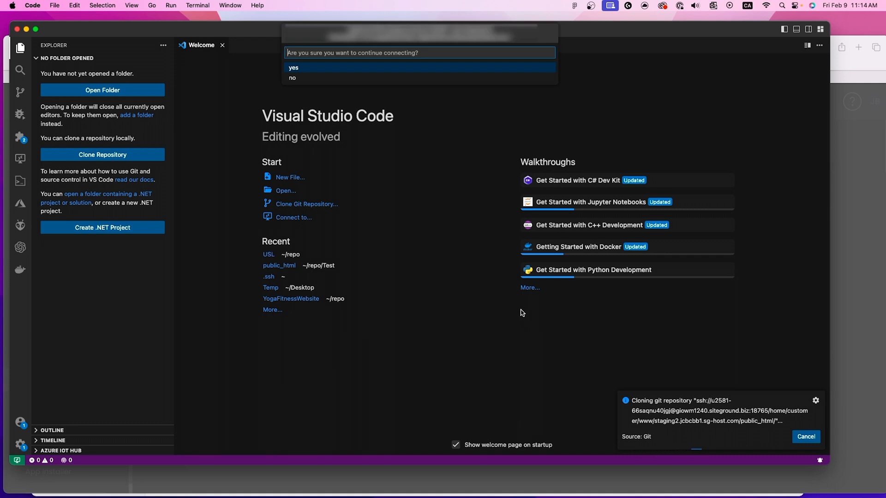
Step: Accept the host connection with the SSH key passphrase and open the cloned repository as a trusted folder
left_click(299, 68)
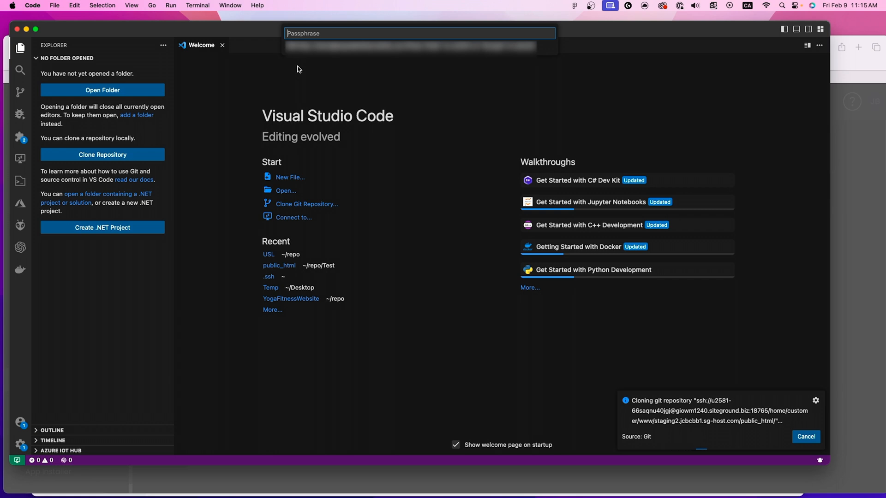
type("•")
key("Return")
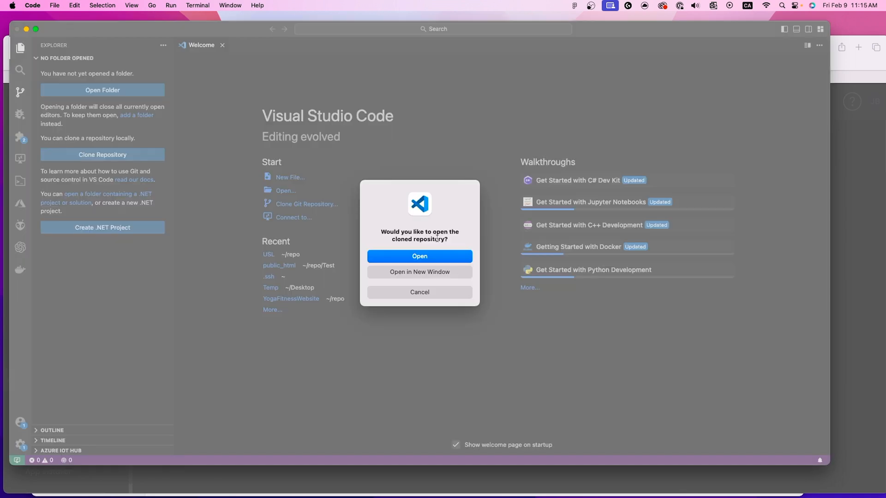
left_click(413, 257)
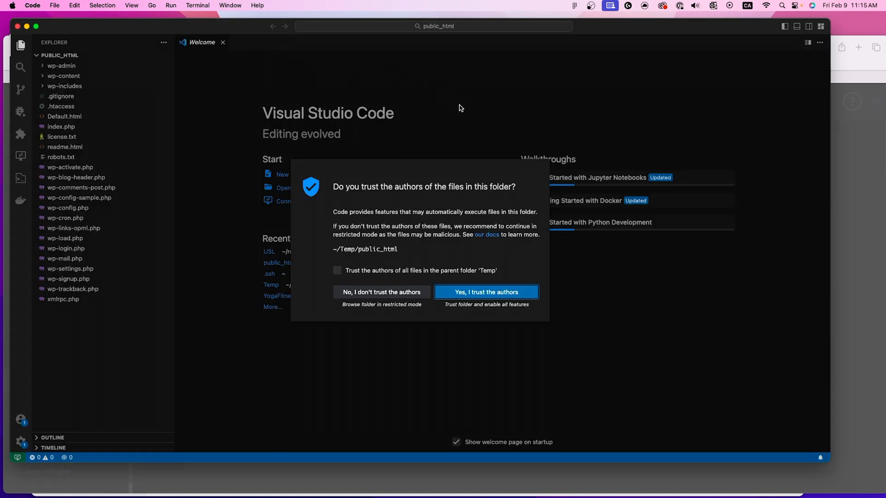
left_click(472, 292)
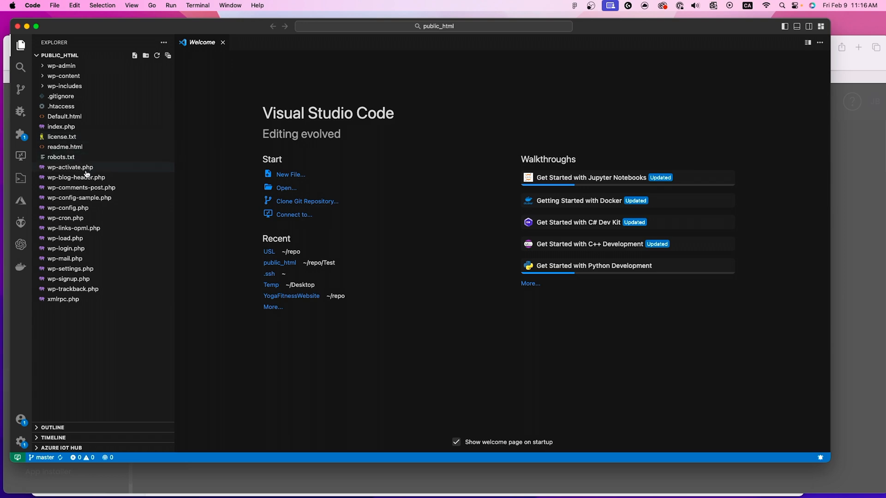
Step: Append the word TEST to the "The base configuration for WordPress" comment on line 3 of wp-config.php and save the file
left_click(89, 208)
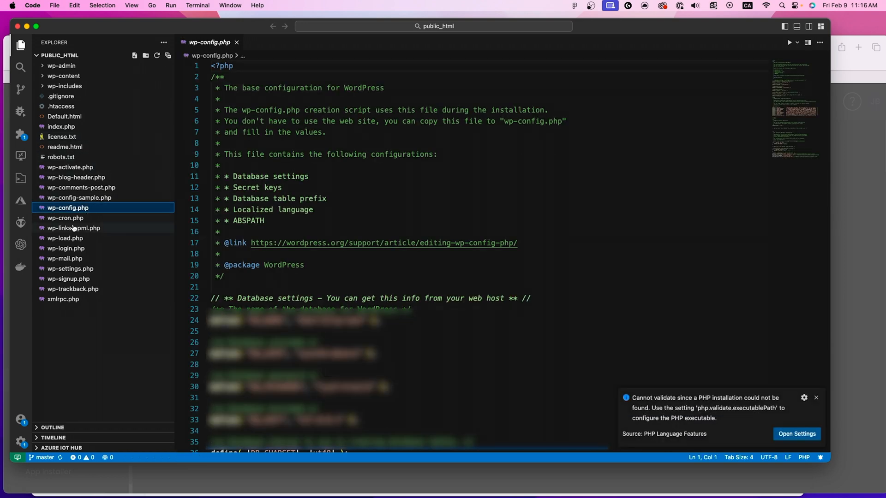
left_click(74, 219)
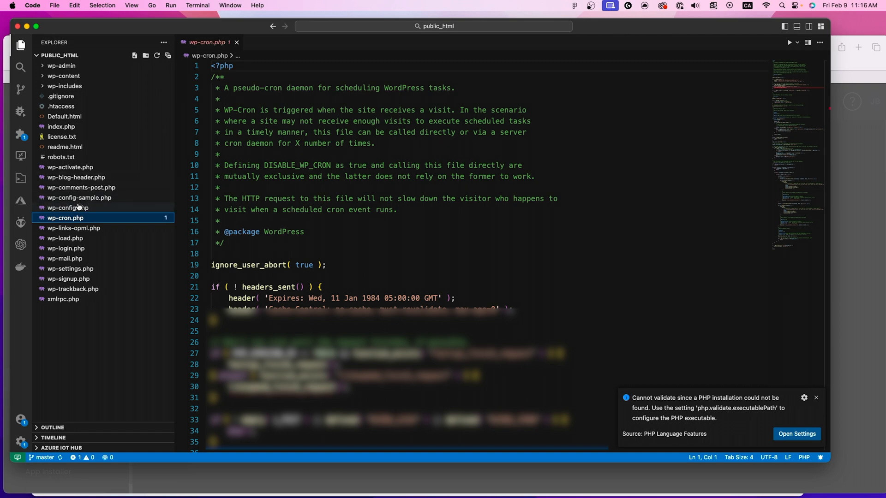
left_click(77, 207)
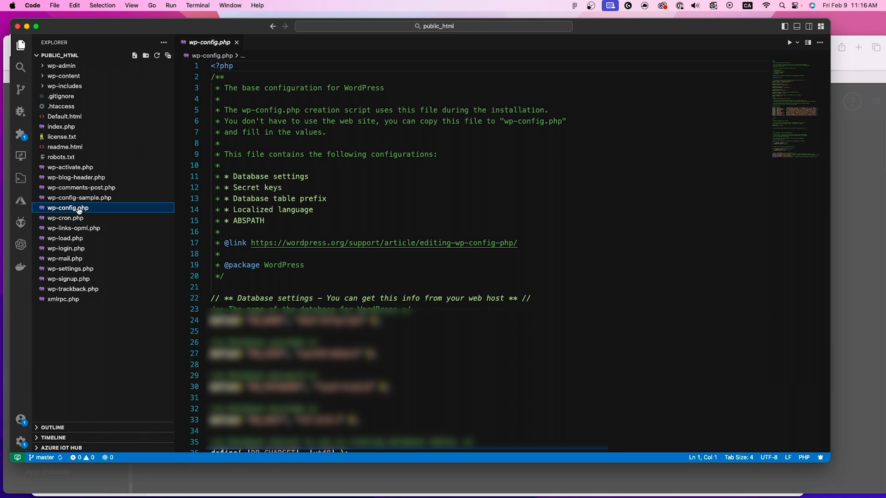
left_click(457, 83)
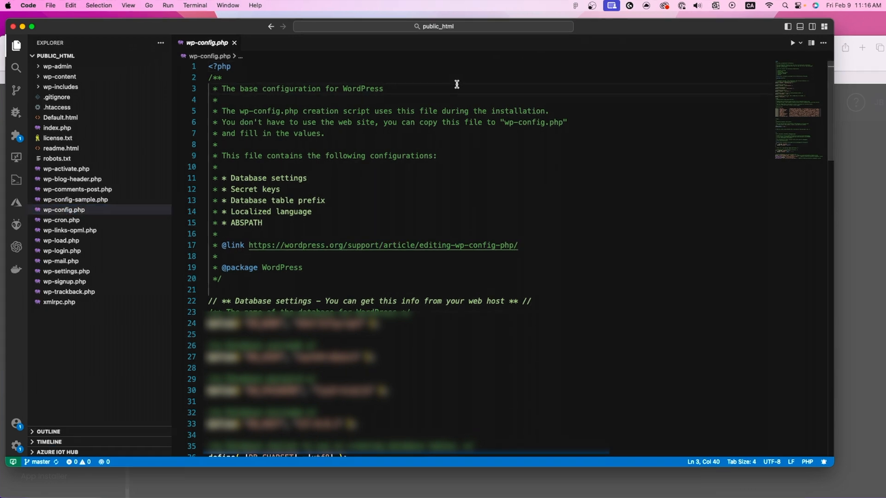
type("TEST")
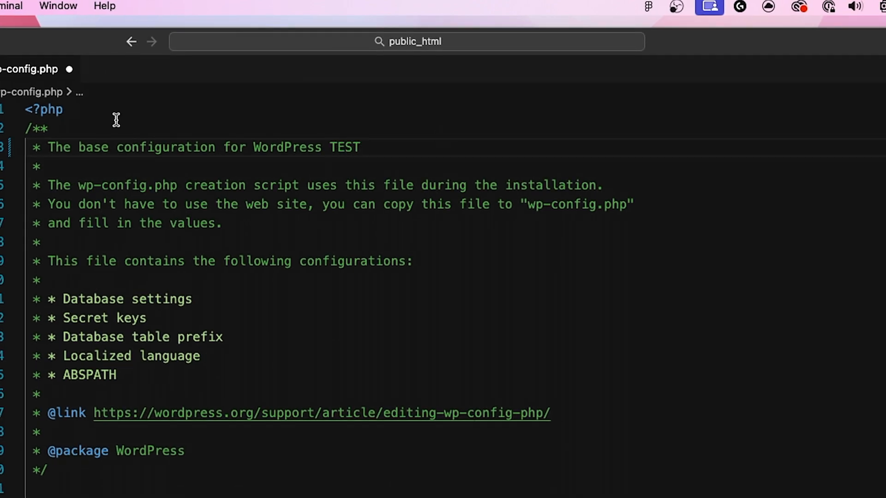
key("super+s")
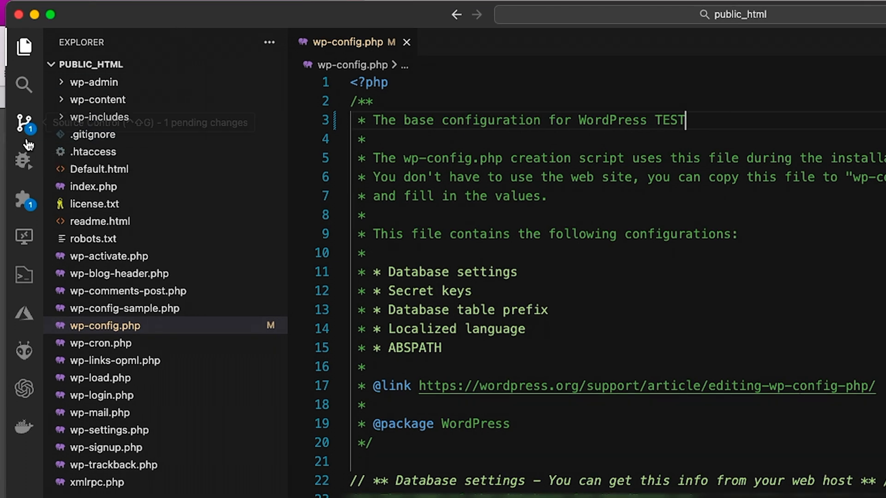
Step: Commit the wp-config.php change to master with the message "First Test Check In"
left_click(20, 119)
left_click(88, 67)
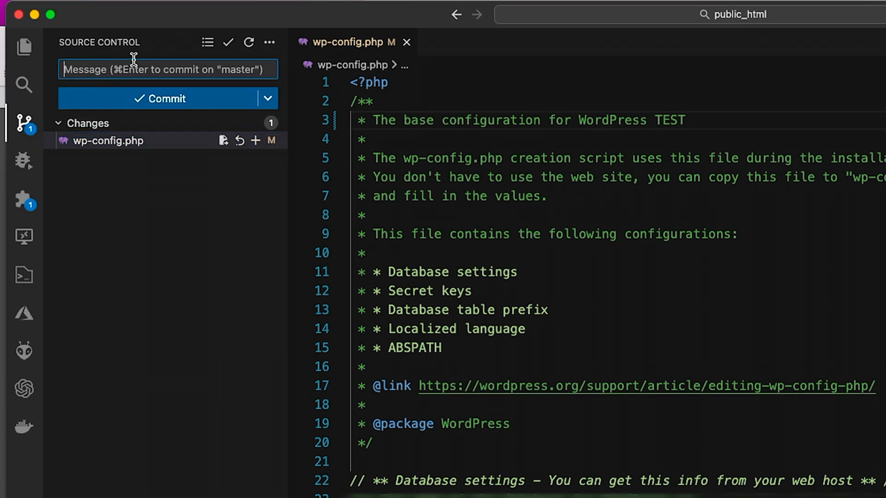
type("Firs")
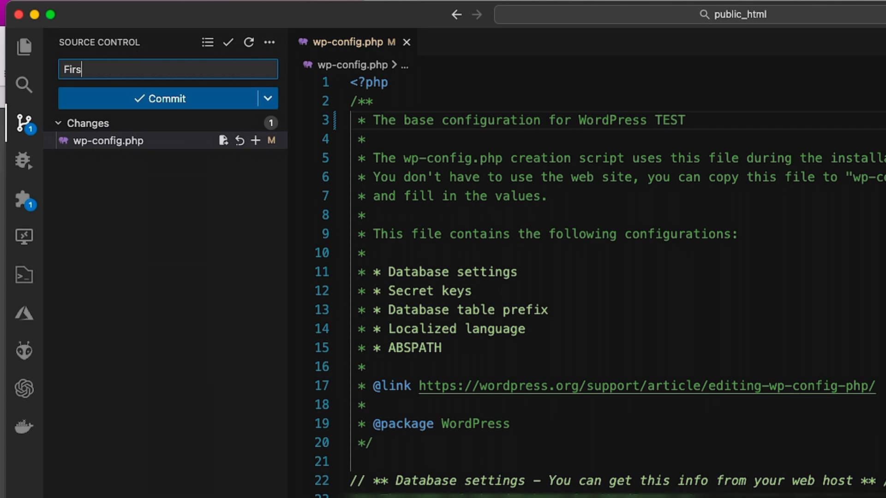
type("t Test Check In")
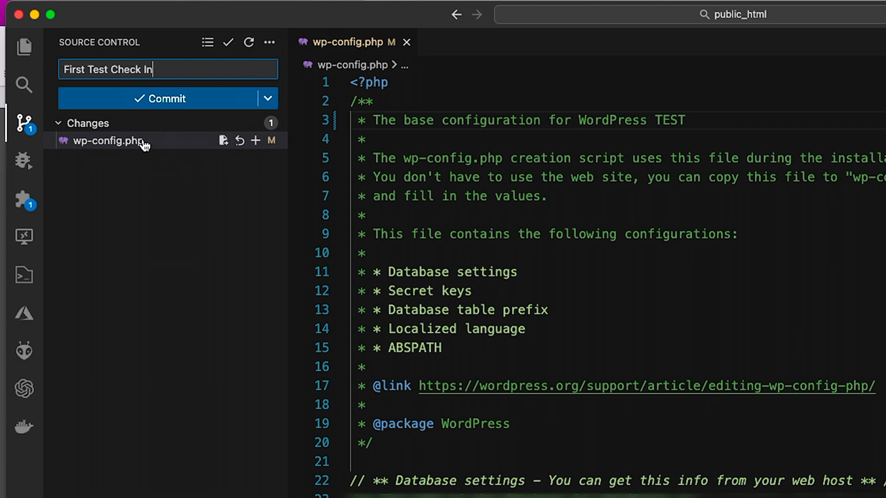
left_click(167, 102)
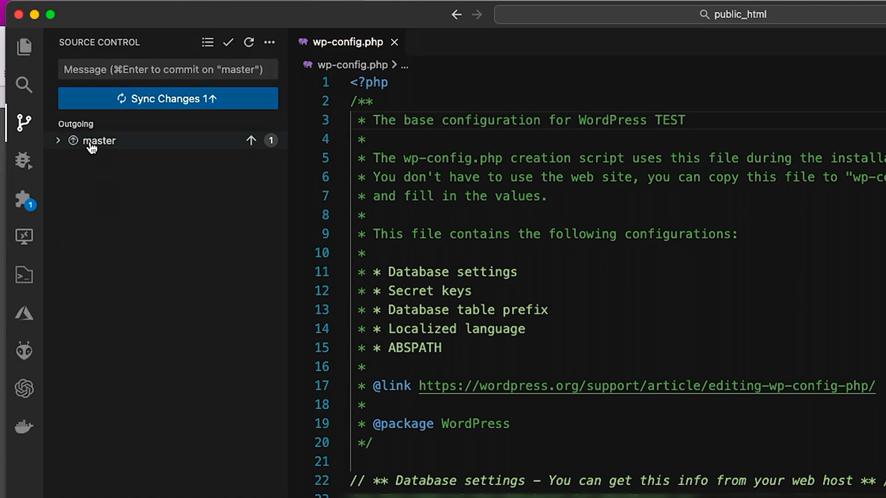
Step: Sync the outgoing master commit to the staging repository, entering the SSH key passphrase at each request
left_click(153, 97)
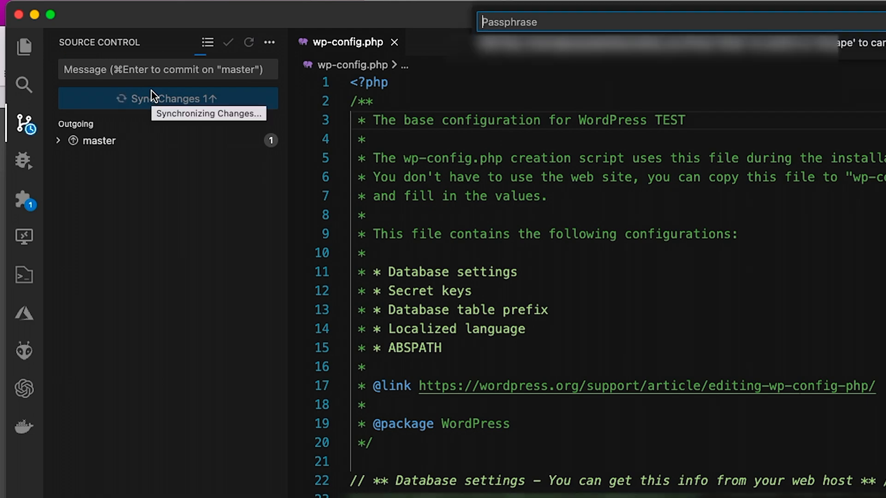
type("••••••••••")
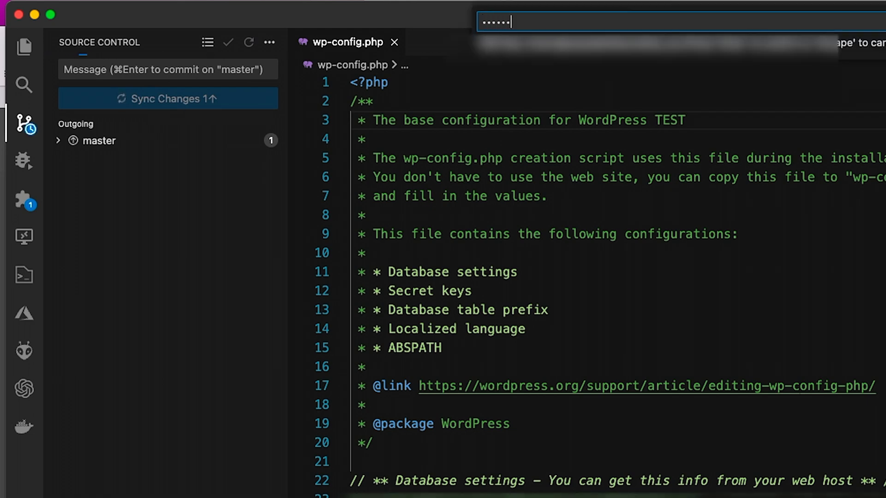
type("•••")
key("Return")
type("••••••••••")
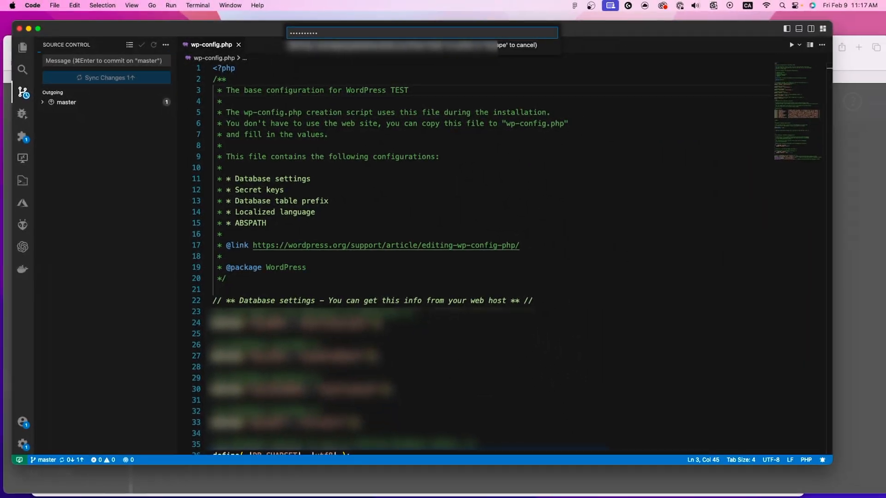
key("Return")
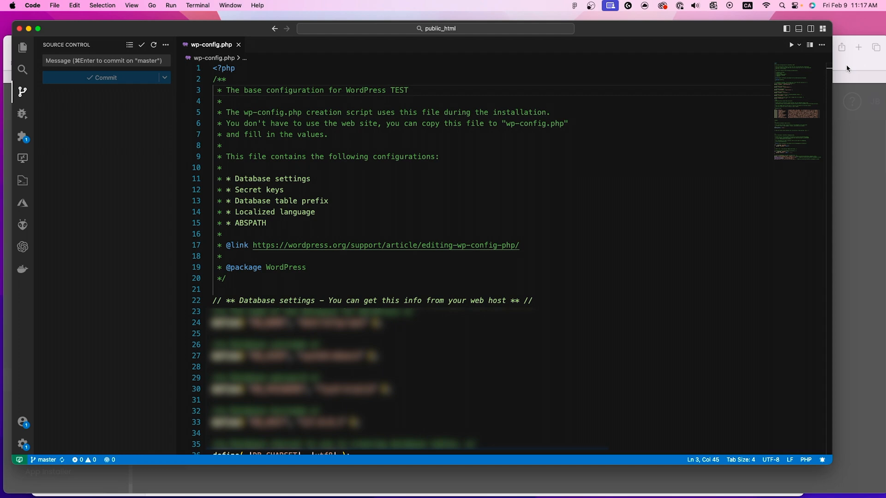
Step: Select the word TEST at the end of line 3 in wp-config.php
key("shift+Left")
key("shift+Left")
key("shift+Left")
key("shift+Left")
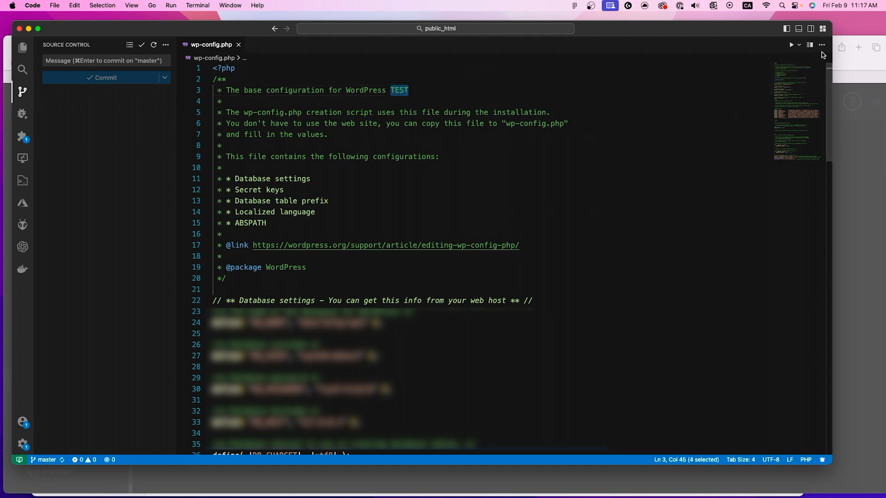
Step: Switch to Safari, close the Git repository details and open the site's File Manager
left_click(850, 59)
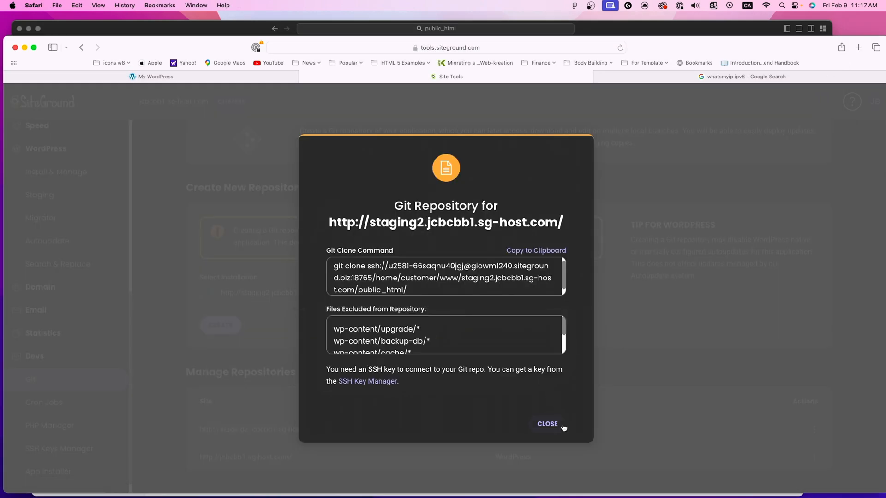
left_click(547, 424)
scroll(41, 191, "up", 10)
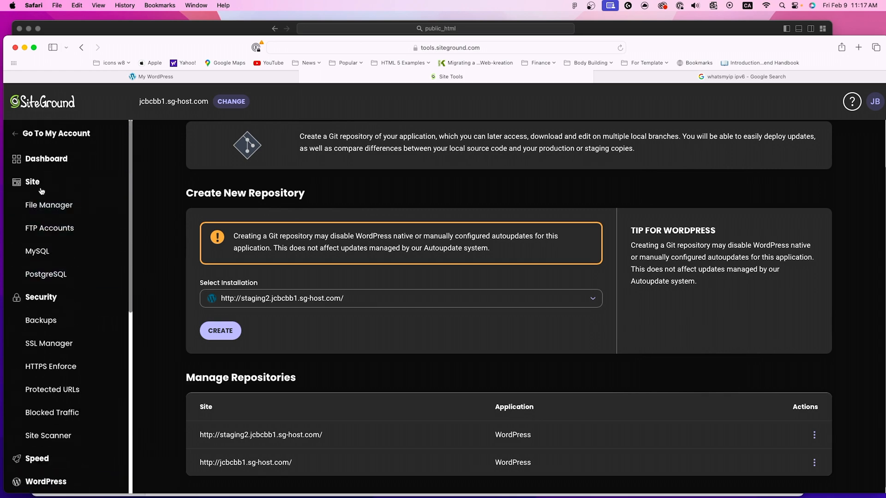
left_click(43, 203)
scroll(221, 270, "up", 3)
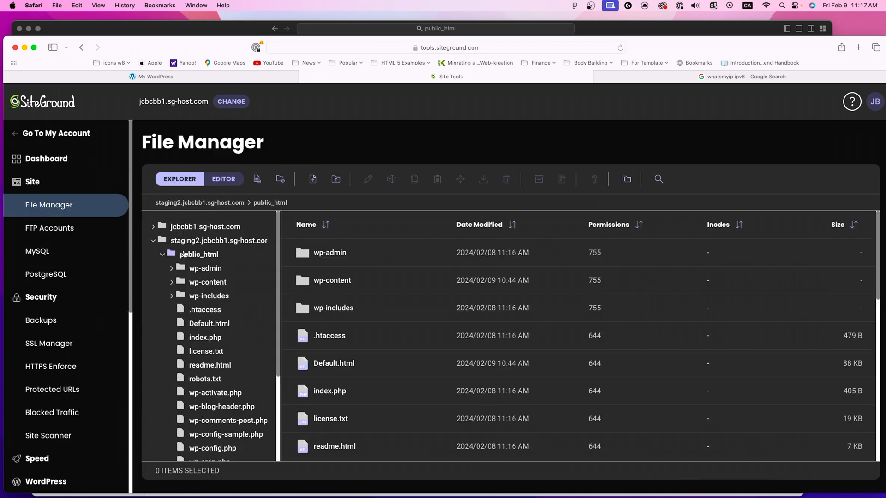
Step: Open wp-config.php from the staging site's public_html folder, check the end of line 3 for TEST, and close the file
scroll(443, 323, "down", 5)
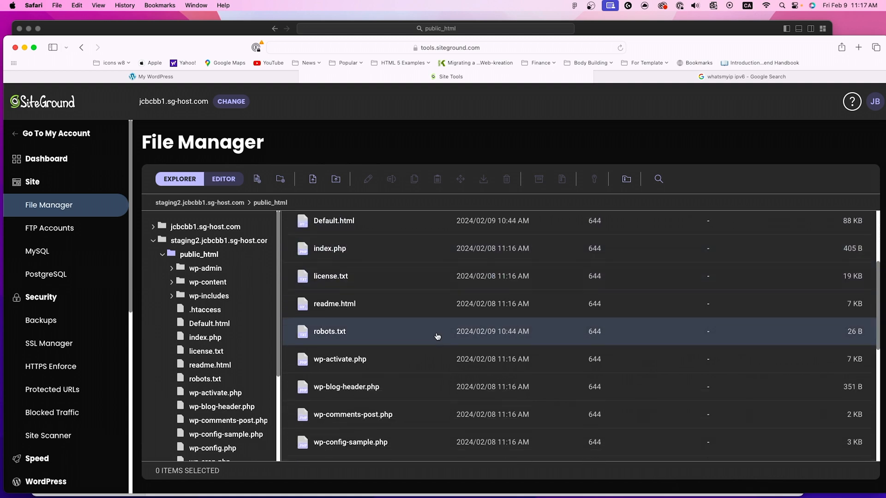
scroll(437, 336, "down", 3)
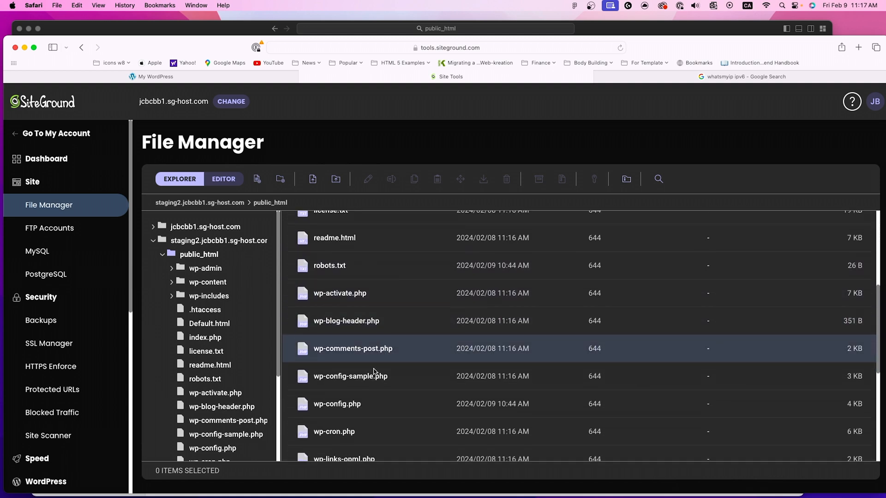
double_click(350, 404)
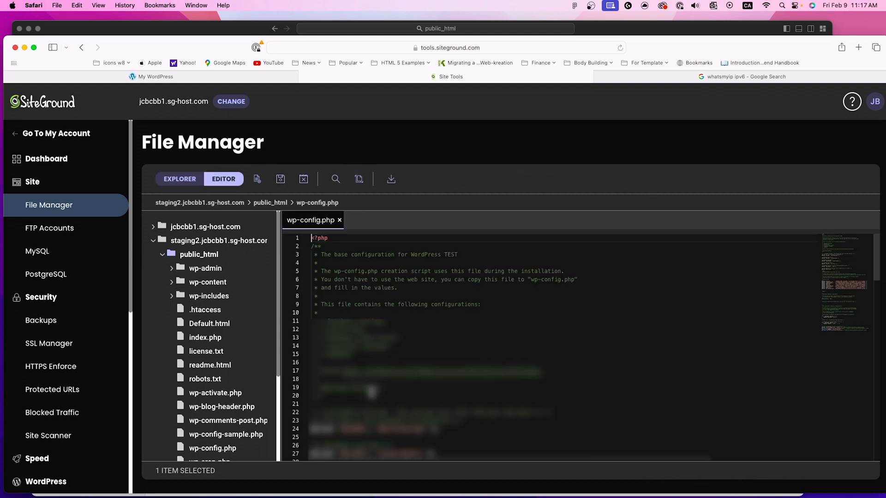
left_click(455, 254)
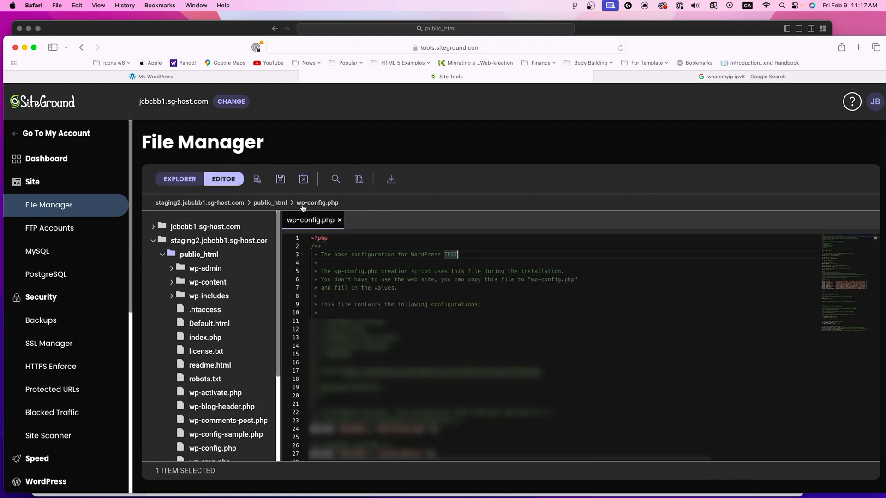
left_click(340, 221)
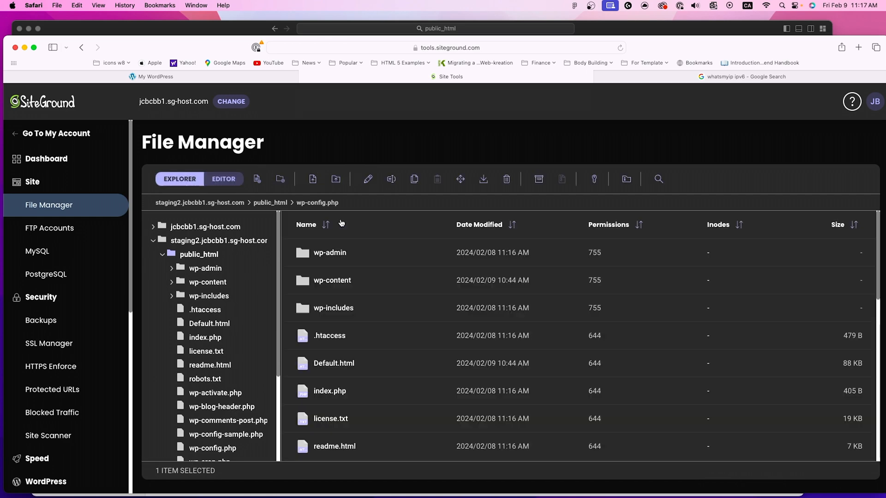
Step: Switch to VS Code, open .gitignore and add the line wp-admin/* below wp-content/w3tc-cache/*
left_click(150, 28)
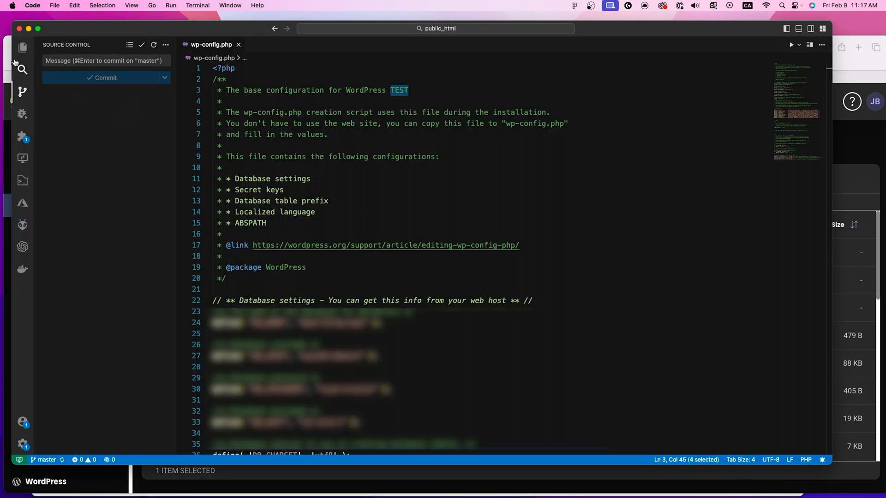
left_click(21, 47)
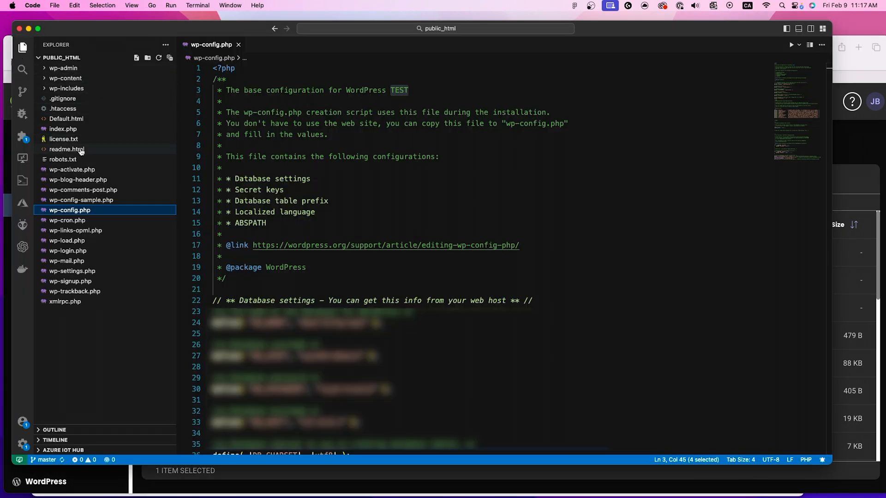
left_click(68, 98)
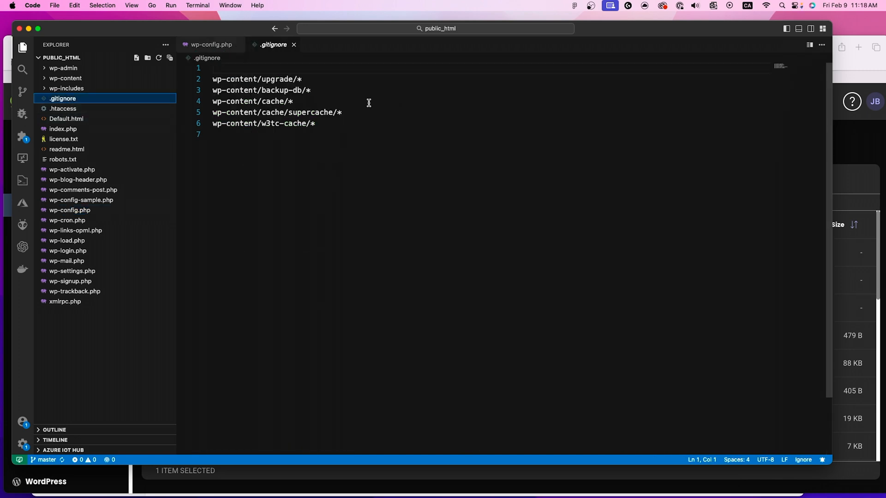
left_click(348, 126)
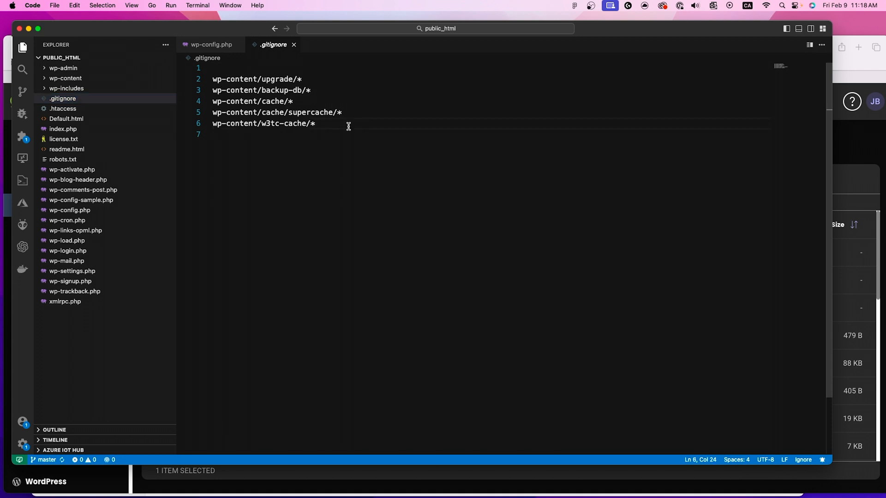
key("Return")
type("wp-admin")
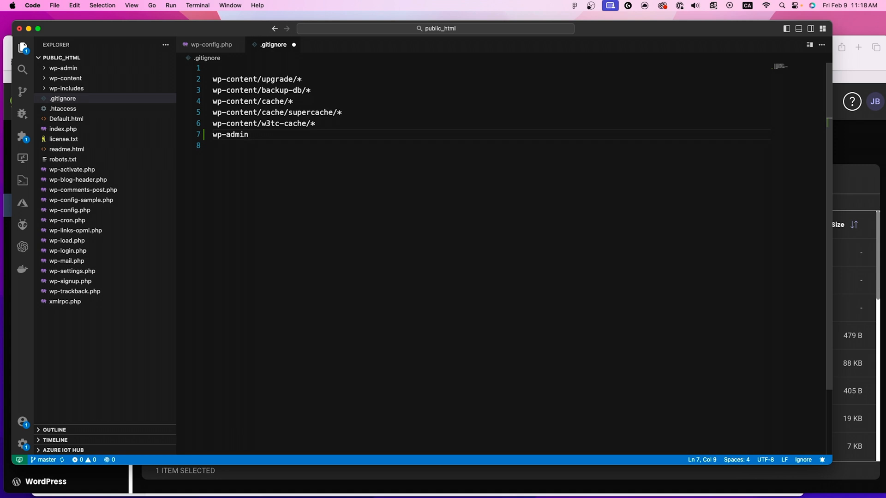
type("/*")
Step: Add the line wp-includes/* below wp-admin/* in .gitignore and save the file
key("Return")
type("Wp")
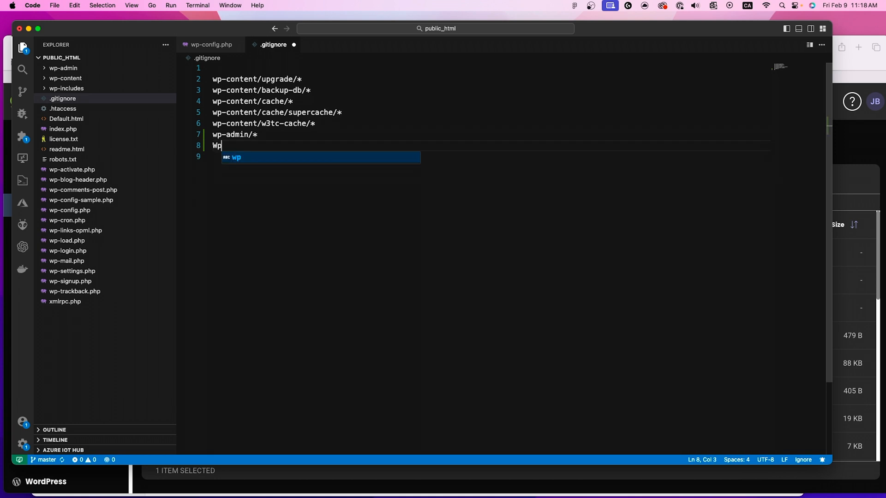
key("BackSpace")
key("BackSpace")
type("wp-")
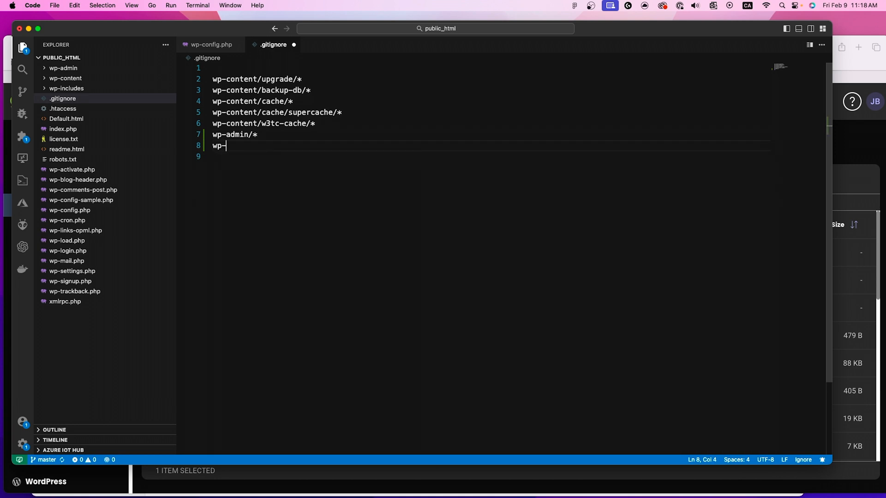
type("includes/*")
key("cmd+s")
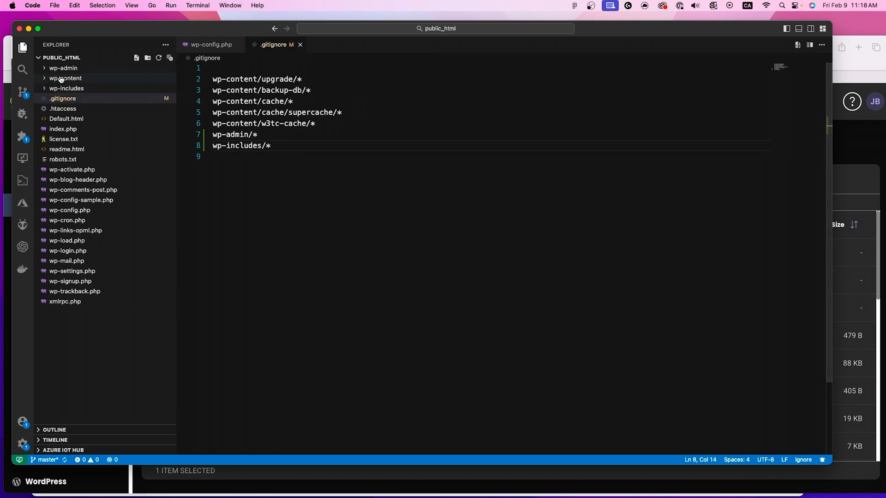
Step: Commit the .gitignore change to master with the message "GitIgnoreChanges"
left_click(25, 99)
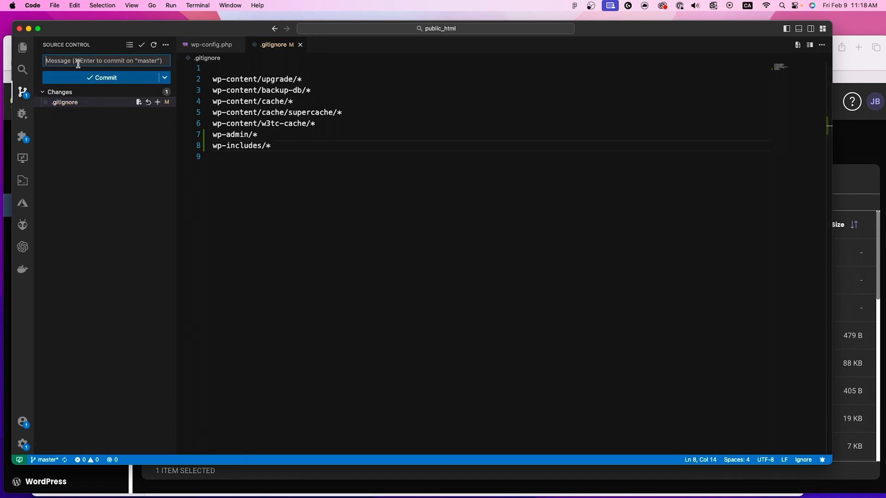
type("Git")
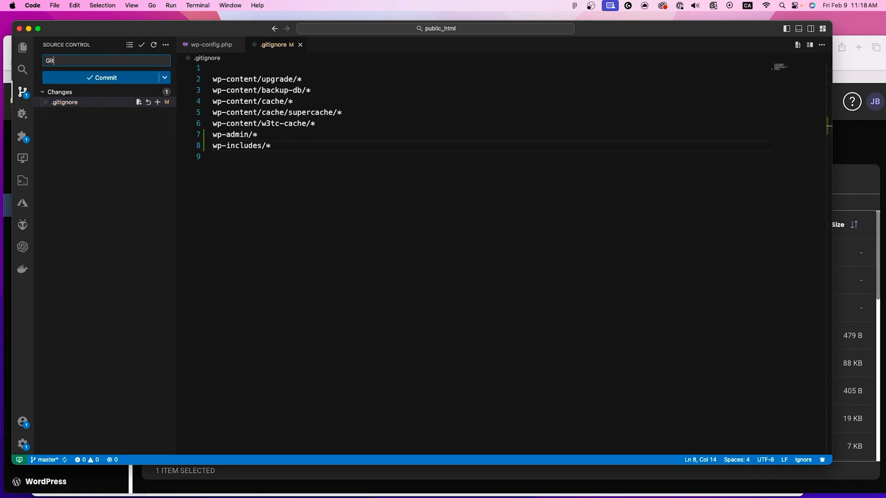
type("IgnoreChanges")
key("super+Return")
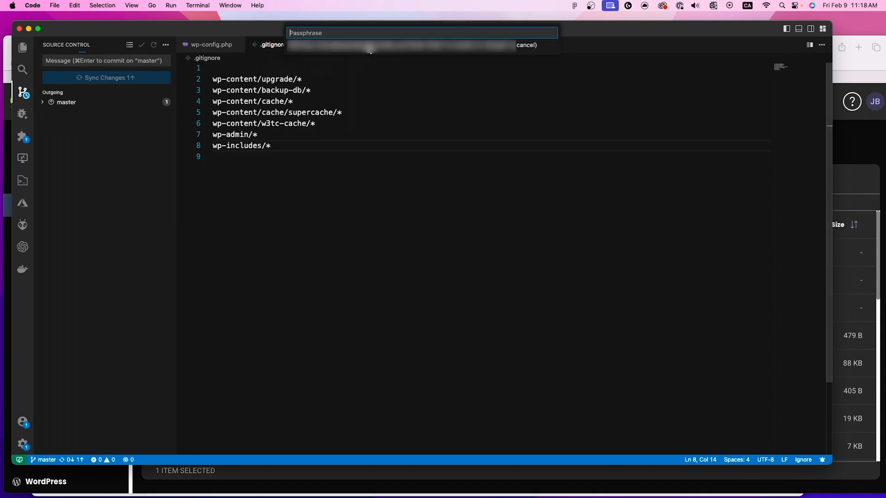
Step: Sync the outgoing master commit, entering the SSH key passphrase, and return to the project's file list
type("•••••")
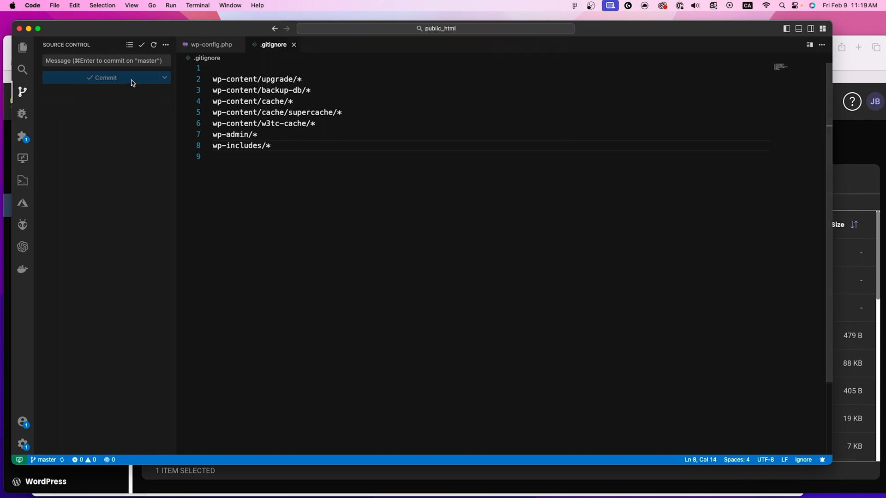
key("Return")
left_click(26, 55)
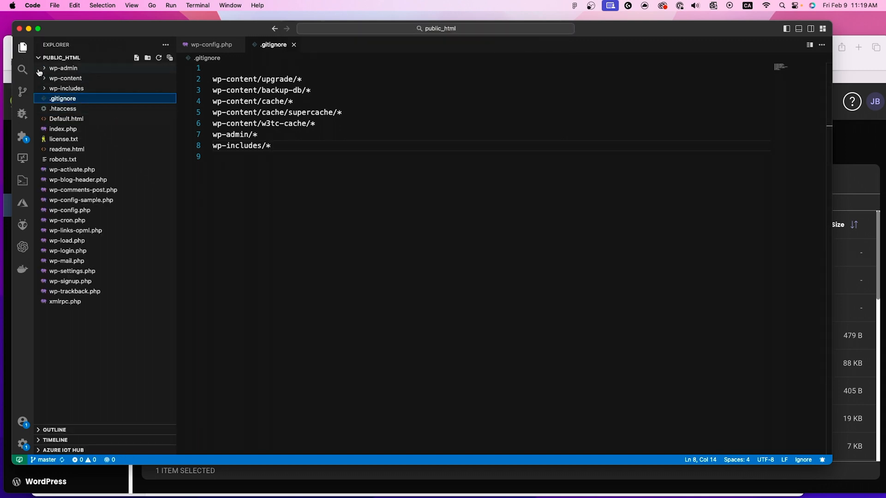
left_click_drag(82, 29, 85, 29)
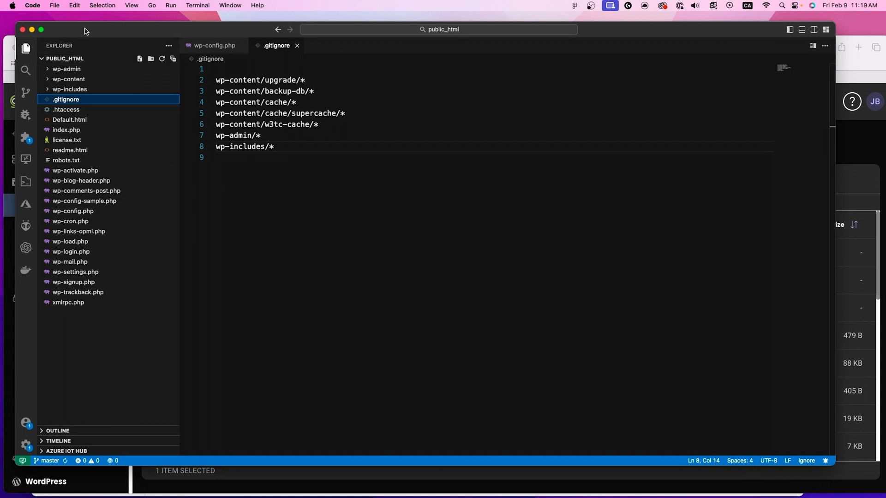
Step: Switch to Safari and collapse the staging2.jcbcbb1.sg-host.com folder in the File Manager tree
left_click(845, 60)
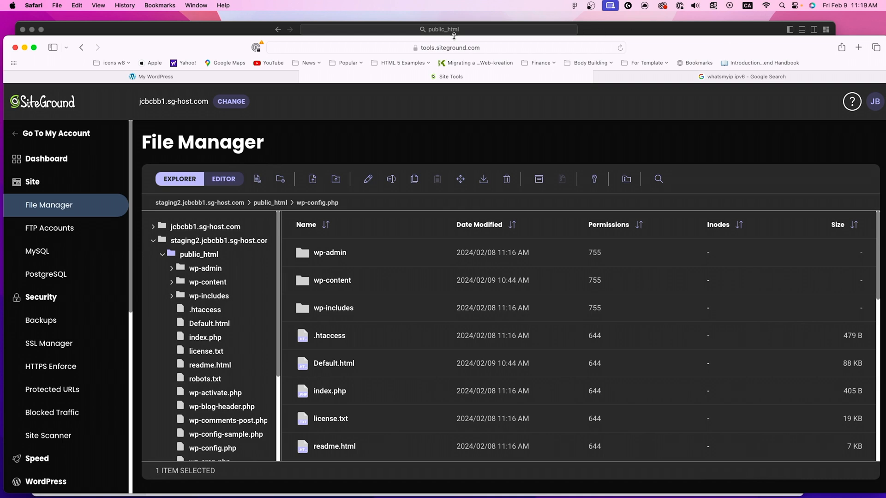
left_click_drag(187, 51, 182, 41)
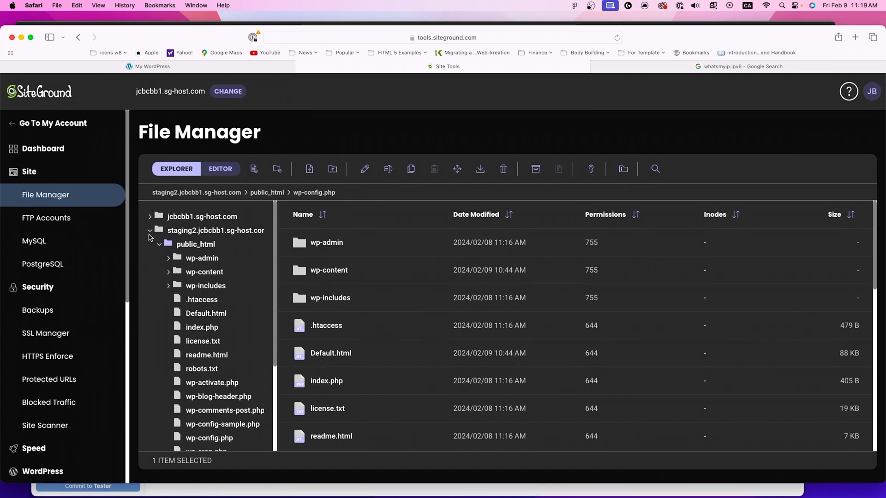
left_click(149, 230)
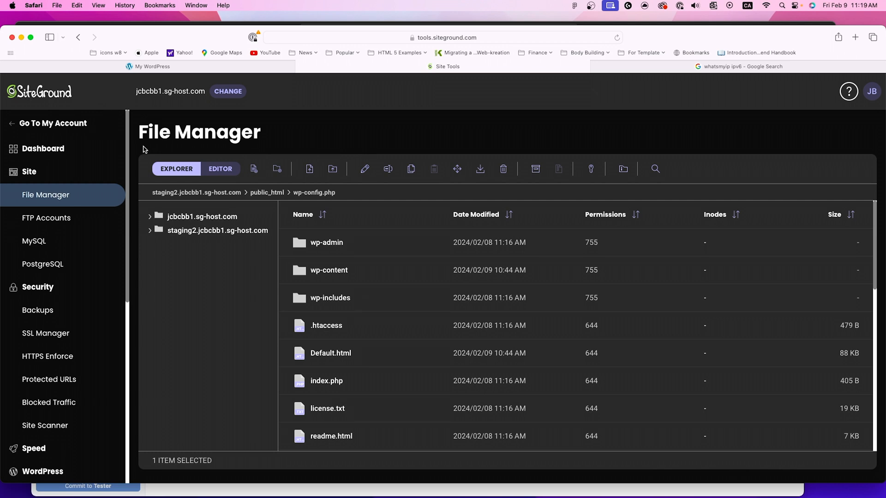
Step: Switch to GitHub Desktop and view its repository list and the branches of public_html
key("super+Tab")
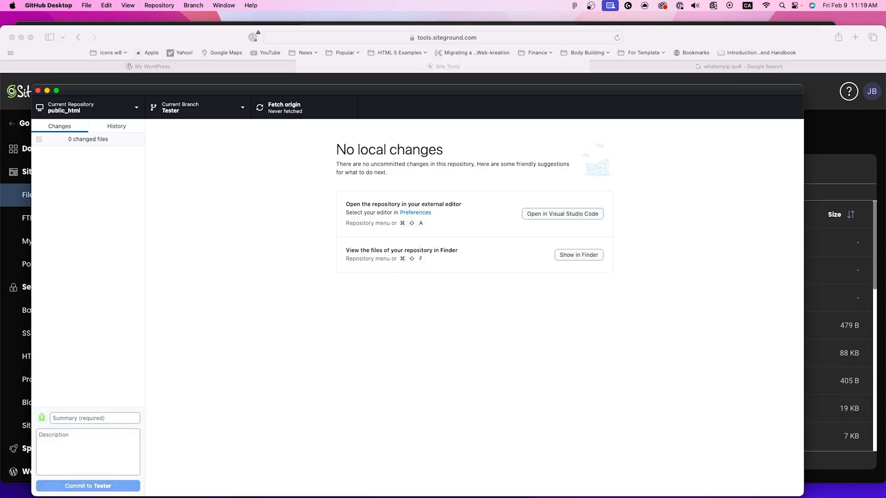
left_click_drag(104, 92, 134, 43)
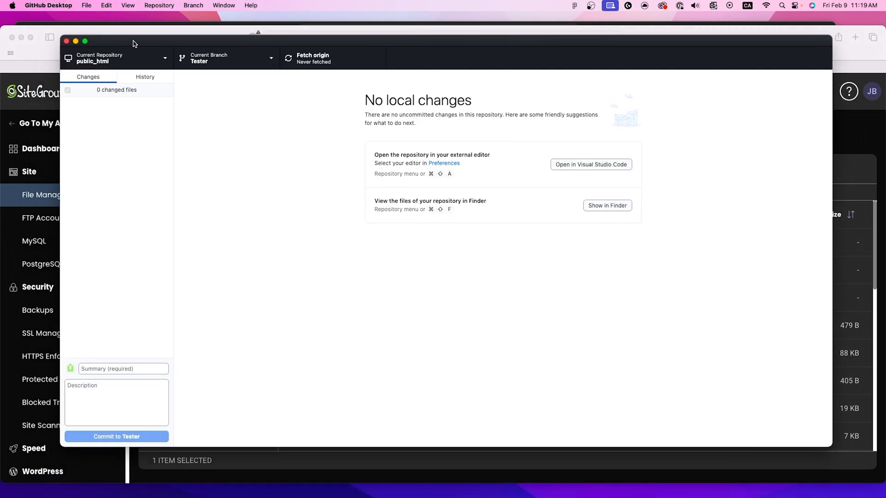
left_click(145, 58)
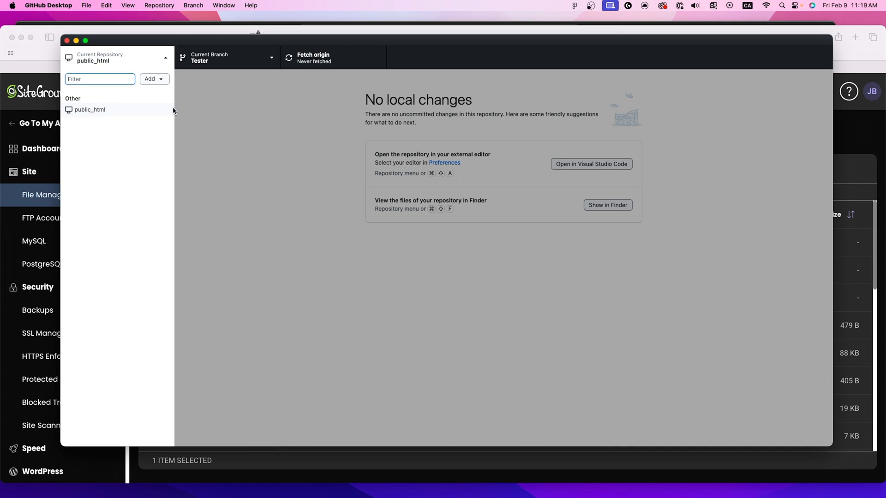
left_click(258, 165)
left_click(248, 60)
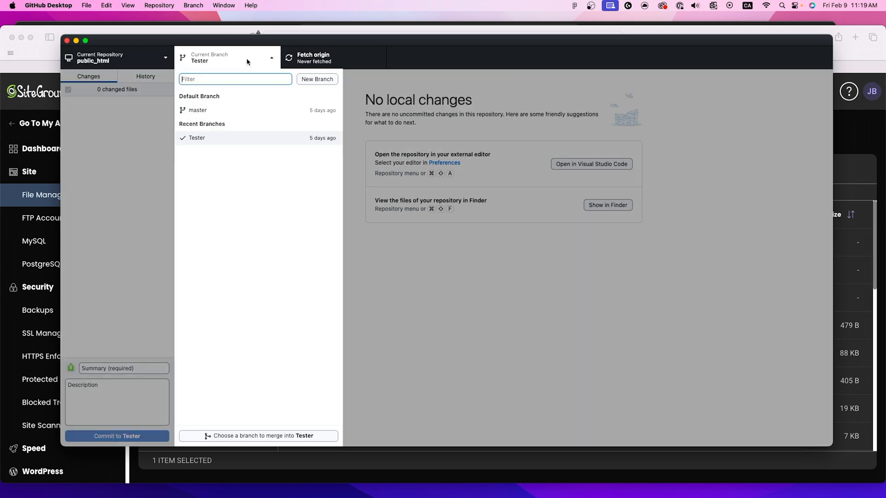
left_click(459, 270)
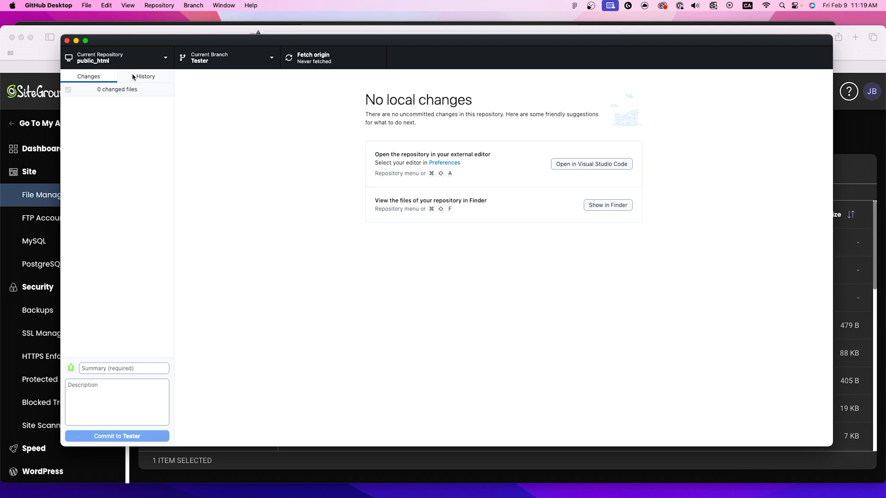
left_click(135, 61)
left_click(259, 88)
left_click_drag(271, 39, 270, 36)
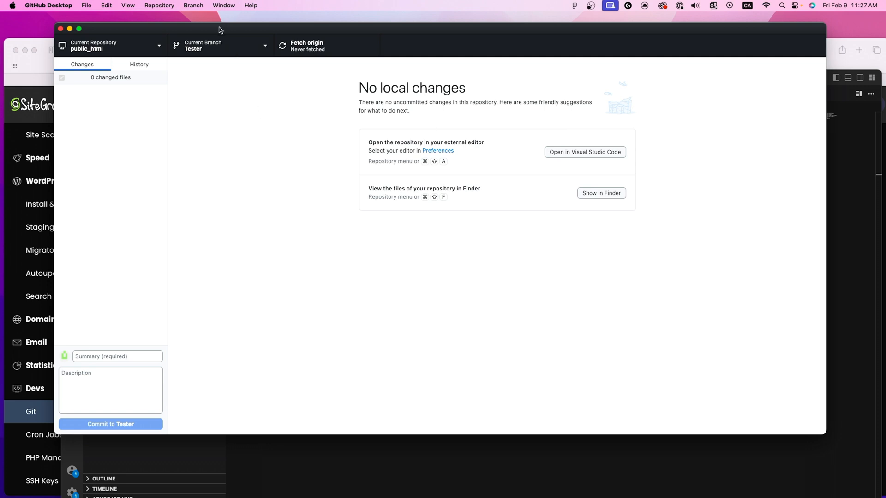
Step: Add the site's cloned public_html folder, outside the repo folder, as a local repository
mouse_move(220, 30)
left_mouse_down()
mouse_move(226, 25)
mouse_move(213, 26)
left_mouse_up()
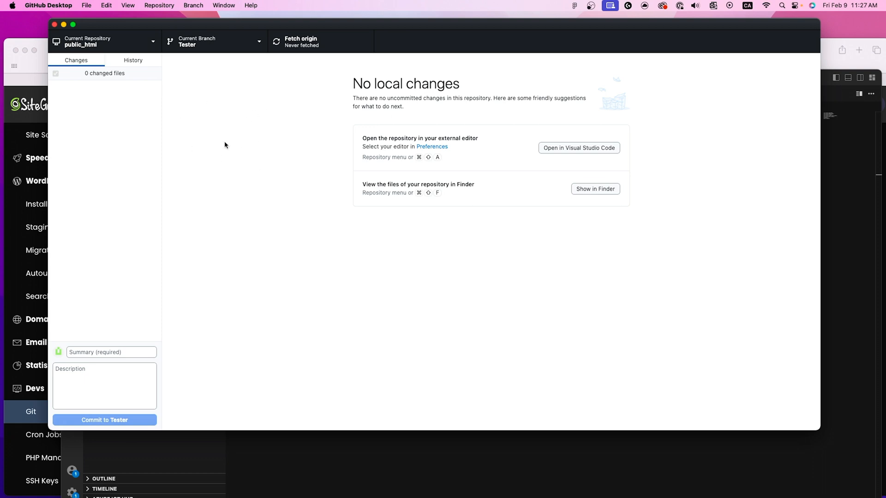
left_click(91, 6)
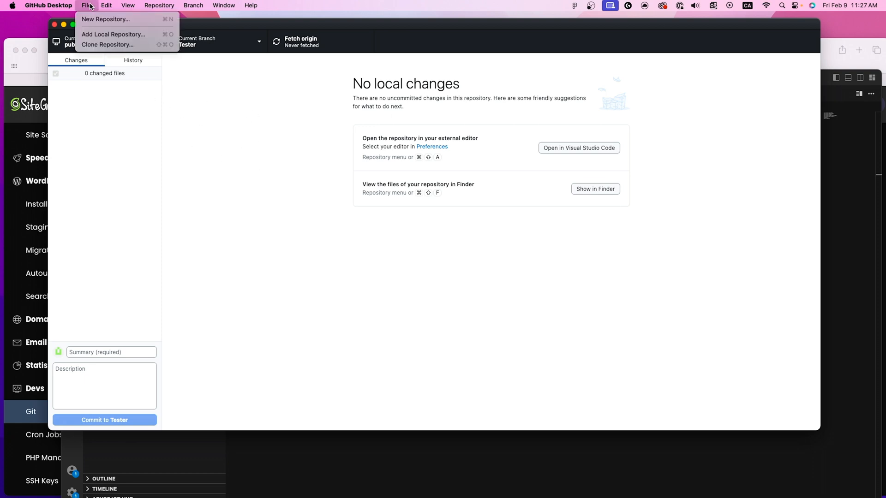
left_click(104, 35)
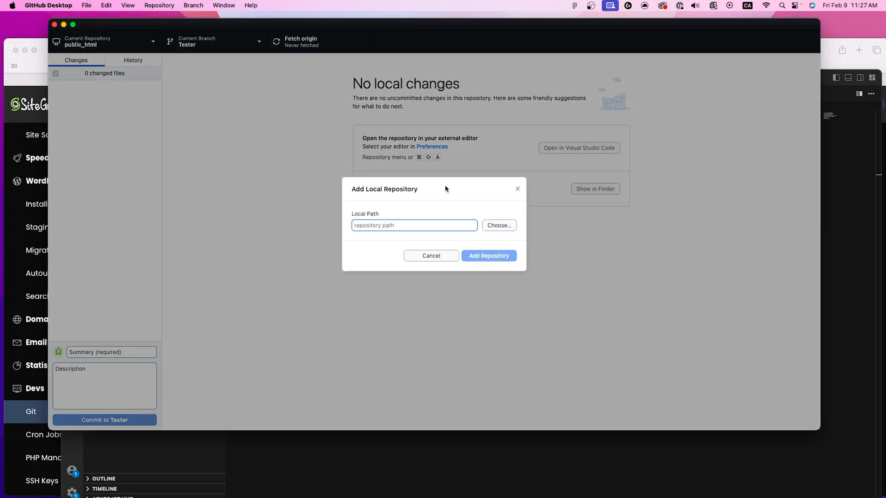
left_click(495, 225)
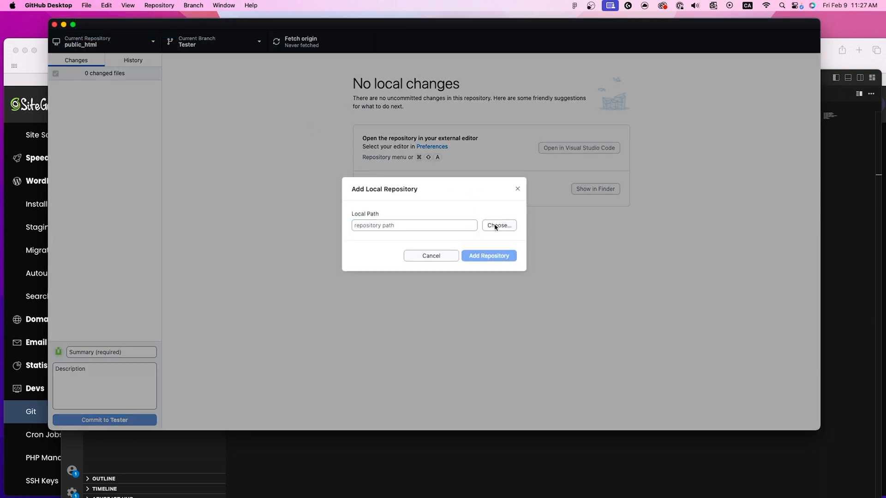
left_click(441, 139)
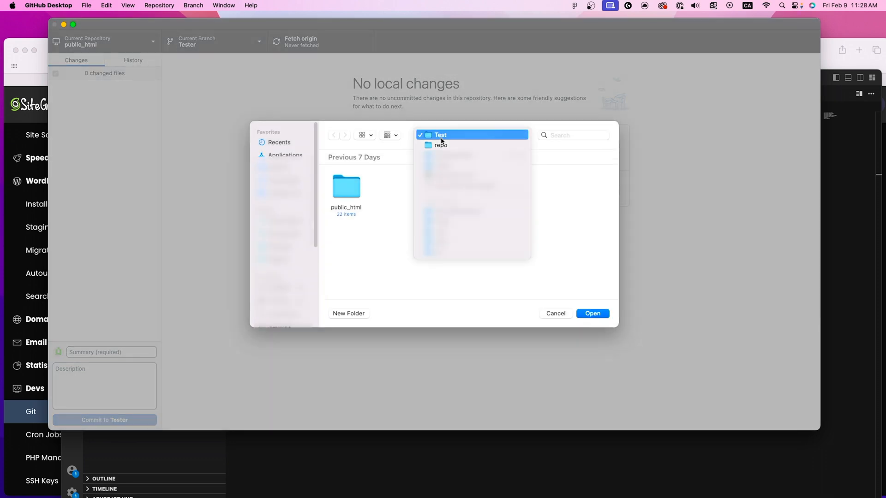
left_click(445, 146)
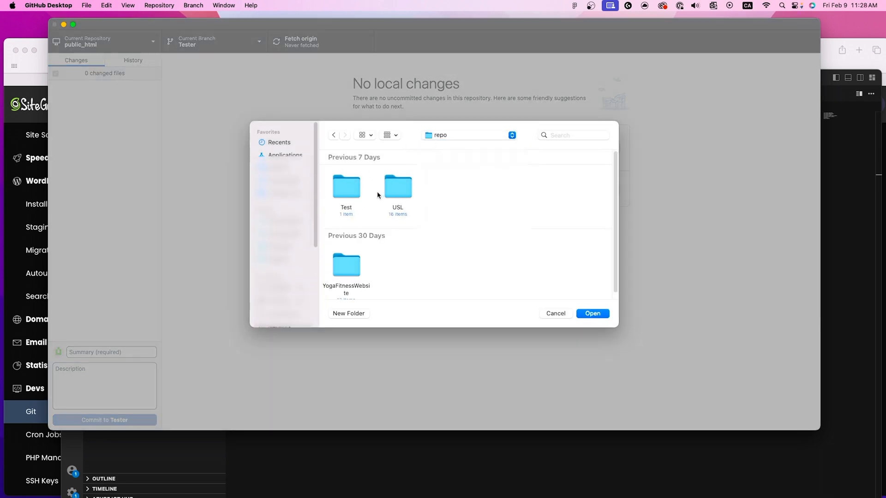
left_click(447, 136)
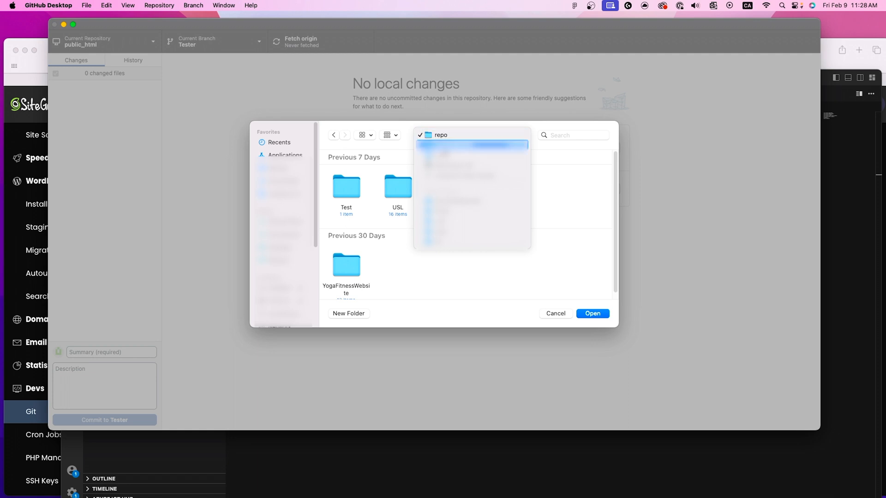
left_click(446, 145)
double_click(345, 186)
left_click(343, 186)
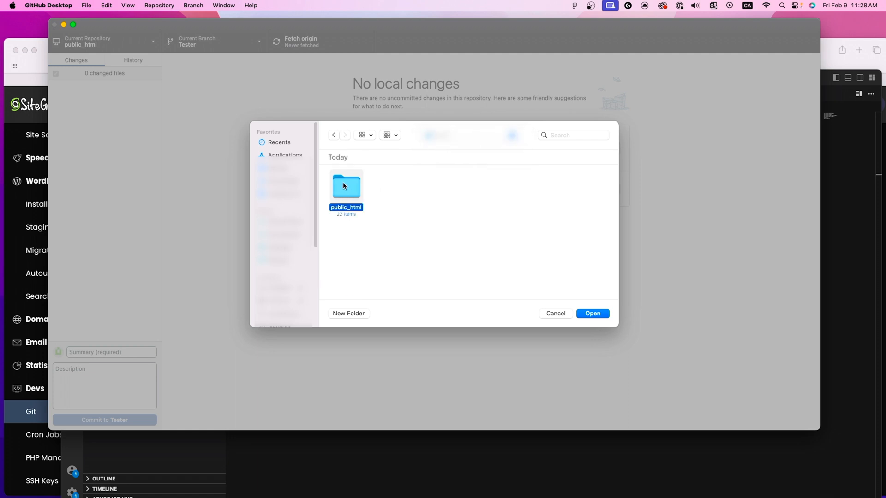
double_click(344, 186)
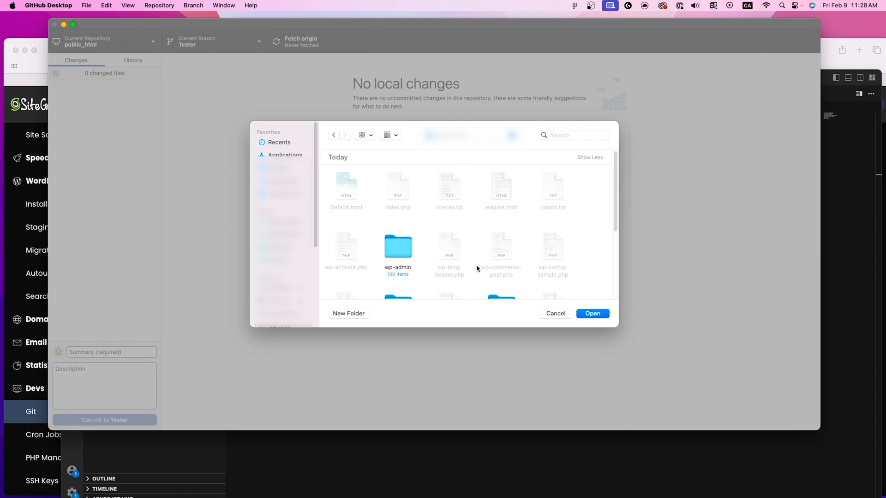
left_click(591, 315)
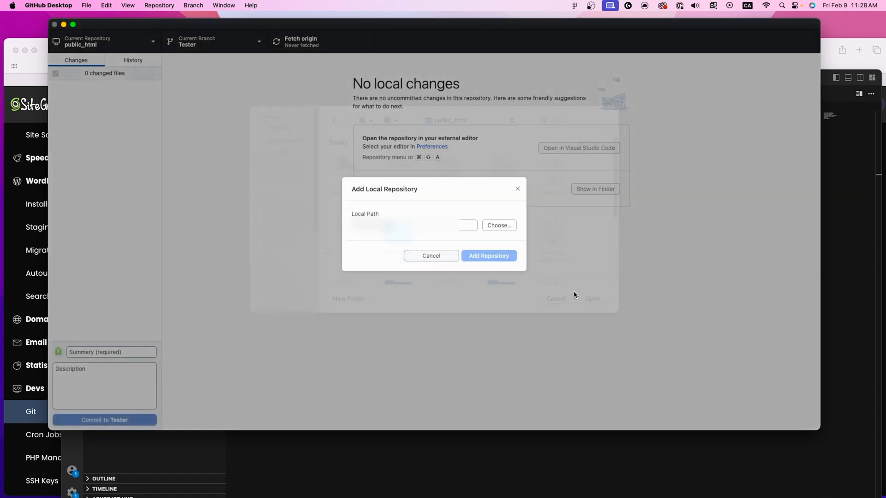
left_click(482, 256)
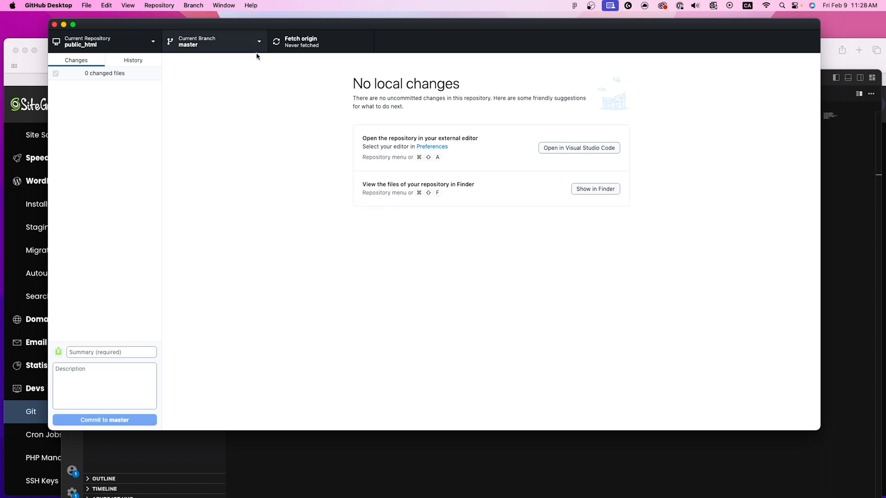
Step: View the branches of the newly added public_html repository and the list of local repositories
left_click(208, 40)
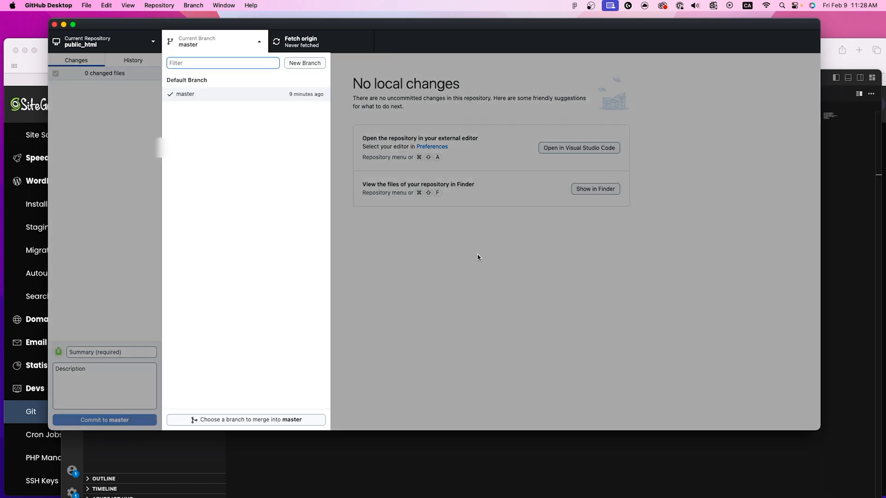
left_click(535, 329)
left_click(153, 46)
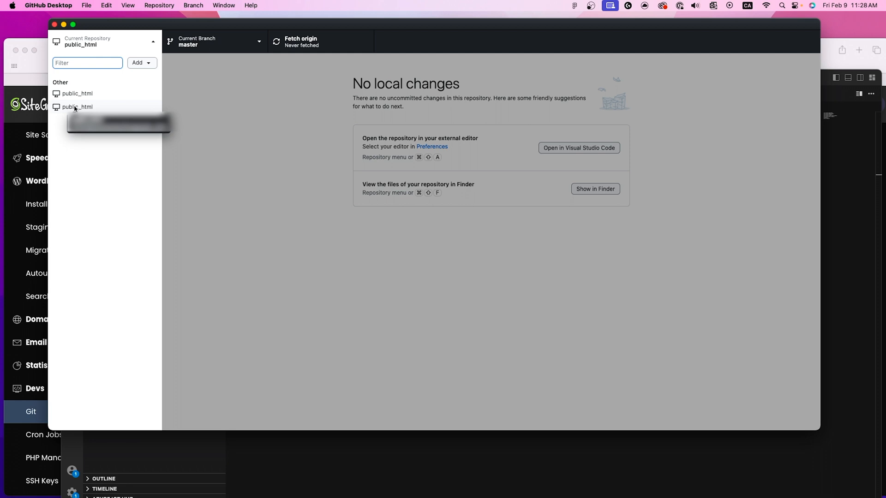
left_click(188, 123)
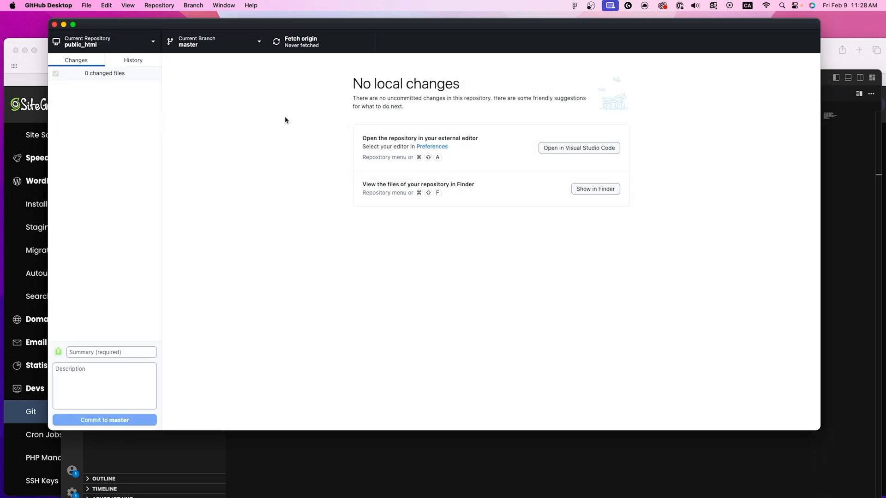
Step: Review the commit history, comparing the GitIgnoreChanges and First Test Check In diffs and checking the actions available for a commit
left_click(133, 60)
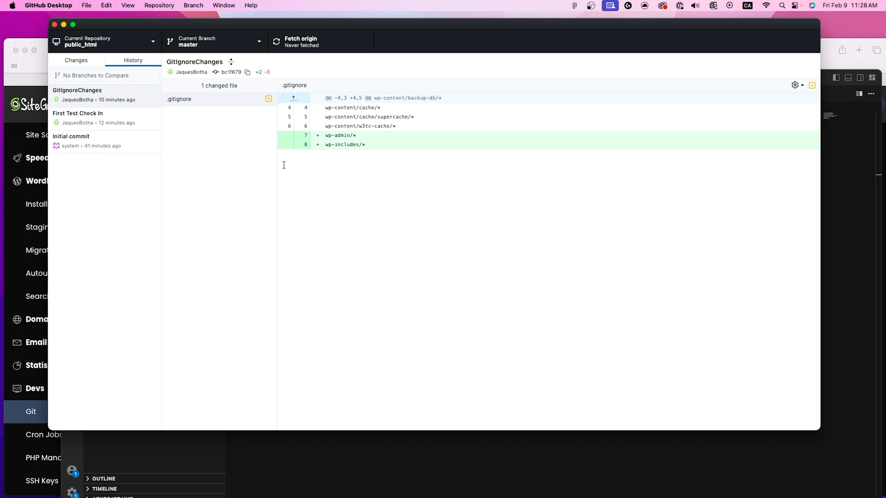
left_click(99, 119)
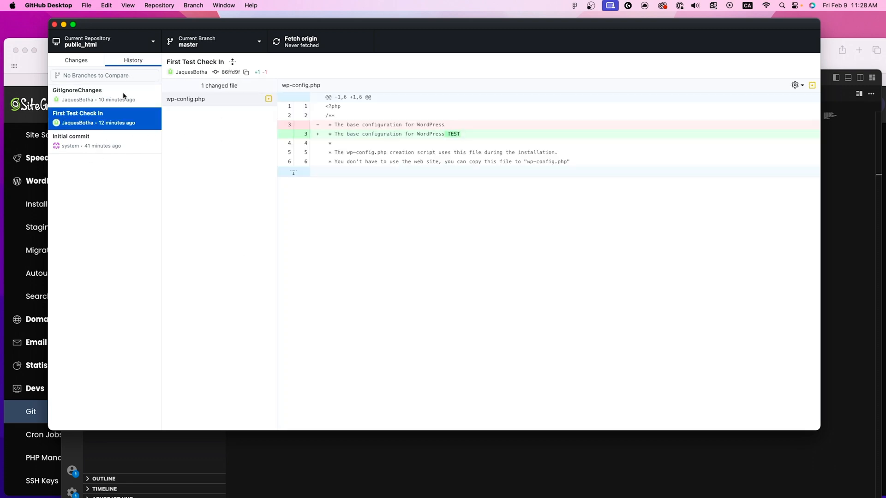
left_click_drag(447, 134, 457, 136)
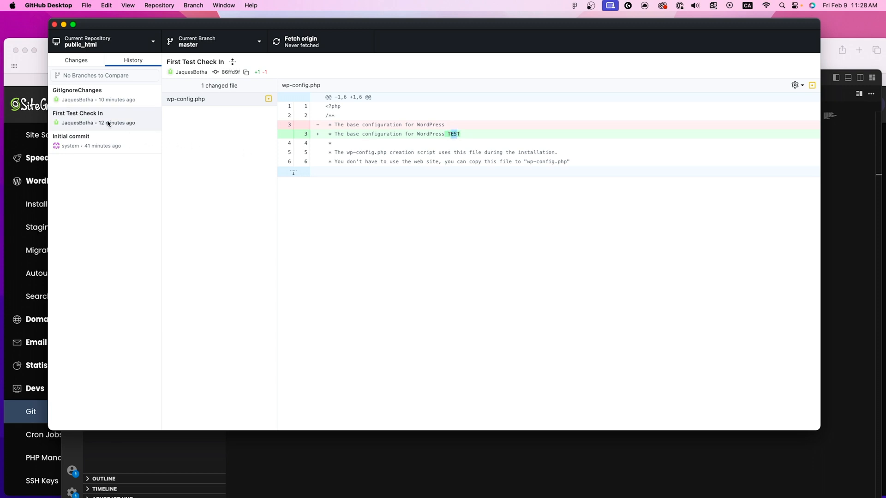
left_click(103, 106)
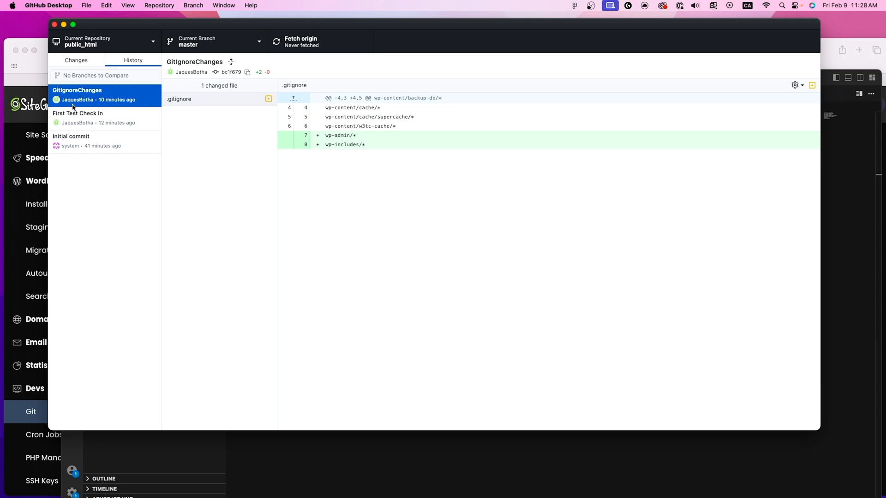
key("Down")
key("Up")
right_click(103, 120)
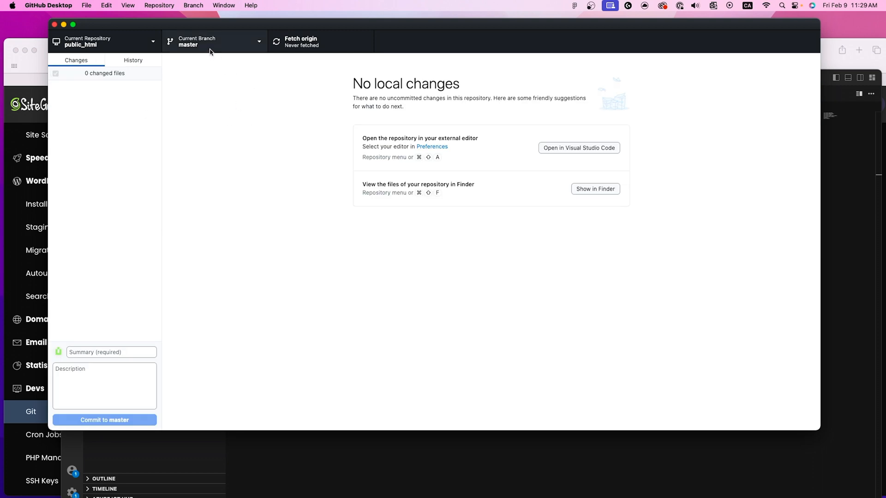
left_click(213, 49)
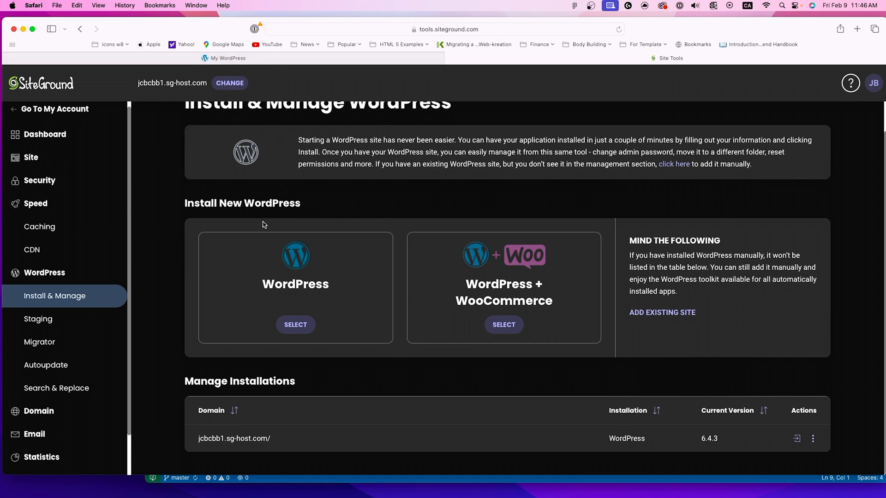
Step: Look up the nightly staging copy in SiteGround, try to open its WordPress admin, and close that page
left_click(72, 328)
scroll(509, 362, "down", 3)
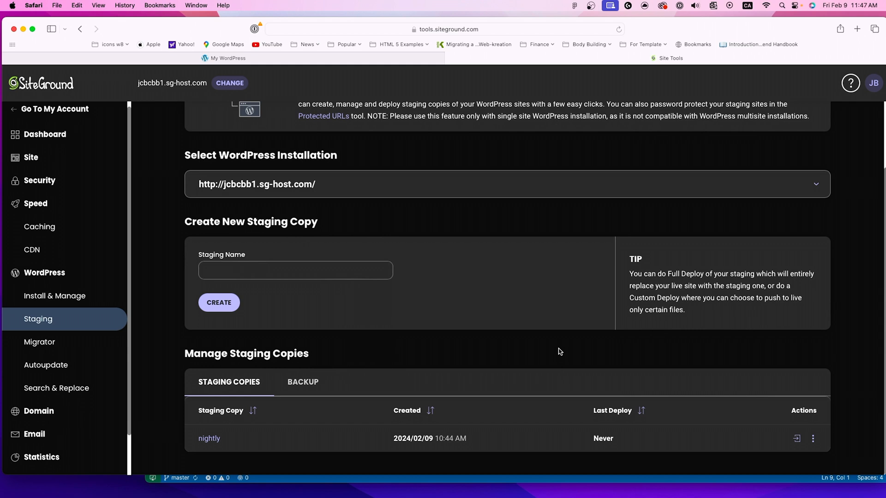
scroll(559, 352, "up", 1)
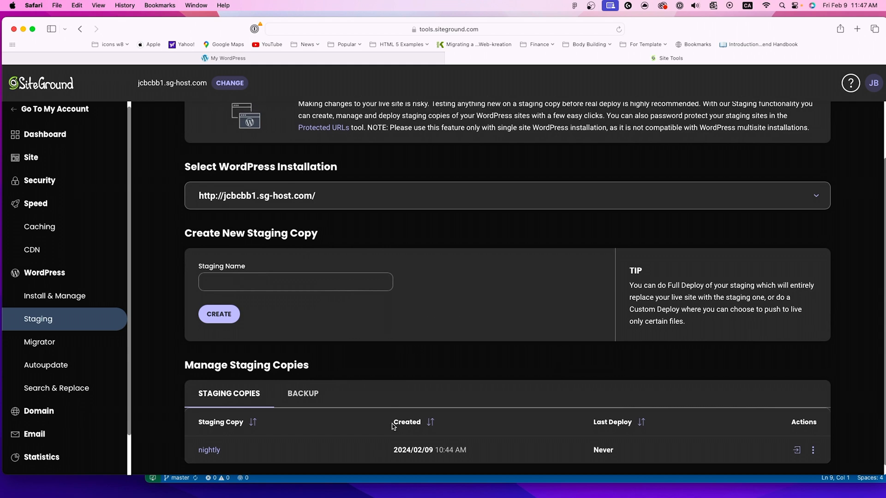
scroll(395, 426, "down", 1)
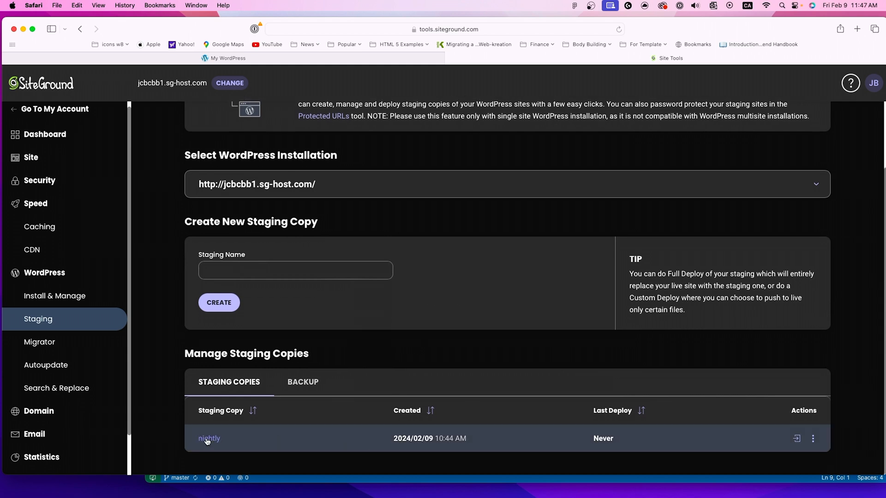
left_click(797, 439)
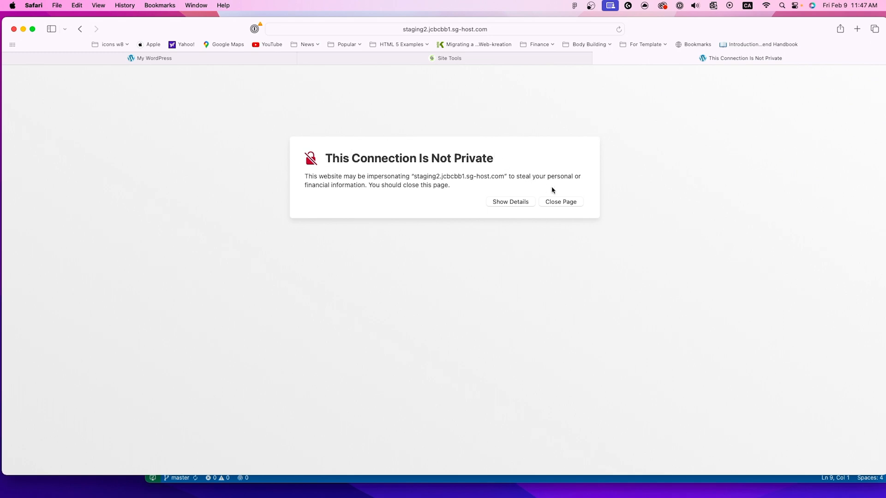
left_click(558, 202)
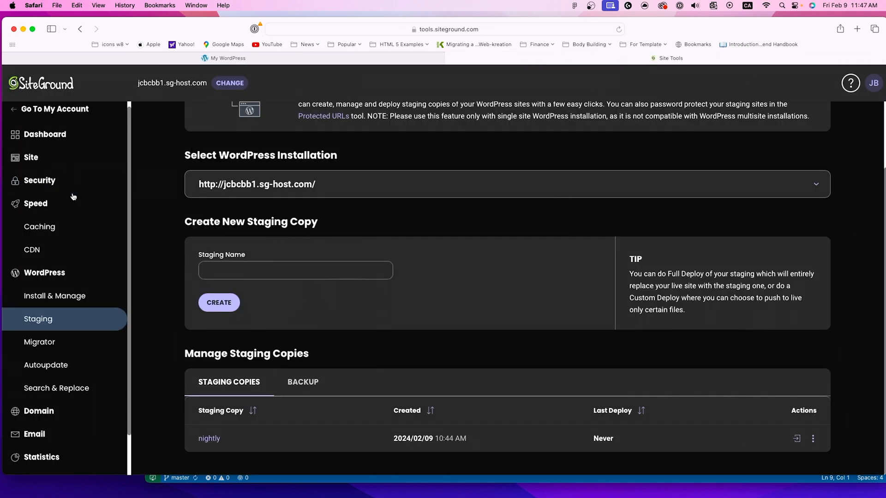
Step: Request a Let's Encrypt SSL certificate for staging2.jcbcbb1.sg-host.com in the SSL Manager
scroll(71, 196, "up", 1)
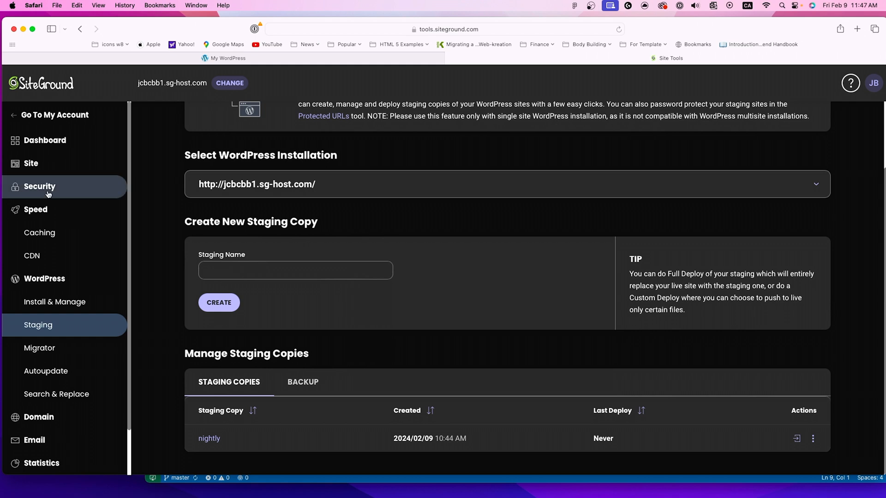
left_click(48, 193)
left_click(48, 233)
left_click(315, 312)
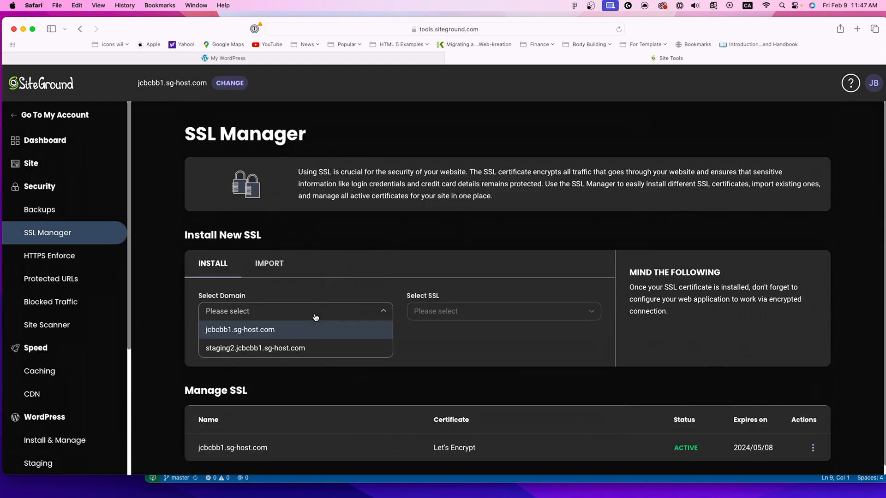
left_click(352, 347)
left_click(480, 317)
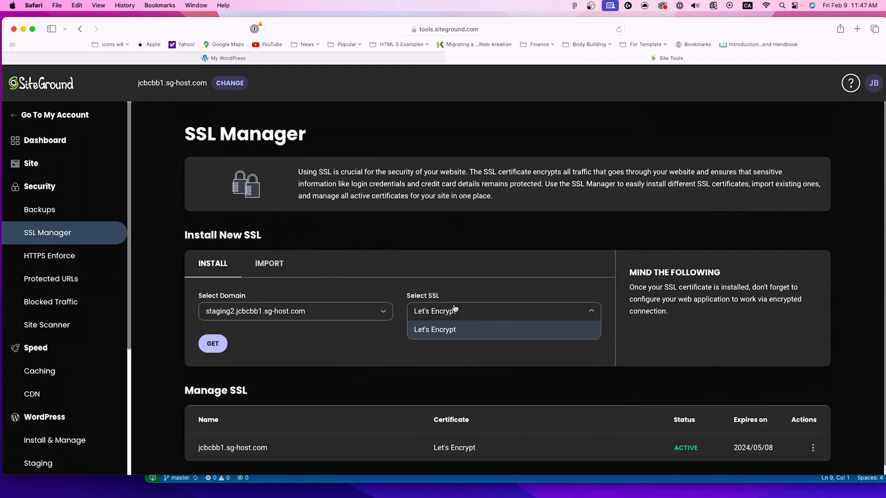
left_click(387, 347)
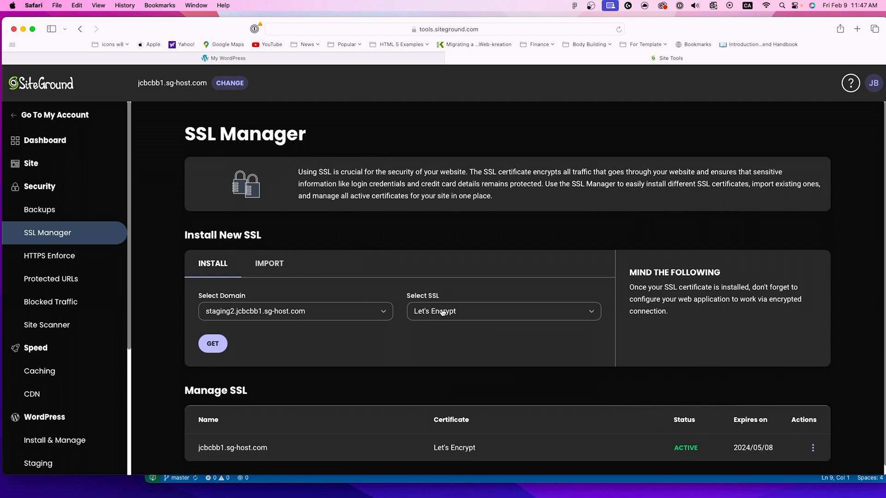
left_click(260, 308)
left_click(458, 349)
left_click(205, 351)
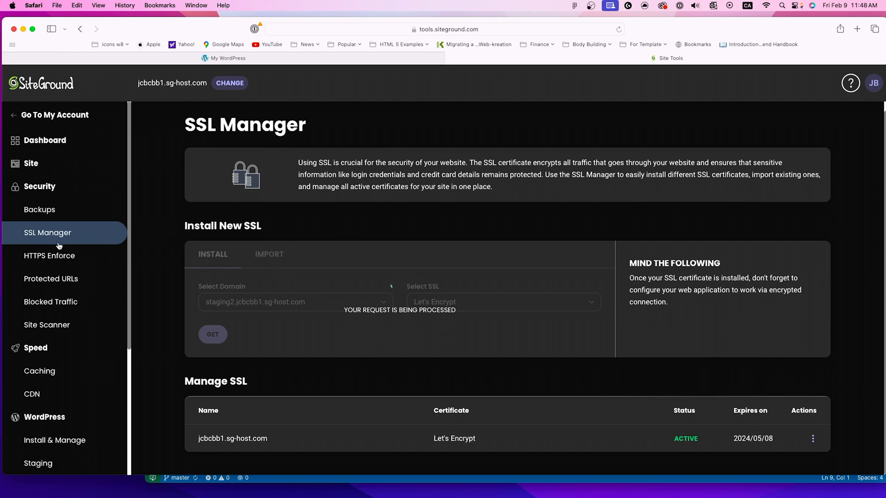
Step: Examine the site's protected URLs and which user has access to them
left_click(51, 283)
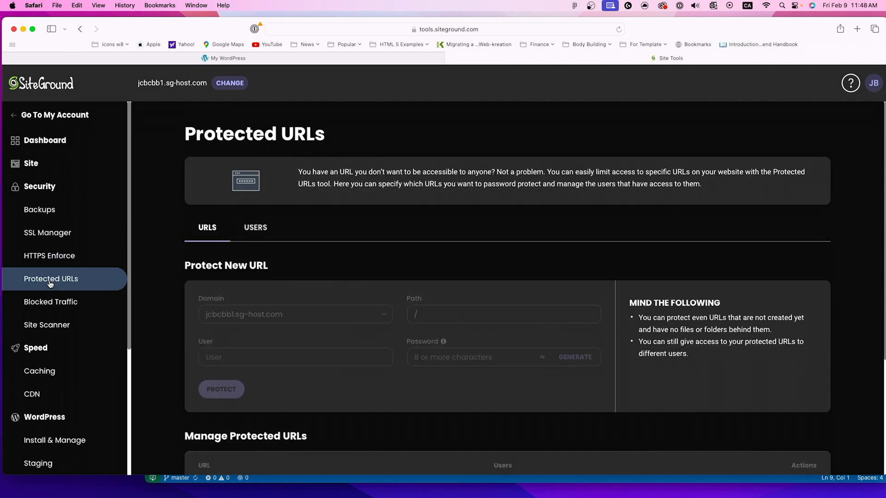
scroll(478, 287, "down", 2)
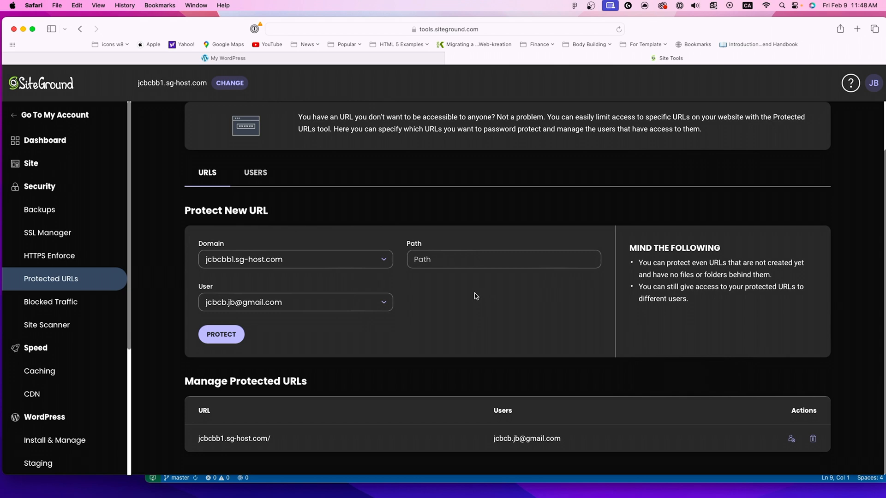
left_click(255, 172)
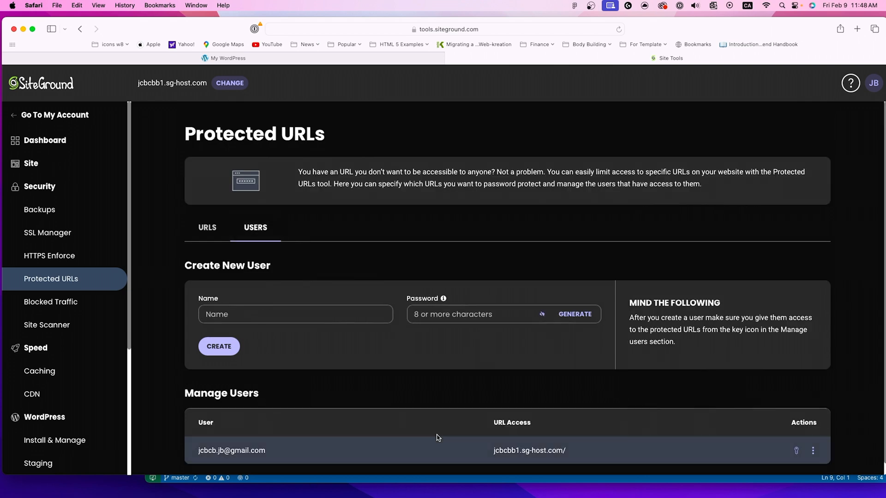
scroll(415, 424, "down", 1)
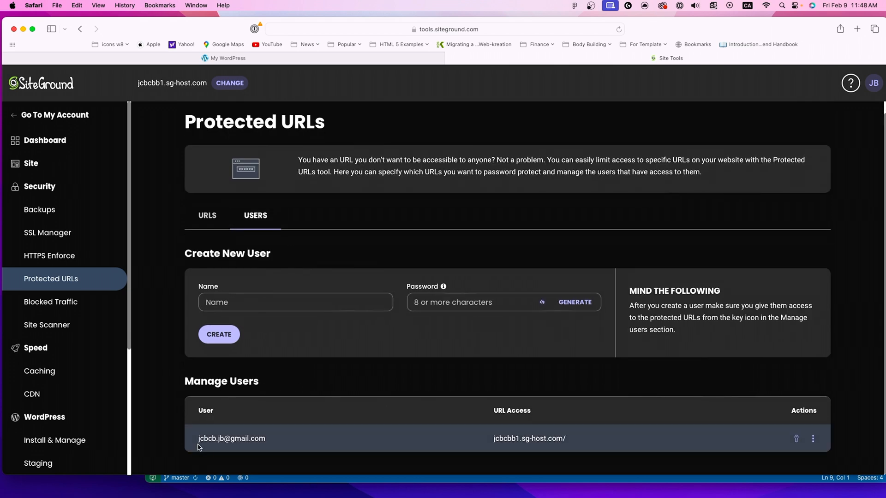
left_click_drag(197, 442, 267, 448)
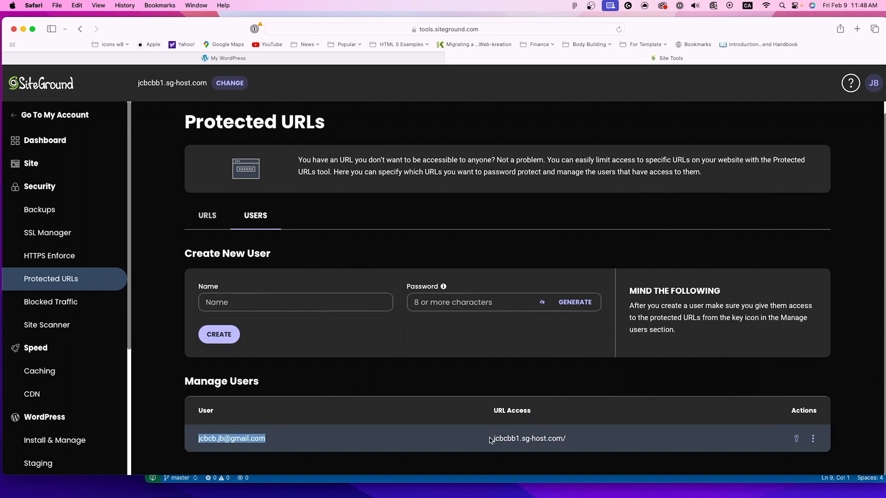
Step: Compare the list of protected URLs with the list of users allowed to access them
left_click(227, 230)
scroll(276, 416, "down", 2)
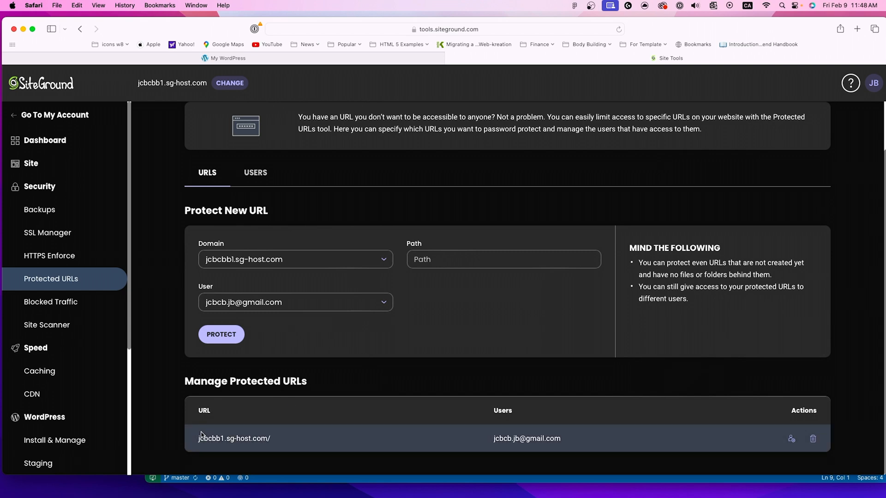
left_click(258, 173)
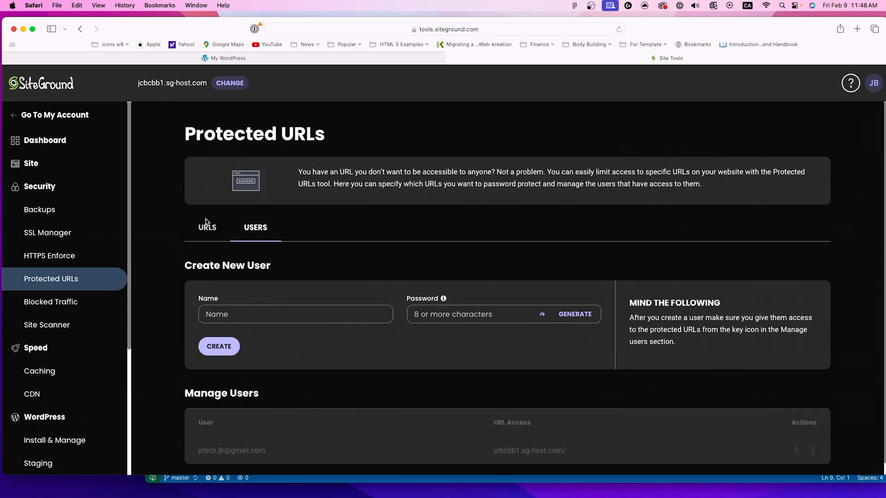
scroll(235, 261, "down", 1)
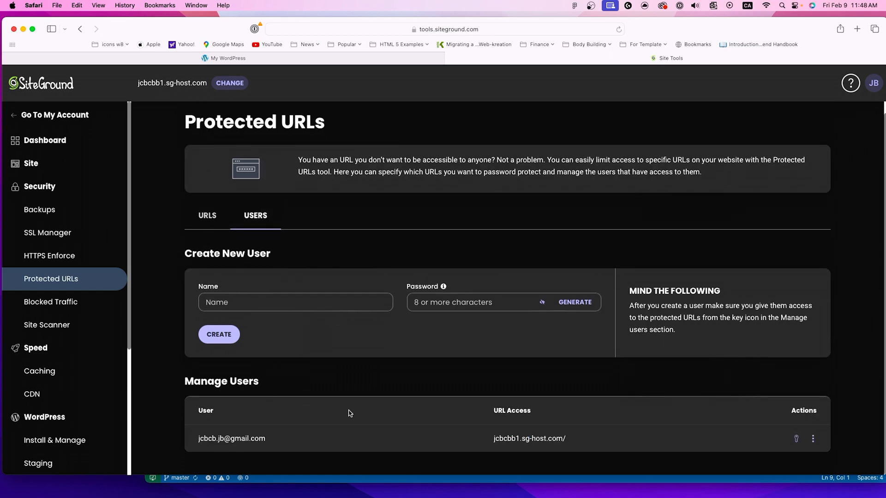
left_click(207, 215)
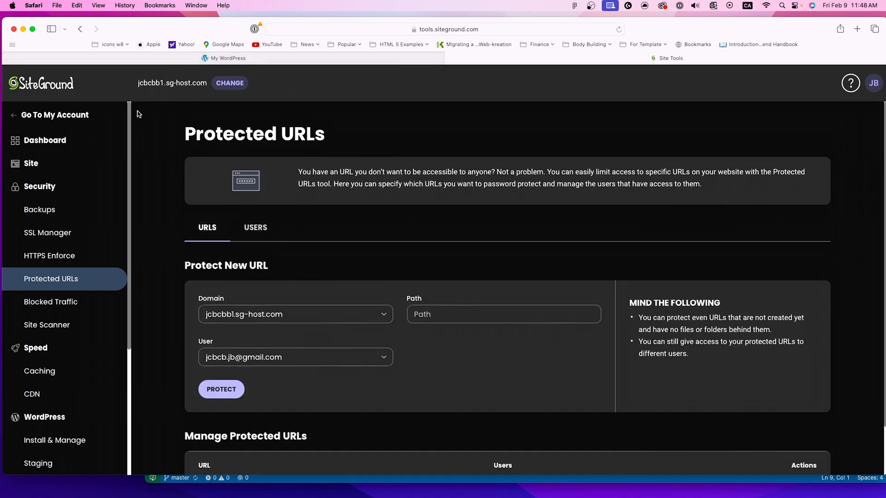
Step: Check the Let's Encrypt installation for staging2.jcbcbb1.sg-host.com and the managed certificates in SSL Manager
left_click(47, 233)
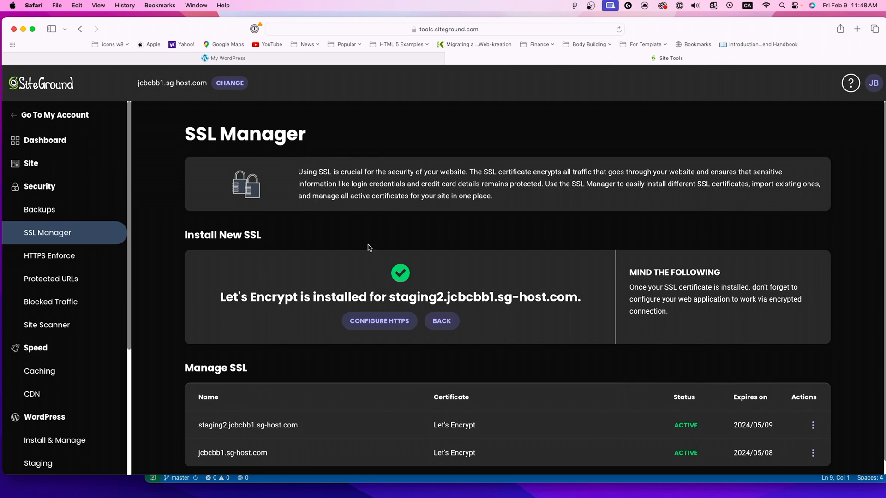
left_click_drag(226, 298, 421, 298)
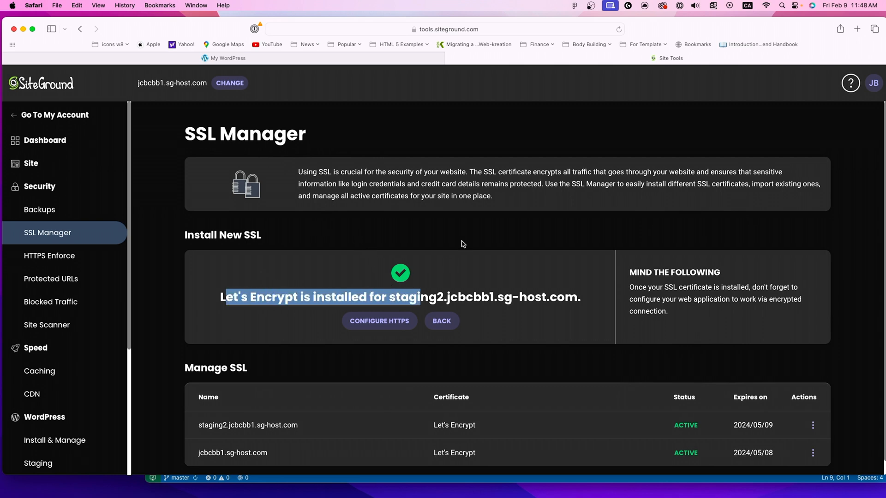
left_click(463, 244)
scroll(461, 366, "down", 1)
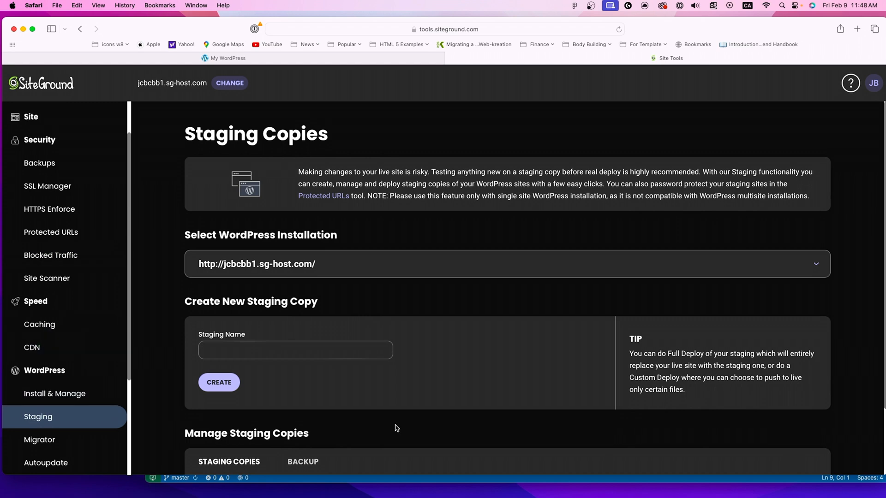
Step: Open the WordPress admin dashboard of the nightly staging copy from SiteGround's staging tool
scroll(461, 429, "down", 3)
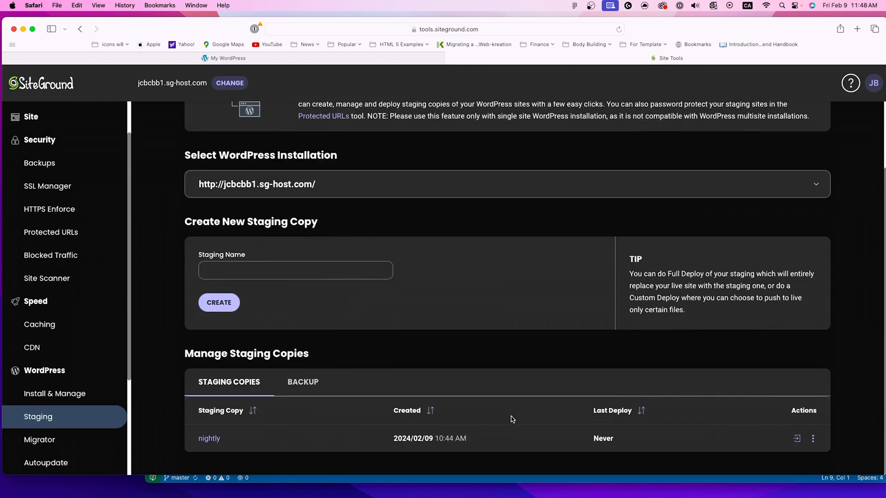
left_click(796, 438)
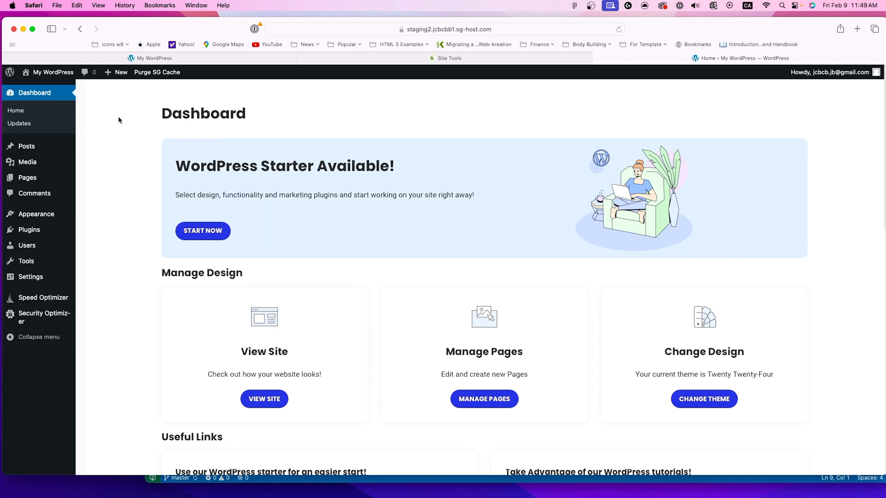
left_click_drag(113, 29, 113, 26)
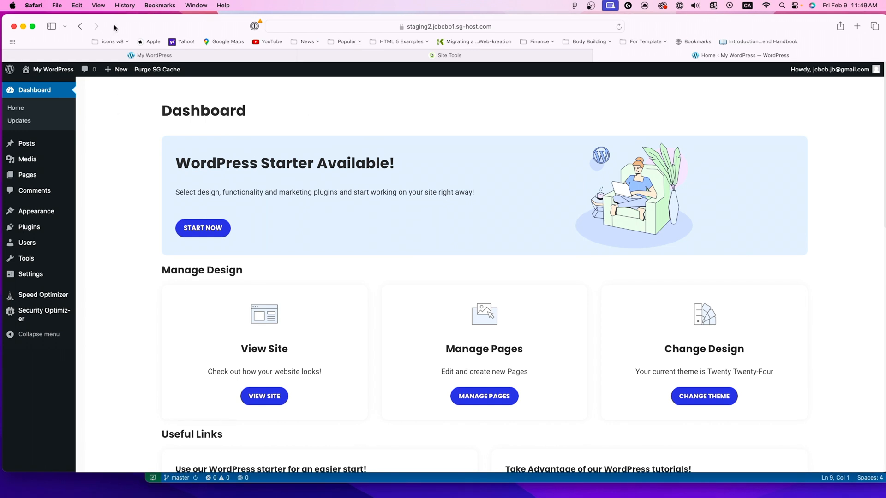
Step: Review the installed plugins on the staging site and deactivate SiteGround Central
left_click(46, 228)
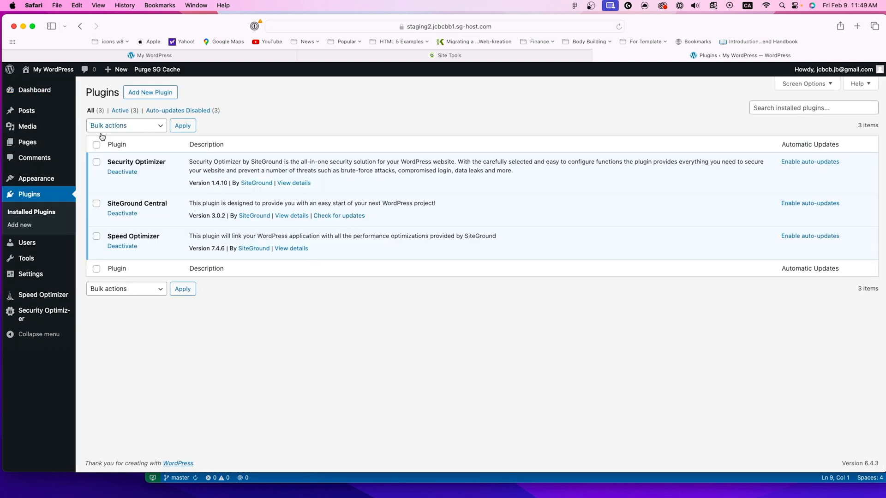
left_click_drag(116, 162, 156, 162)
left_click_drag(132, 205, 162, 205)
left_click_drag(115, 236, 166, 239)
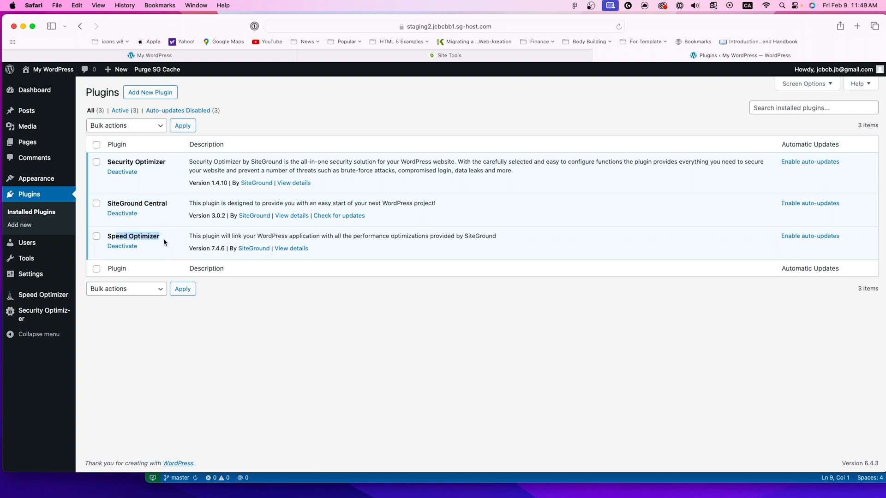
left_click(315, 310)
left_click(113, 214)
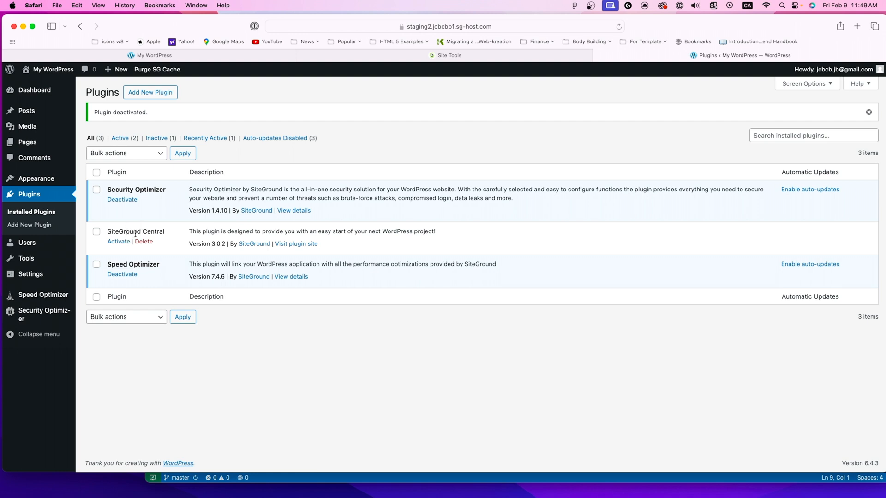
Step: Open Speed Optimizer and agree to the collection of technical data about the installation
left_click(44, 301)
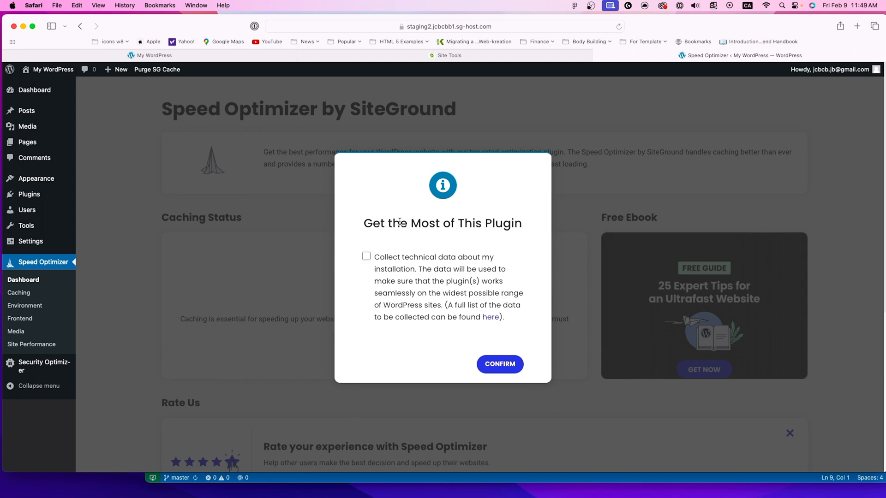
left_click(367, 257)
left_click(509, 363)
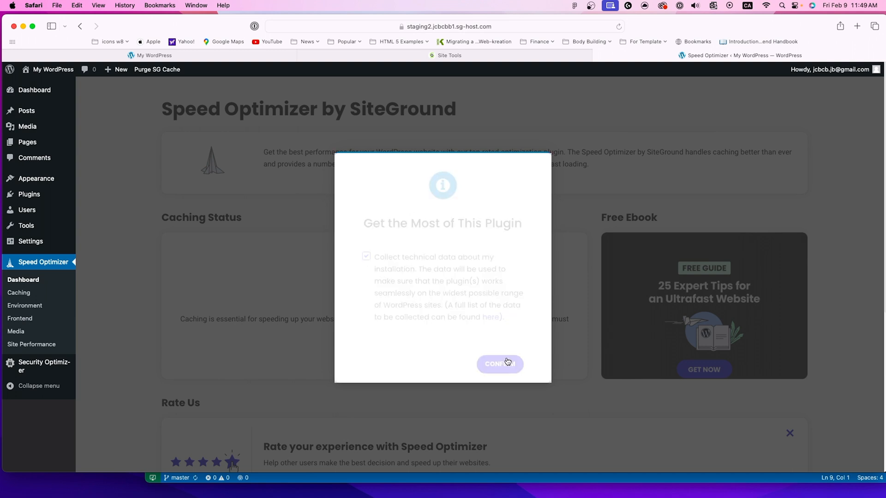
Step: Examine the caching status and the number of enabled caching options on the Speed Optimizer dashboard
scroll(399, 340, "down", 2)
scroll(400, 340, "down", 2)
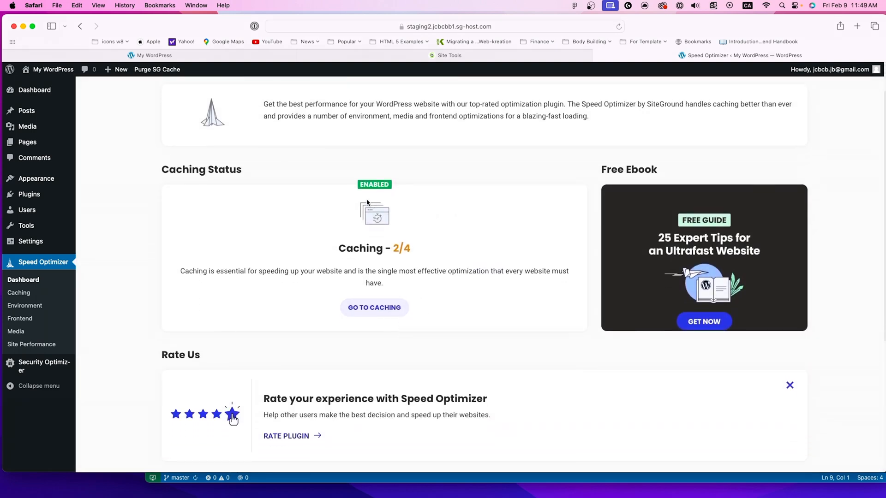
left_click_drag(362, 184, 400, 186)
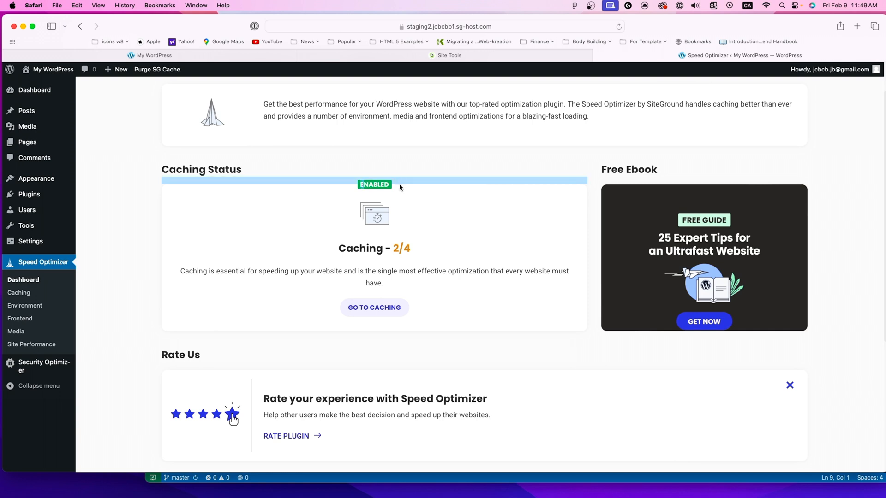
left_click(416, 204)
double_click(400, 251)
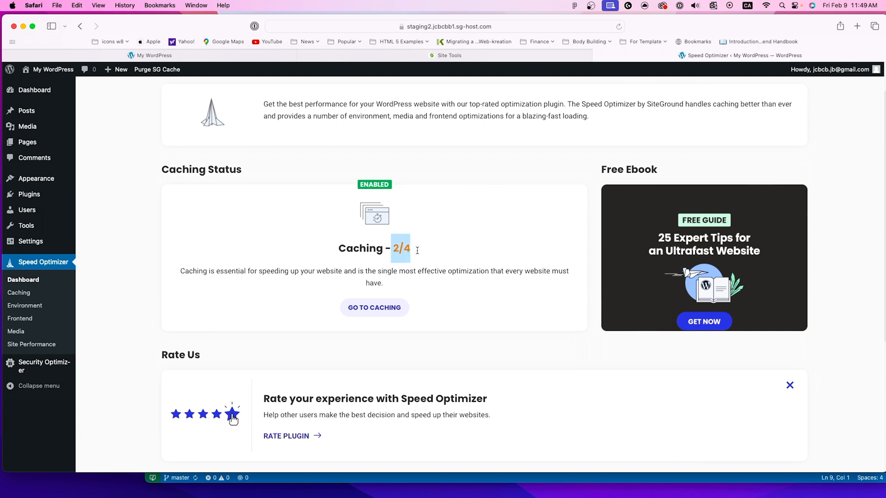
left_click(453, 225)
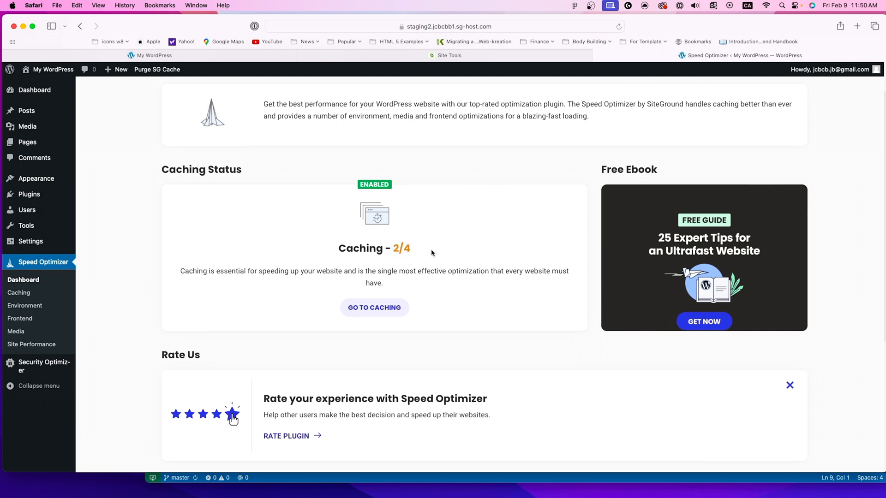
Step: Enable File-Based Caching in the Speed Optimizer caching settings and try to enable Memcached, dismissing the resulting notice
left_click(380, 308)
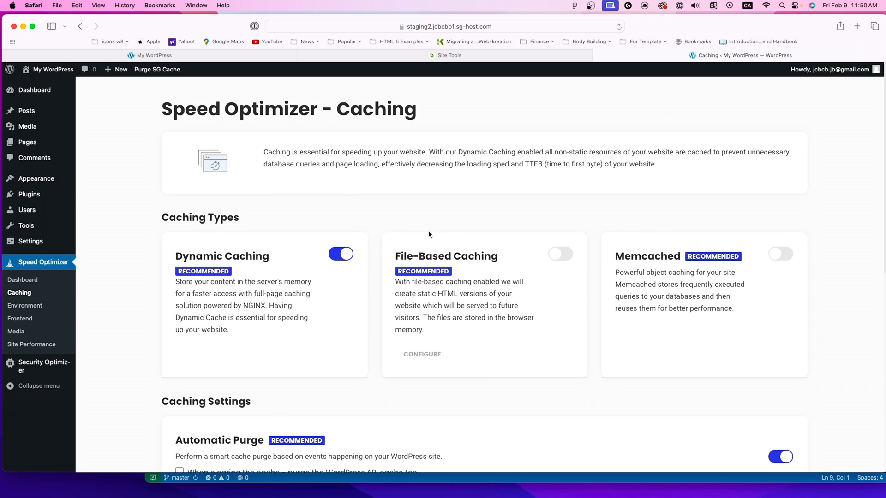
scroll(429, 233, "down", 3)
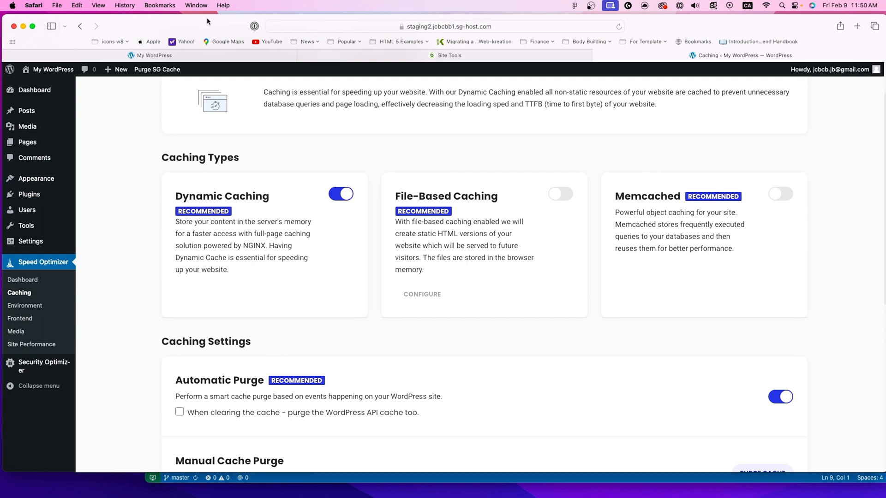
left_click_drag(207, 18, 206, 17)
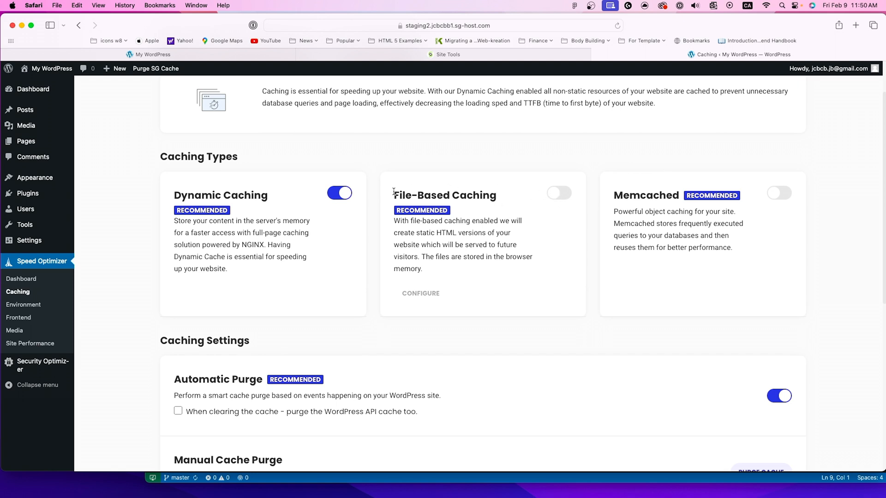
left_click_drag(393, 191, 497, 193)
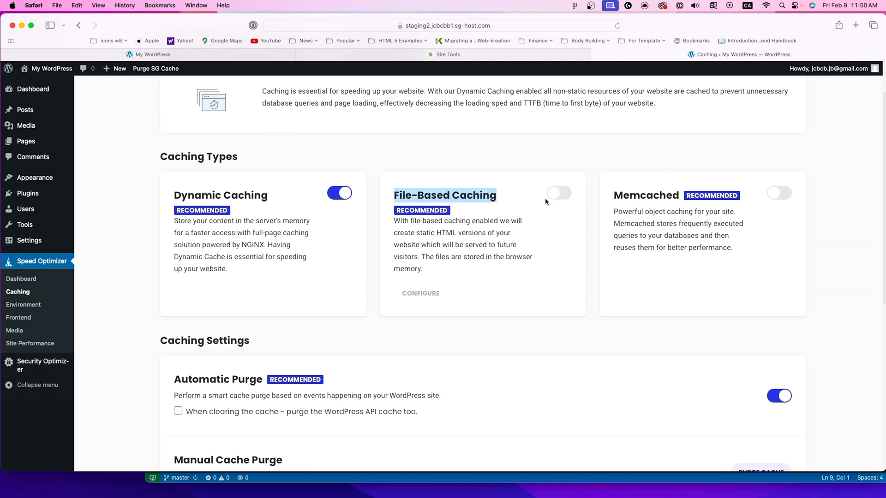
left_click(559, 194)
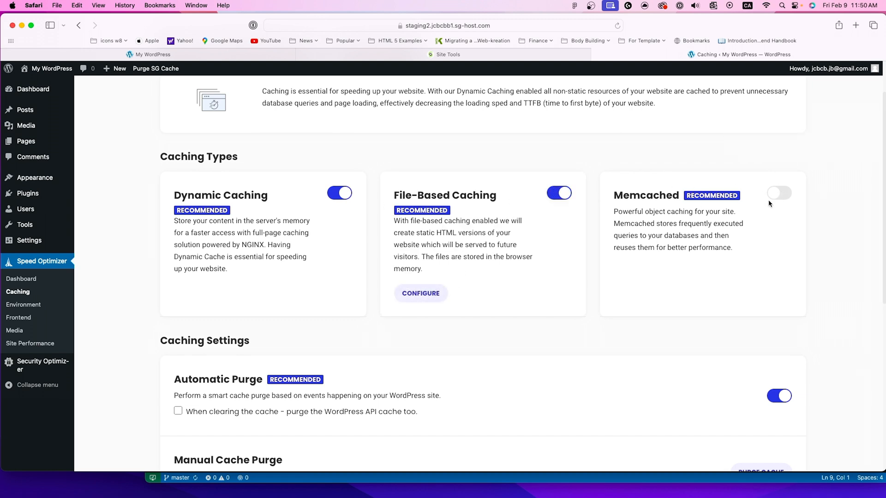
left_click(784, 196)
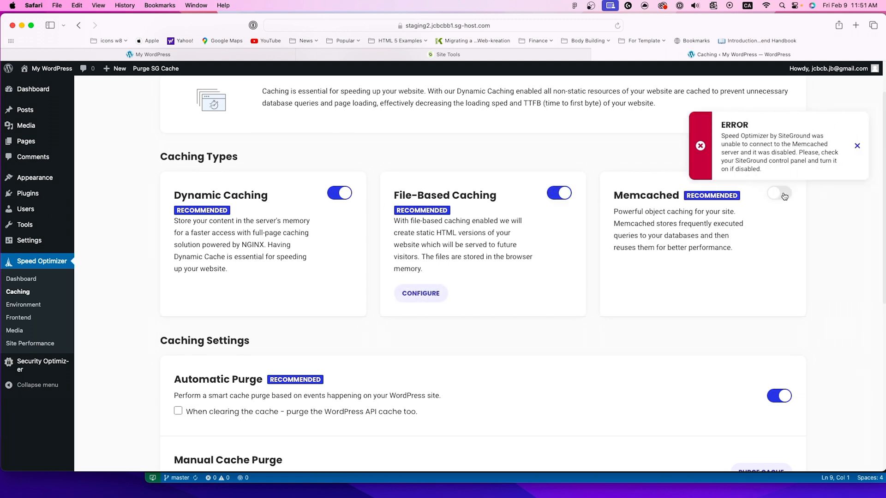
left_click(857, 146)
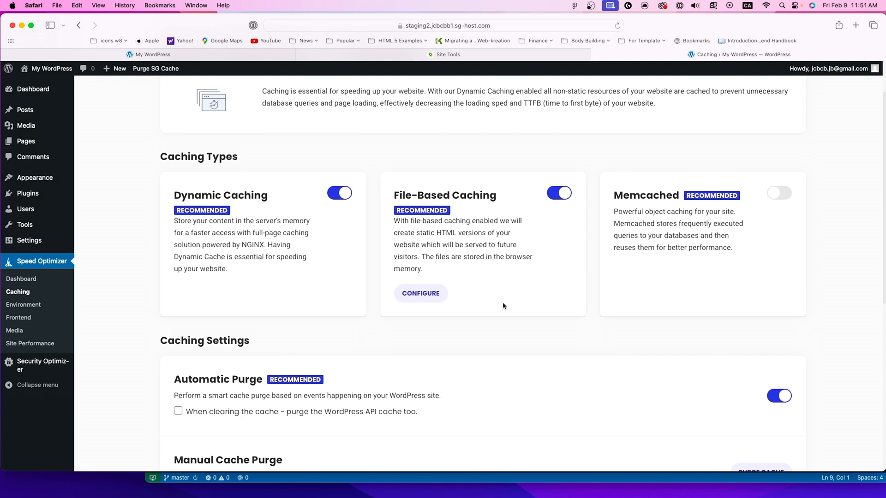
Step: Examine the Automatic Purge, Manual Cache Purge, exclusion and Browser-specific Caching options in the Speed Optimizer caching settings
scroll(494, 304, "down", 4)
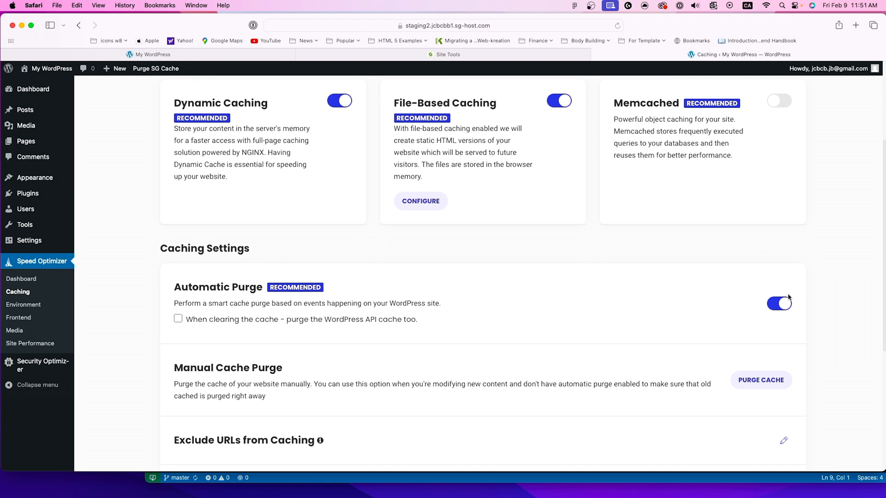
scroll(407, 273, "down", 2)
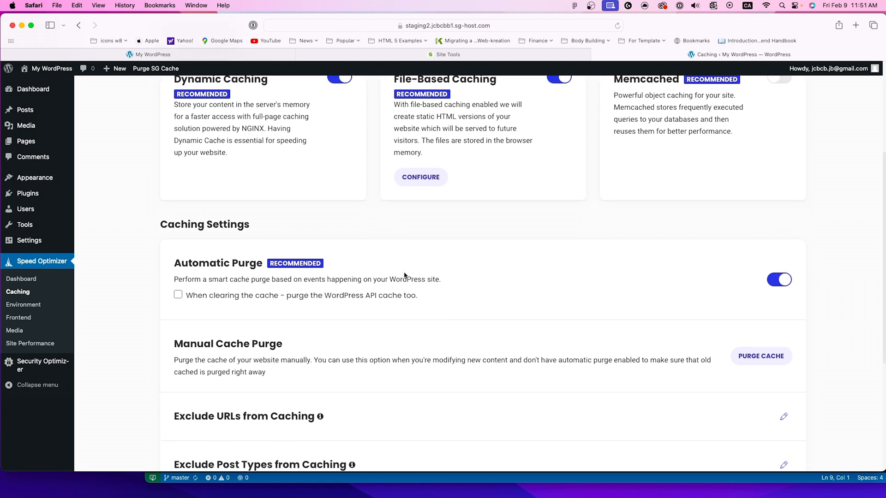
scroll(405, 275, "down", 1)
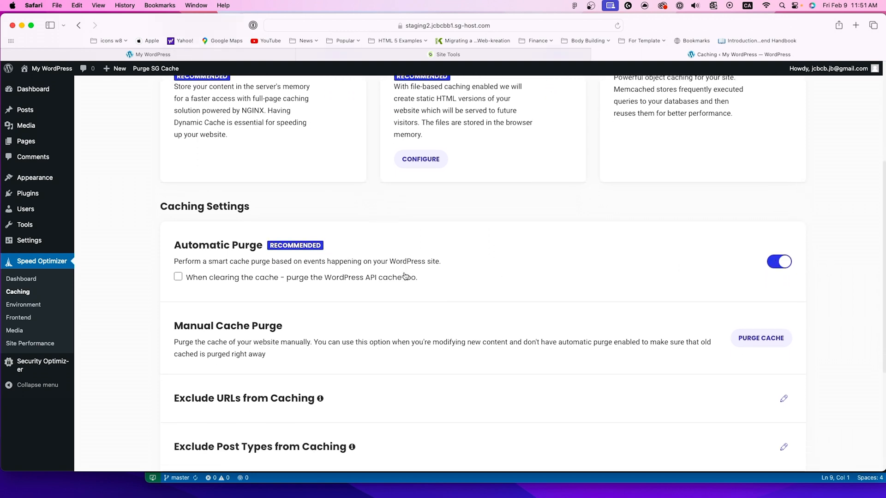
scroll(402, 275, "down", 3)
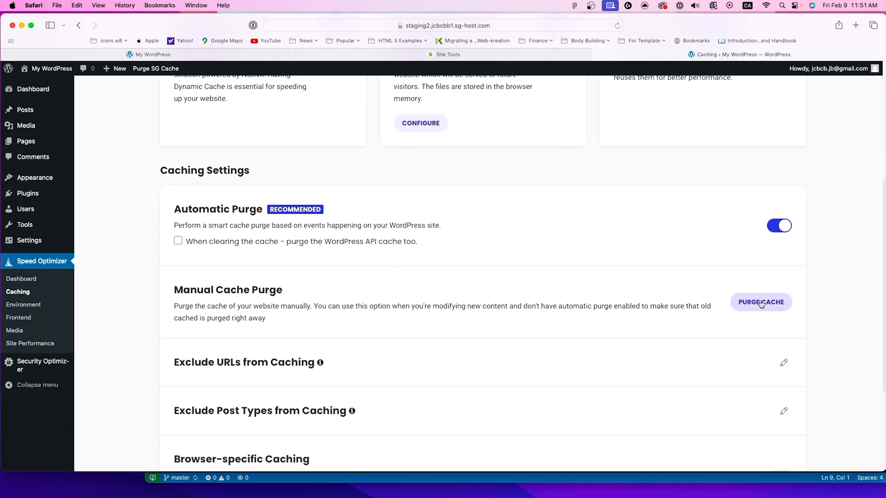
scroll(555, 332, "down", 4)
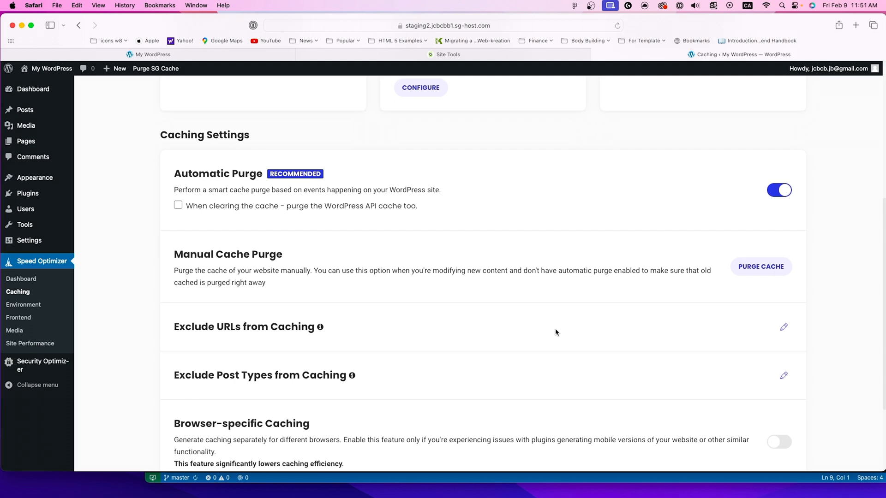
scroll(555, 332, "down", 3)
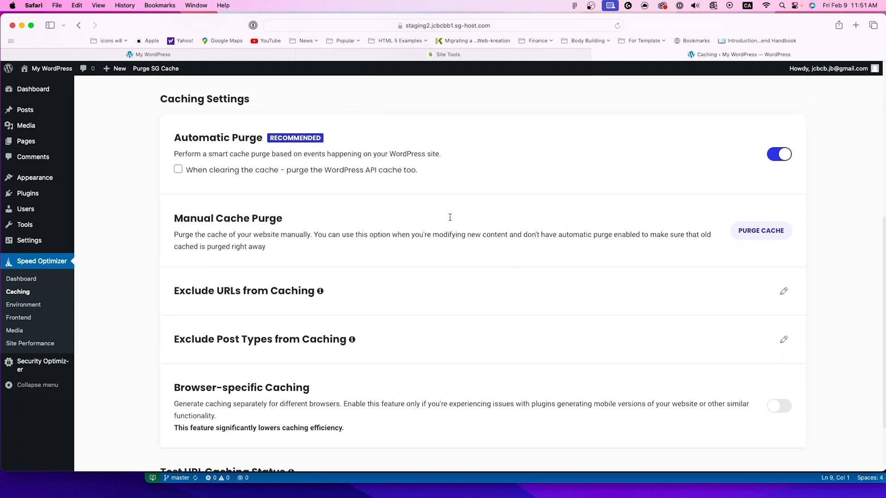
scroll(415, 279, "down", 3)
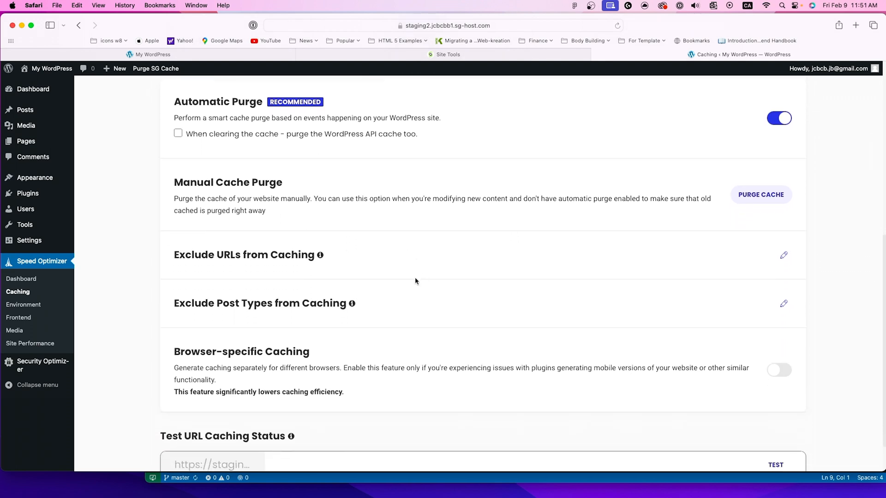
left_click_drag(223, 255, 270, 255)
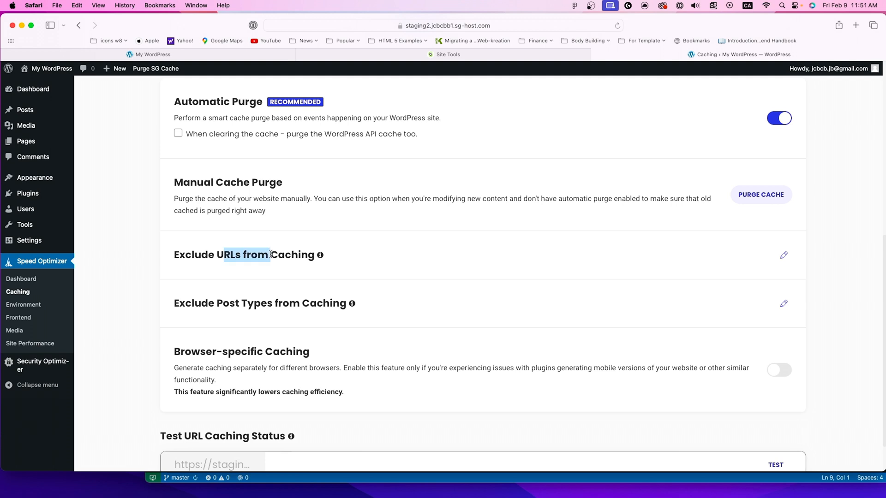
left_click(320, 257)
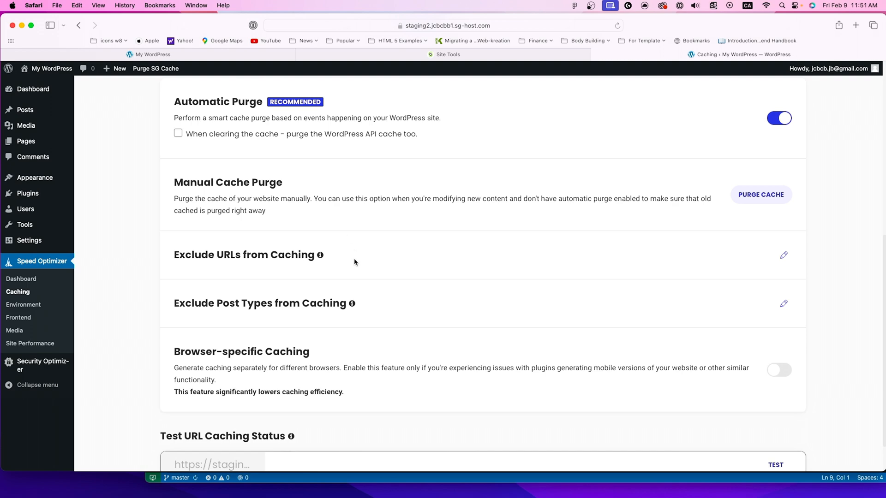
Step: Inspect the Exclude URLs from Caching and Exclude Post Types from Caching dialogs, cancelling each without adding exclusions
left_click(783, 255)
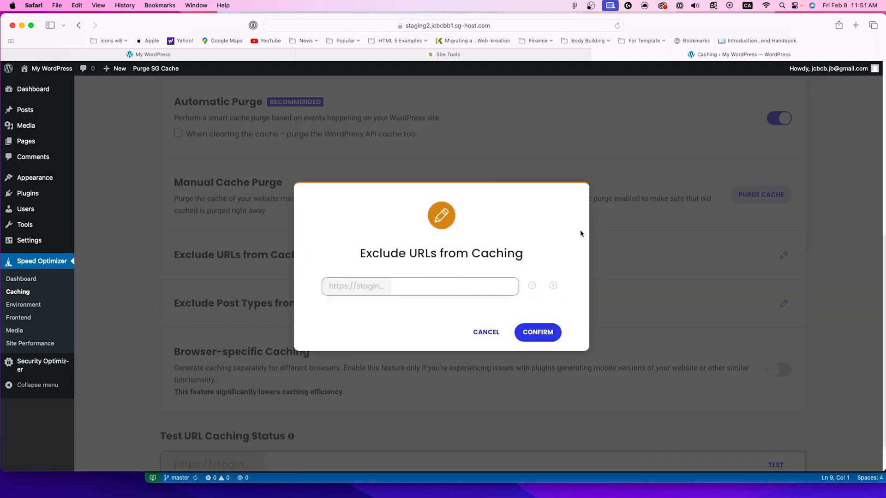
left_click(479, 325)
scroll(401, 309, "down", 1)
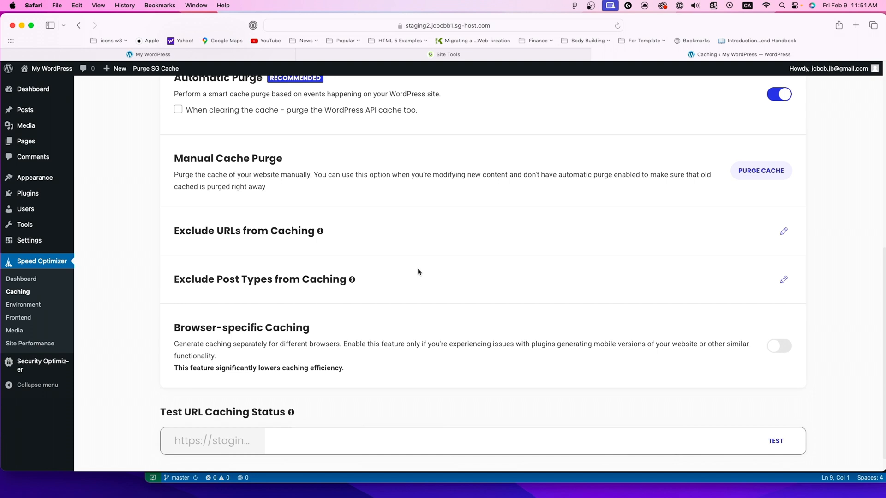
scroll(418, 271, "down", 1)
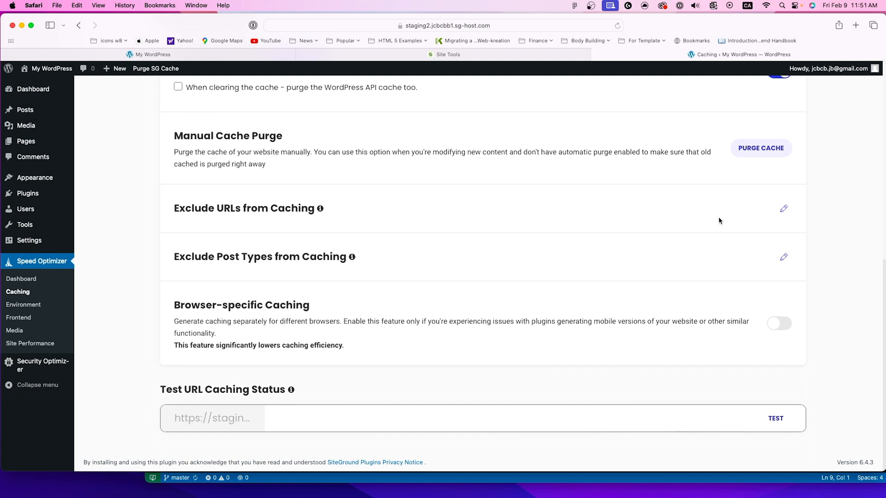
left_click(783, 257)
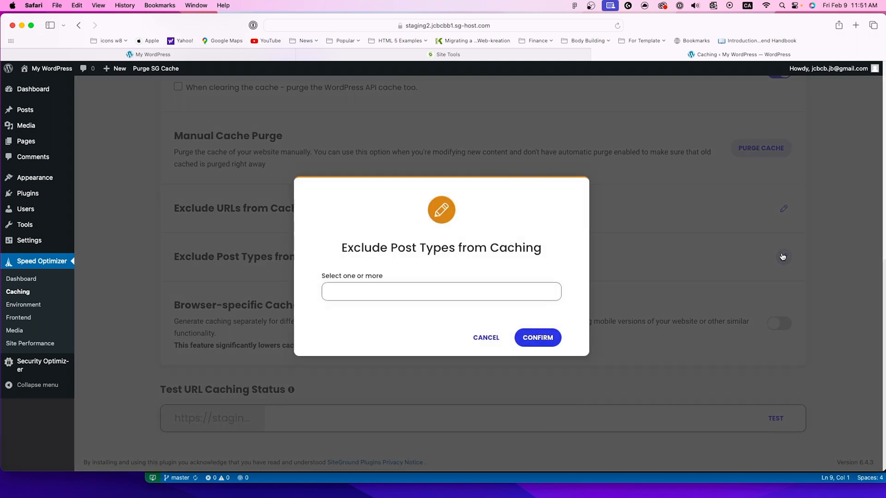
left_click(483, 336)
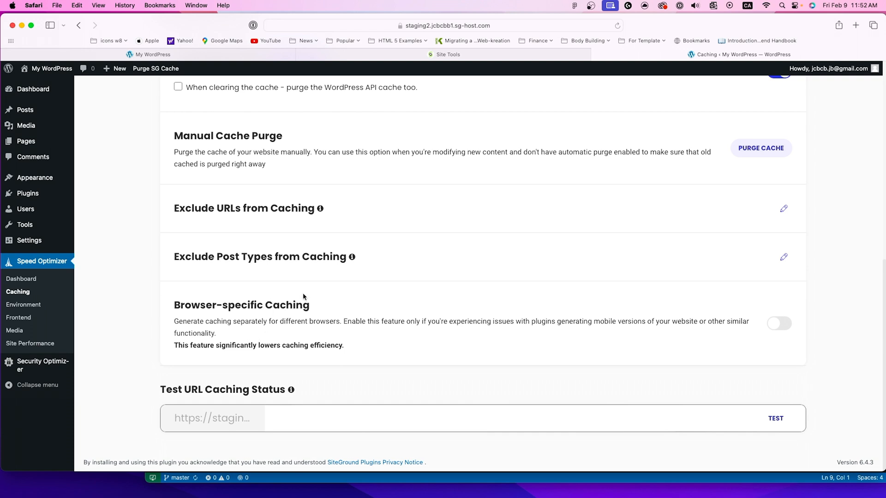
Step: Enable Browser-specific Caching and review the caching types and settings on the page
left_click(779, 324)
scroll(267, 339, "up", 3)
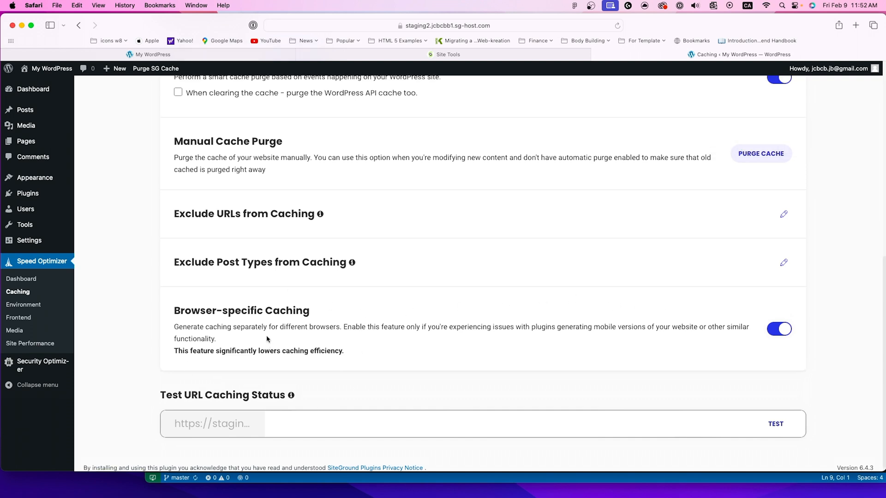
scroll(267, 339, "up", 5)
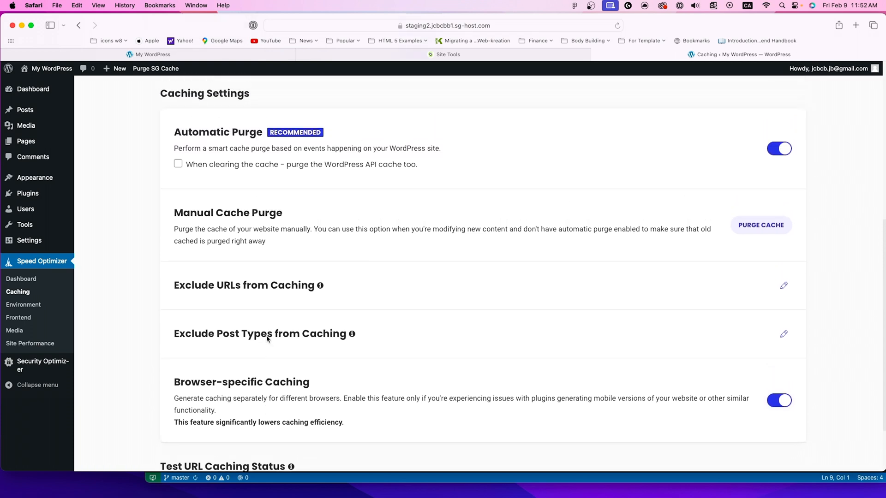
scroll(267, 339, "up", 1)
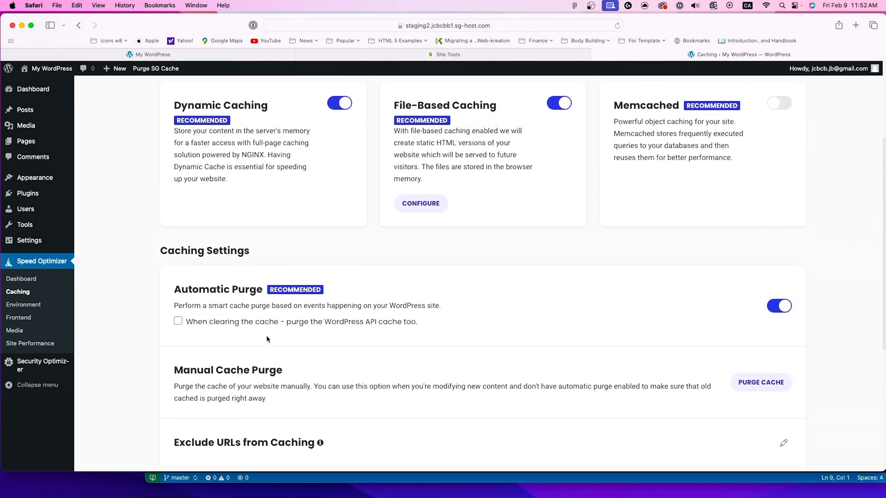
scroll(268, 340, "up", 1)
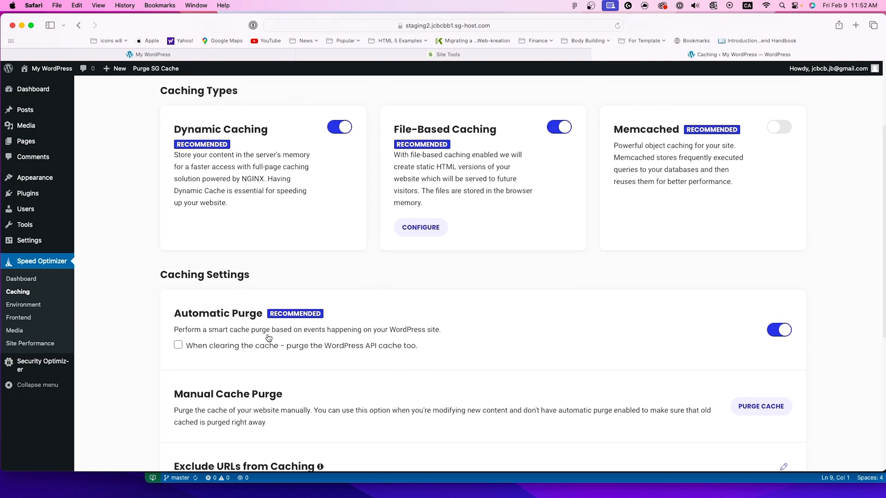
scroll(257, 276, "up", 1)
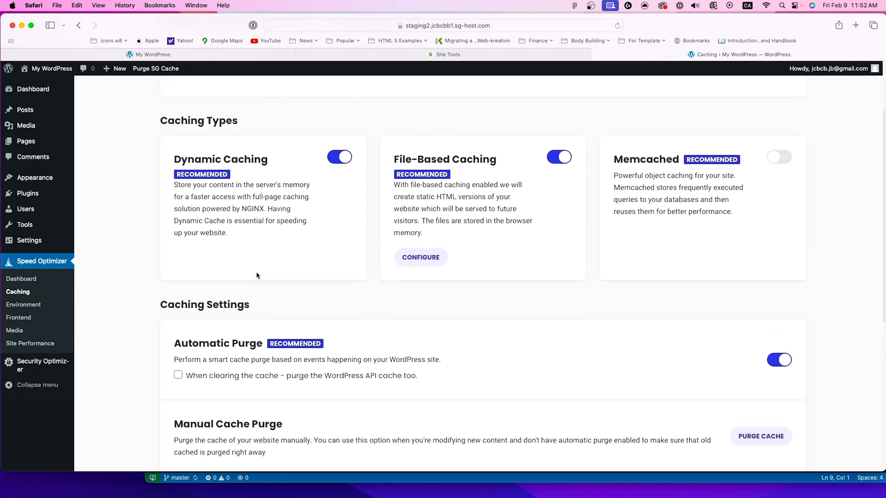
scroll(257, 276, "up", 1)
scroll(257, 276, "up", 1)
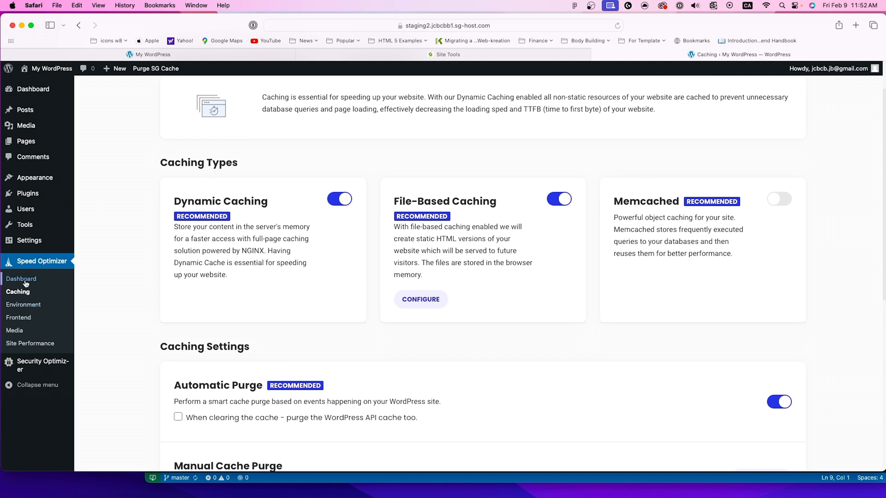
Step: Open Speed Optimizer's Environment settings and examine the HTTPS Enforce, Fix Insecure Content and WordPress Heartbeat Optimization options
left_click(33, 309)
scroll(206, 229, "down", 1)
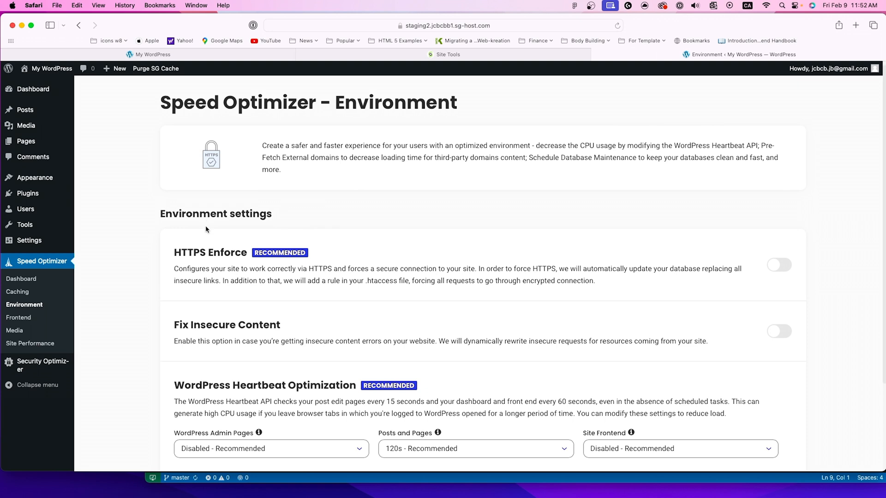
scroll(206, 229, "down", 2)
scroll(205, 230, "down", 5)
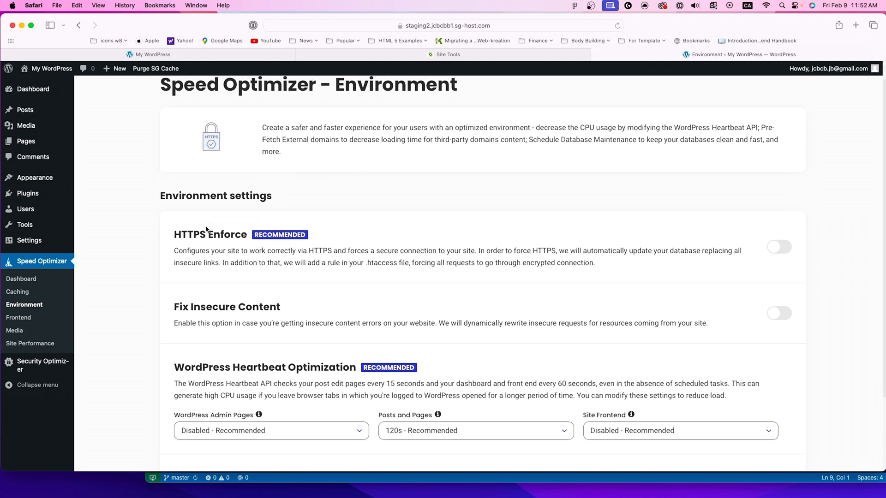
scroll(206, 230, "down", 1)
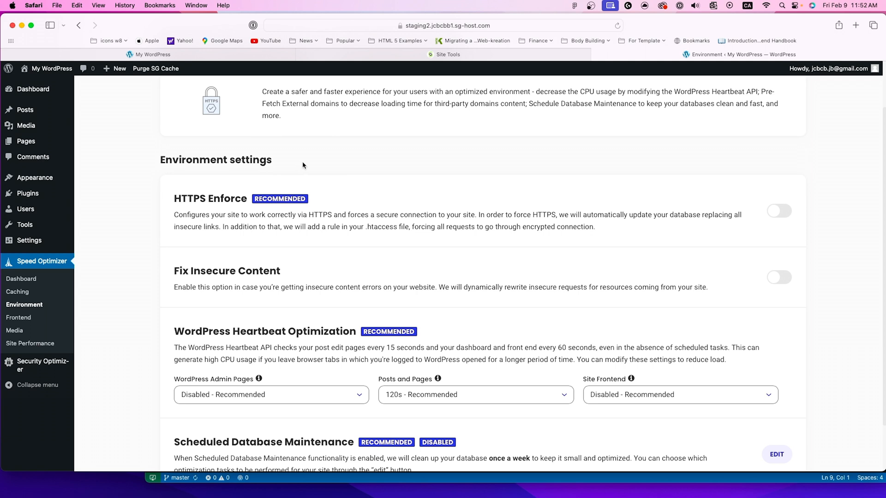
scroll(227, 204, "up", 1)
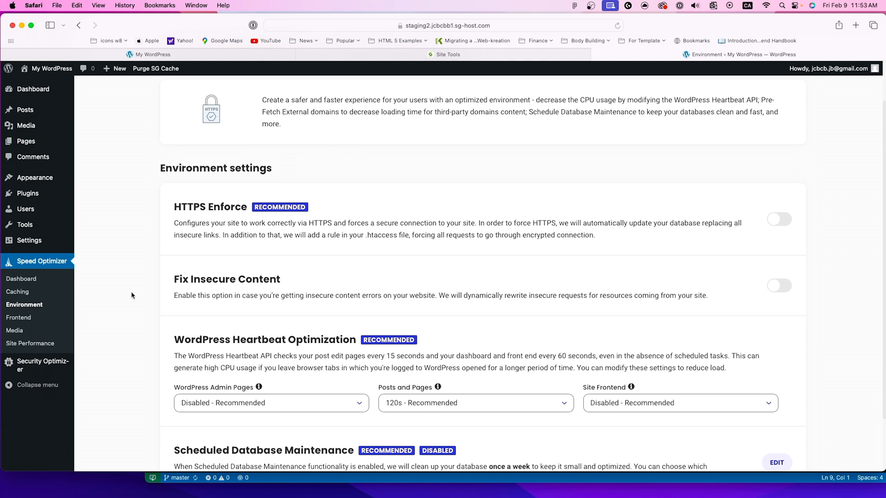
Step: Check the HTTPS Enforce settings for the live and staging domains in SiteGround Site Tools, returning to the Environment settings
left_click(466, 54)
scroll(45, 240, "up", 2)
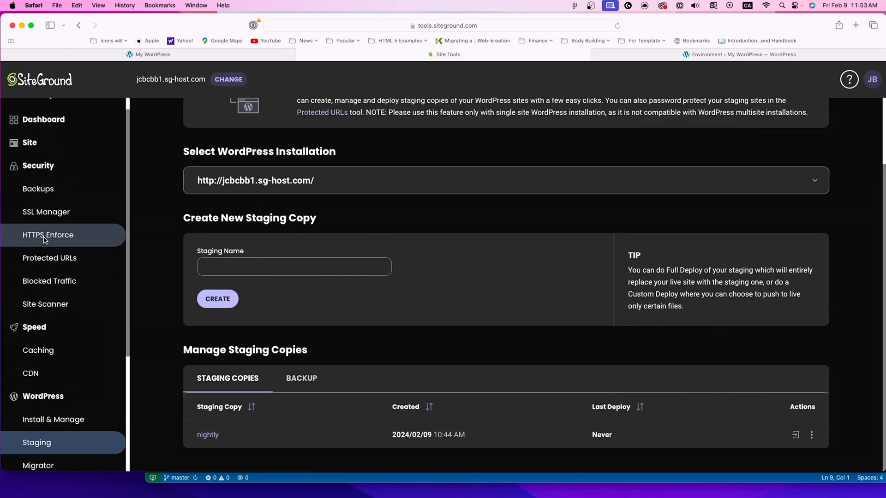
left_click(46, 244)
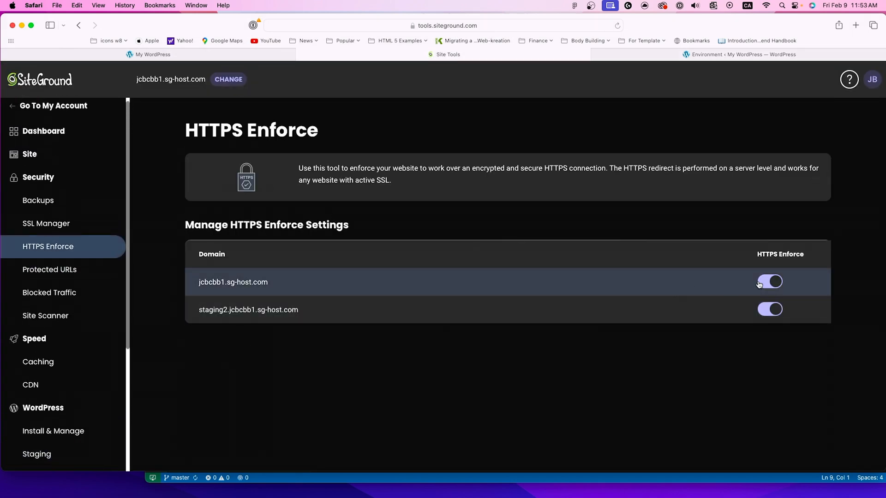
left_click(662, 54)
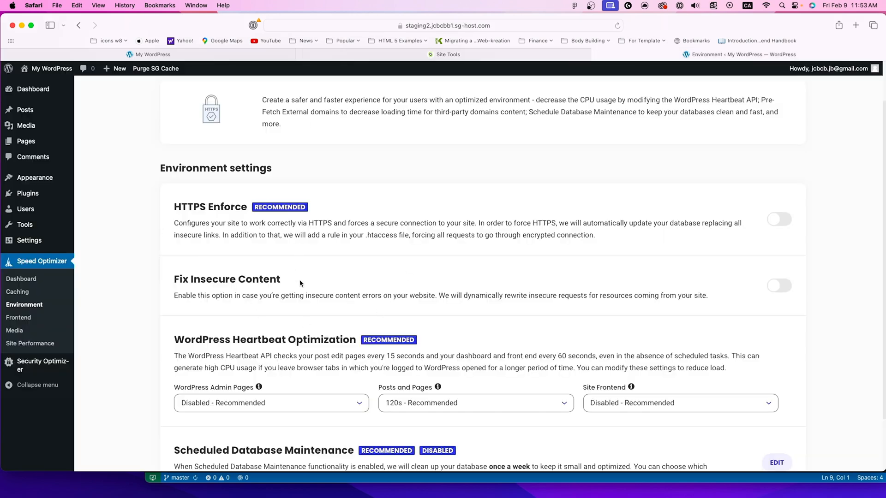
Step: Try to enable Fix Insecure Content, cancel the HTTPS Enforce request, and recheck the domains' HTTPS Enforce settings in Site Tools
scroll(302, 304, "down", 3)
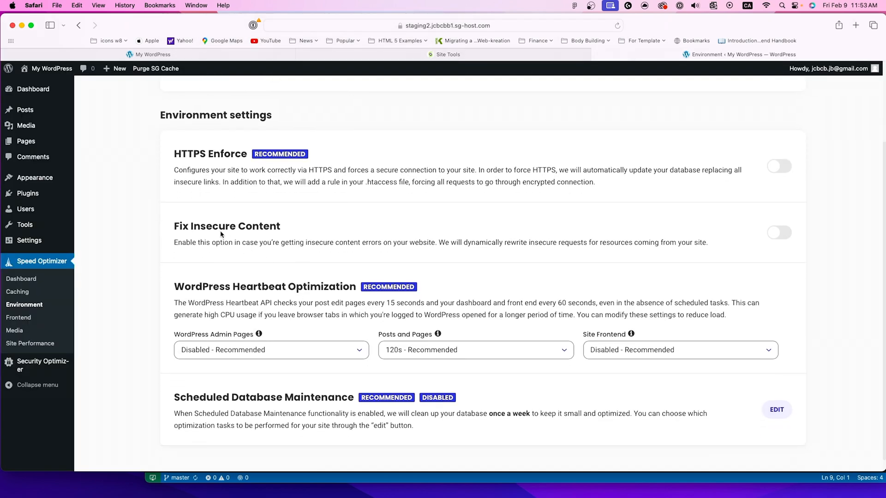
left_click_drag(174, 226, 275, 231)
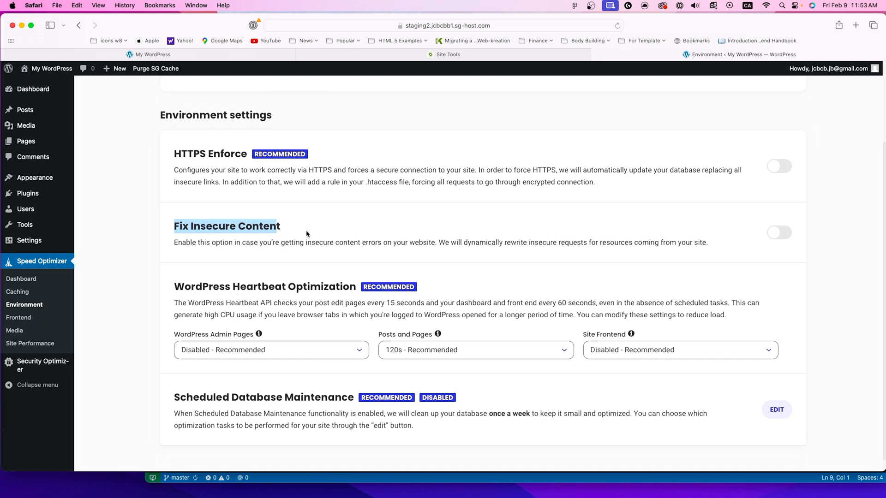
left_click(784, 233)
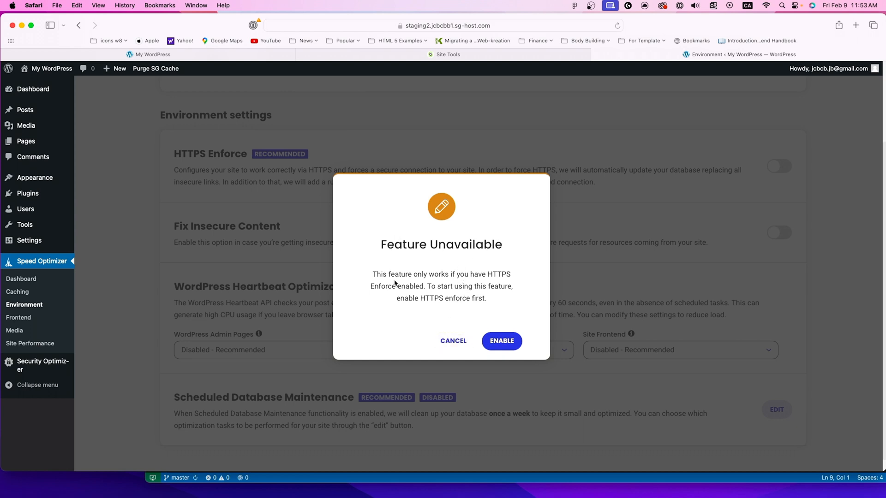
left_click(451, 340)
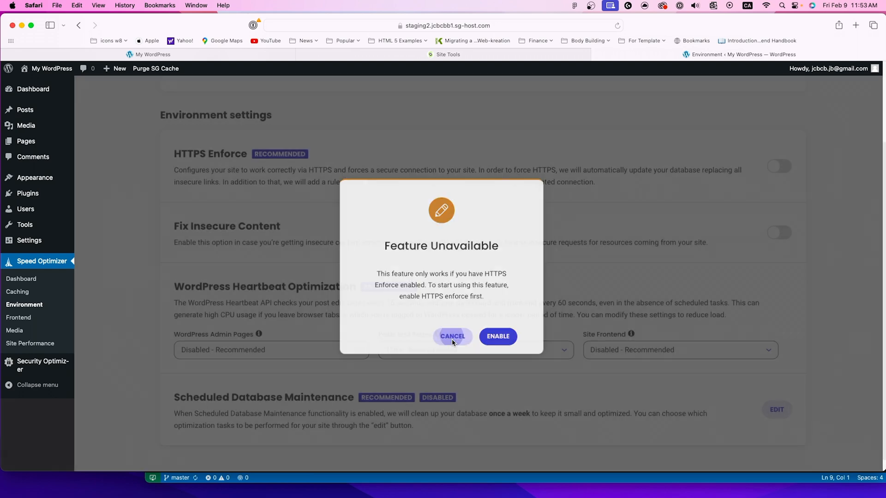
left_click(467, 57)
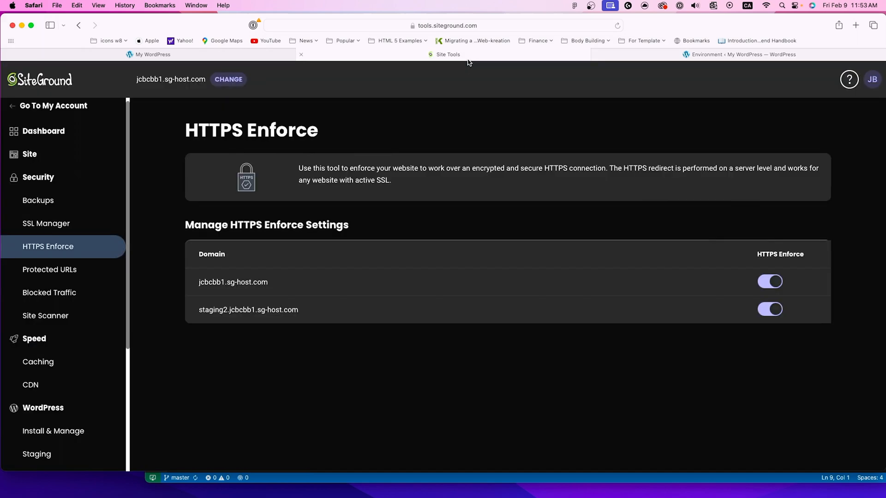
left_click(664, 57)
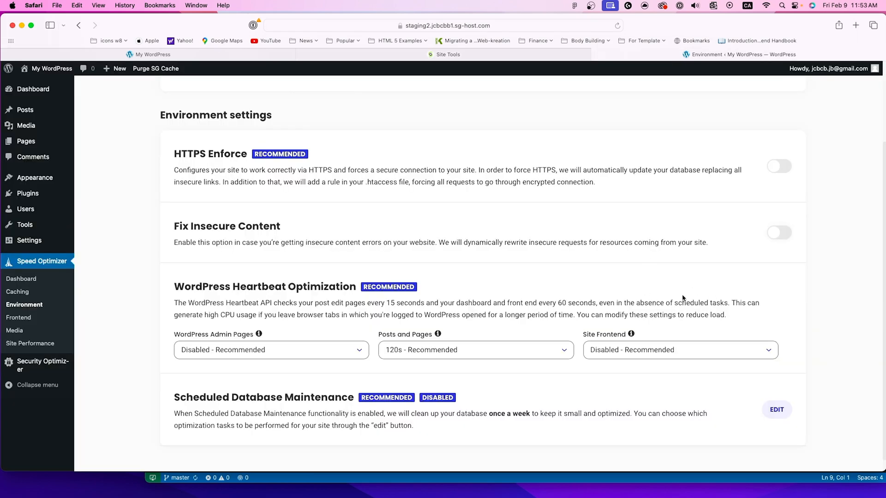
Step: Review the remaining Environment settings and open Speed Optimizer's Frontend Optimization page
scroll(678, 300, "down", 1)
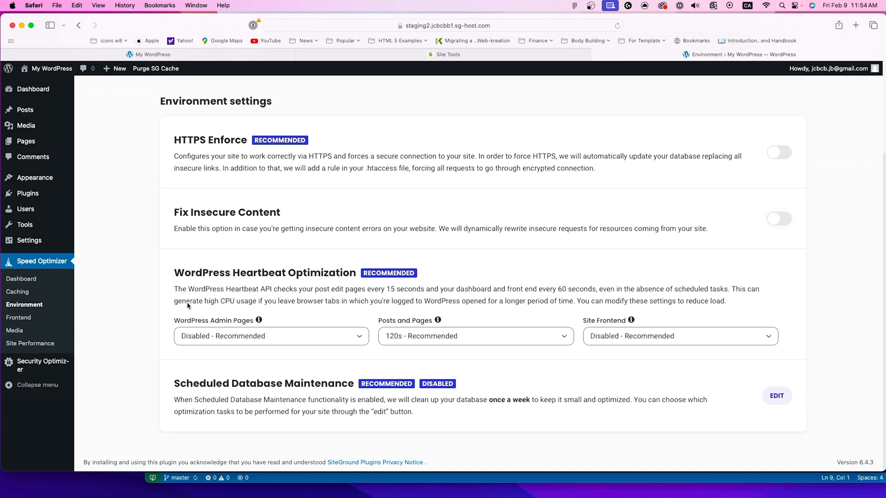
left_click(18, 318)
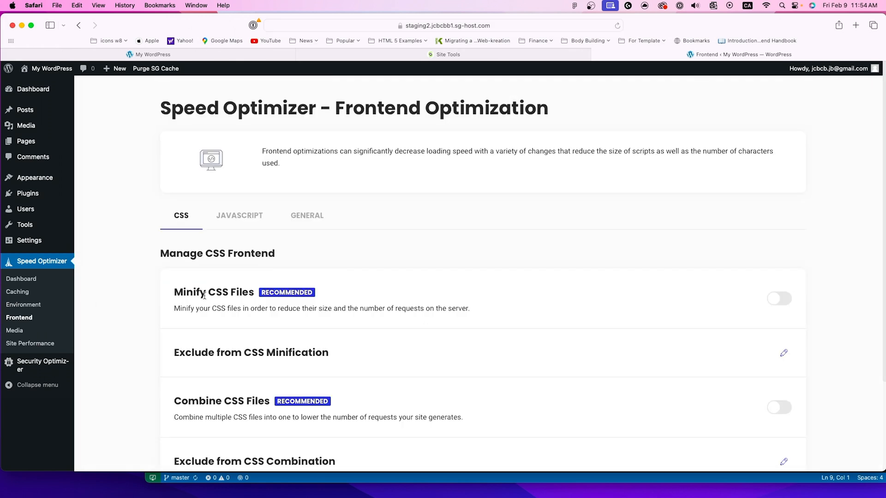
Step: Enable Minify CSS Files, Combine CSS Files and Preload Combined CSS in the Frontend Optimization settings
scroll(203, 296, "down", 1)
left_click(787, 282)
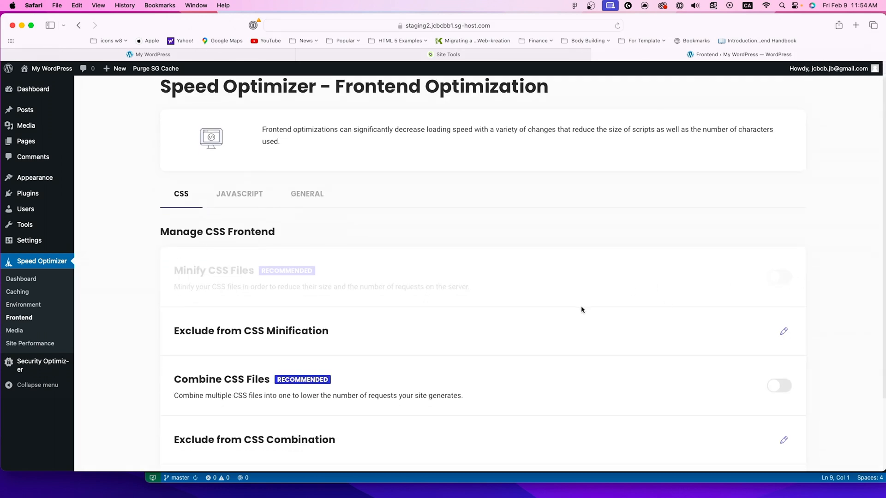
scroll(577, 311, "down", 2)
scroll(572, 314, "down", 2)
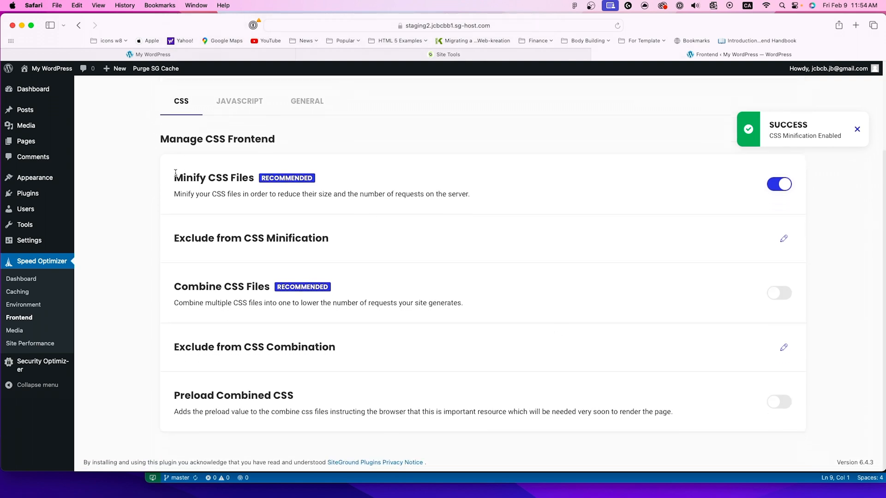
left_click_drag(174, 177, 312, 180)
left_click(329, 205)
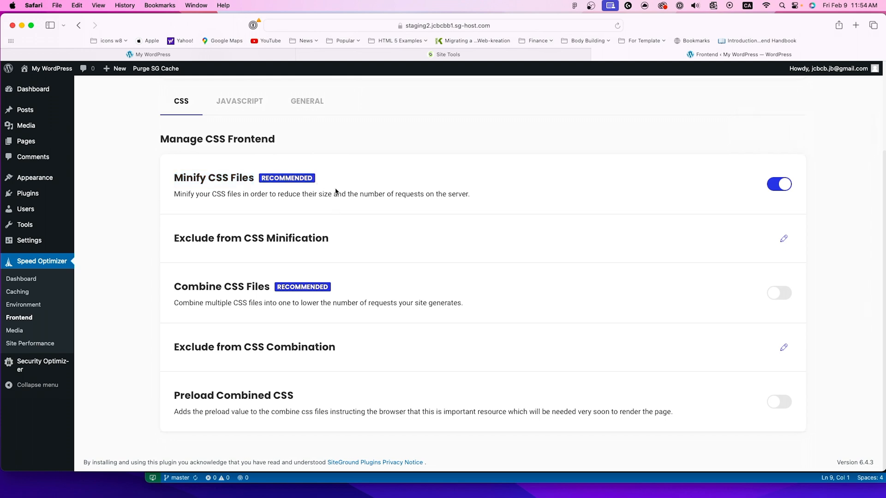
left_click_drag(194, 239, 285, 238)
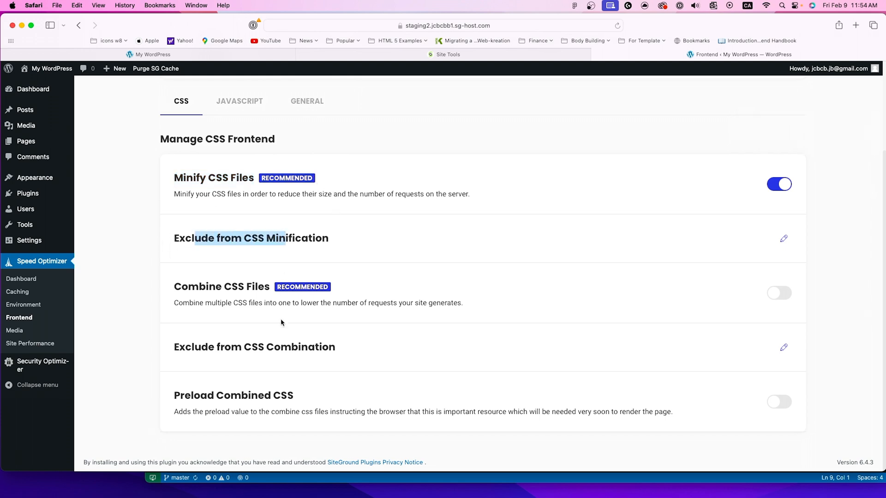
left_click(779, 293)
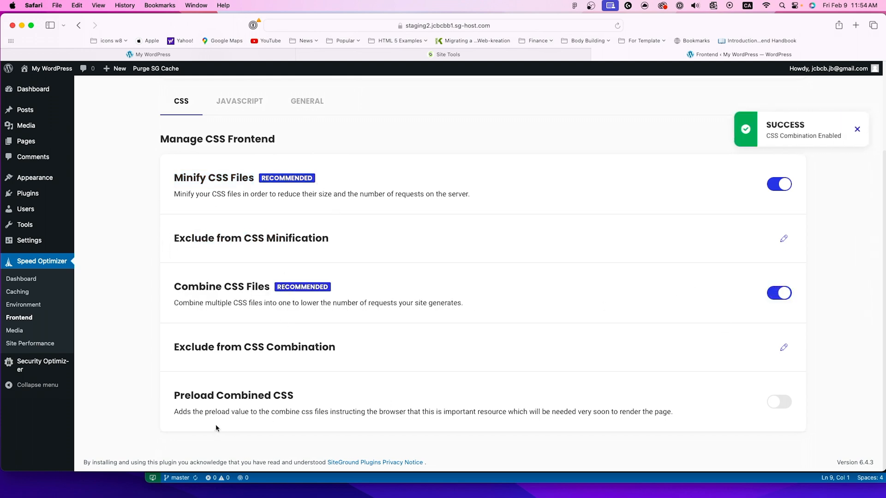
left_click(780, 401)
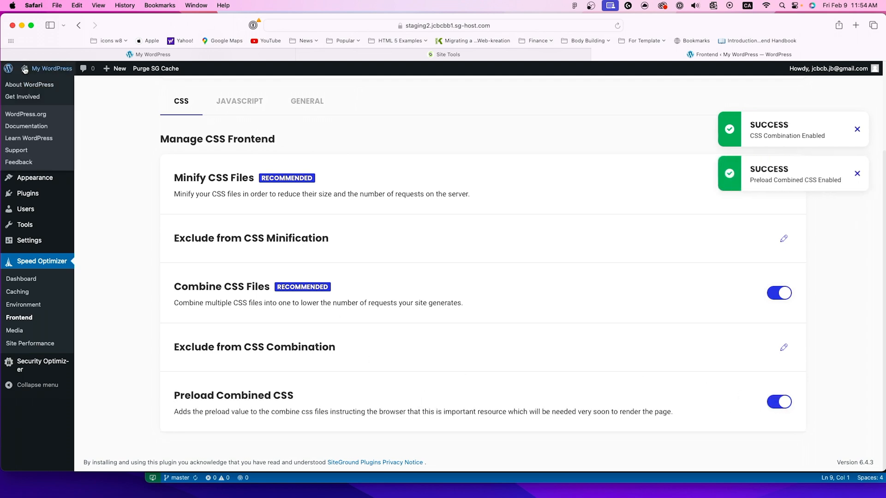
Step: Inspect the staging site's home page in a separate tab with the CSS optimizations on, returning to the Frontend settings
left_click(28, 83)
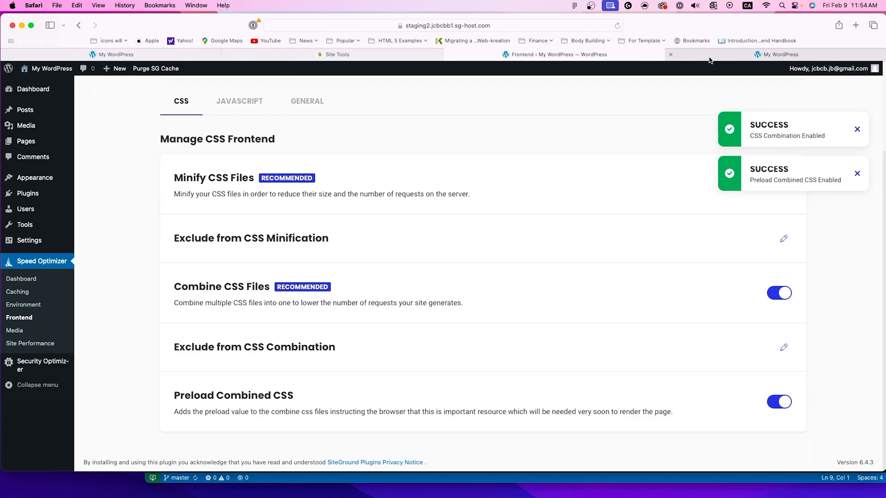
scroll(381, 243, "down", 10)
scroll(381, 243, "up", 10)
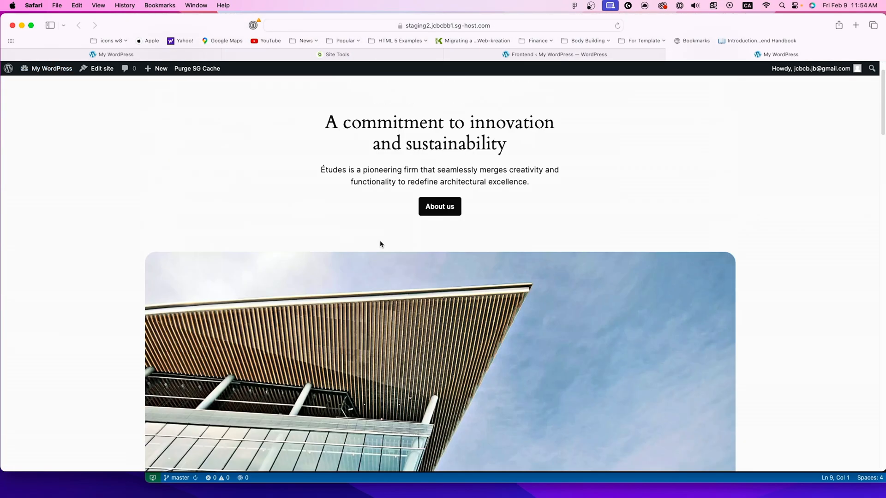
scroll(381, 243, "down", 8)
scroll(380, 243, "down", 10)
scroll(380, 243, "up", 15)
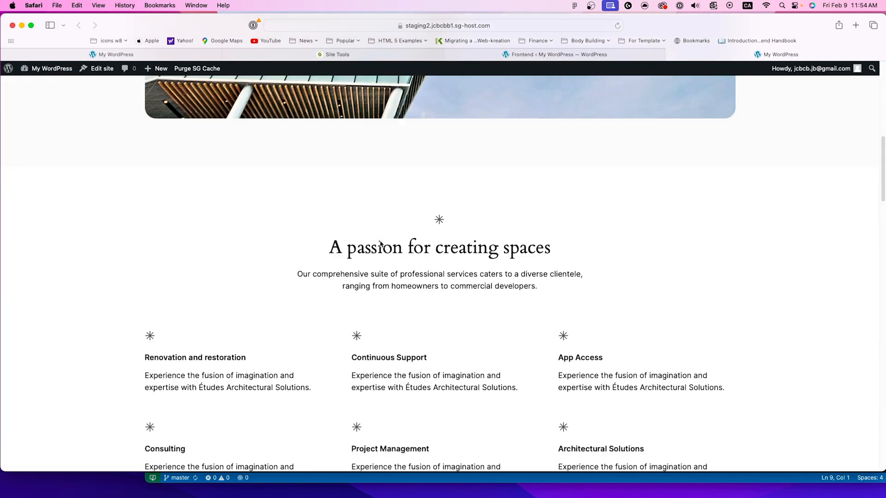
left_click(522, 54)
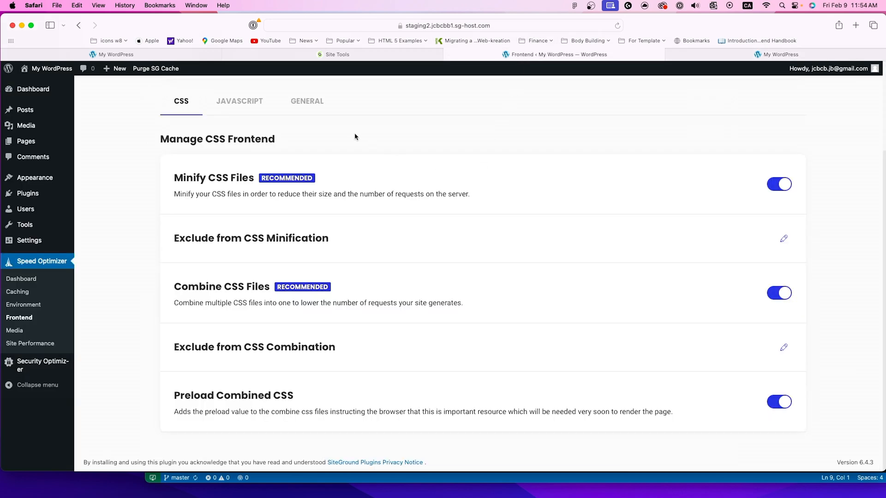
Step: Enable Minify JavaScript Files, Combine JavaScript Files and Defer Render-blocking JavaScript in the JavaScript frontend settings
left_click(236, 105)
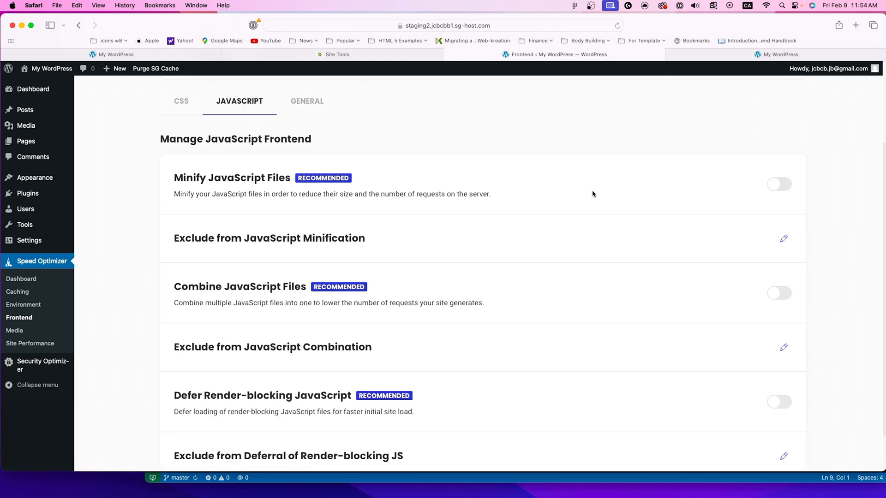
scroll(546, 208, "down", 1)
scroll(543, 202, "down", 2)
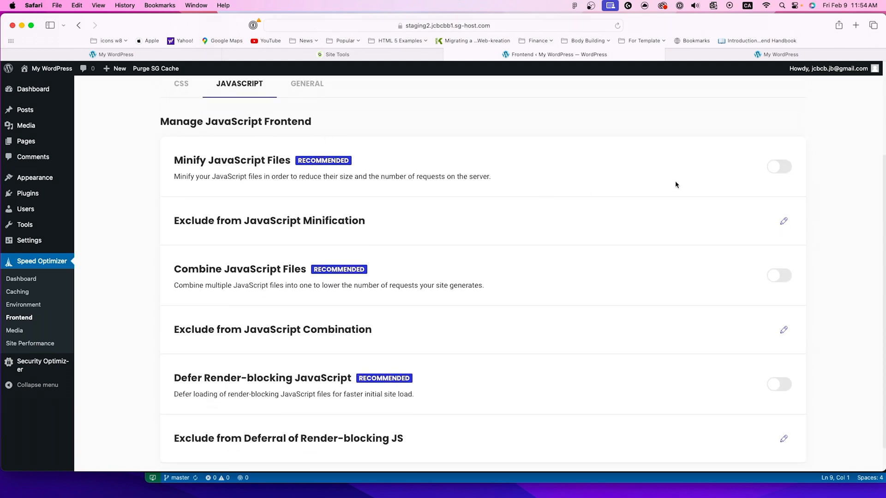
left_click(777, 166)
scroll(463, 159, "down", 2)
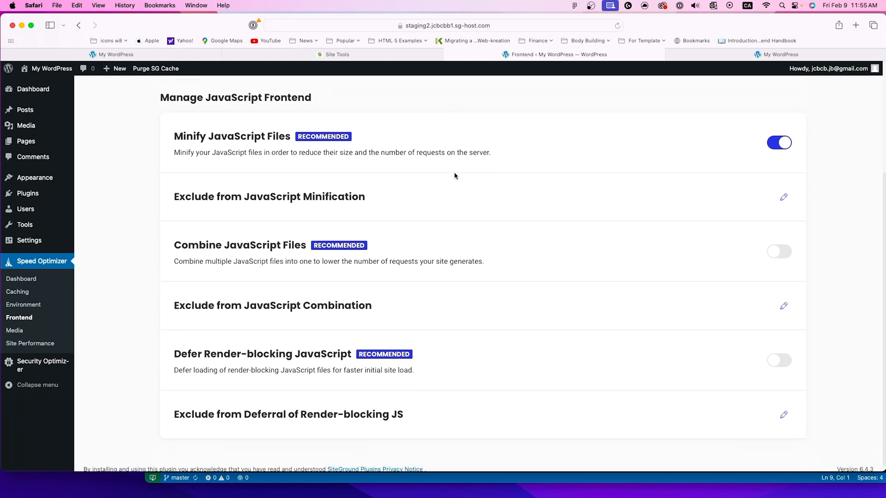
scroll(454, 177, "down", 1)
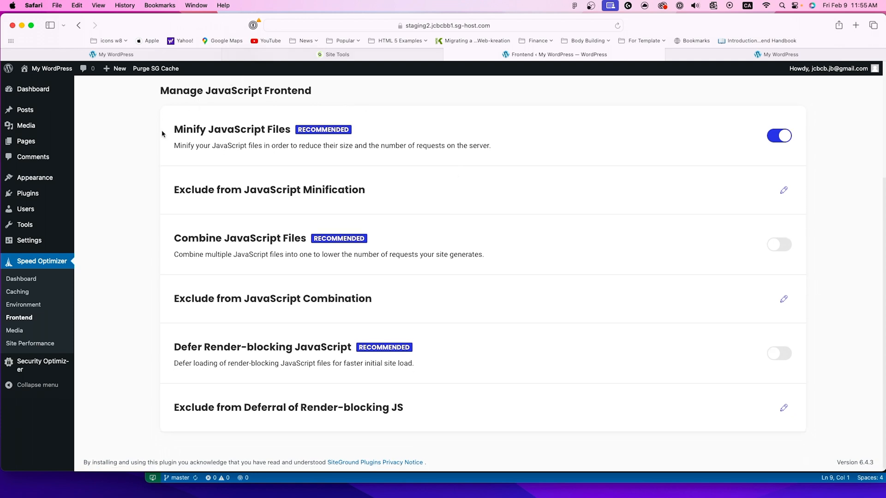
left_click_drag(182, 133, 279, 154)
left_click_drag(187, 239, 263, 240)
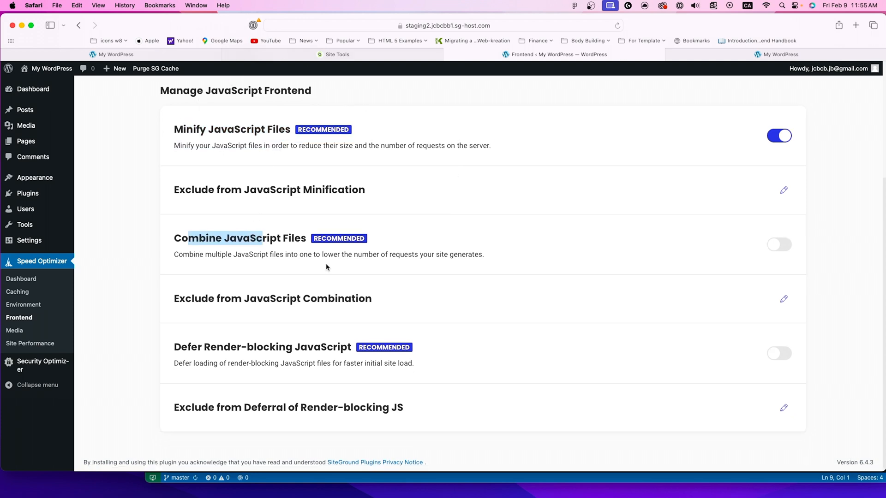
left_click(775, 243)
left_click(780, 351)
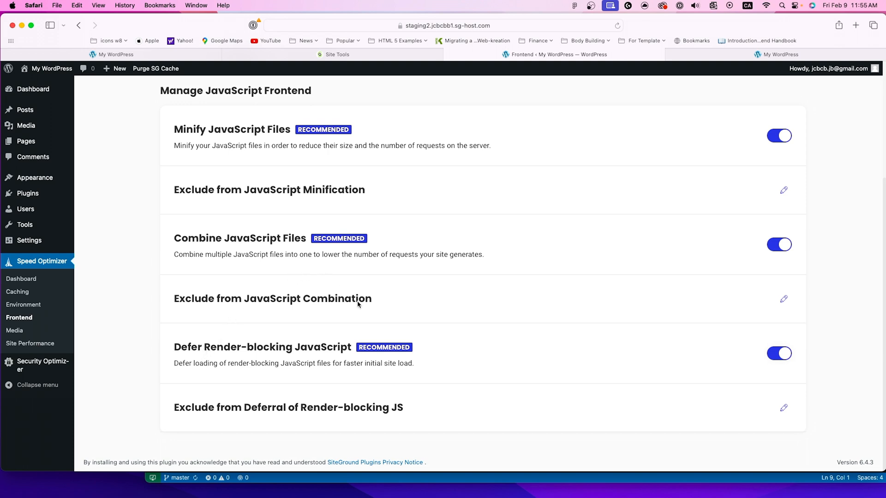
Step: Reload the staging site's home page several times to check it with the JavaScript optimizations on, returning to the Frontend settings
left_click(784, 55)
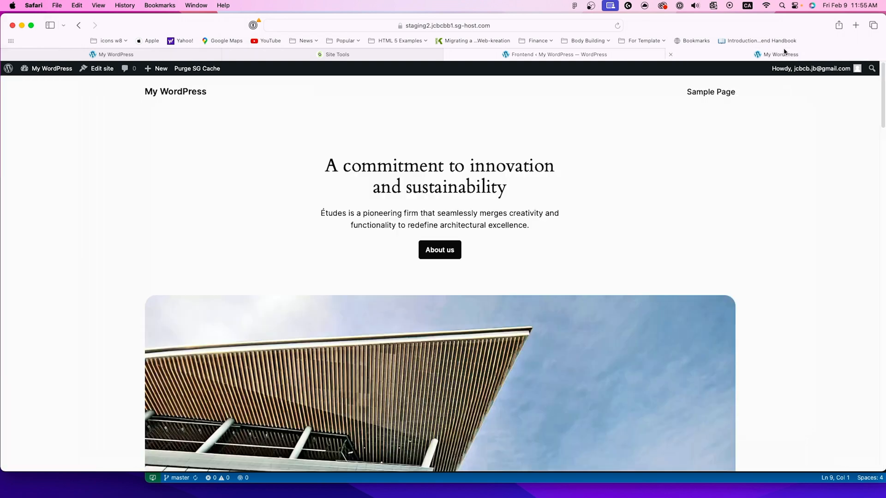
scroll(355, 188, "down", 1)
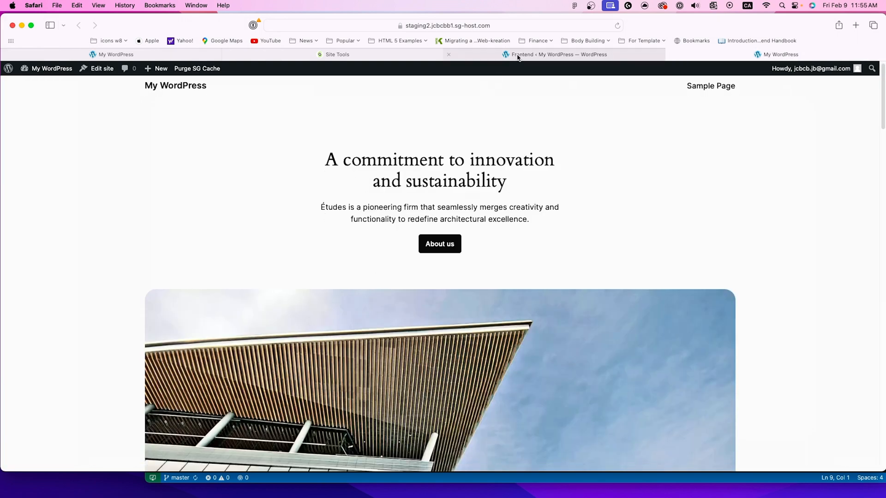
left_click(617, 26)
left_click(618, 25)
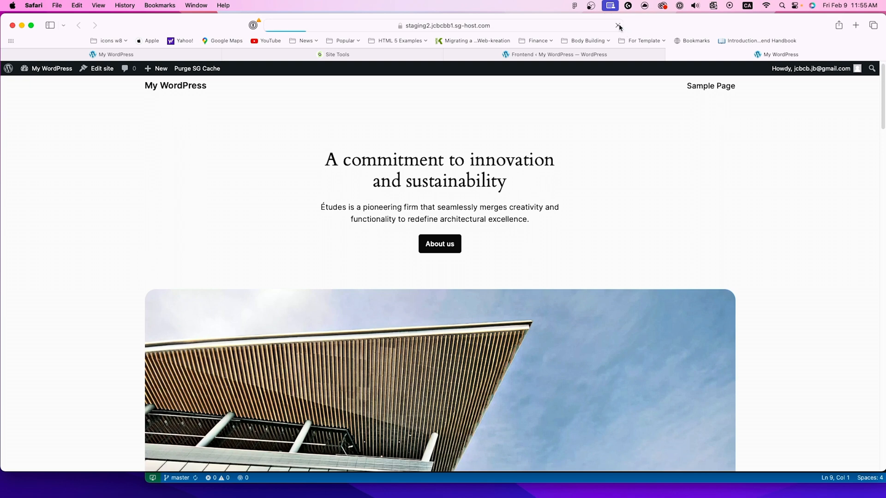
left_click(618, 26)
left_click(617, 26)
left_click(557, 63)
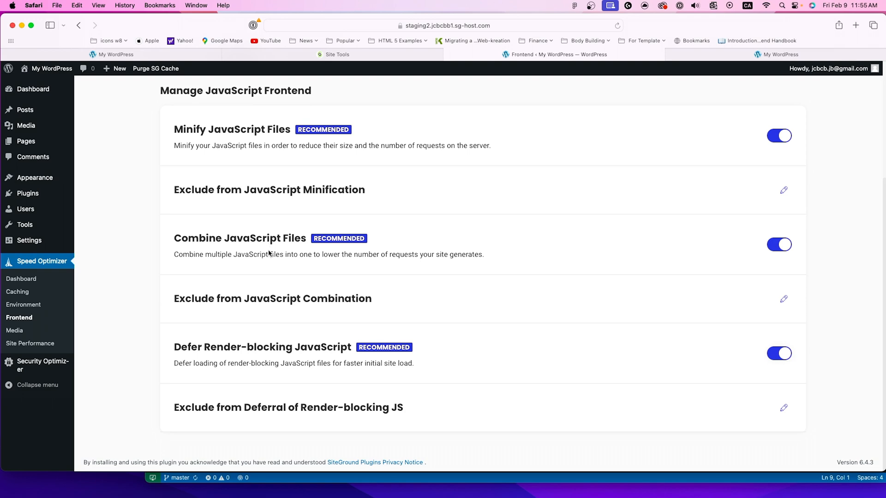
Step: Configure image compression in Speed Optimizer's Media settings at Medium (60%), backing up all original images and compressing existing images too
left_click(14, 330)
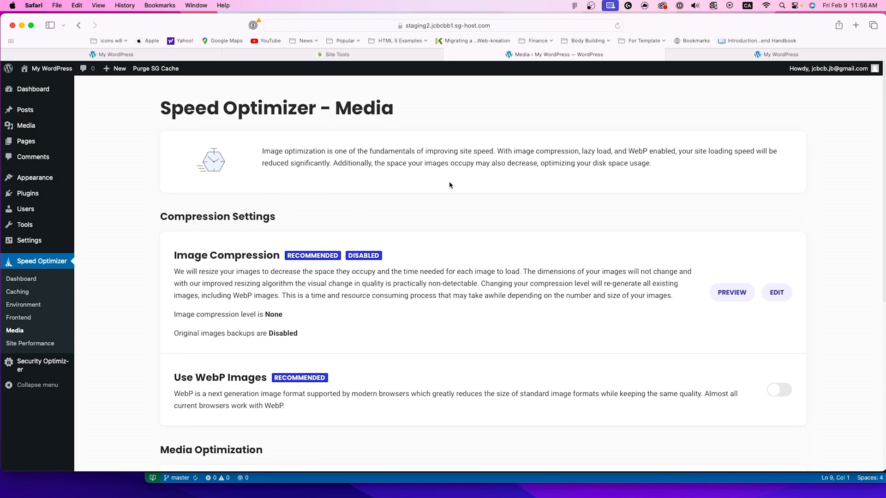
scroll(276, 164, "down", 2)
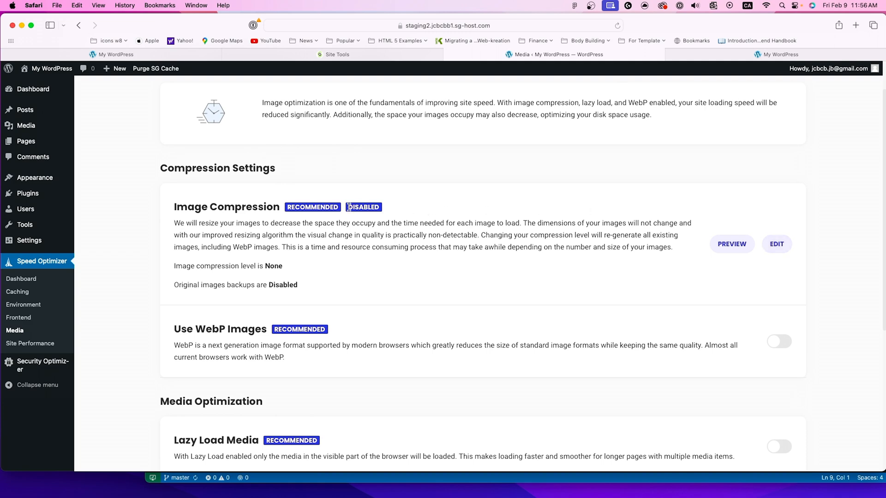
left_click_drag(349, 207, 388, 211)
left_click(779, 244)
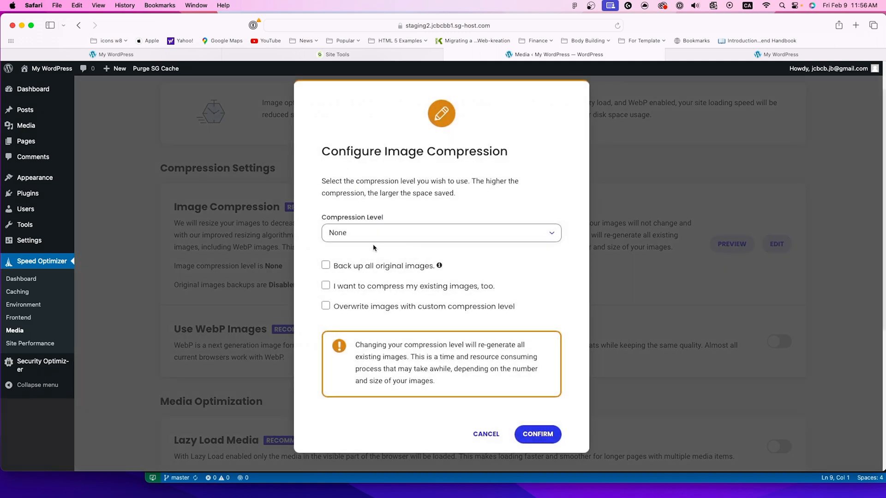
left_click(343, 236)
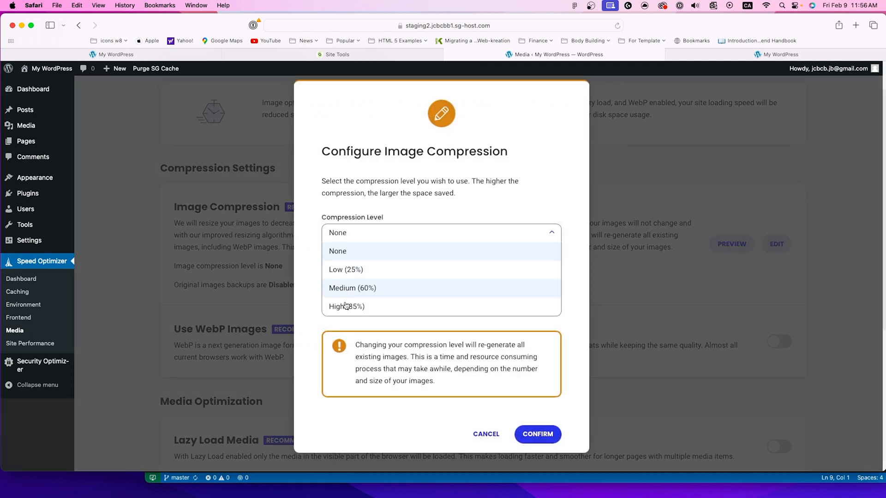
left_click(419, 194)
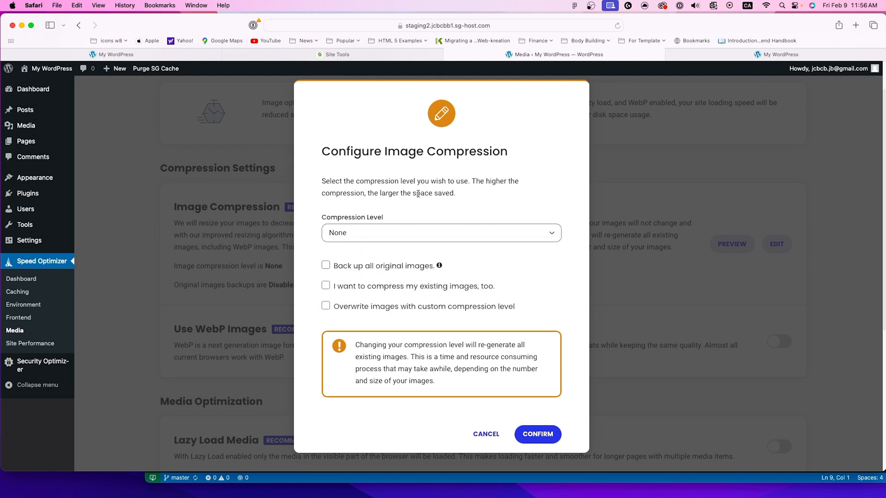
left_click(392, 230)
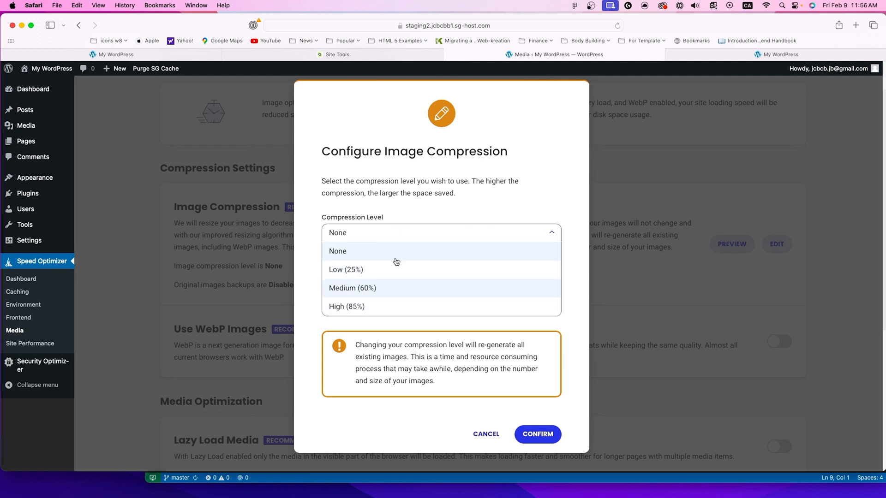
left_click(350, 288)
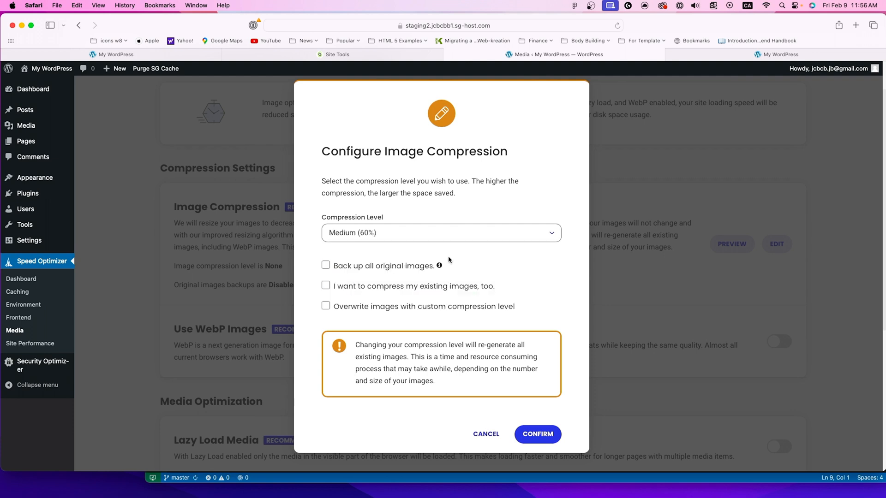
scroll(449, 260, "down", 1)
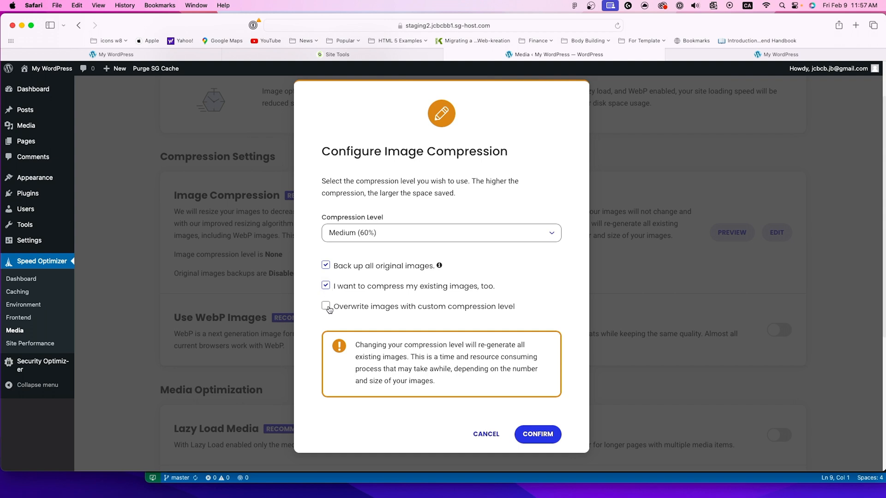
left_click(534, 441)
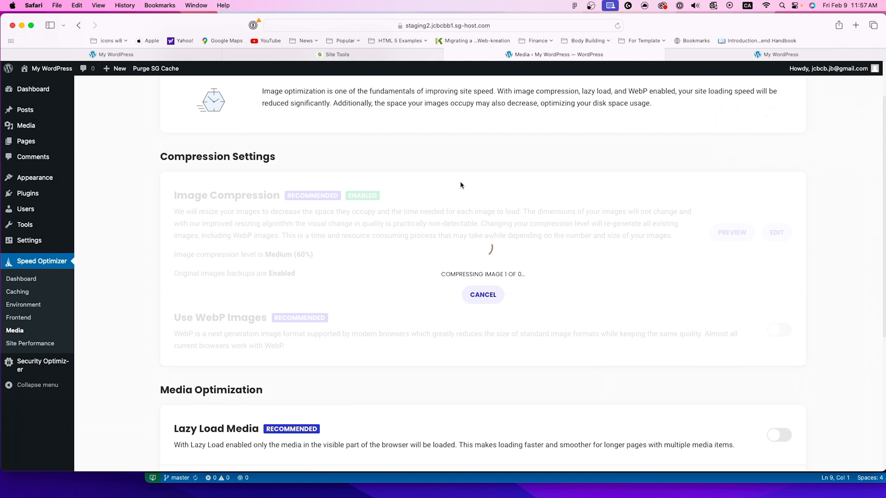
Step: Enable Lazy Load Media in the Media Optimization settings
scroll(472, 275, "down", 1)
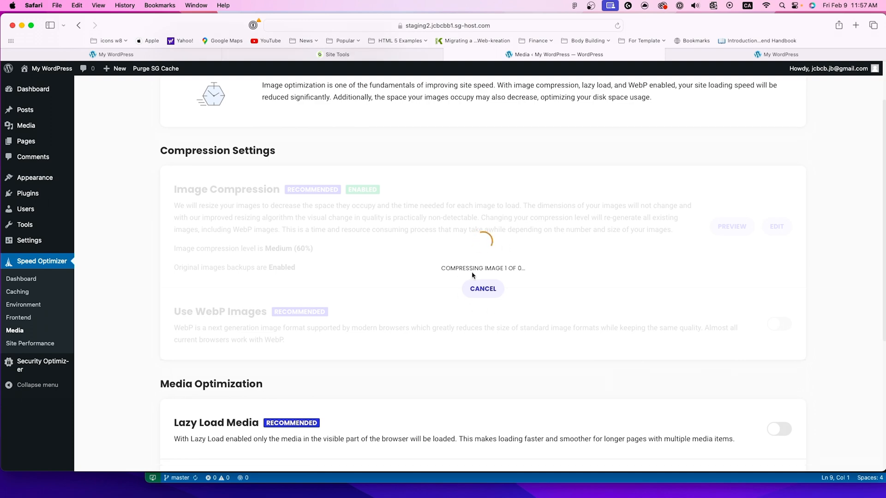
scroll(472, 275, "down", 5)
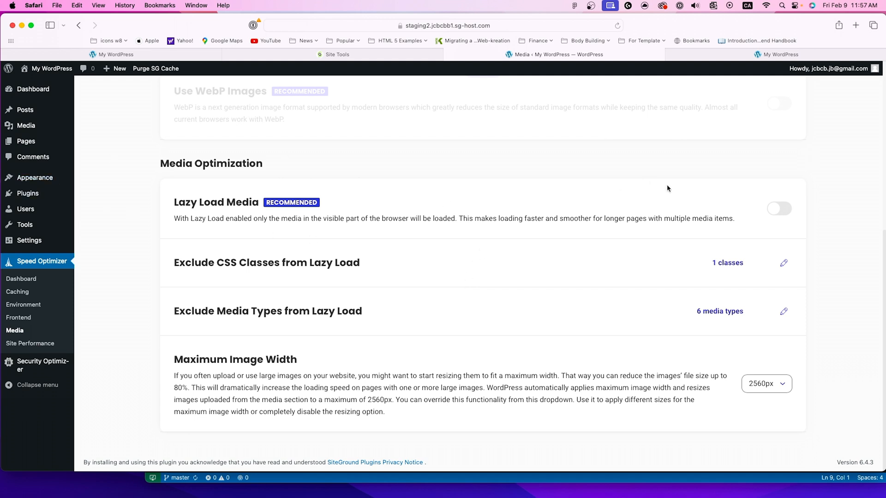
left_click(780, 208)
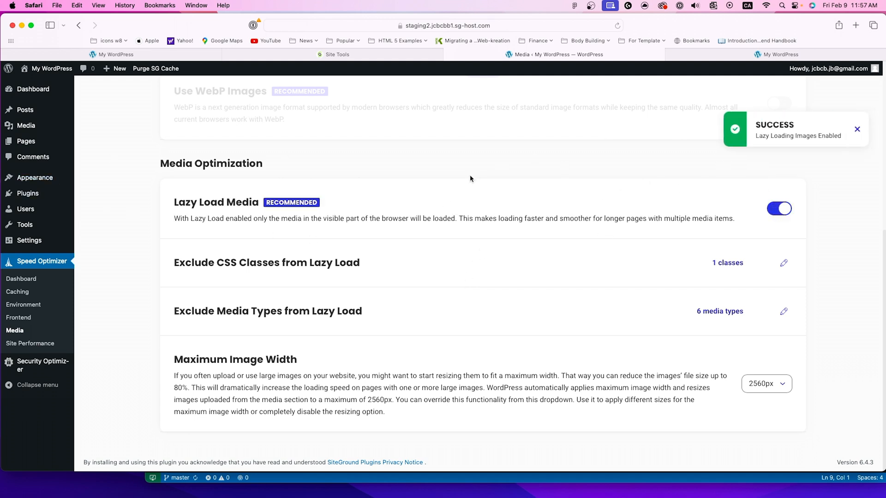
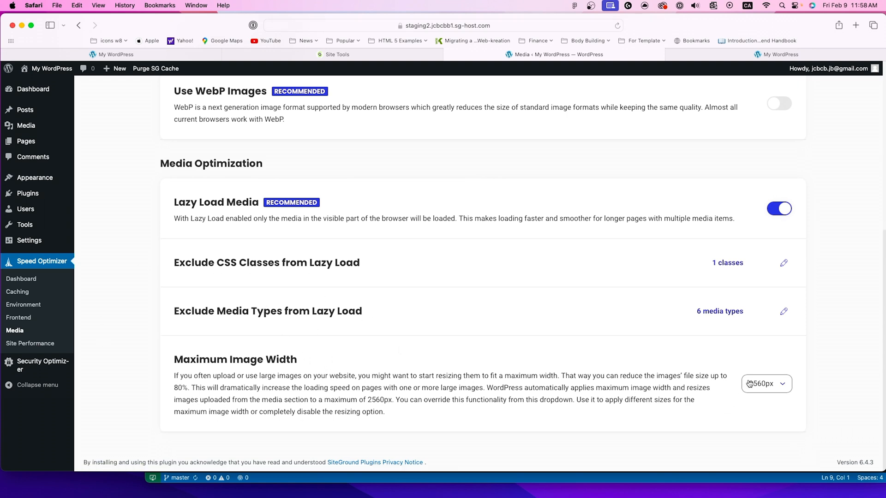
Step: Review the available Maximum Image Width sizes in the Media Optimization settings, keeping the selected width
left_click(782, 384)
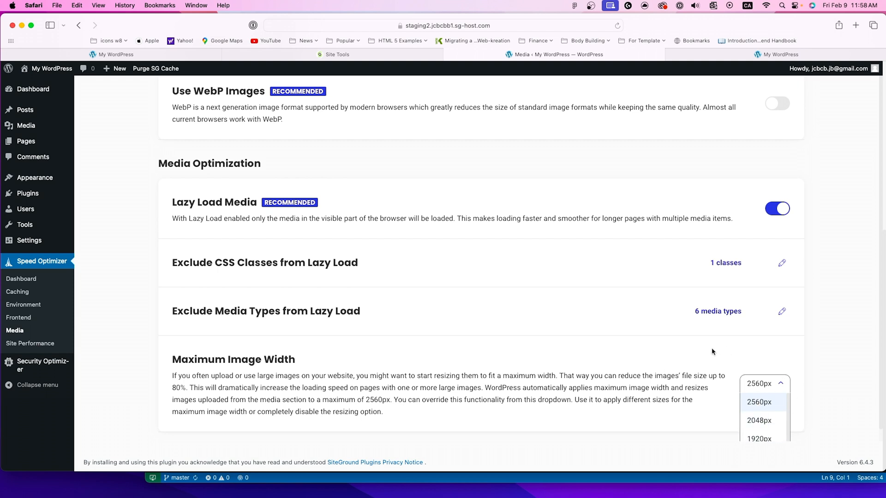
scroll(719, 403, "down", 1)
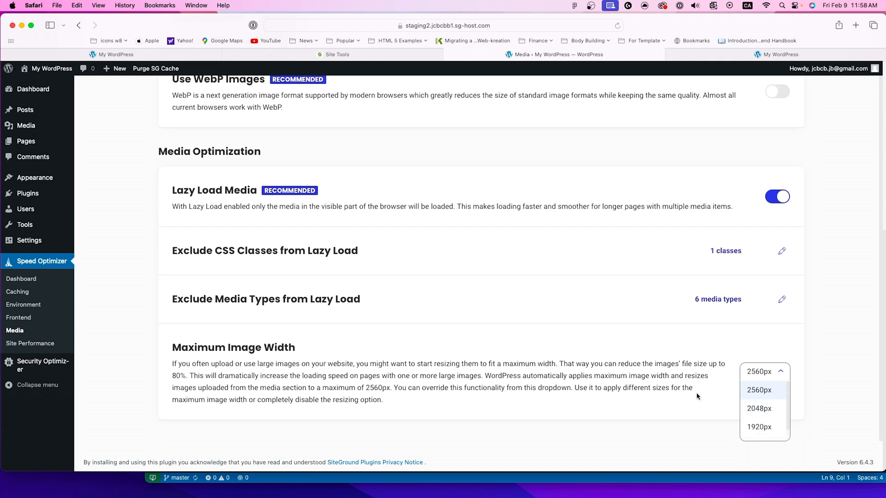
scroll(777, 422, "down", 1)
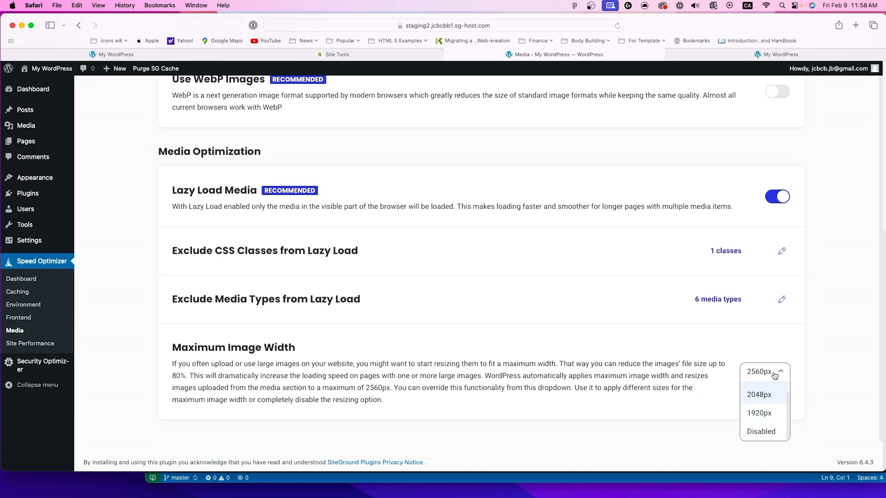
left_click(614, 359)
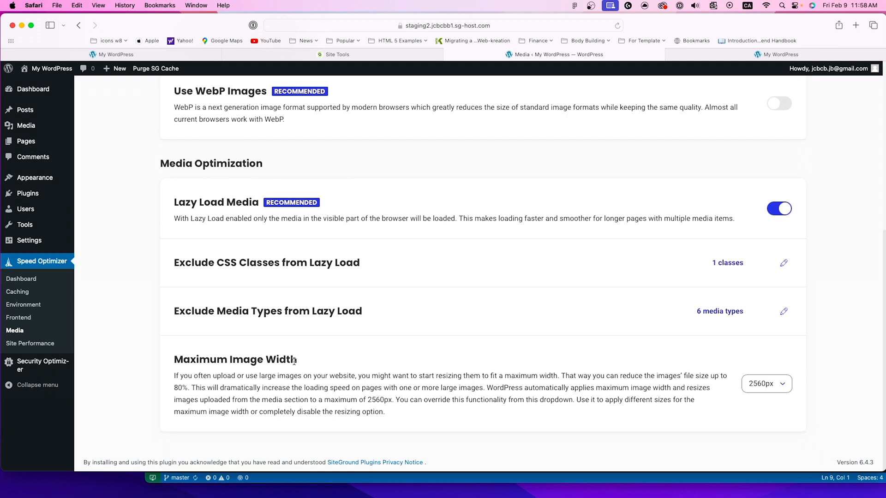
Step: Run a Desktop PageSpeed test of the staging site's home page in Speed Optimizer's Site Performance and check the scores
left_click(9, 341)
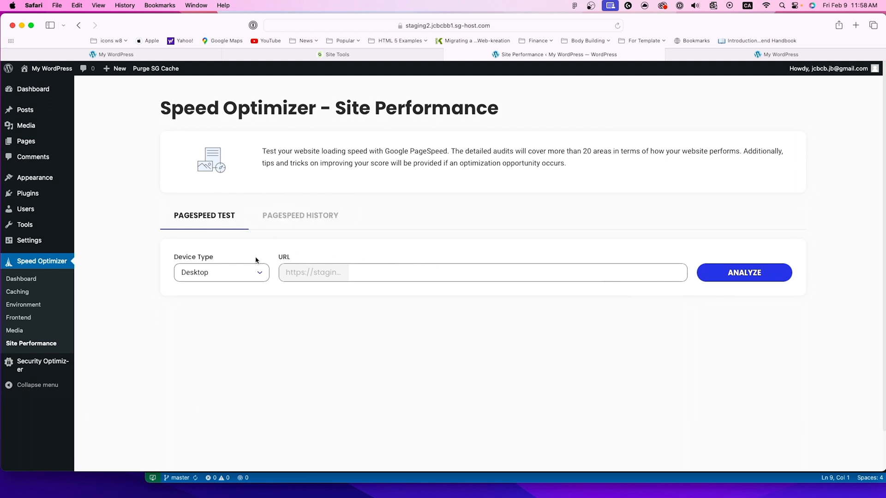
left_click(250, 275)
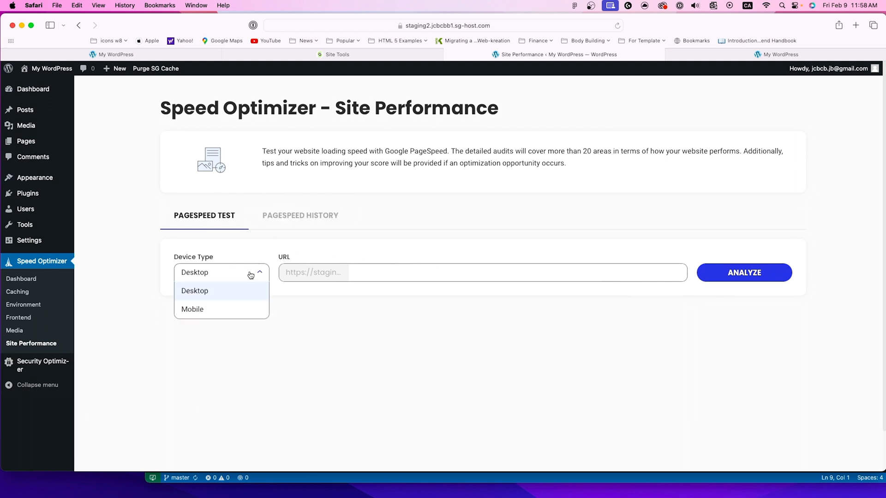
left_click(745, 275)
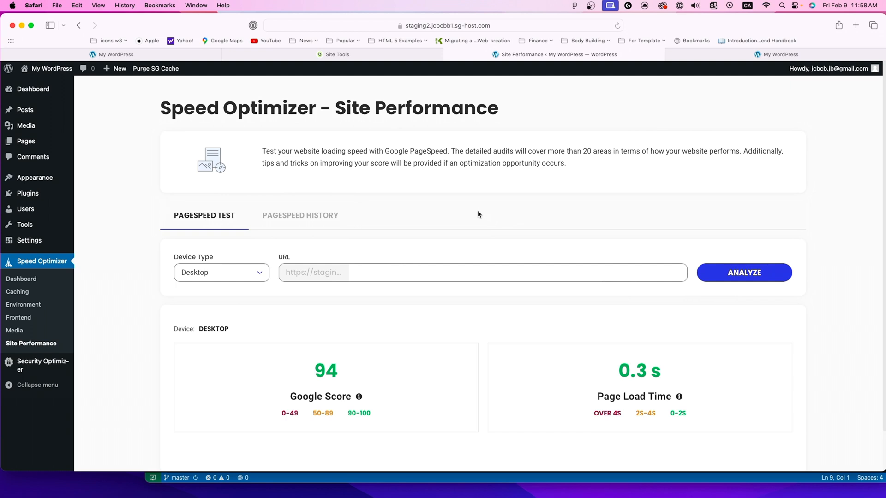
scroll(480, 217, "down", 2)
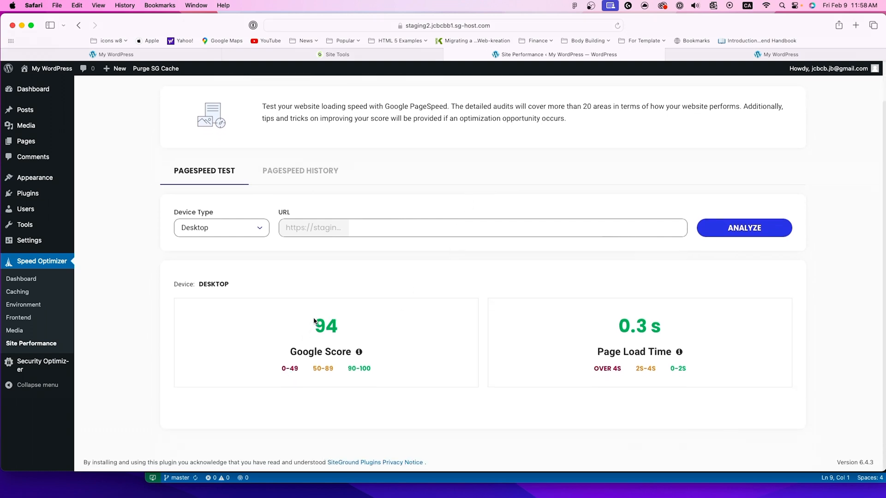
left_click_drag(313, 321, 366, 342)
left_click(436, 330)
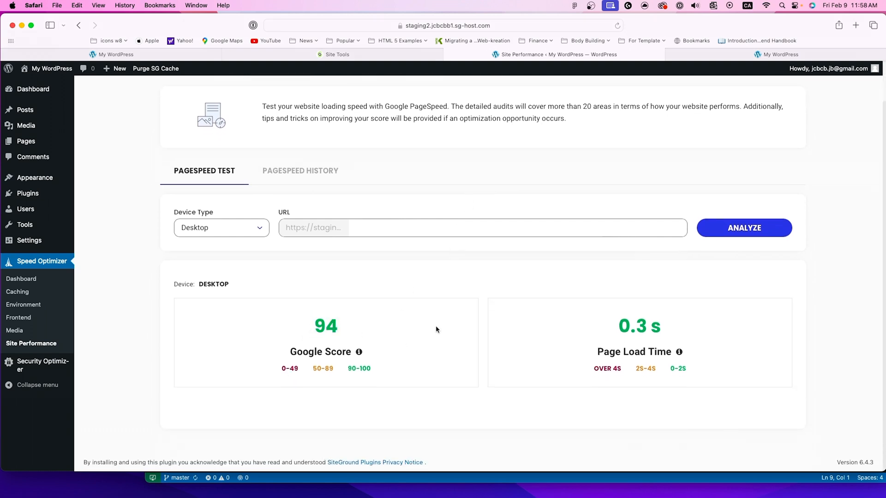
Step: Reload the staging site's home page to check how quickly it loads
left_click(685, 52)
left_click(616, 26)
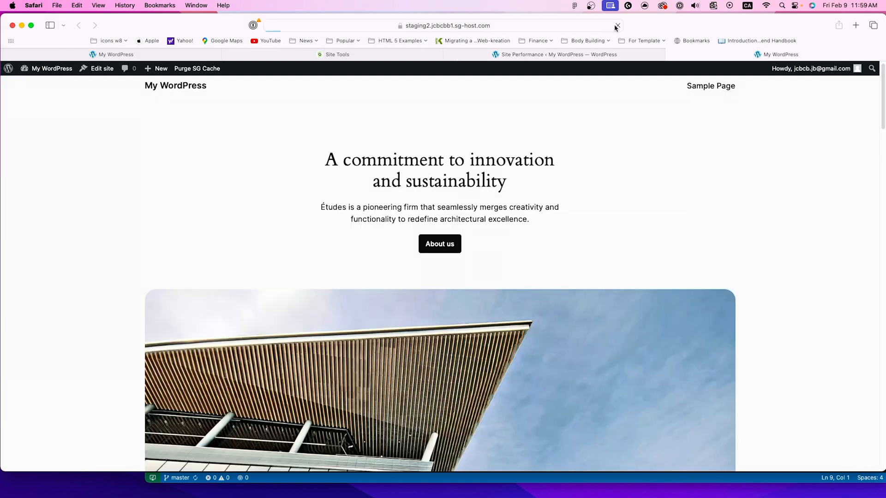
left_click(538, 55)
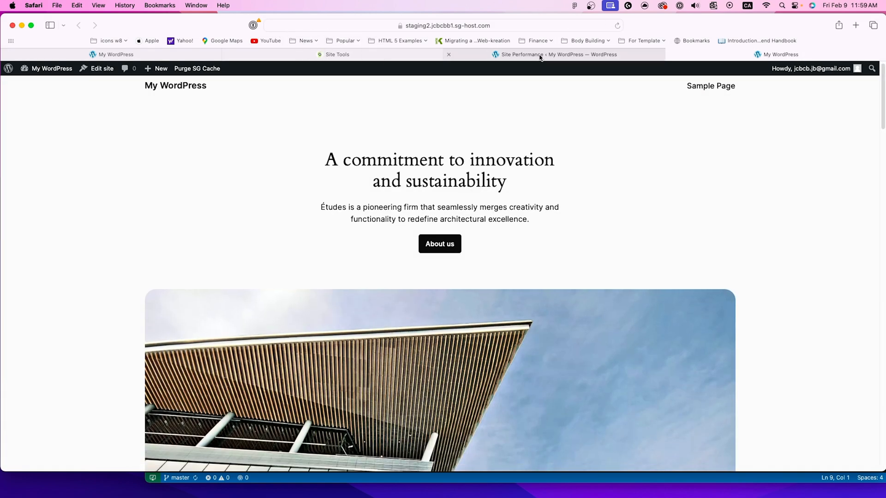
left_click(705, 54)
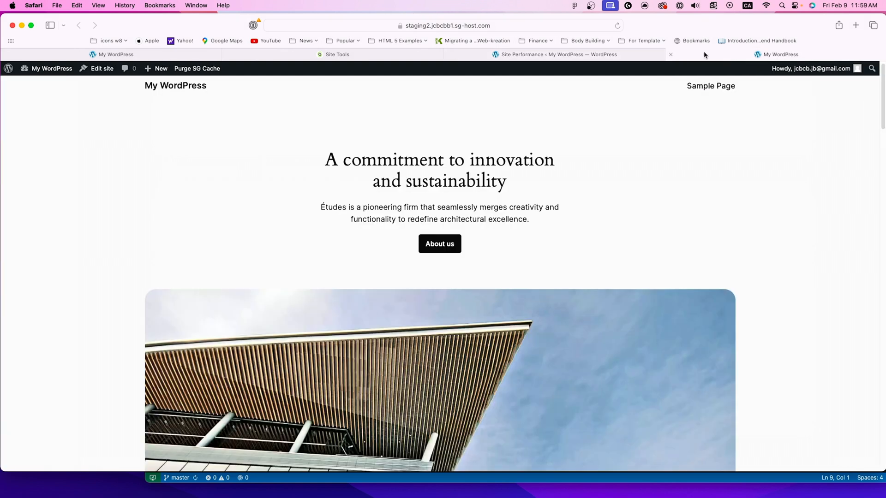
right_click(440, 198)
left_click(581, 95)
left_click_drag(124, 16, 125, 16)
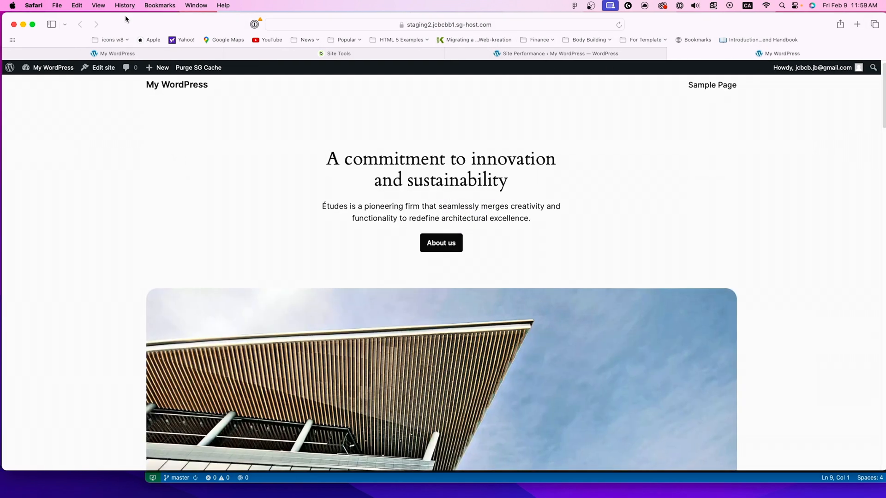
Step: Return to the Site Performance page and view its PageSpeed history
mouse_move(507, 58)
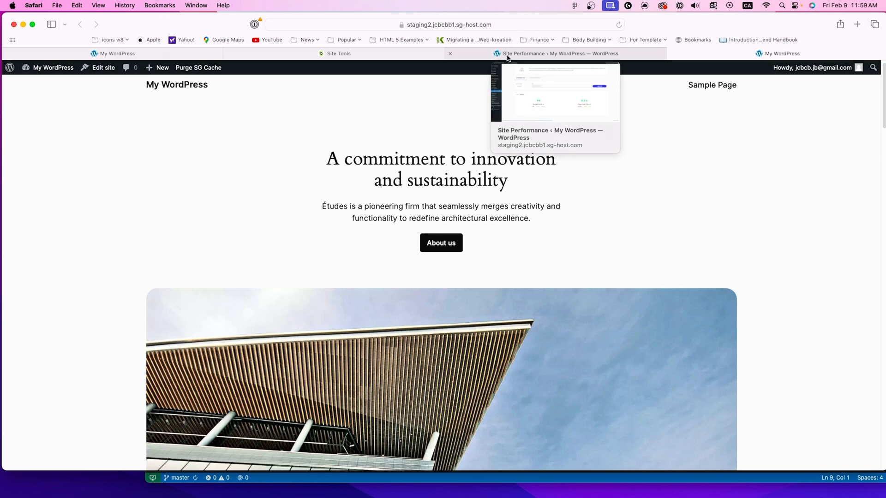
left_click(507, 55)
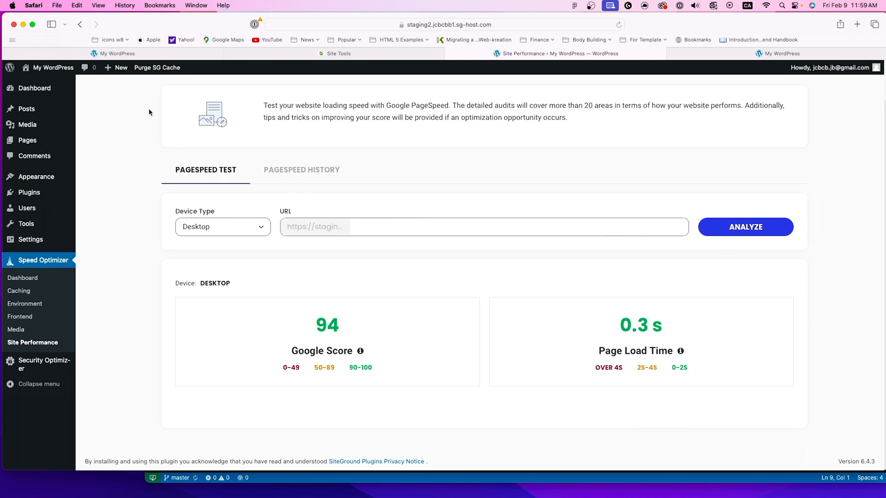
scroll(593, 274, "up", 1)
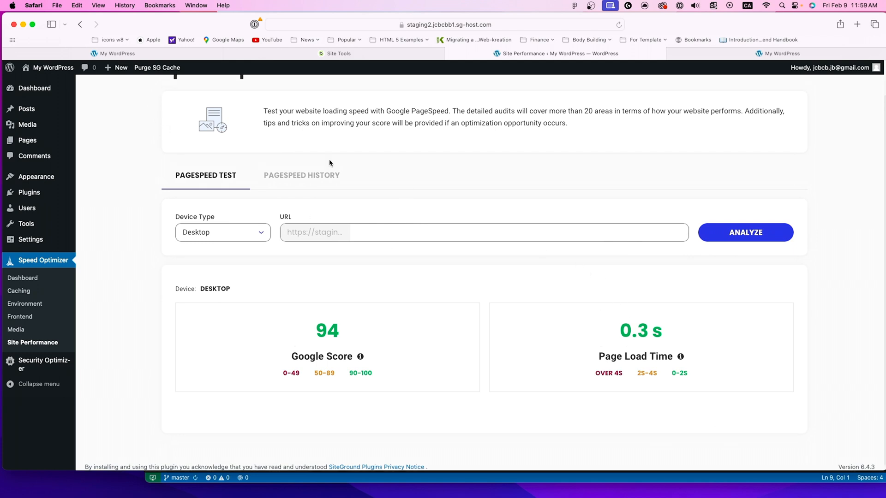
scroll(330, 167, "up", 2)
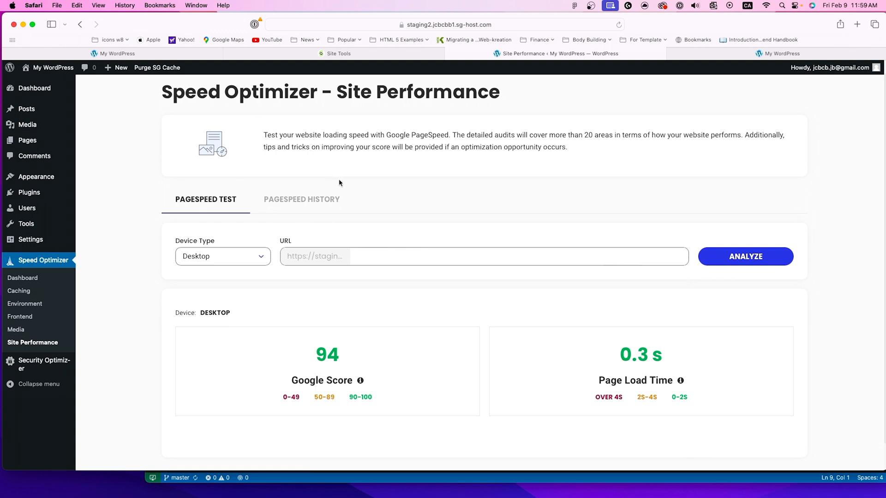
left_click(315, 203)
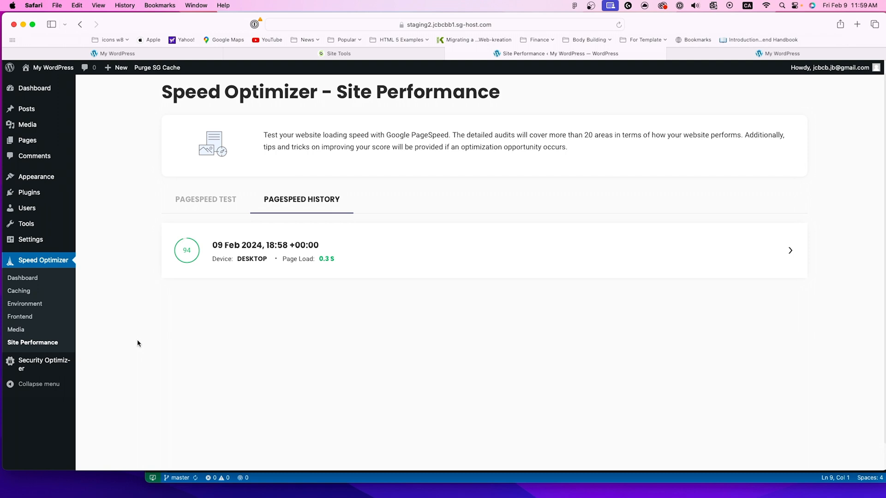
Step: Look over the Security Optimizer dashboard and open its Site Security settings
mouse_move(50, 362)
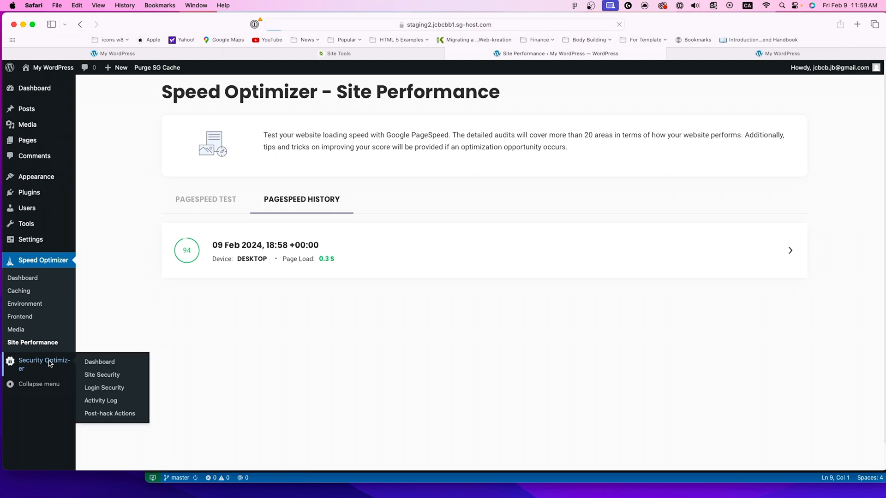
left_click(92, 360)
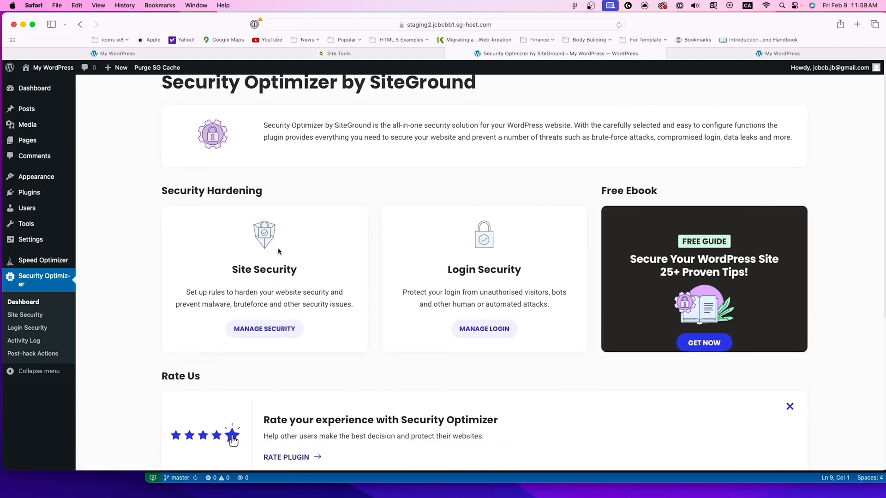
scroll(281, 248, "down", 5)
scroll(282, 247, "down", 2)
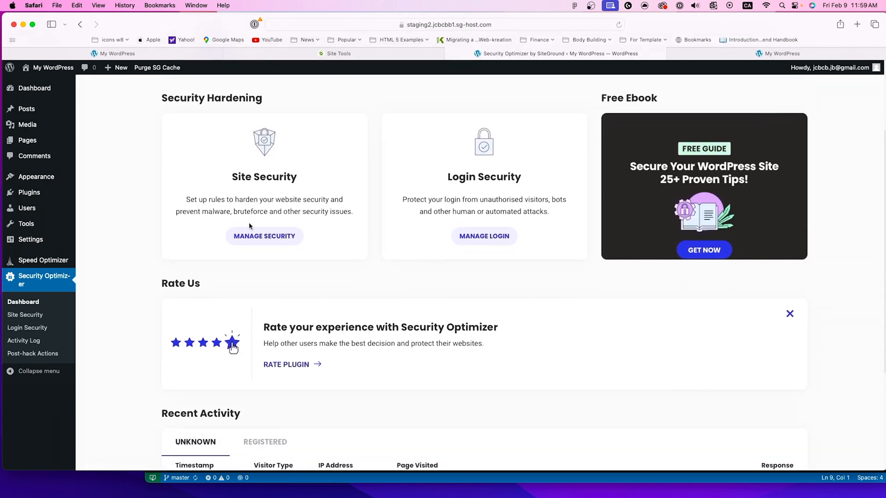
scroll(172, 261, "up", 1)
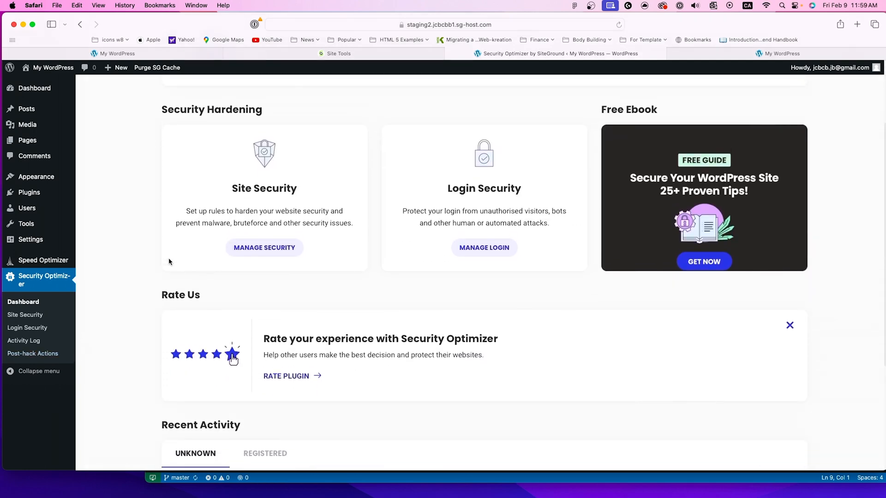
scroll(231, 228, "up", 1)
left_click_drag(245, 206, 287, 206)
left_click(264, 267)
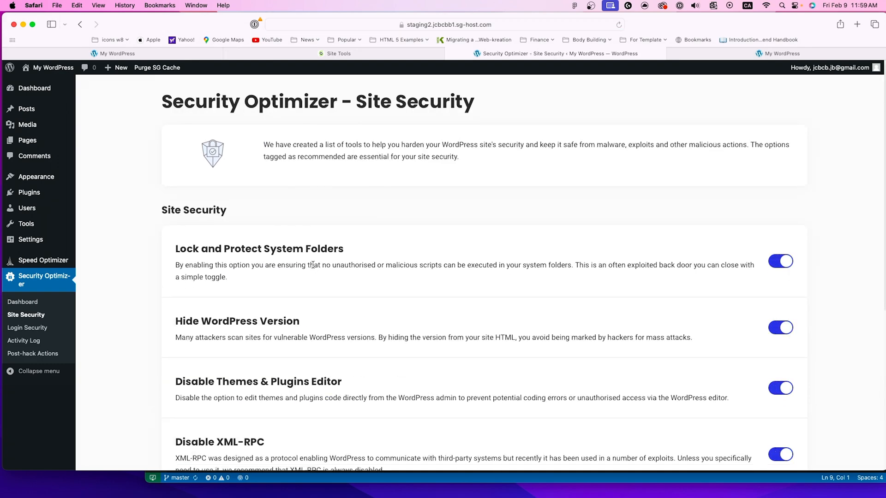
Step: Examine the Site Security options, including system folder protection, WordPress version hiding, the themes and plugins editor and XML-RPC
scroll(312, 268, "down", 3)
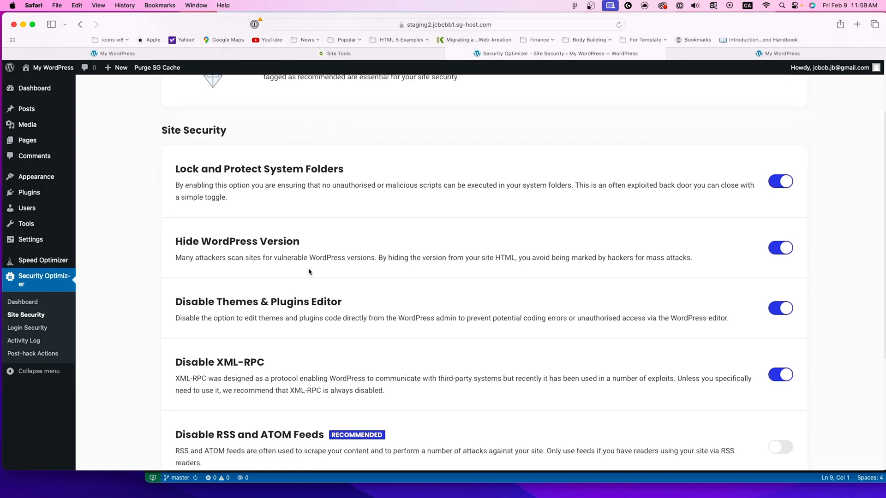
scroll(308, 272, "down", 2)
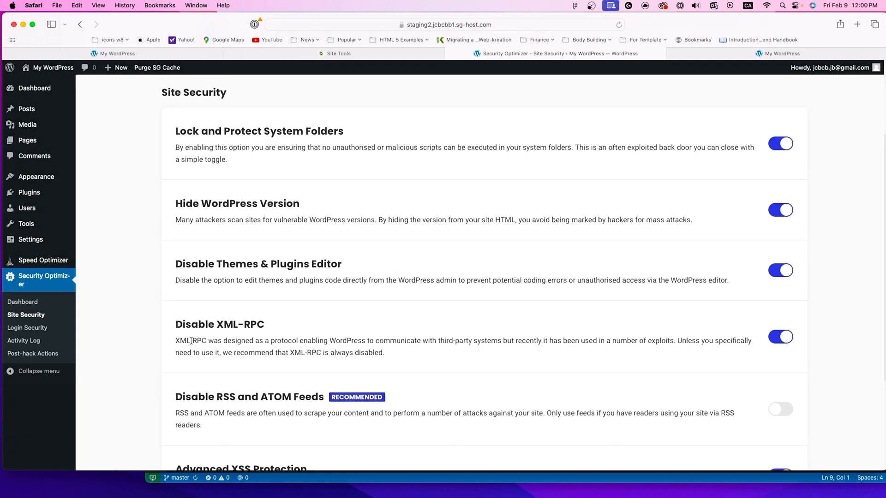
mouse_move(175, 324)
left_mouse_down()
mouse_move(271, 323)
mouse_move(178, 323)
left_mouse_up()
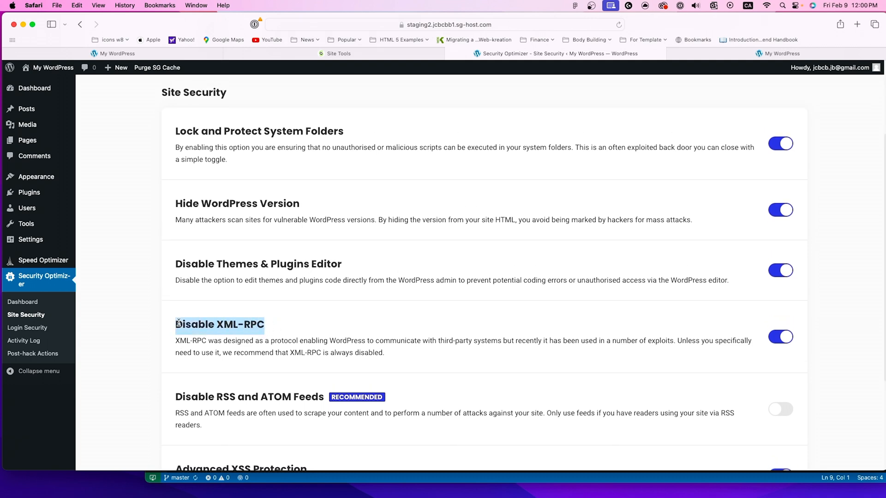
left_click(276, 317)
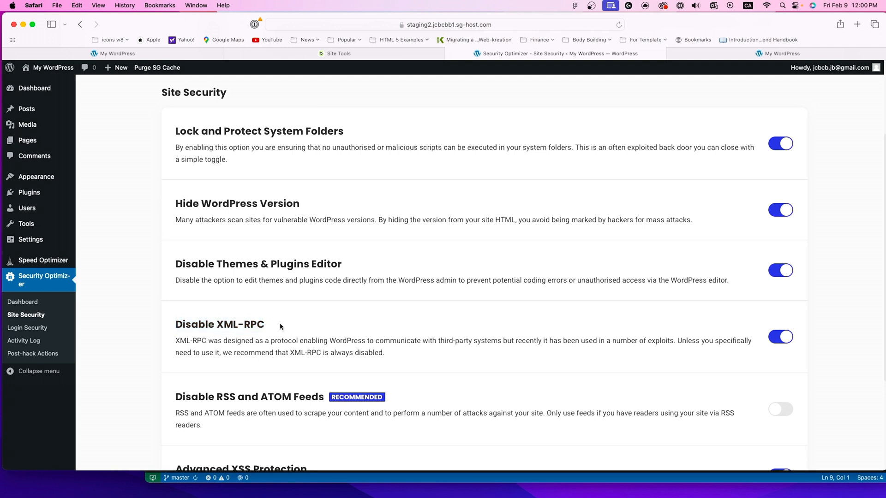
scroll(281, 327, "down", 1)
scroll(280, 327, "down", 5)
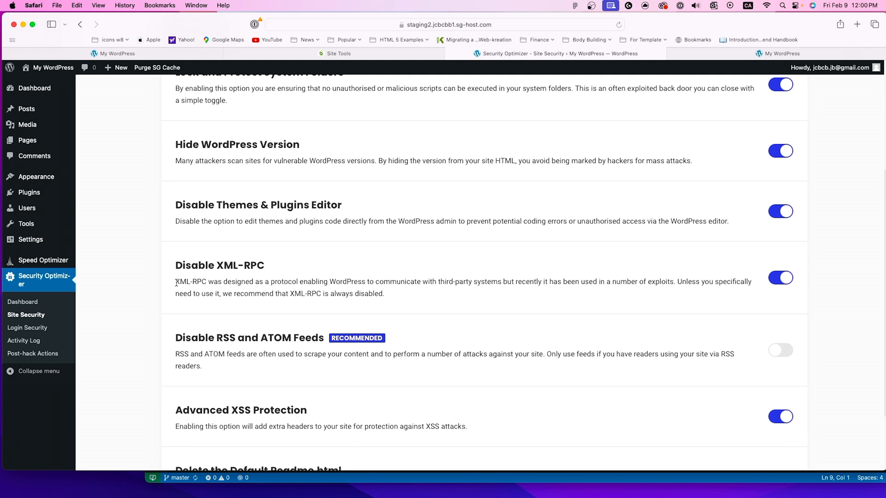
scroll(176, 283, "up", 2)
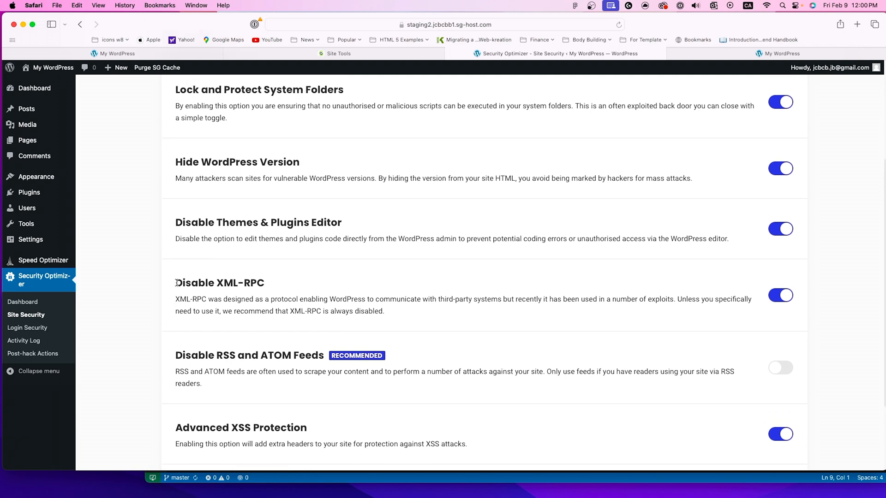
scroll(177, 283, "up", 2)
scroll(206, 252, "up", 2)
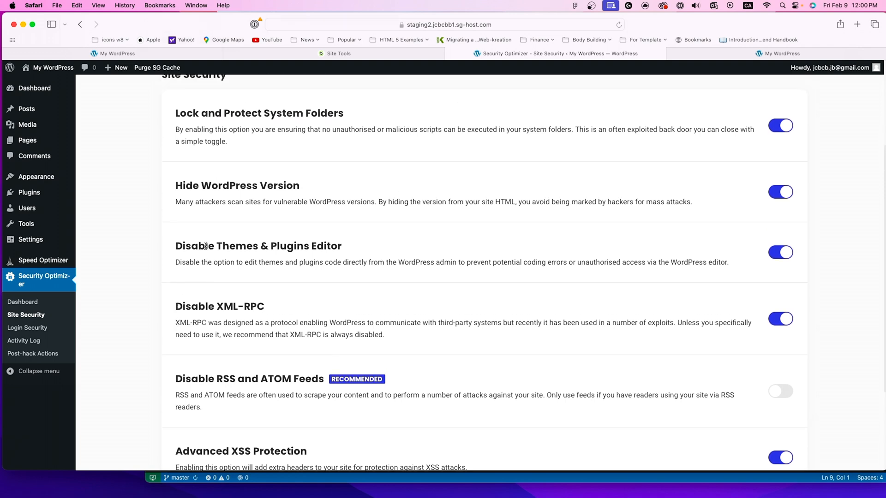
left_click_drag(175, 198, 294, 200)
left_click(295, 241)
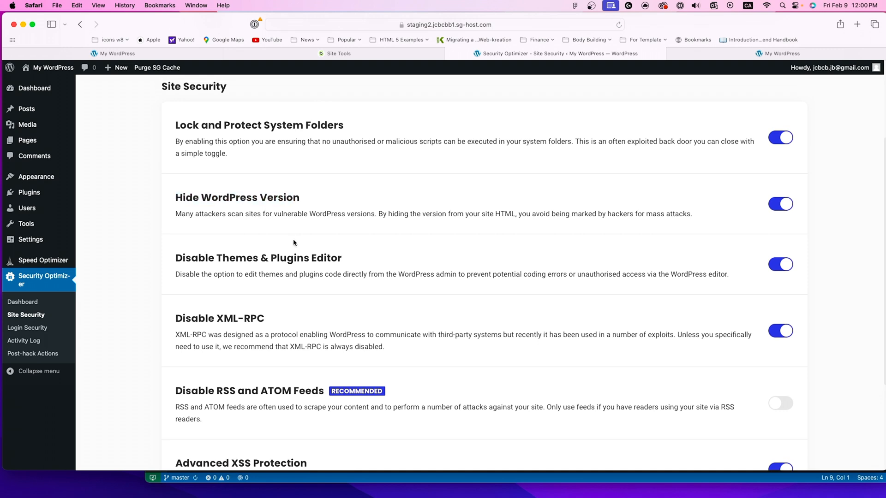
scroll(284, 232, "up", 2)
left_click_drag(185, 144, 317, 144)
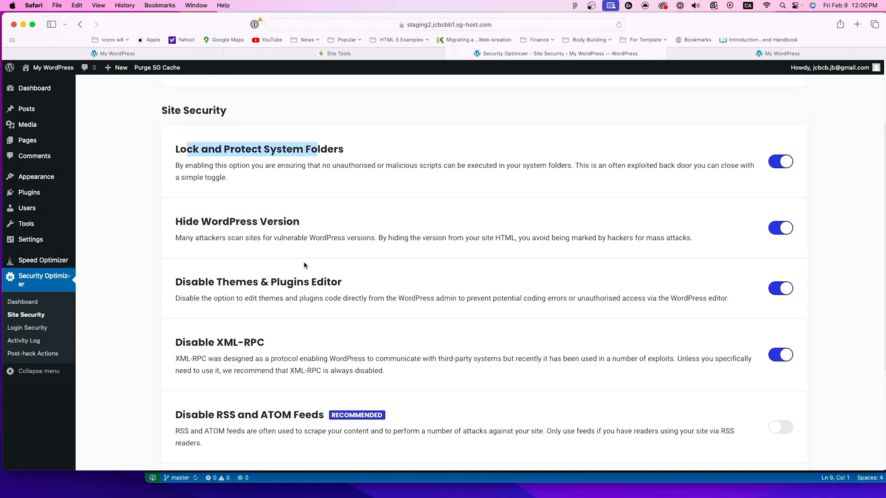
Step: Enable Delete the Default Readme.html and Disable RSS and ATOM Feeds in the Site Security settings
scroll(303, 263, "down", 1)
scroll(300, 281, "down", 8)
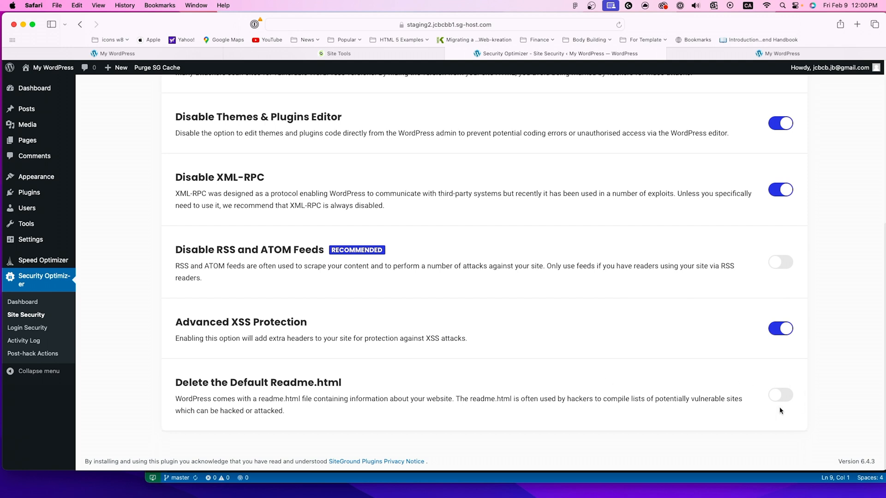
left_click(779, 395)
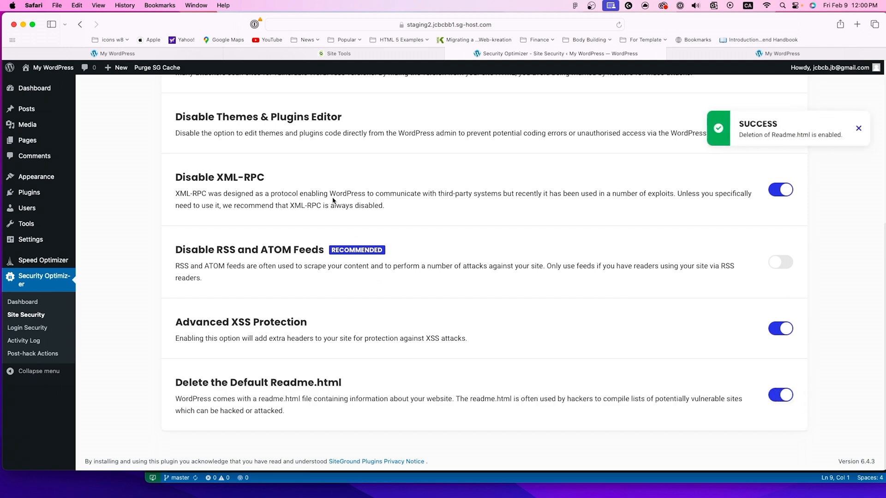
scroll(332, 195, "up", 2)
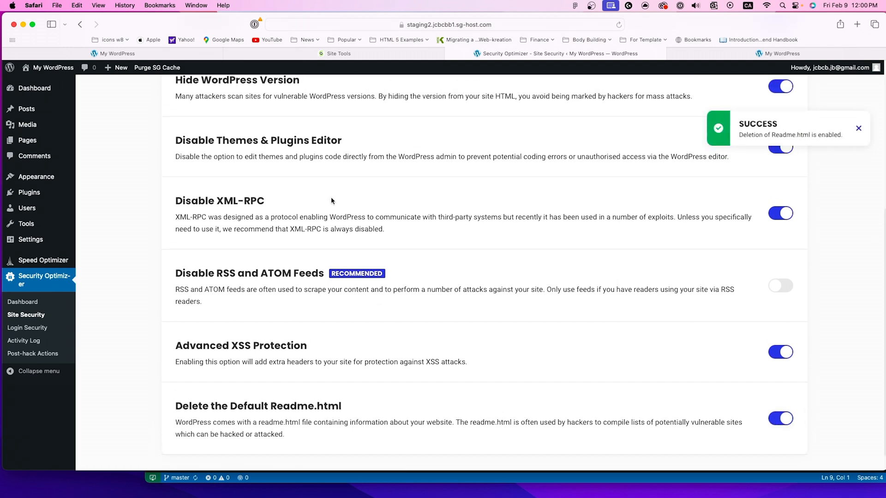
left_click(782, 286)
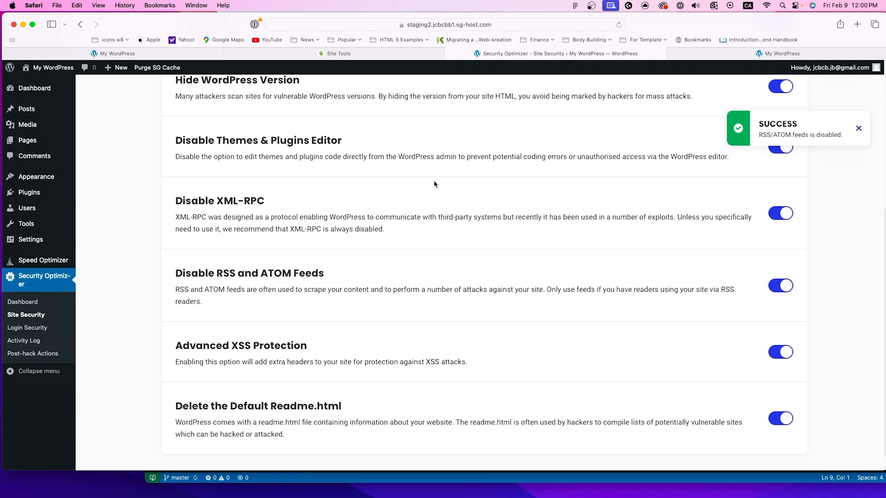
Step: Open the Login Security settings and look at the custom option for the login URL without changing it
scroll(333, 194, "up", 5)
left_click(27, 329)
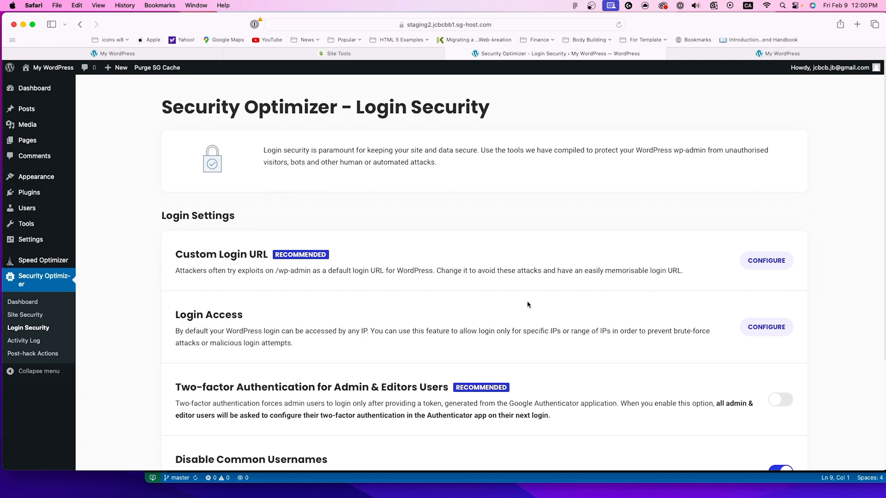
left_click(766, 260)
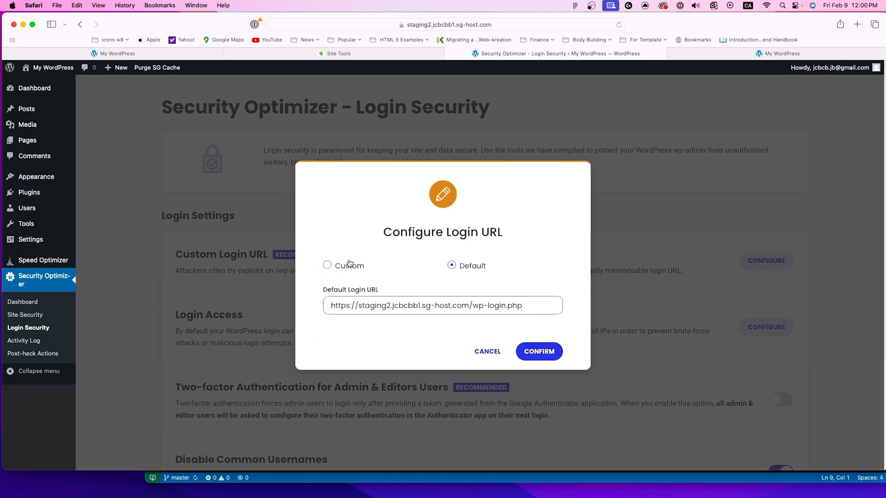
left_click(328, 266)
left_click(423, 351)
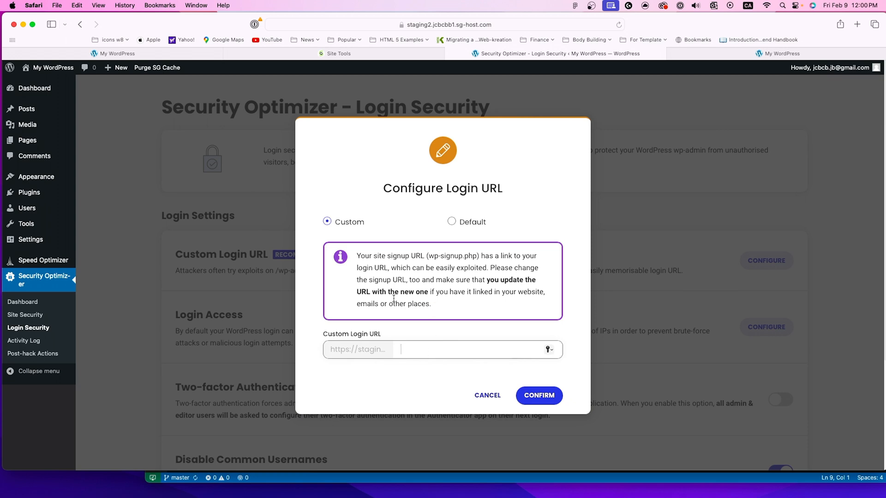
left_click(487, 397)
Step: View the Login Access dialog for restricting logins to specific IPs, and leave it without adding any
scroll(417, 297, "down", 2)
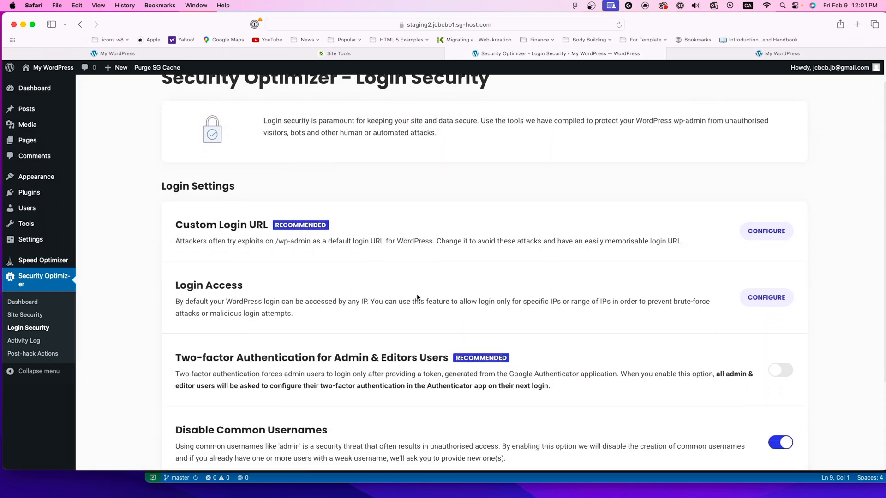
scroll(417, 297, "down", 3)
left_click(775, 257)
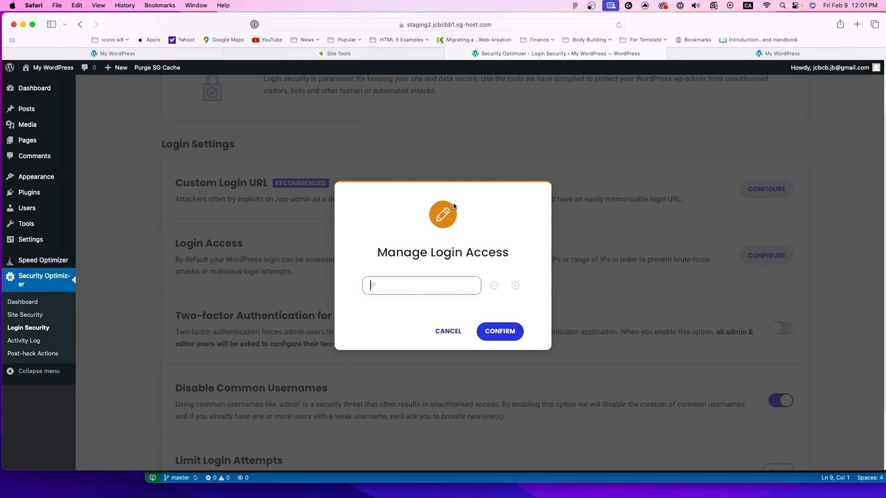
left_click(448, 331)
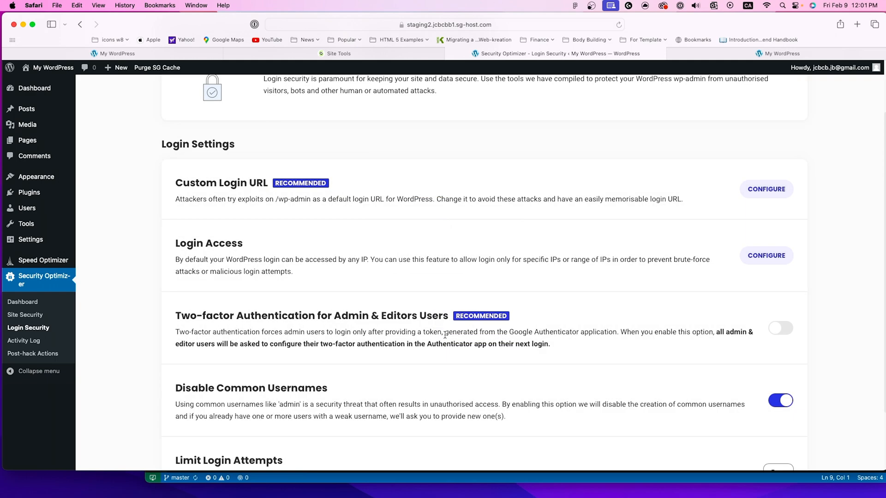
Step: Enable Two-factor Authentication for Admin & Editors Users in the Login Security settings
scroll(445, 335, "down", 1)
scroll(445, 336, "down", 2)
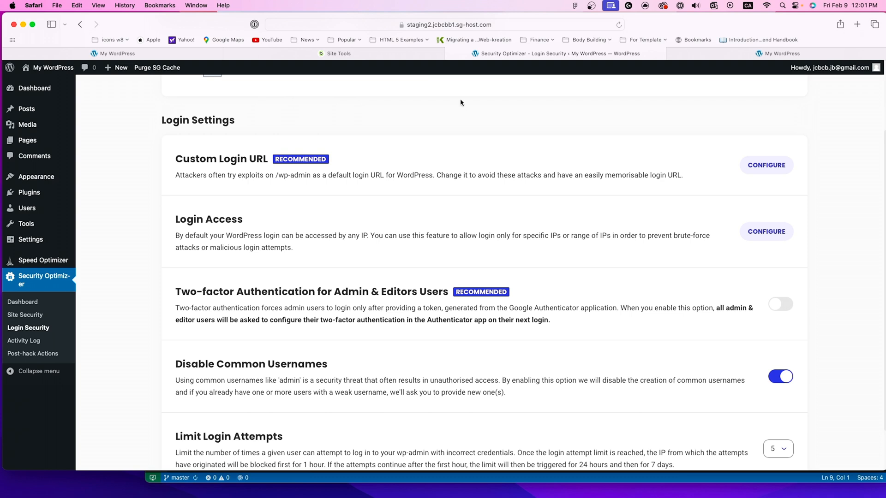
left_click(787, 308)
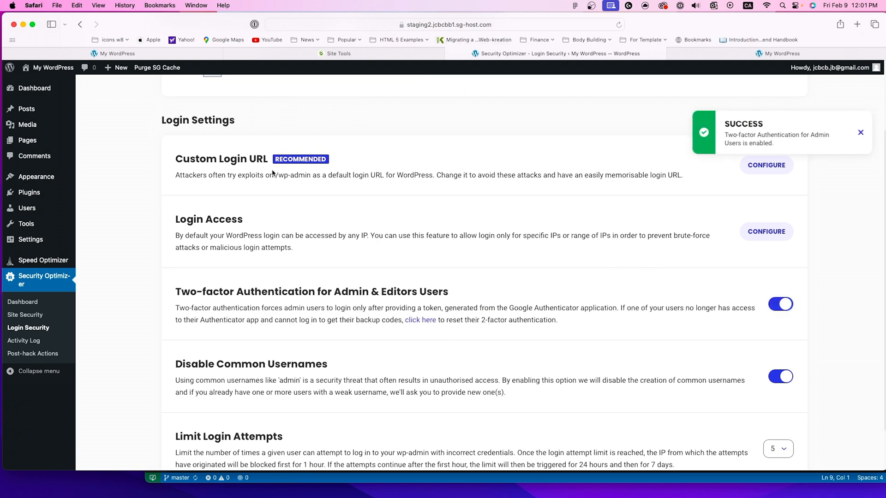
Step: Look at the user selection for resetting 2-factor authentication and leave the dialog without resetting anyone
left_click(423, 320)
left_click(423, 323)
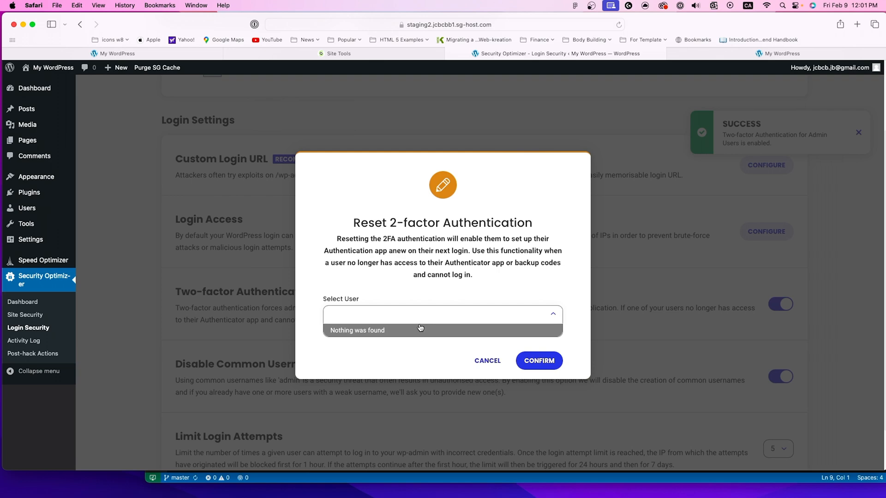
left_click(478, 360)
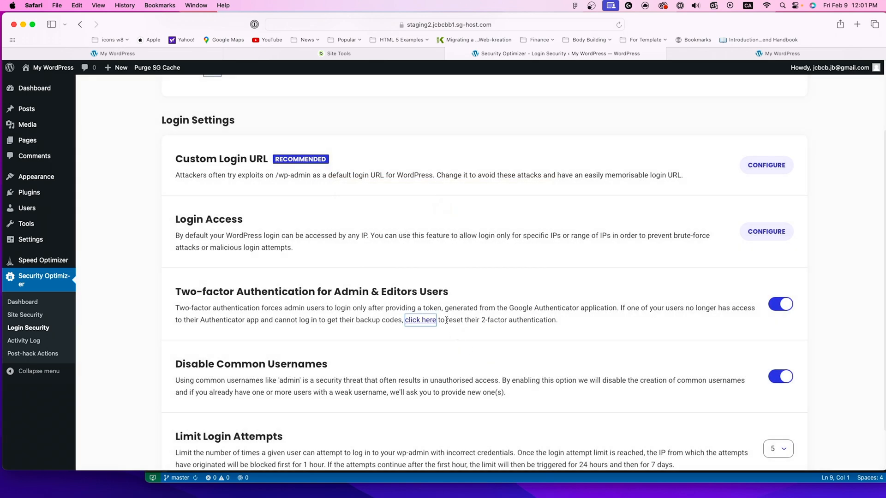
left_click_drag(175, 289, 371, 289)
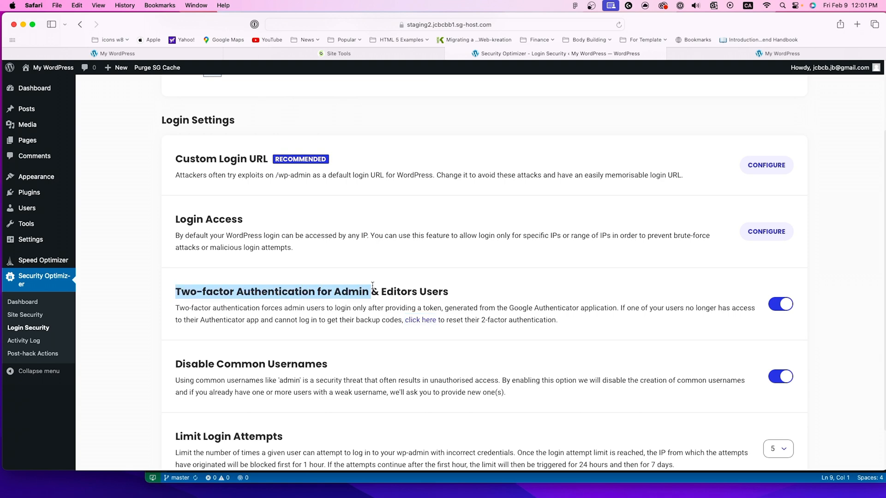
Step: Review the Disable Common Usernames option in the Login Security settings
scroll(398, 317, "down", 1)
scroll(398, 317, "down", 3)
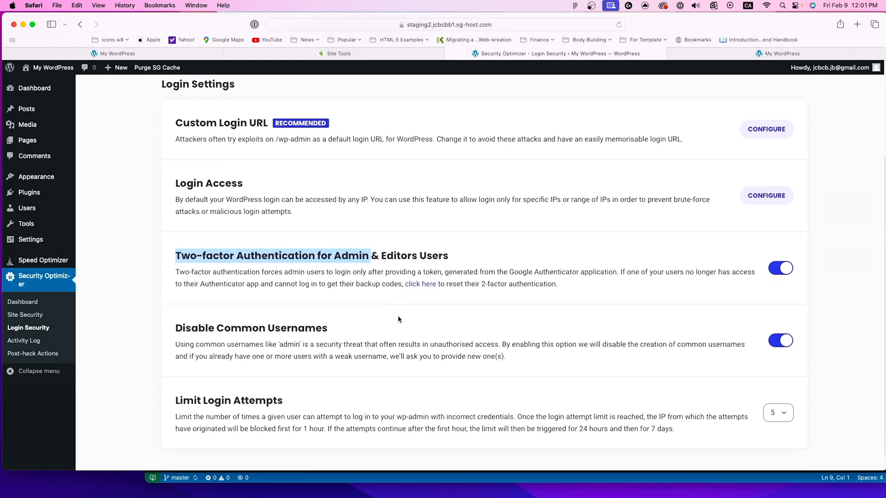
left_click(159, 303)
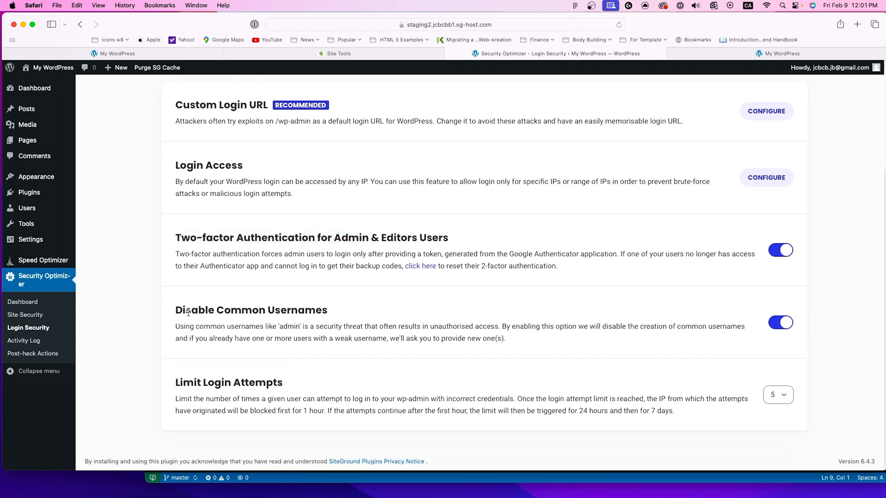
left_click_drag(177, 312, 345, 312)
left_click(368, 311)
Step: Try to set Limit Login Attempts to 3 in the Login Security settings
left_click_drag(181, 382, 276, 384)
left_click(770, 395)
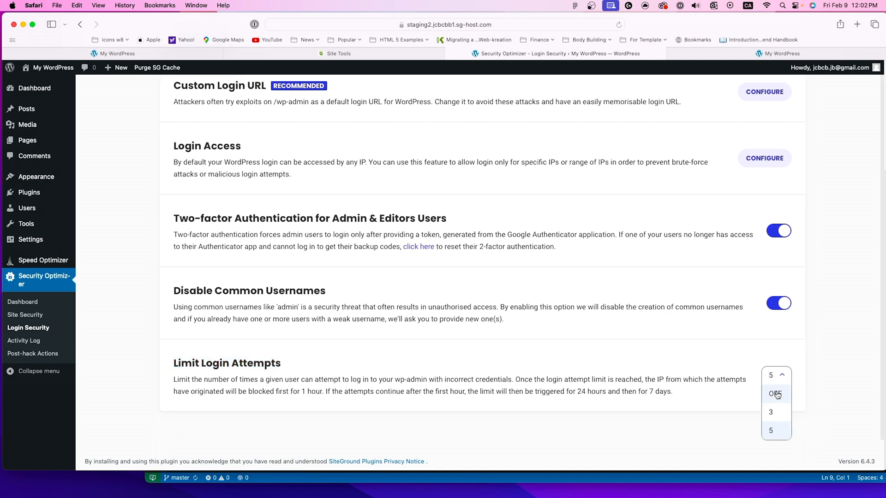
left_click(775, 417)
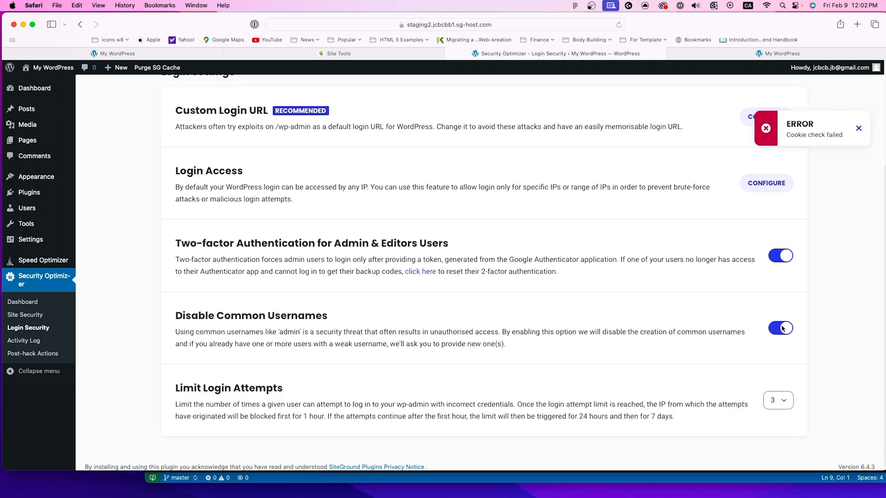
left_click_drag(786, 123, 829, 132)
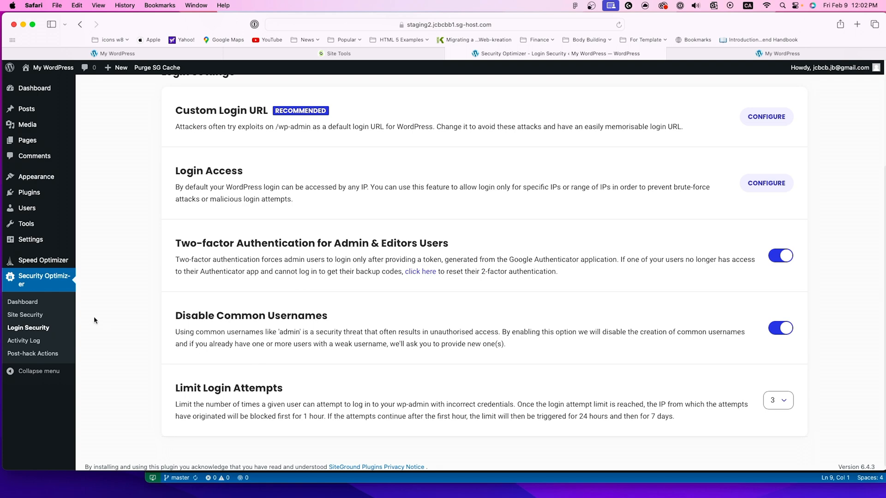
scroll(91, 320, "up", 6)
scroll(89, 322, "down", 5)
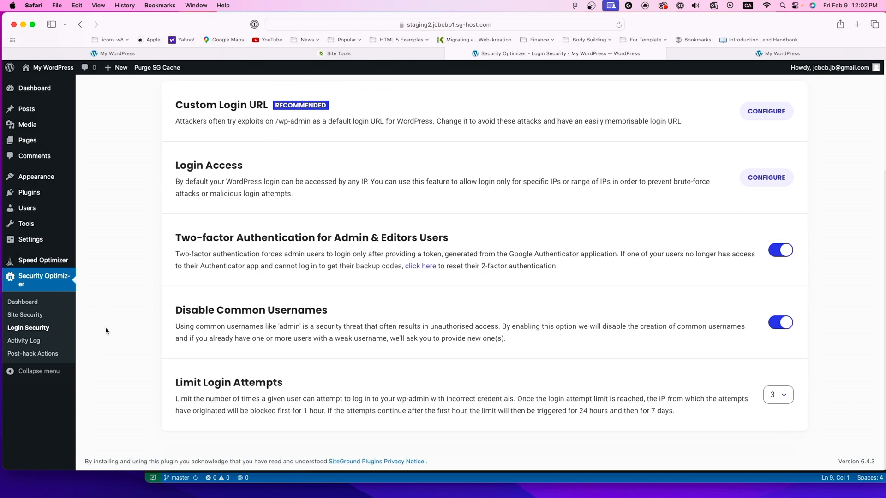
Step: Log back in to the nightly staging copy's admin panel from the Staging page of SiteGround Site Tools
left_click(17, 341)
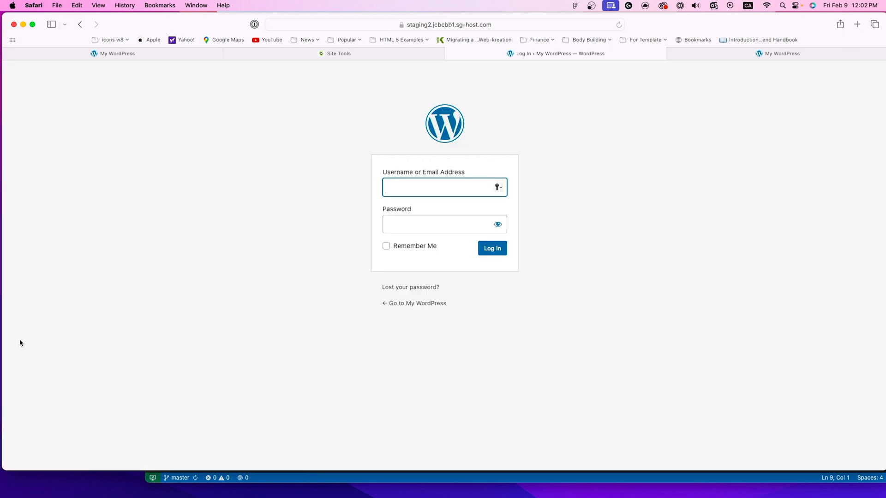
left_click(319, 54)
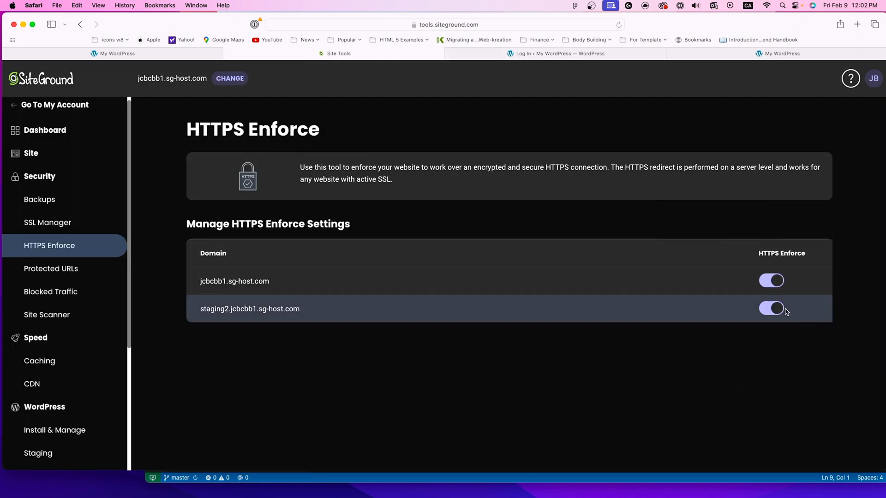
scroll(84, 368, "down", 5)
left_click(69, 292)
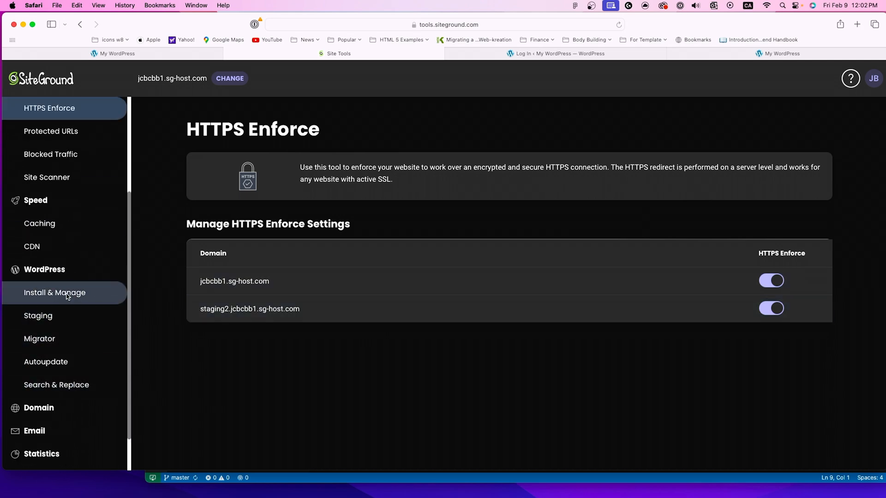
left_click(38, 317)
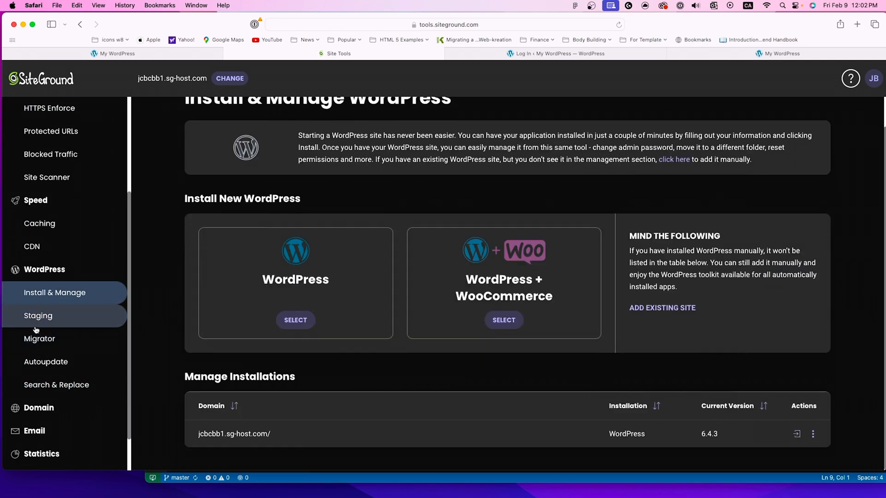
scroll(607, 422, "down", 3)
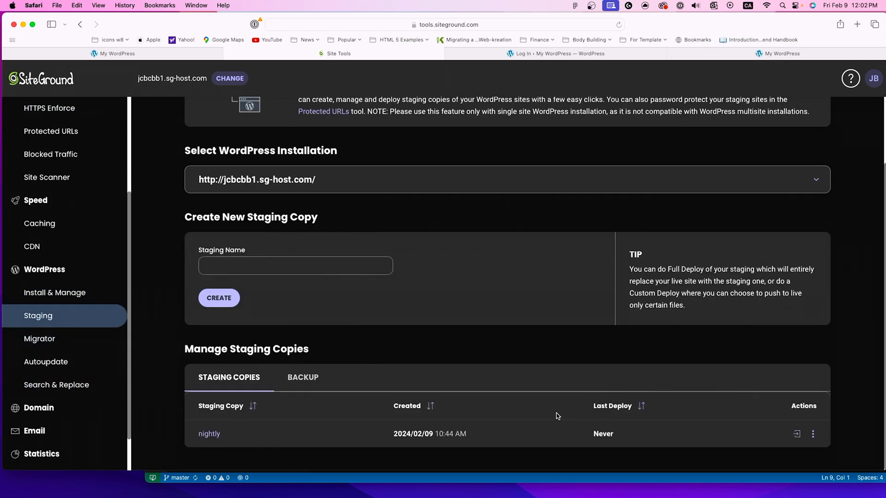
left_click(797, 433)
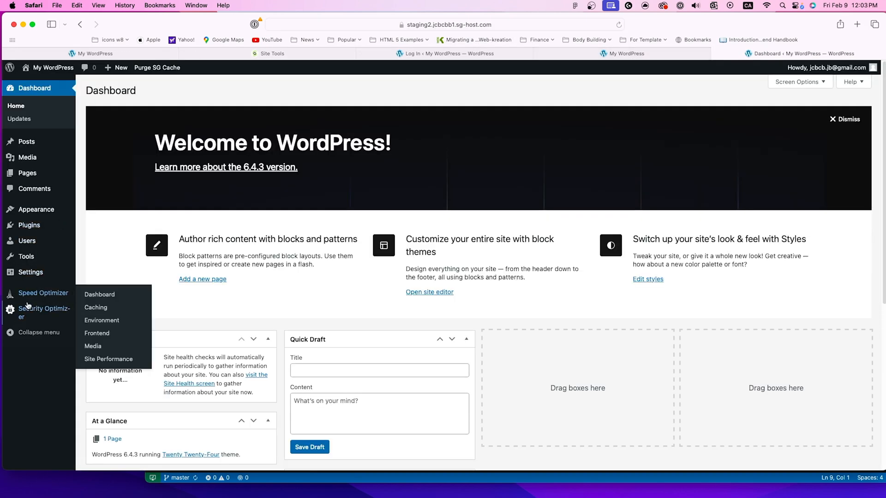
Step: Open Security Optimizer's Activity Log and examine the unknown visitors' timestamps, visited pages and responses
left_click(29, 312)
left_click(24, 341)
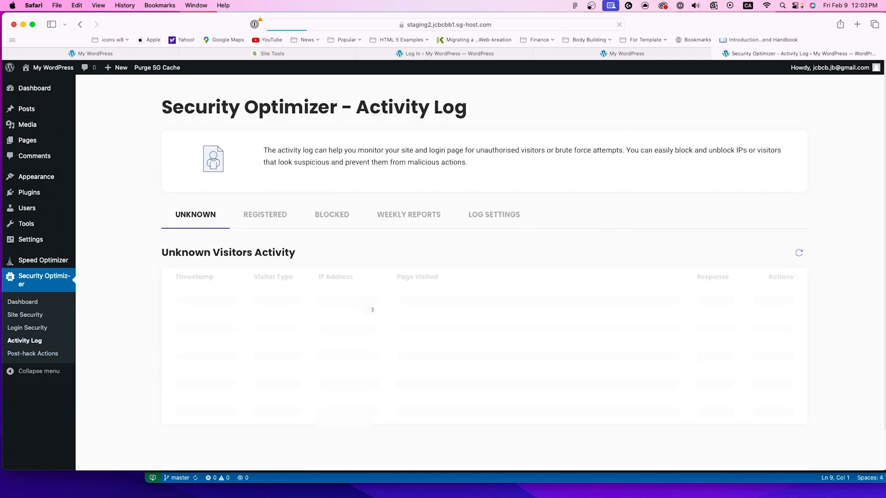
scroll(461, 315, "down", 2)
scroll(360, 314, "down", 3)
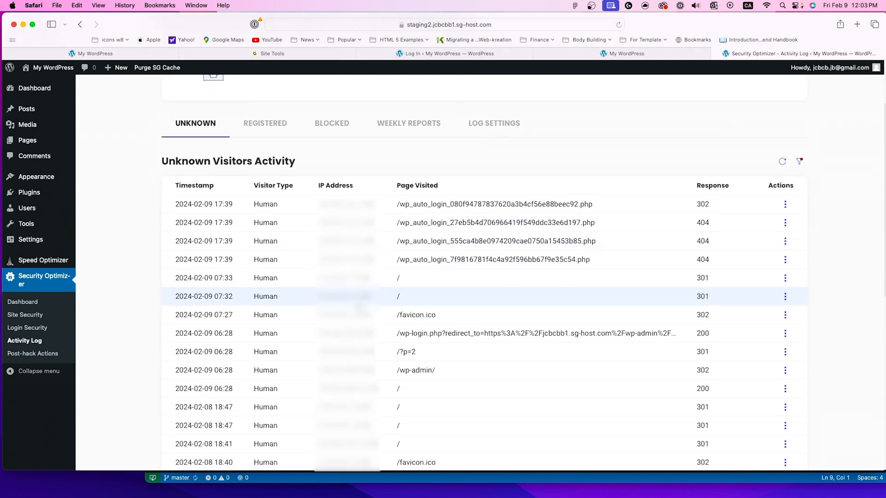
scroll(360, 307, "down", 2)
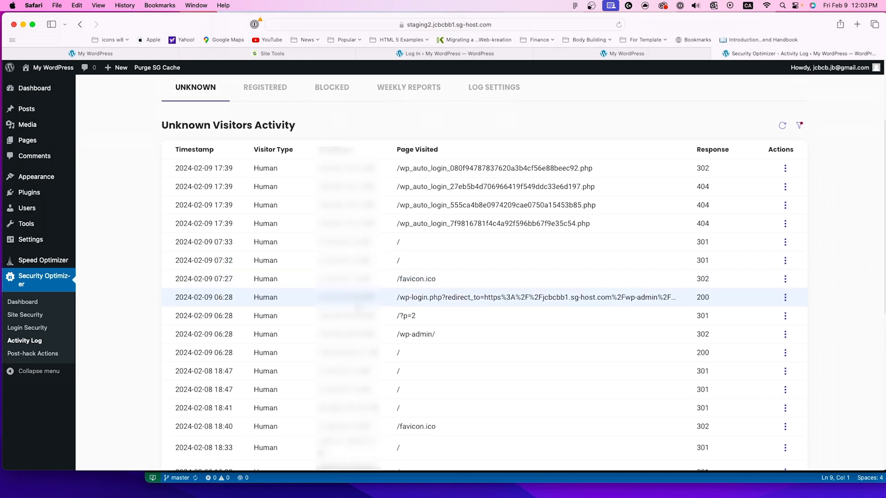
scroll(359, 306, "down", 1)
scroll(360, 306, "up", 2)
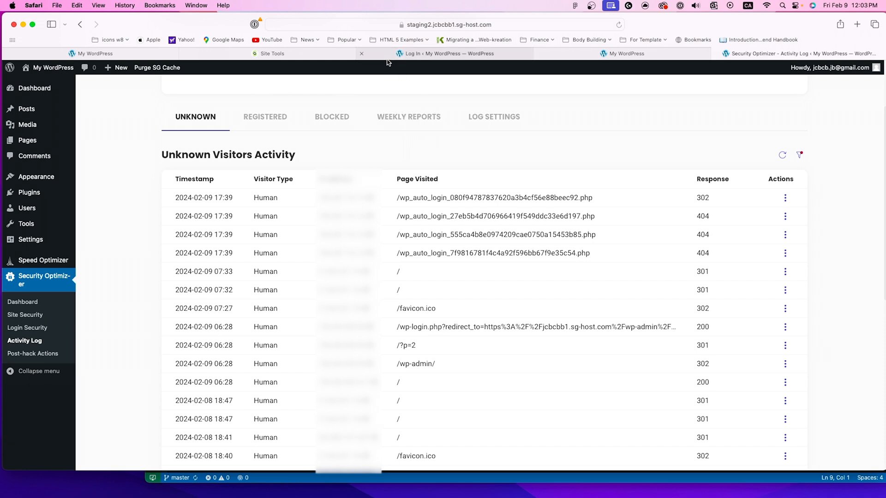
mouse_move(387, 62)
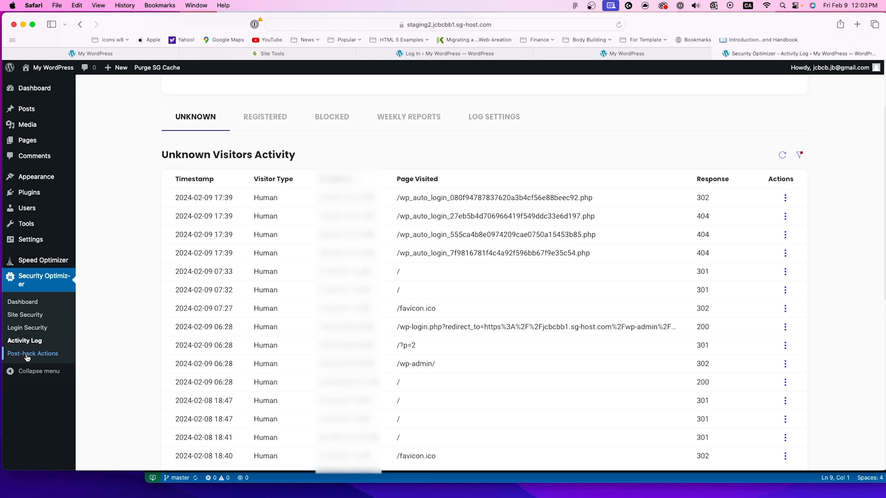
scroll(27, 358, "up", 3)
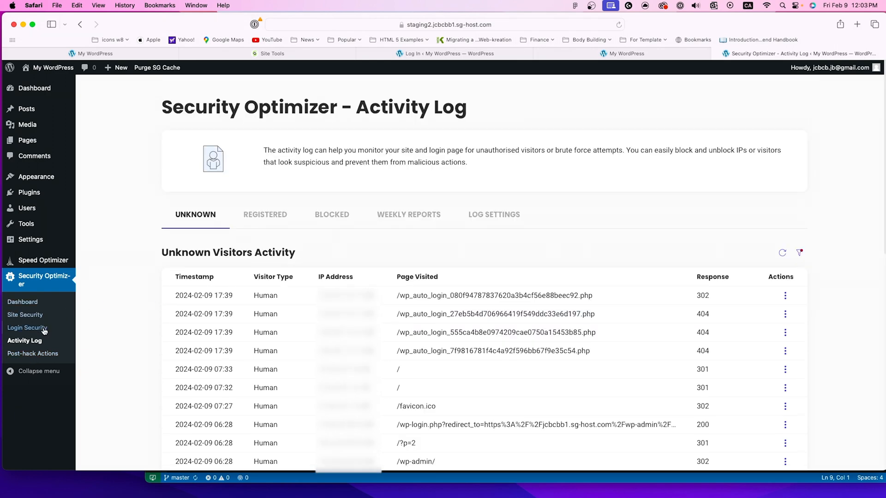
Step: Open the Post-hack Actions page and review the plugin reinstall, forced password reset and log out all users options
left_click(26, 354)
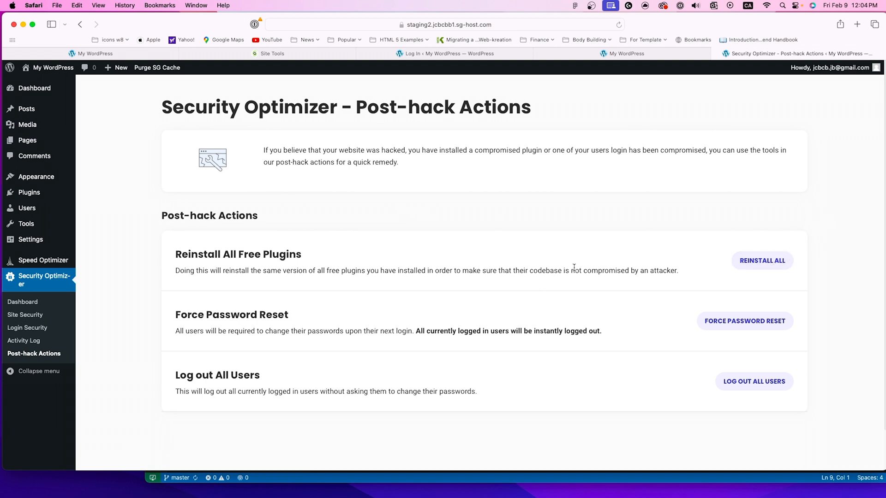
scroll(567, 275, "down", 2)
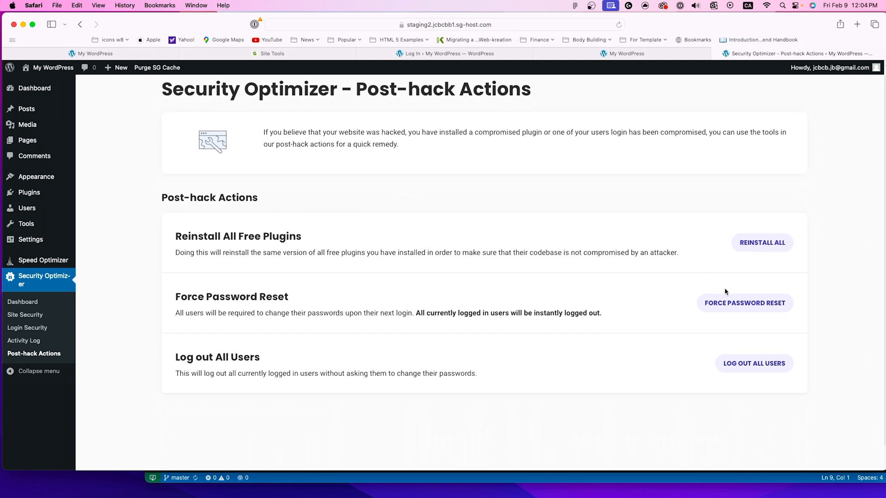
scroll(566, 293, "down", 1)
scroll(566, 293, "down", 1)
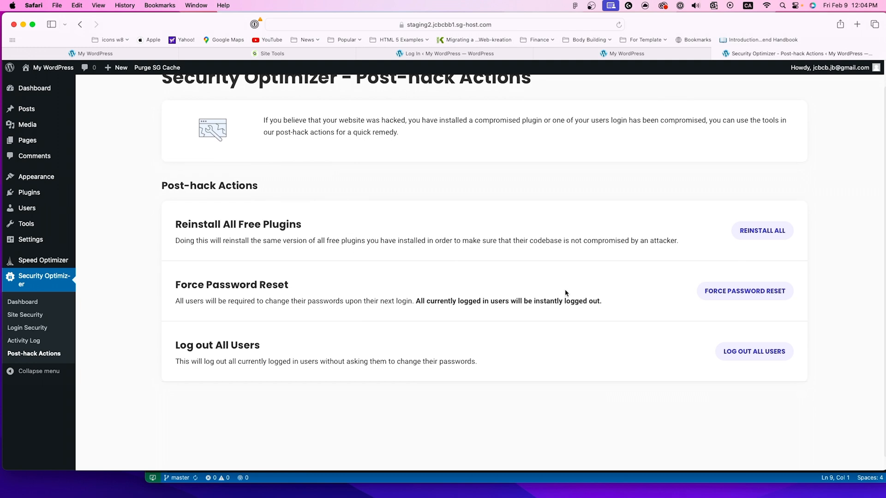
scroll(623, 270, "up", 3)
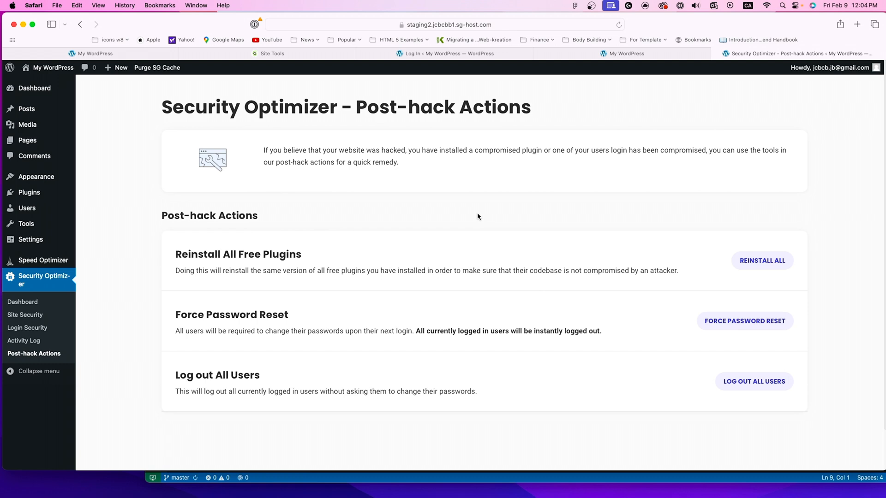
mouse_move(9, 229)
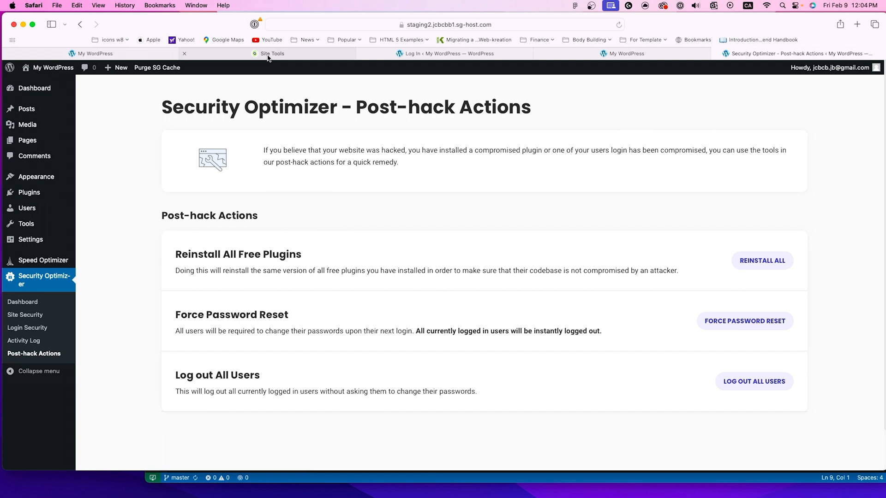
mouse_move(268, 58)
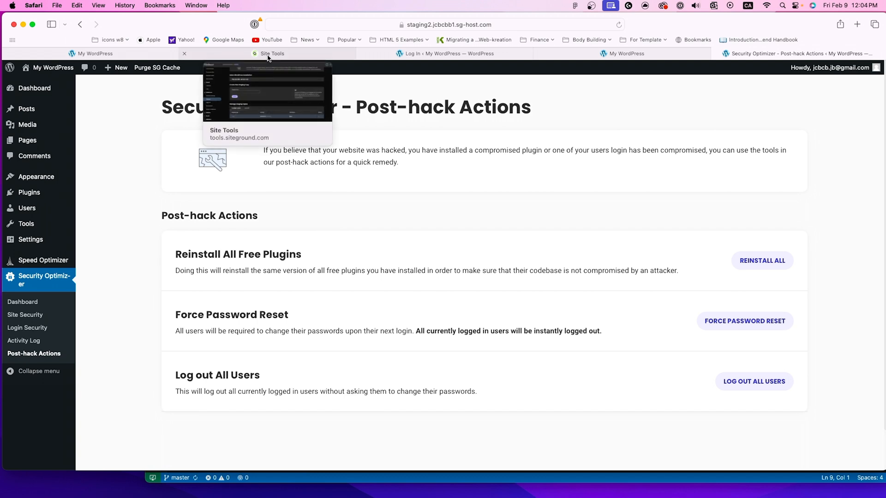